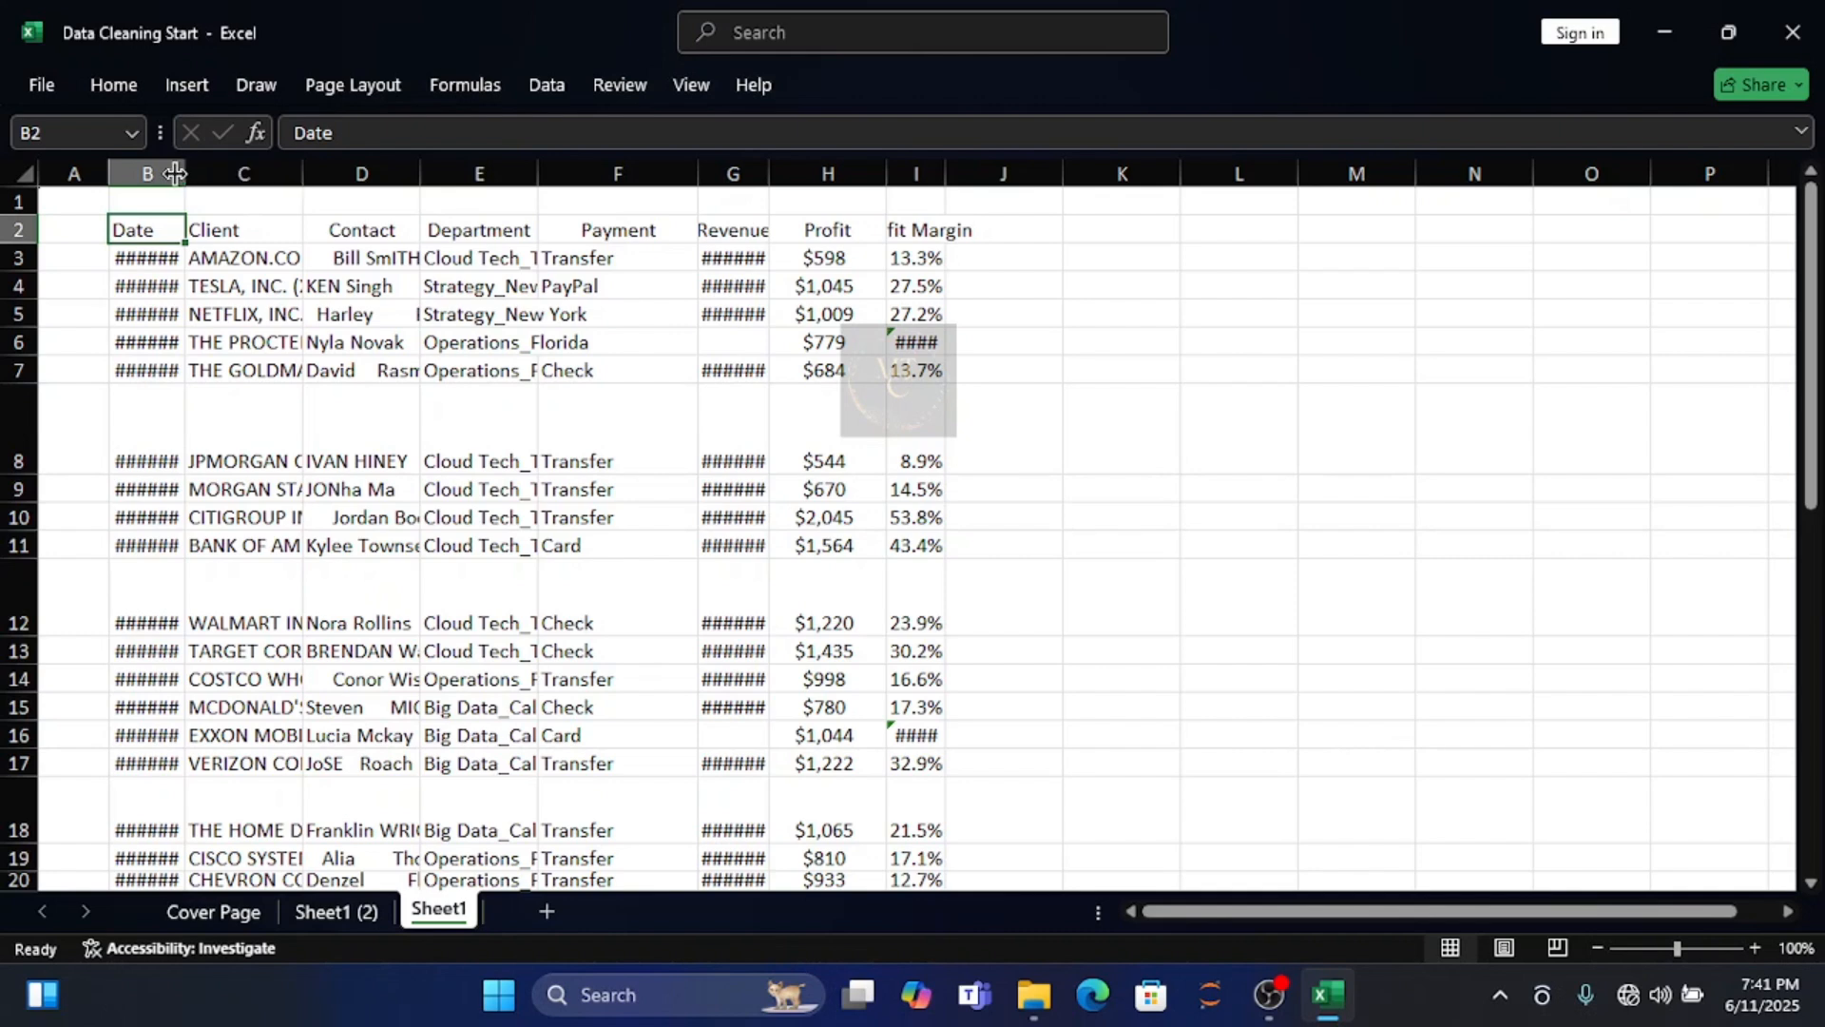
Try widening the Date column by hand to show the full dates, and narrow it again
left_click_drag(177, 172, 208, 174)
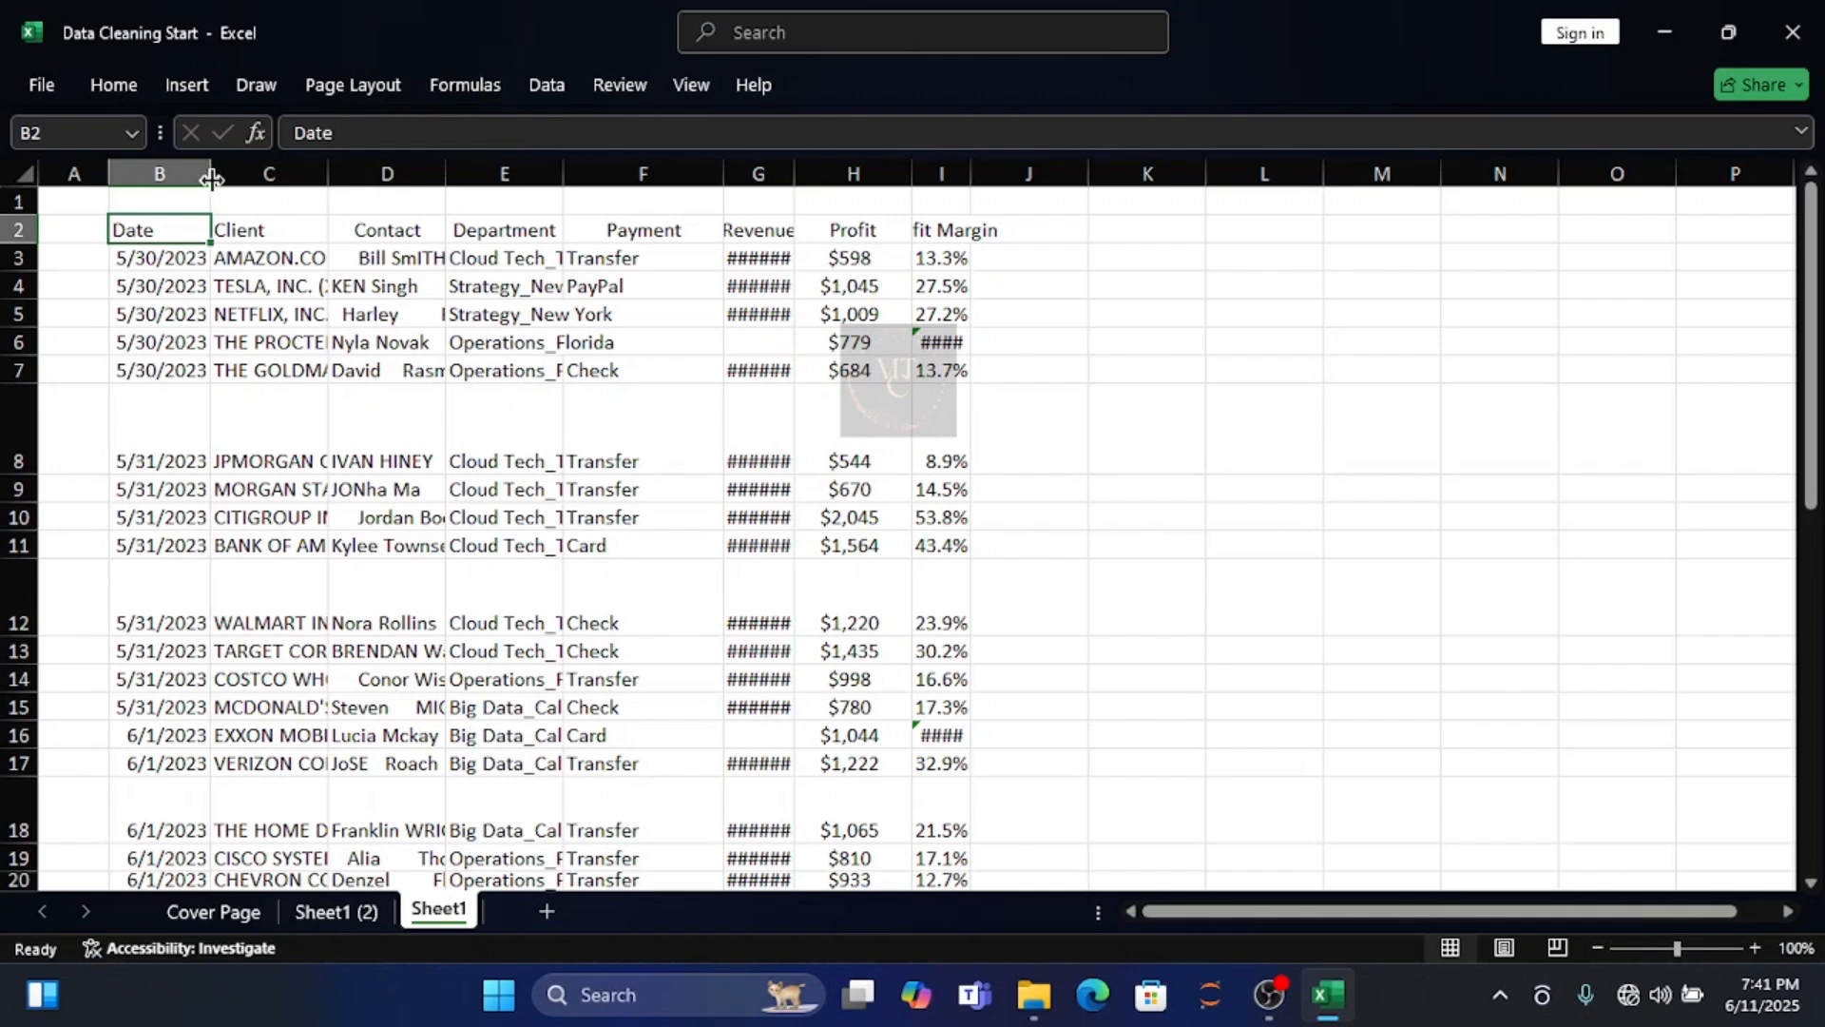
left_click_drag(208, 174, 183, 174)
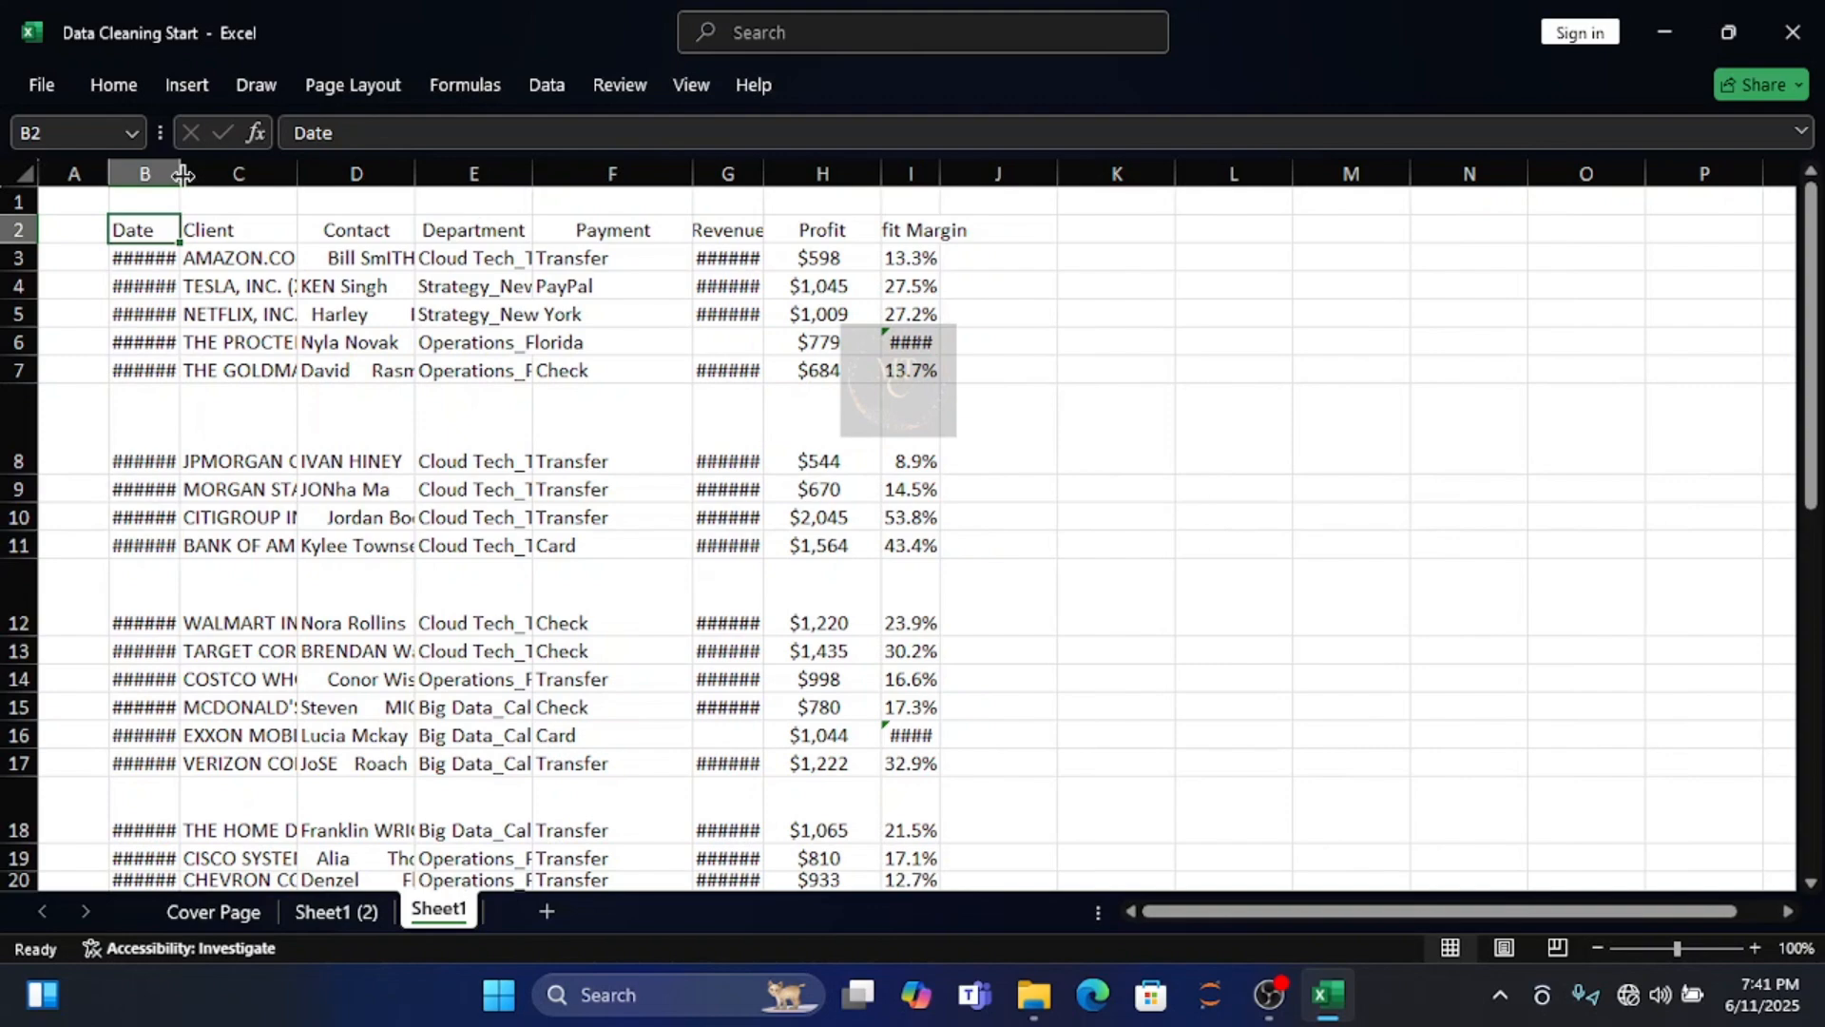
Select the whole data table from the Date header in B2 and AutoFit its row heights
key("ctrl+shift+Right")
key("ctrl+shift+Down")
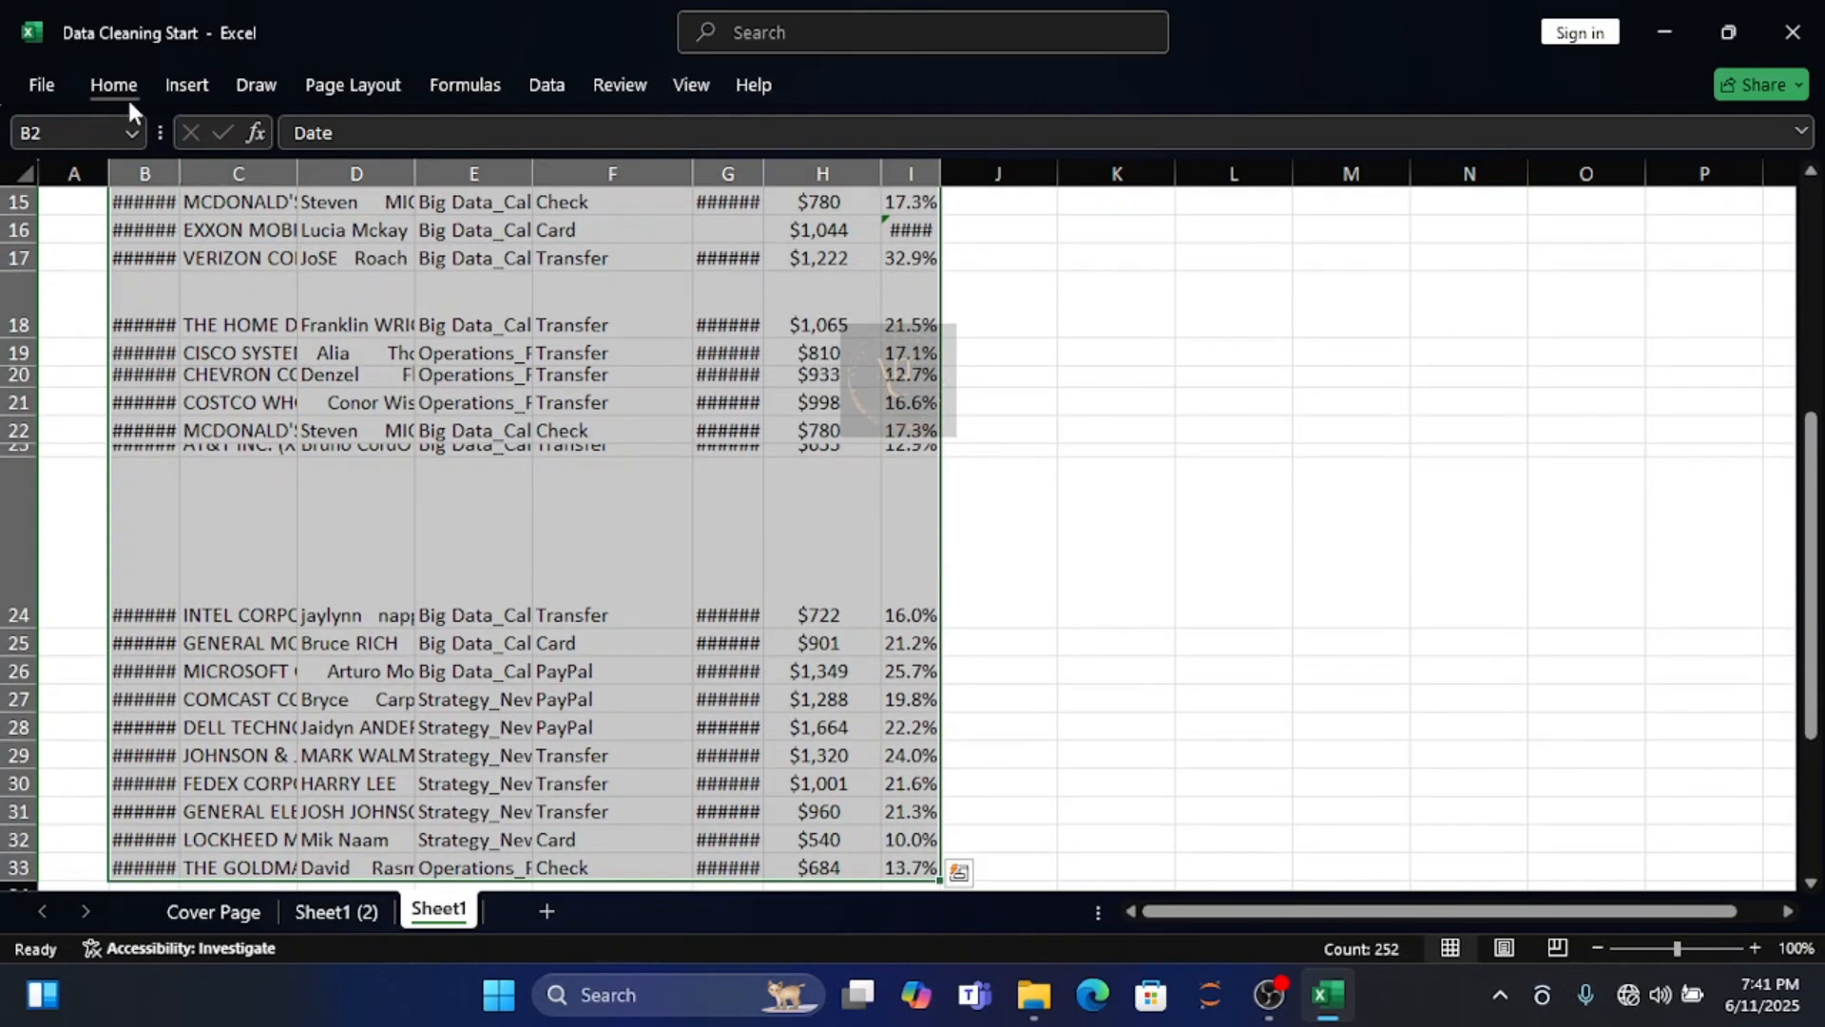
left_click(123, 90)
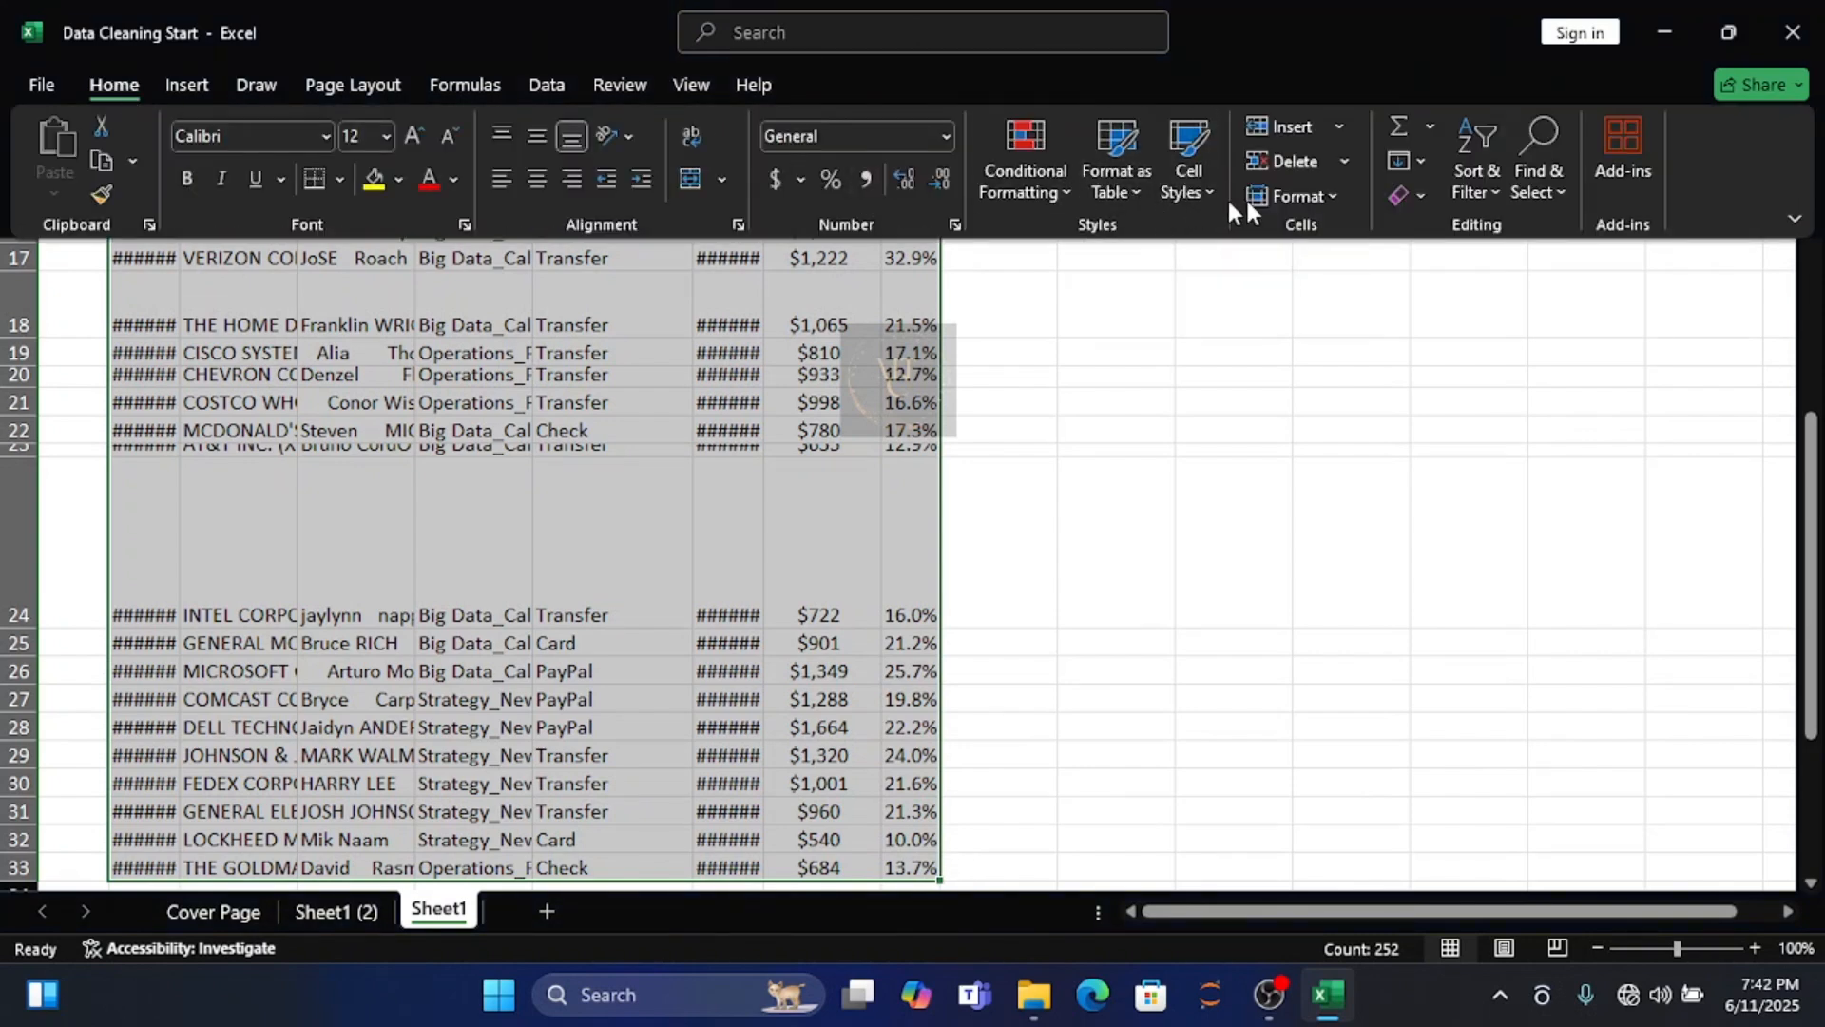
left_click(1327, 197)
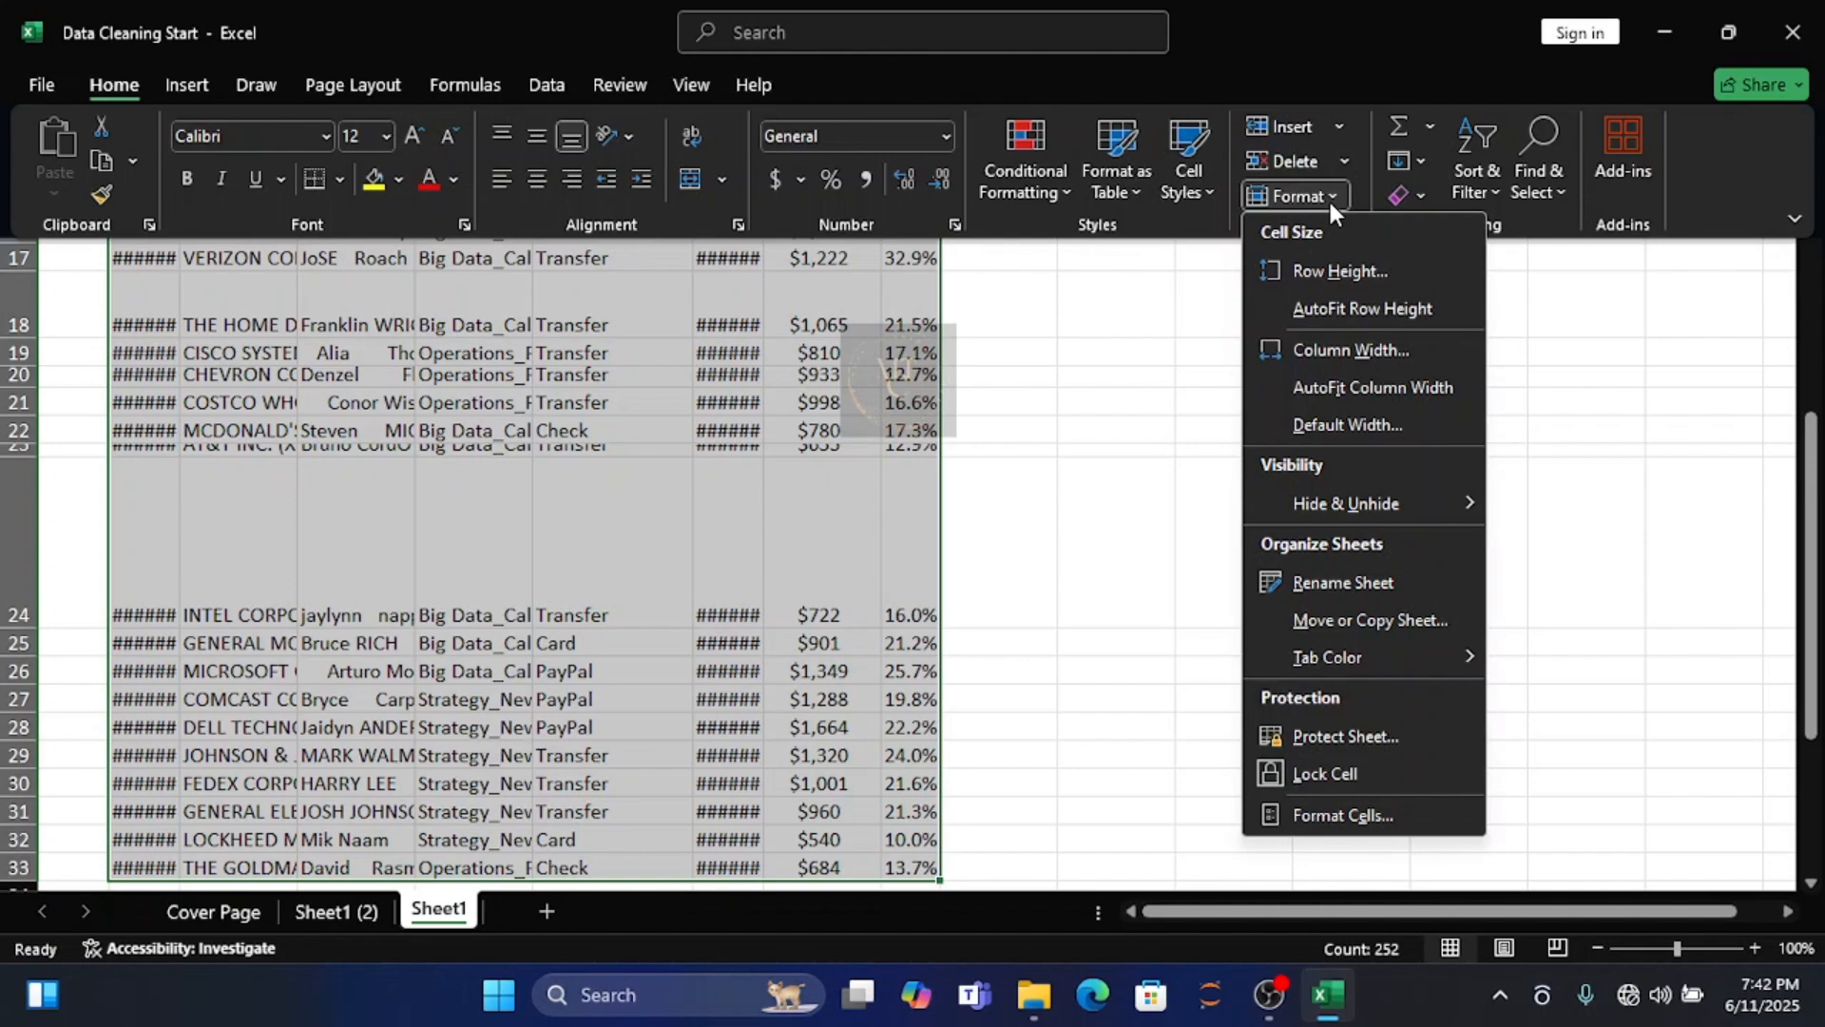
left_click(1361, 310)
scroll(1362, 317, "up", 1)
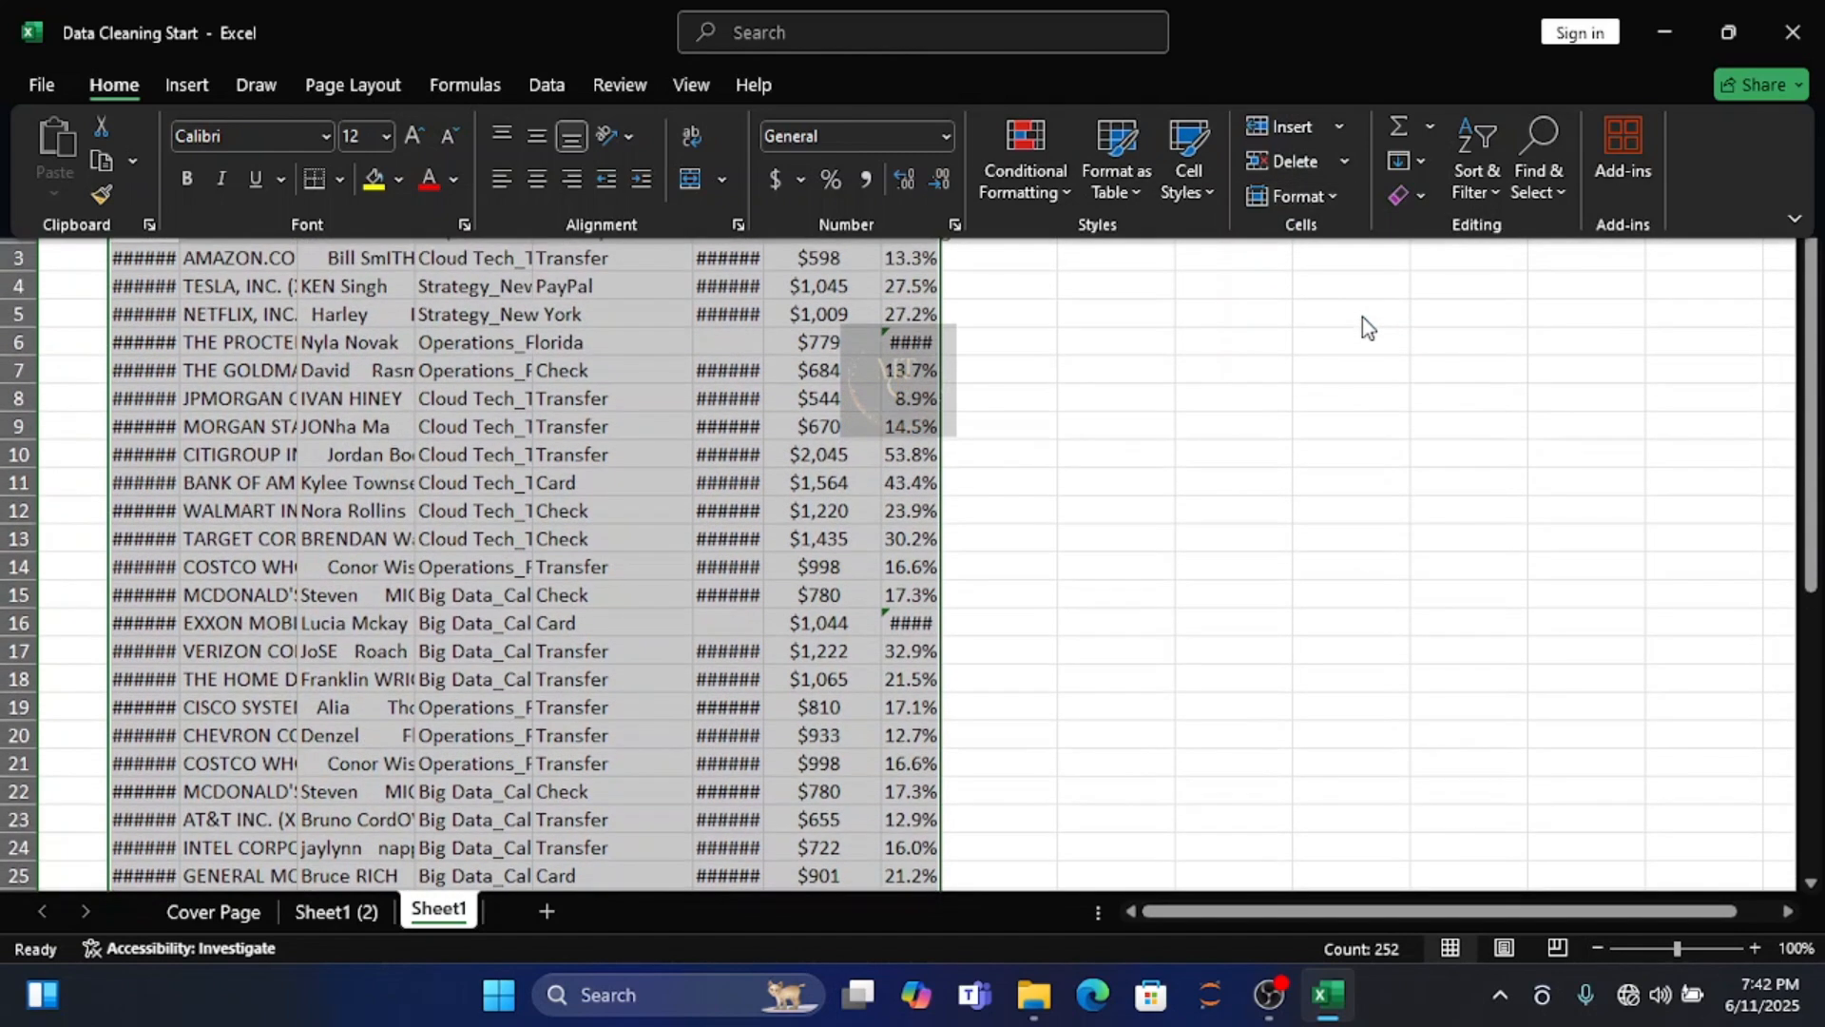
AutoFit the column widths of the selected data table and deselect it
left_click(1332, 201)
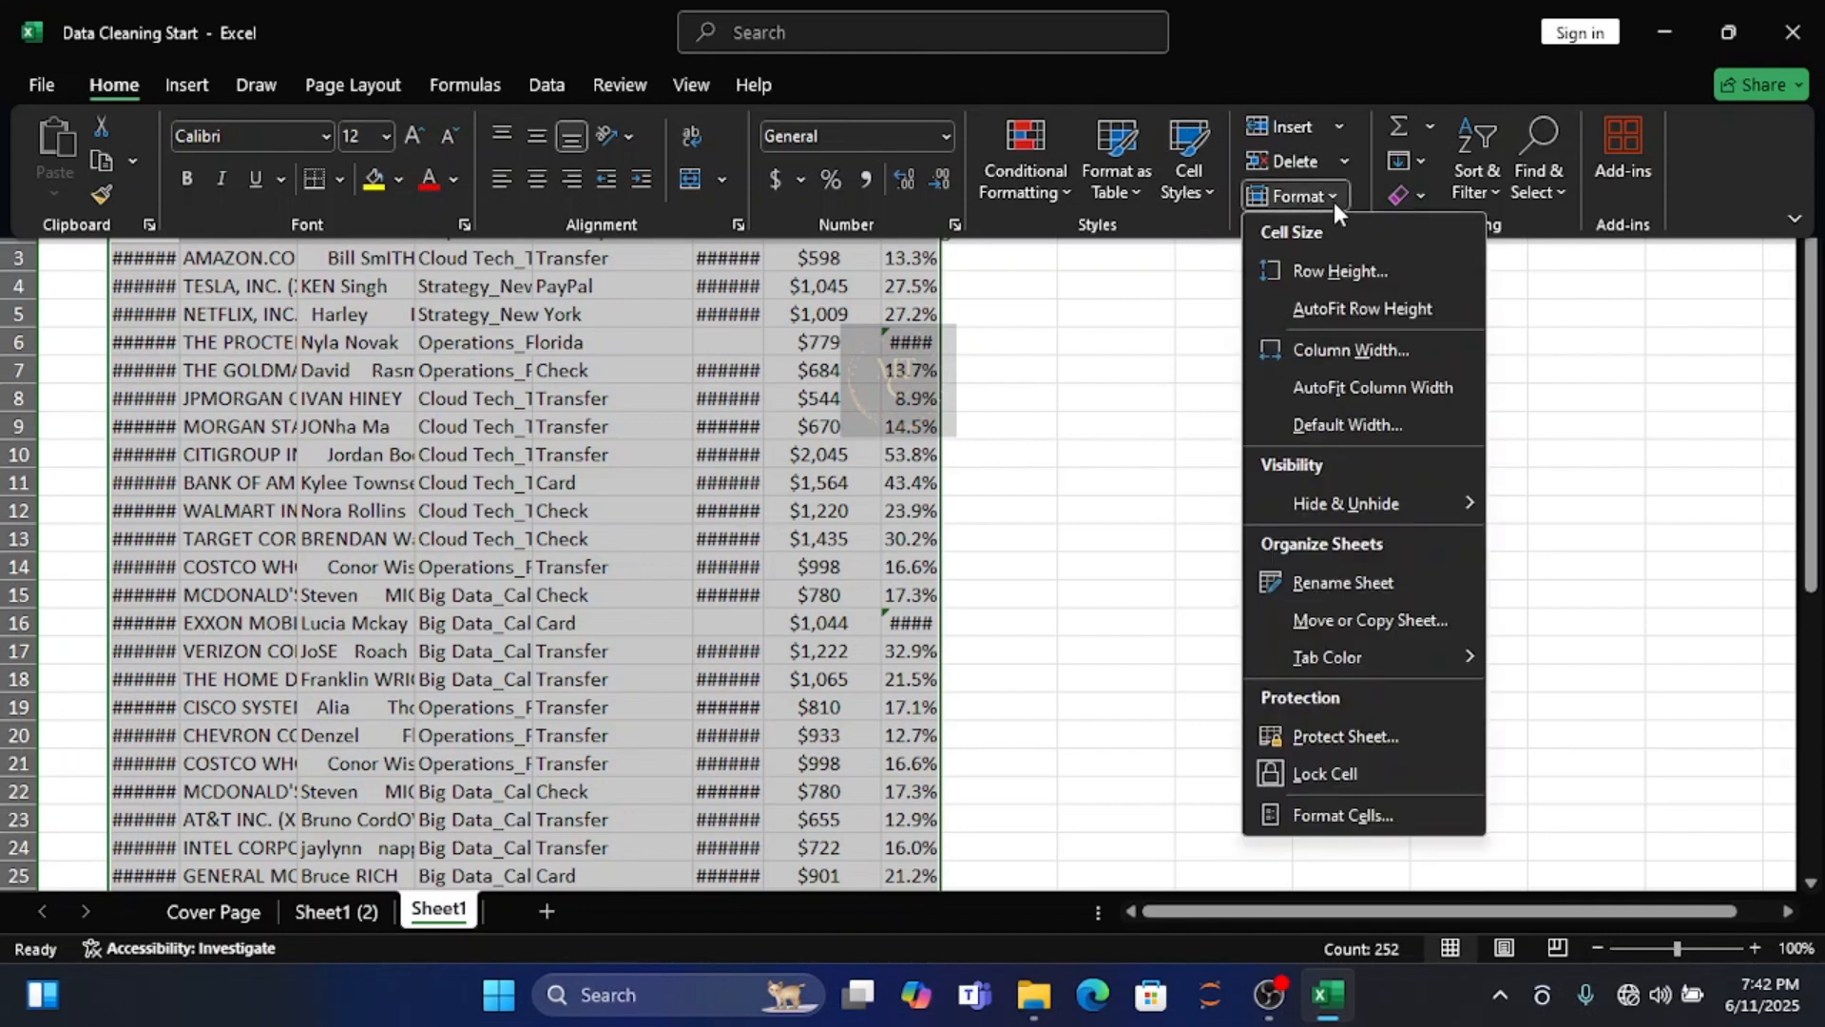
left_click(1361, 388)
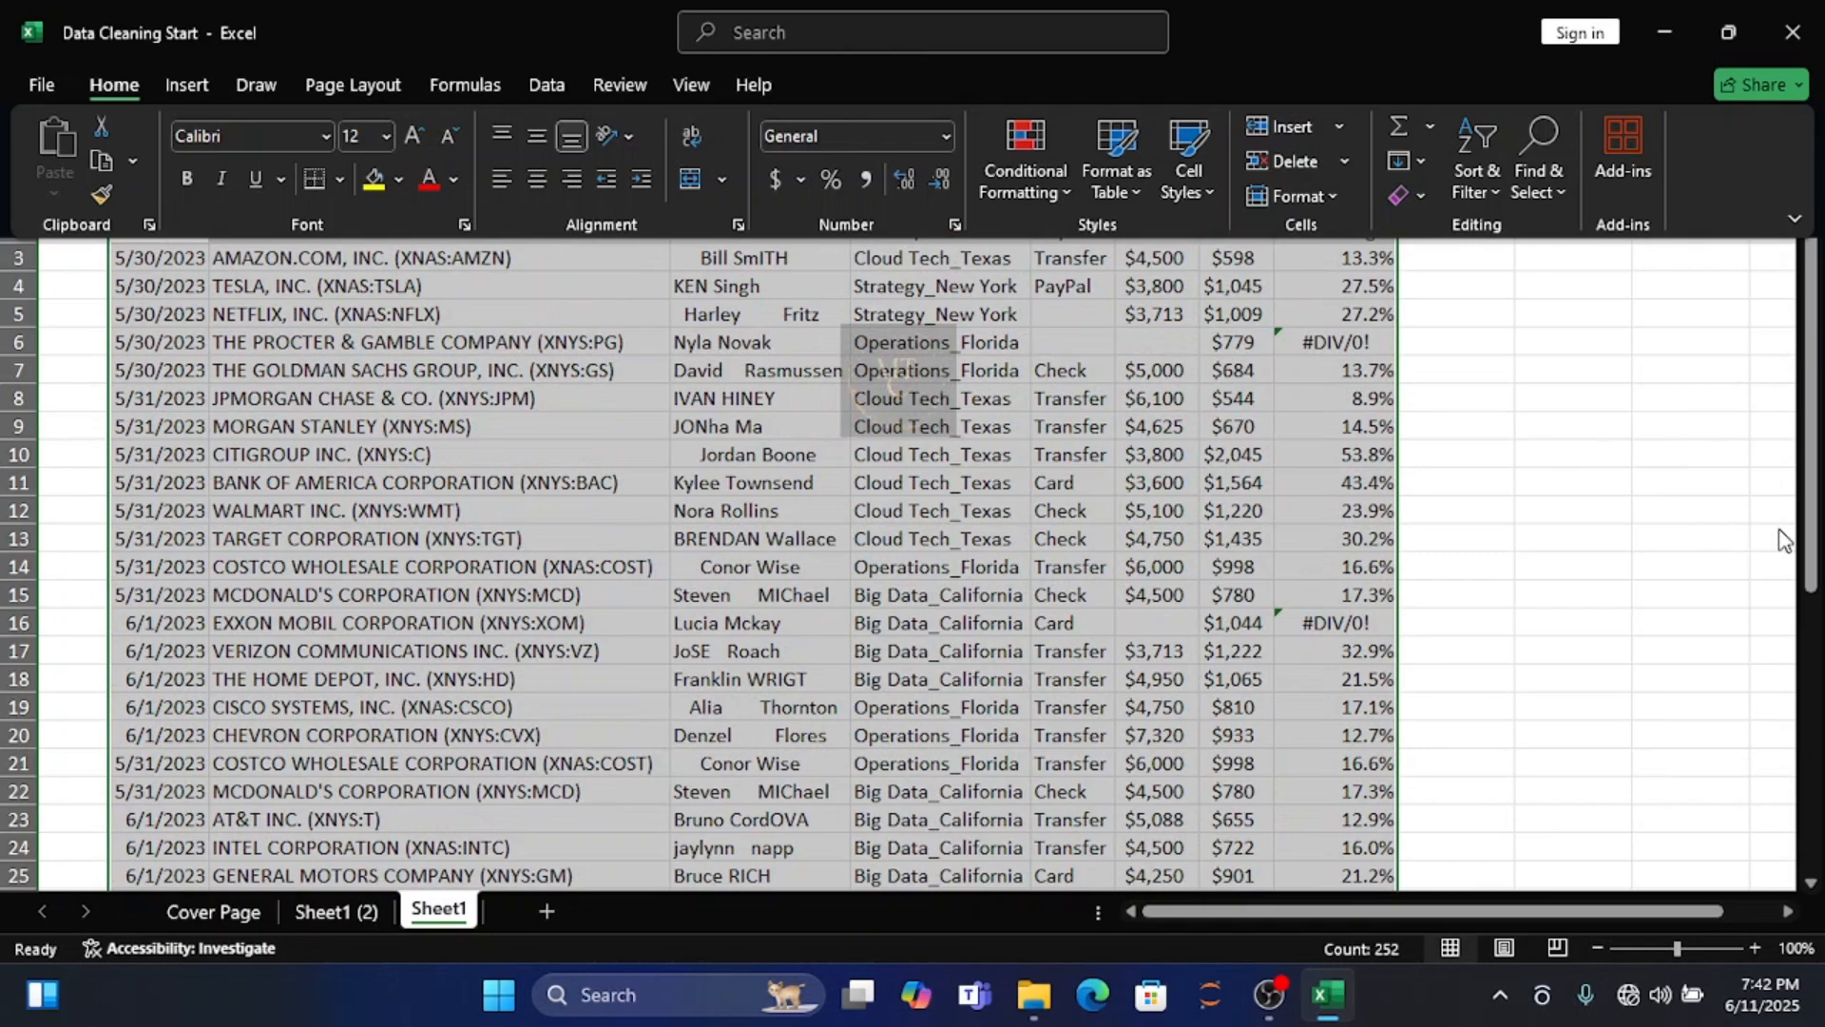
left_click(1806, 539)
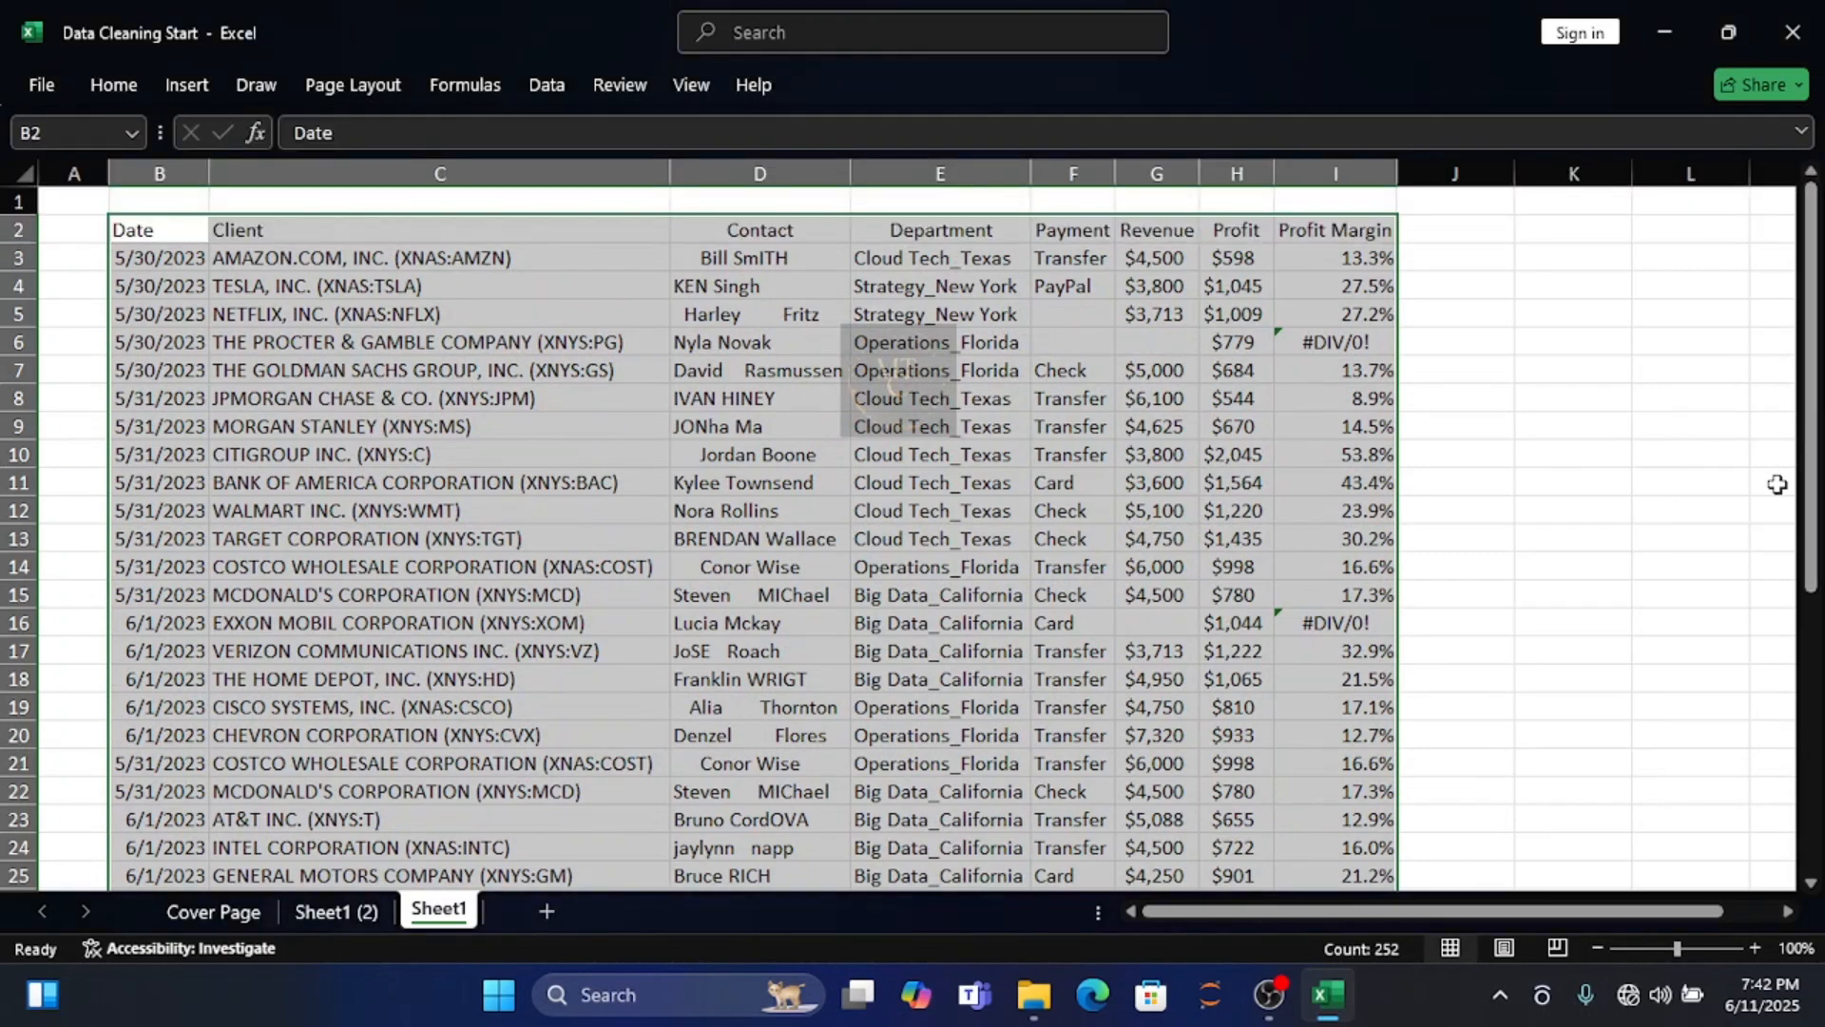
left_click(1660, 450)
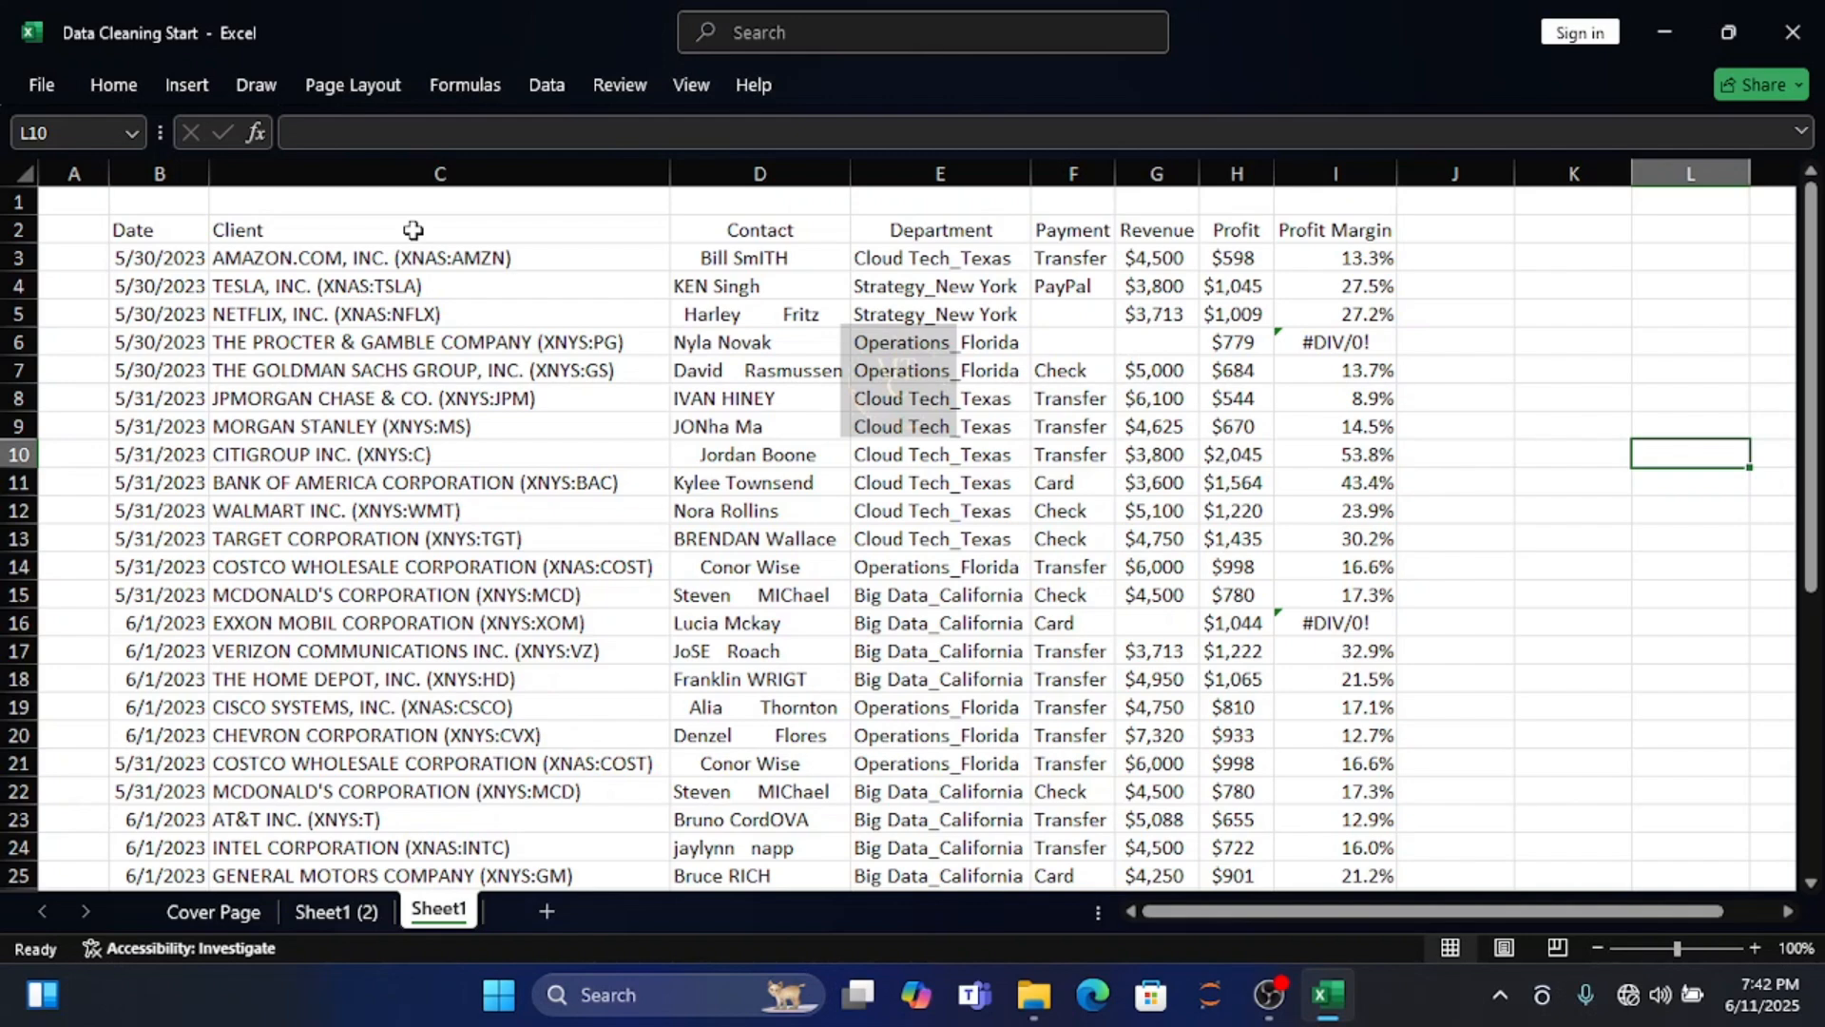
Insert a blank column before the Contact column and head it "Client" in D2
left_click(757, 171)
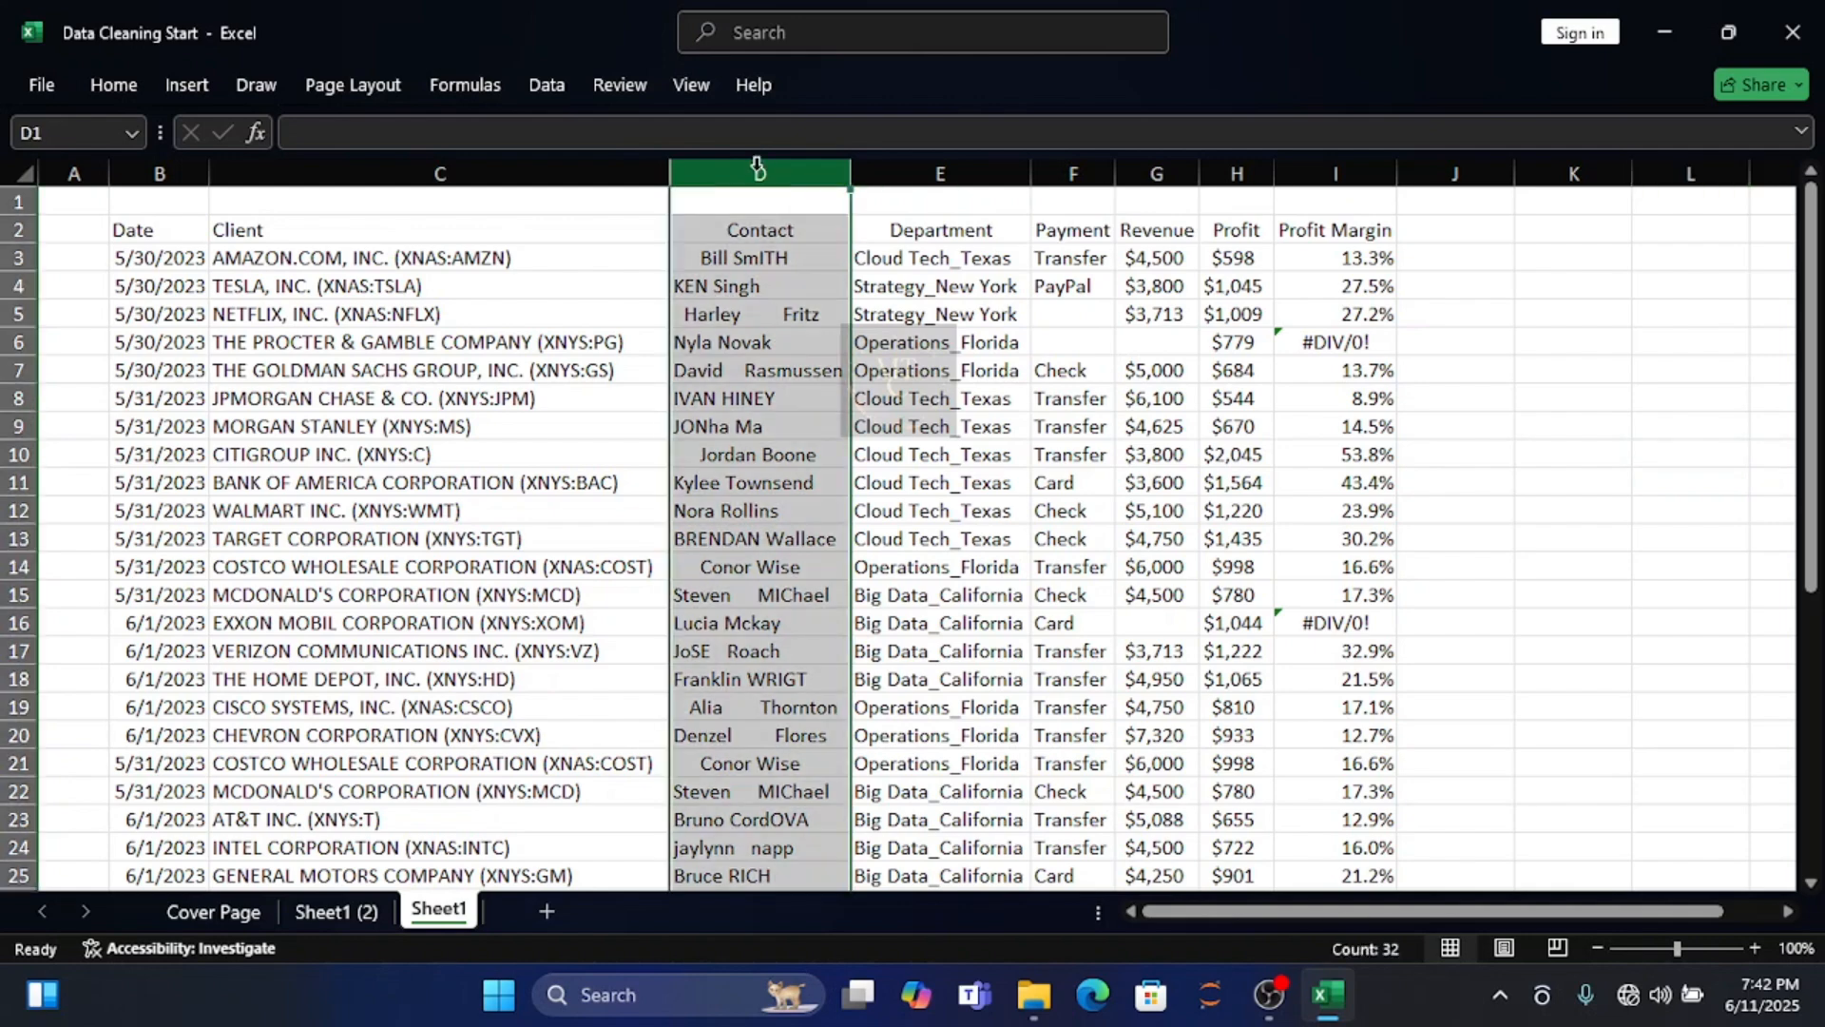
key("ctrl+shift+plus")
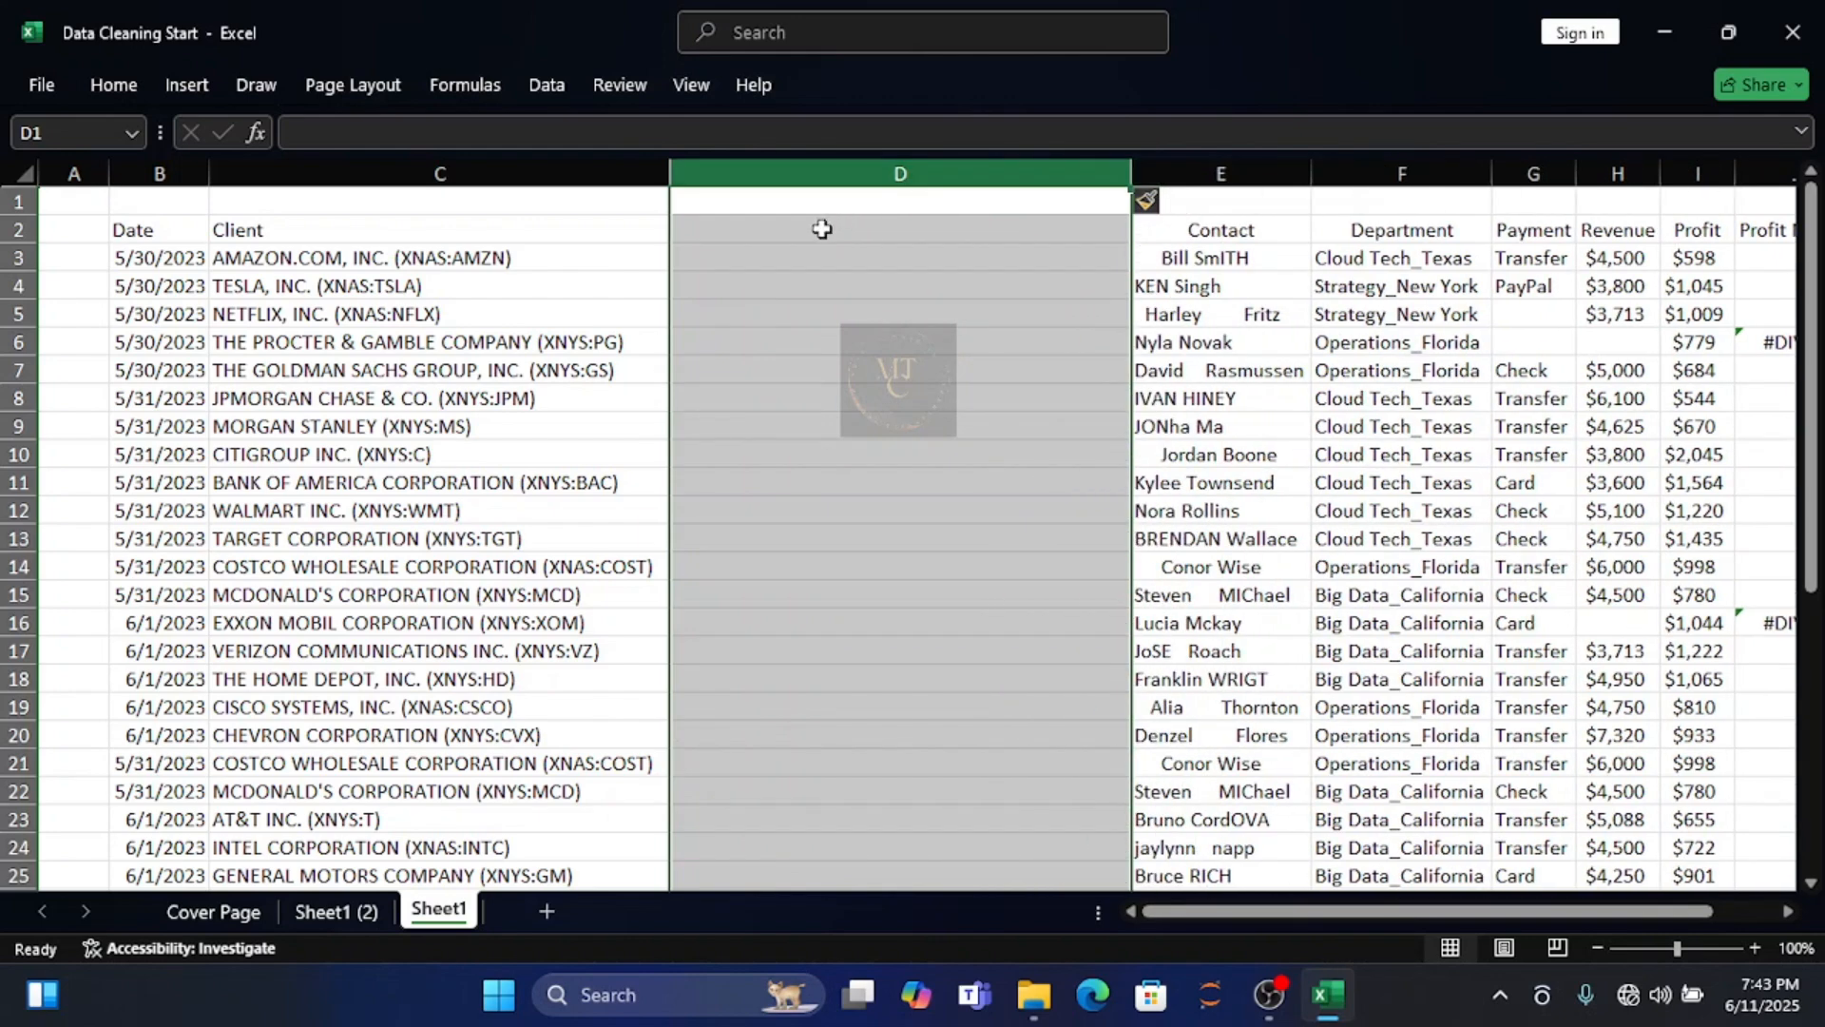
left_click(822, 229)
type("C")
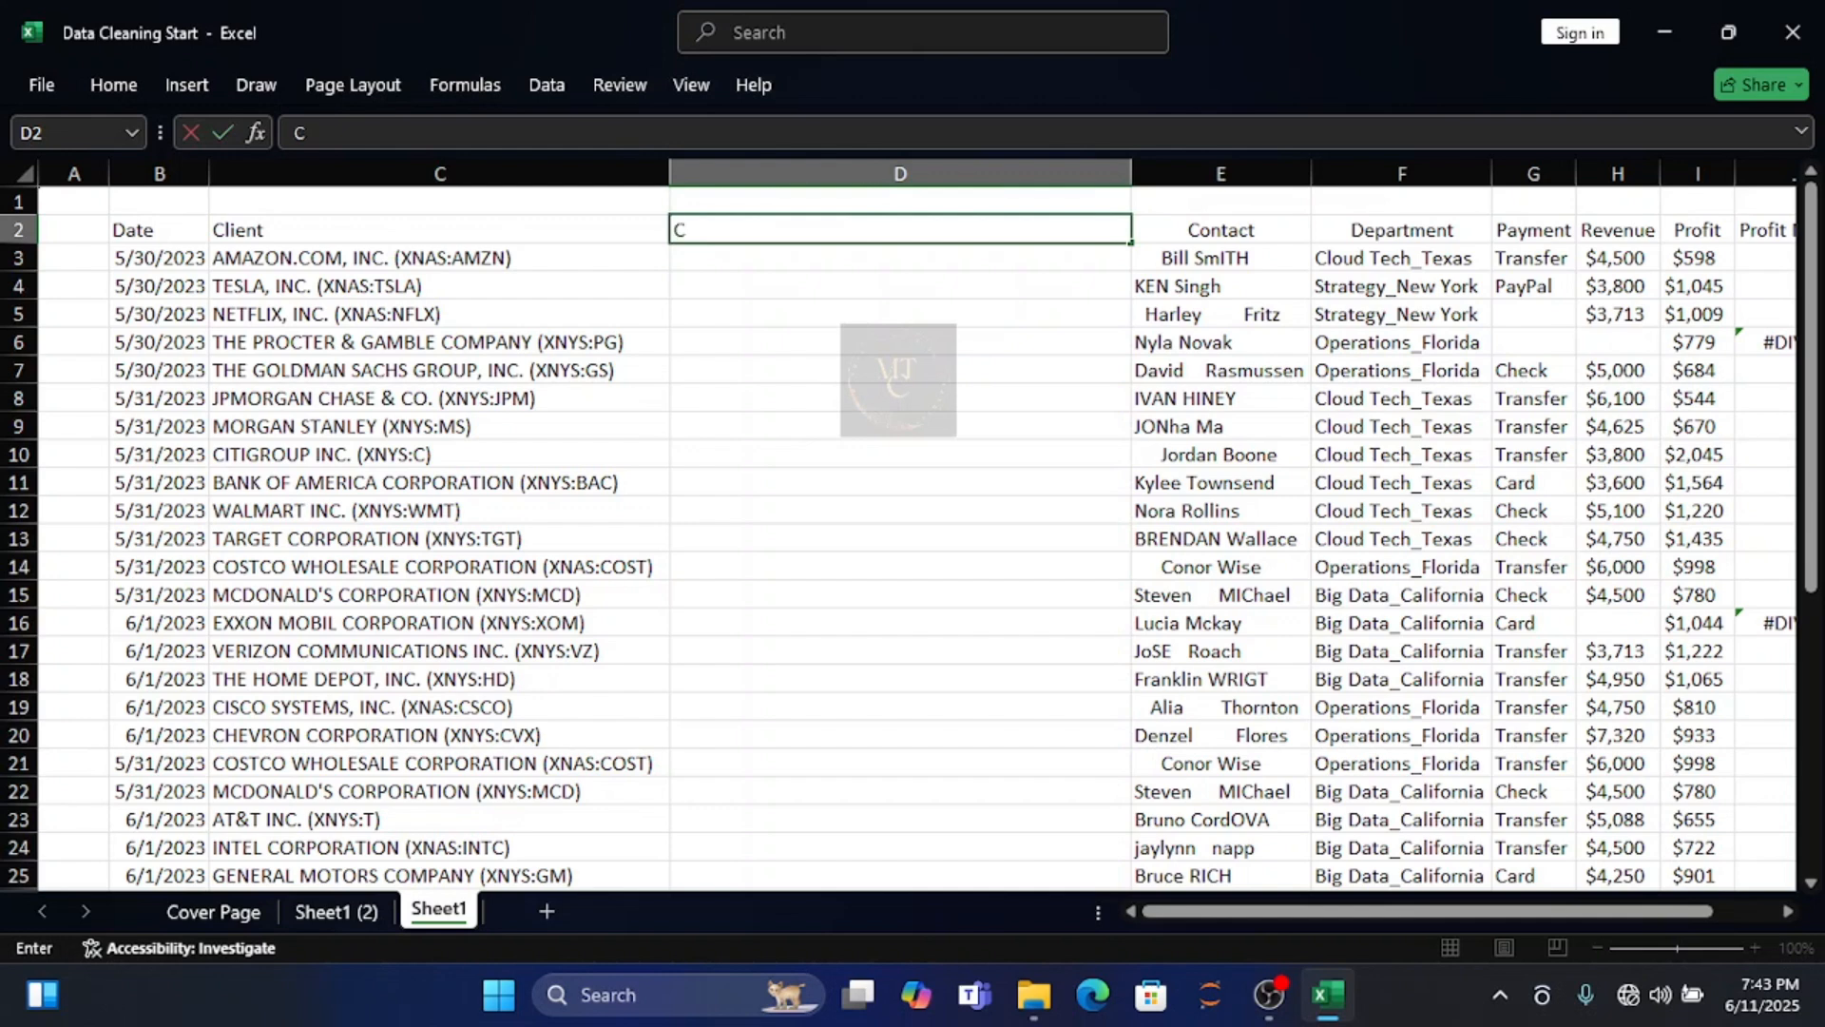
type("lient")
left_click(351, 197)
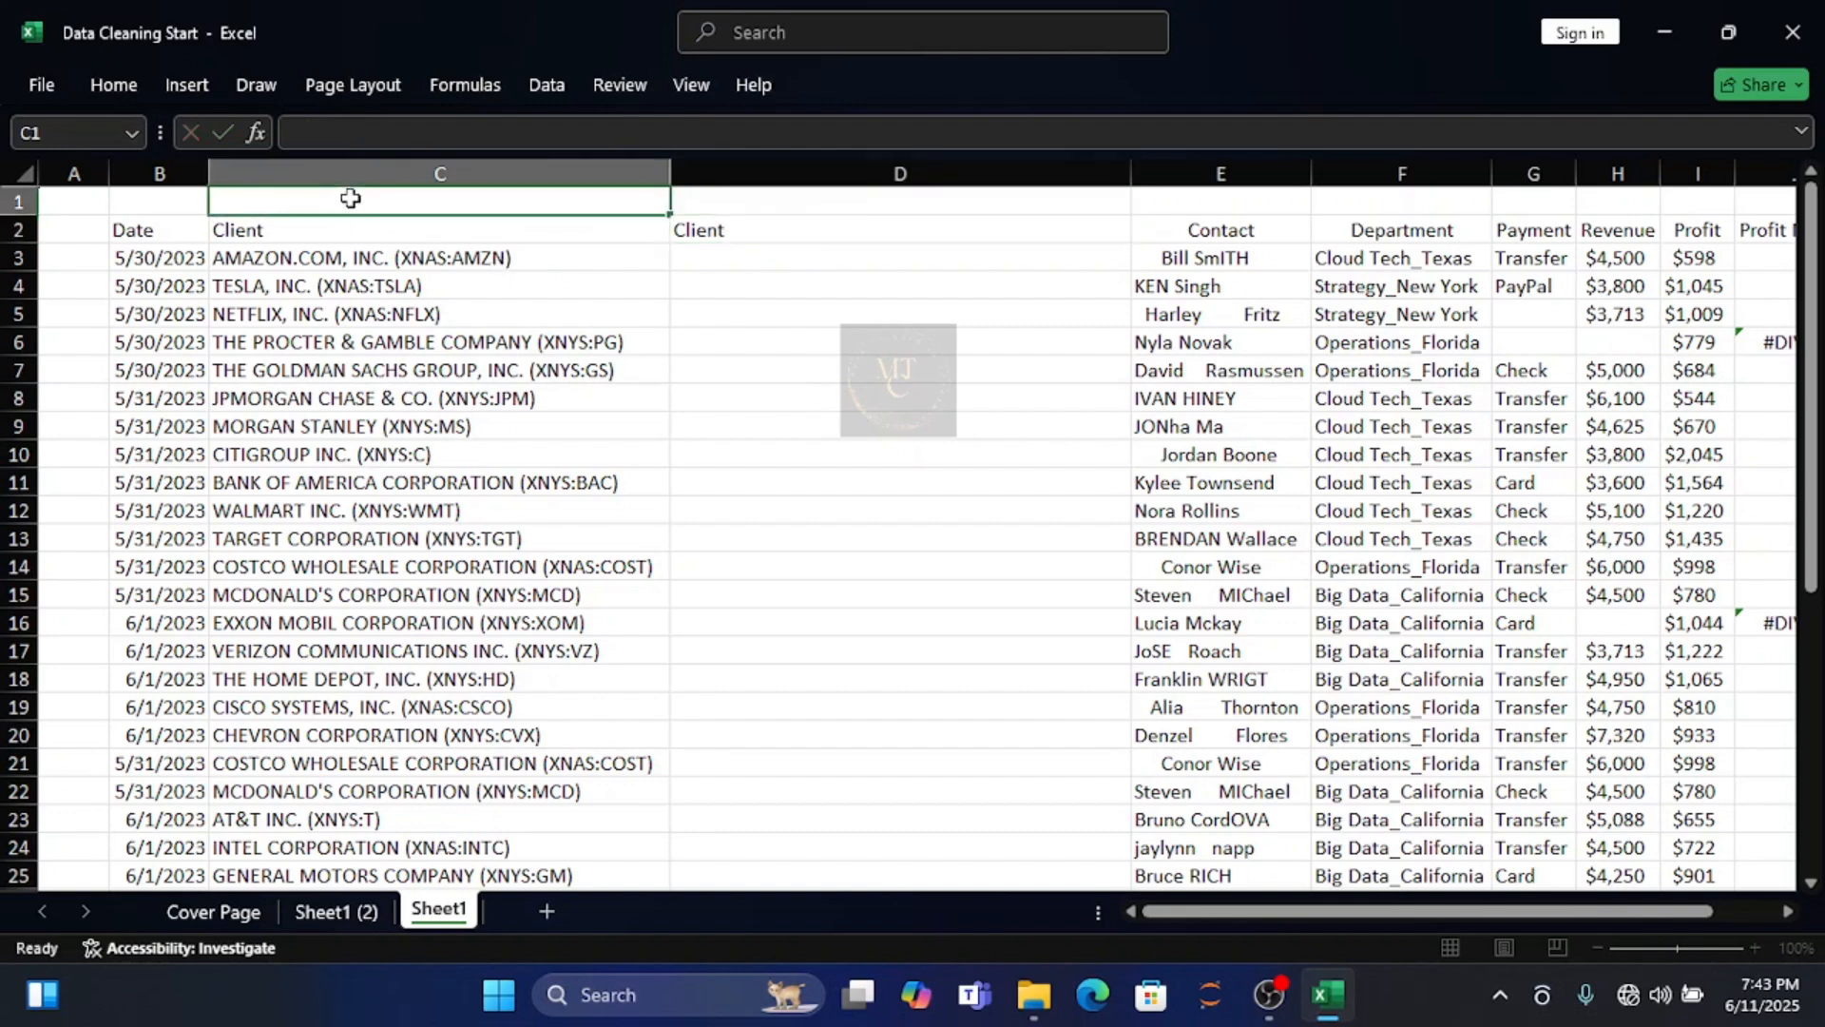
left_click(375, 169)
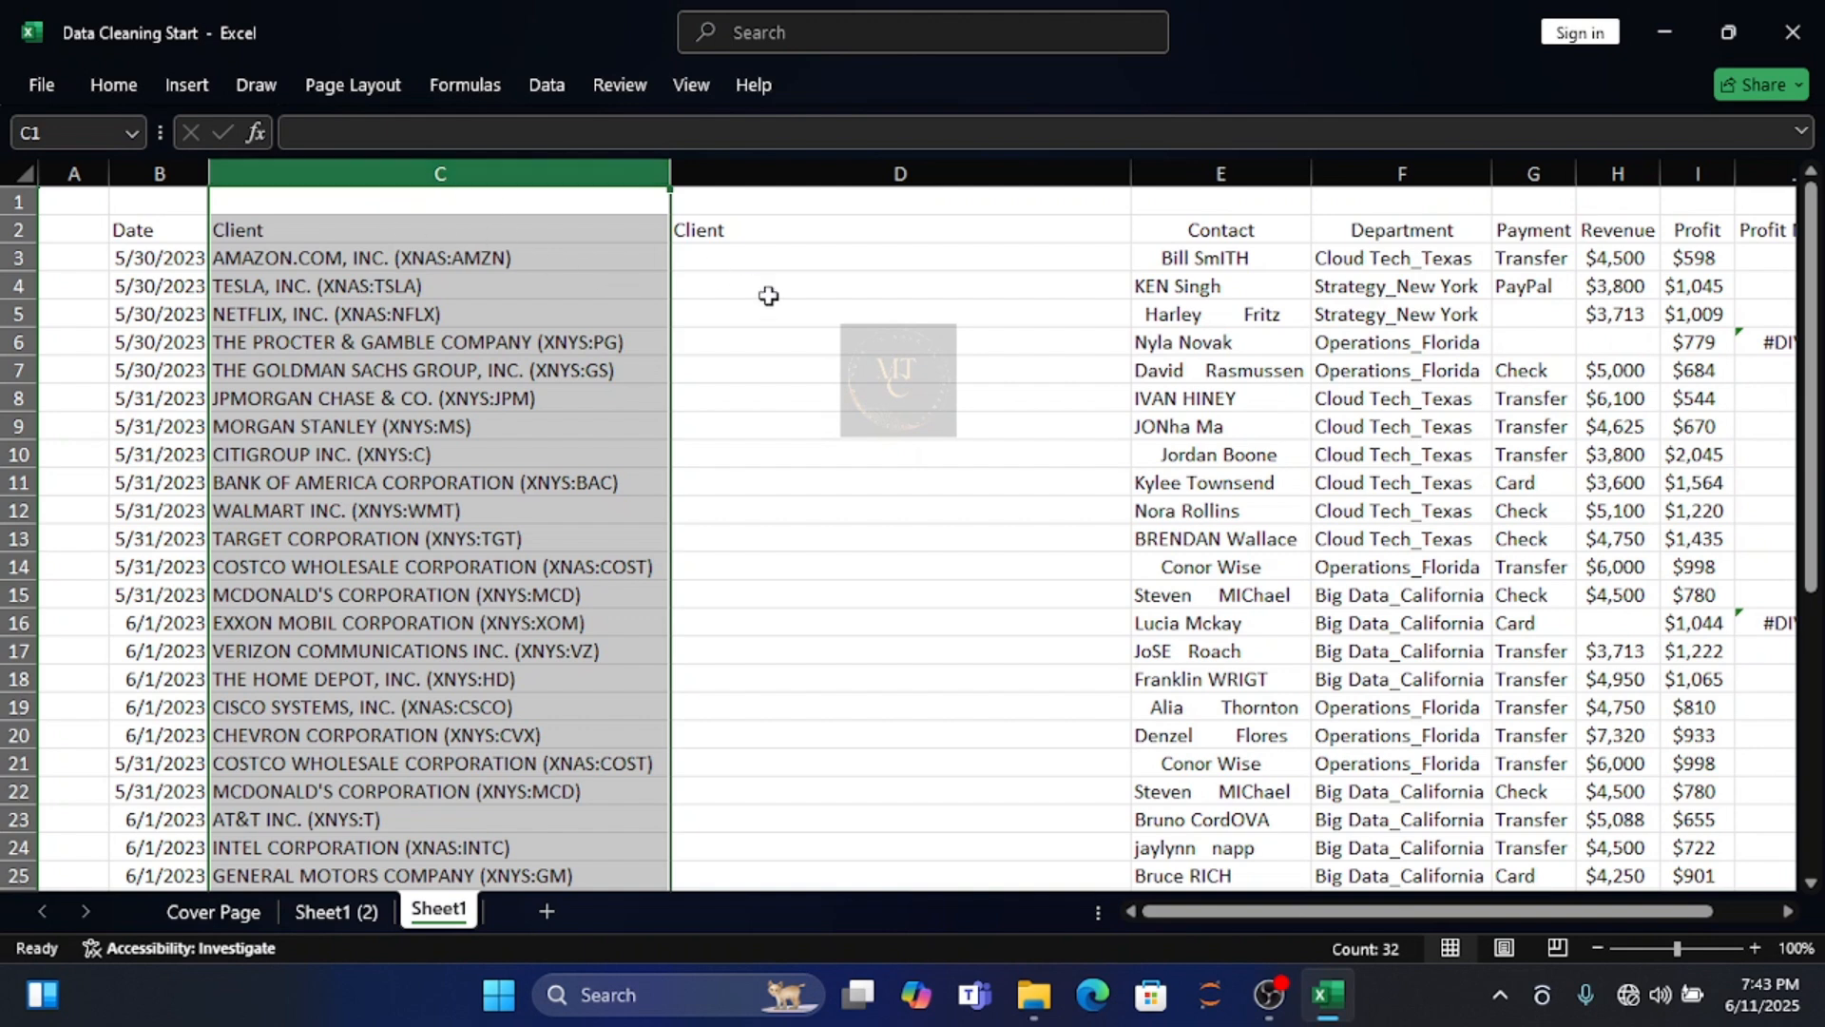
Enter =LOWER(C3) in D3 and fill the formula down the new Client column
left_click(718, 262)
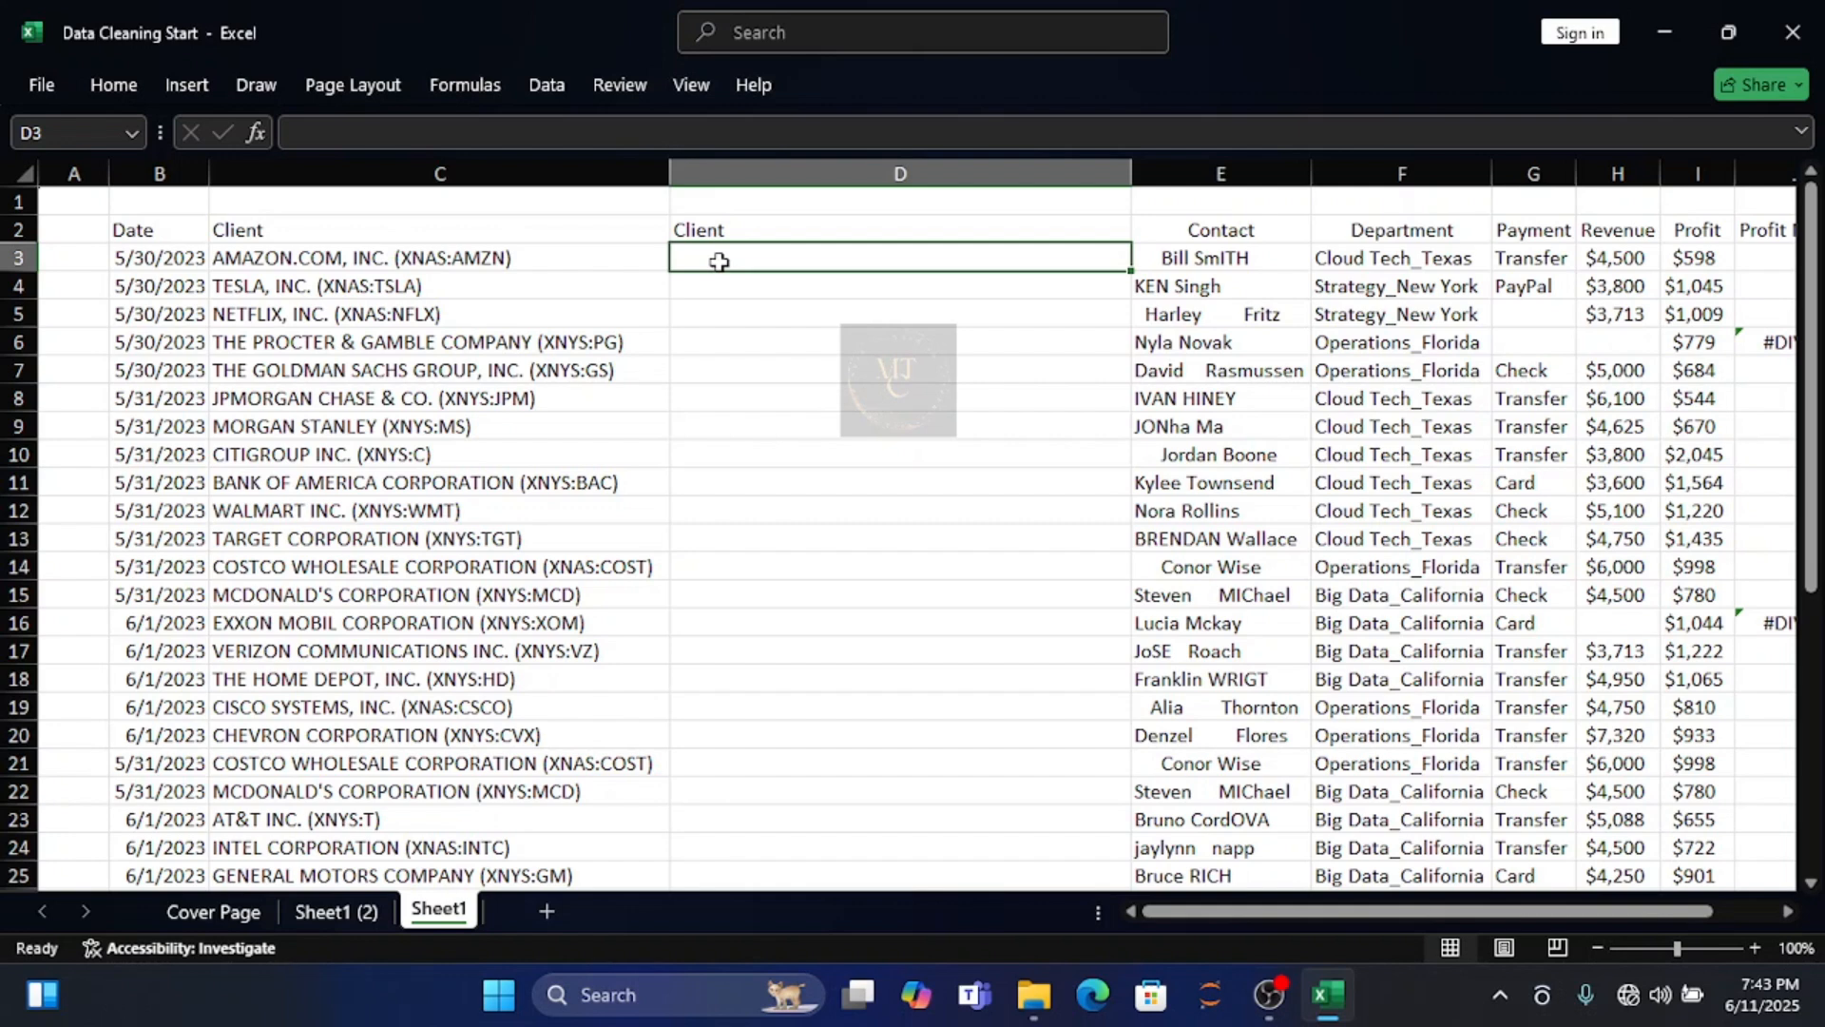
type("=L")
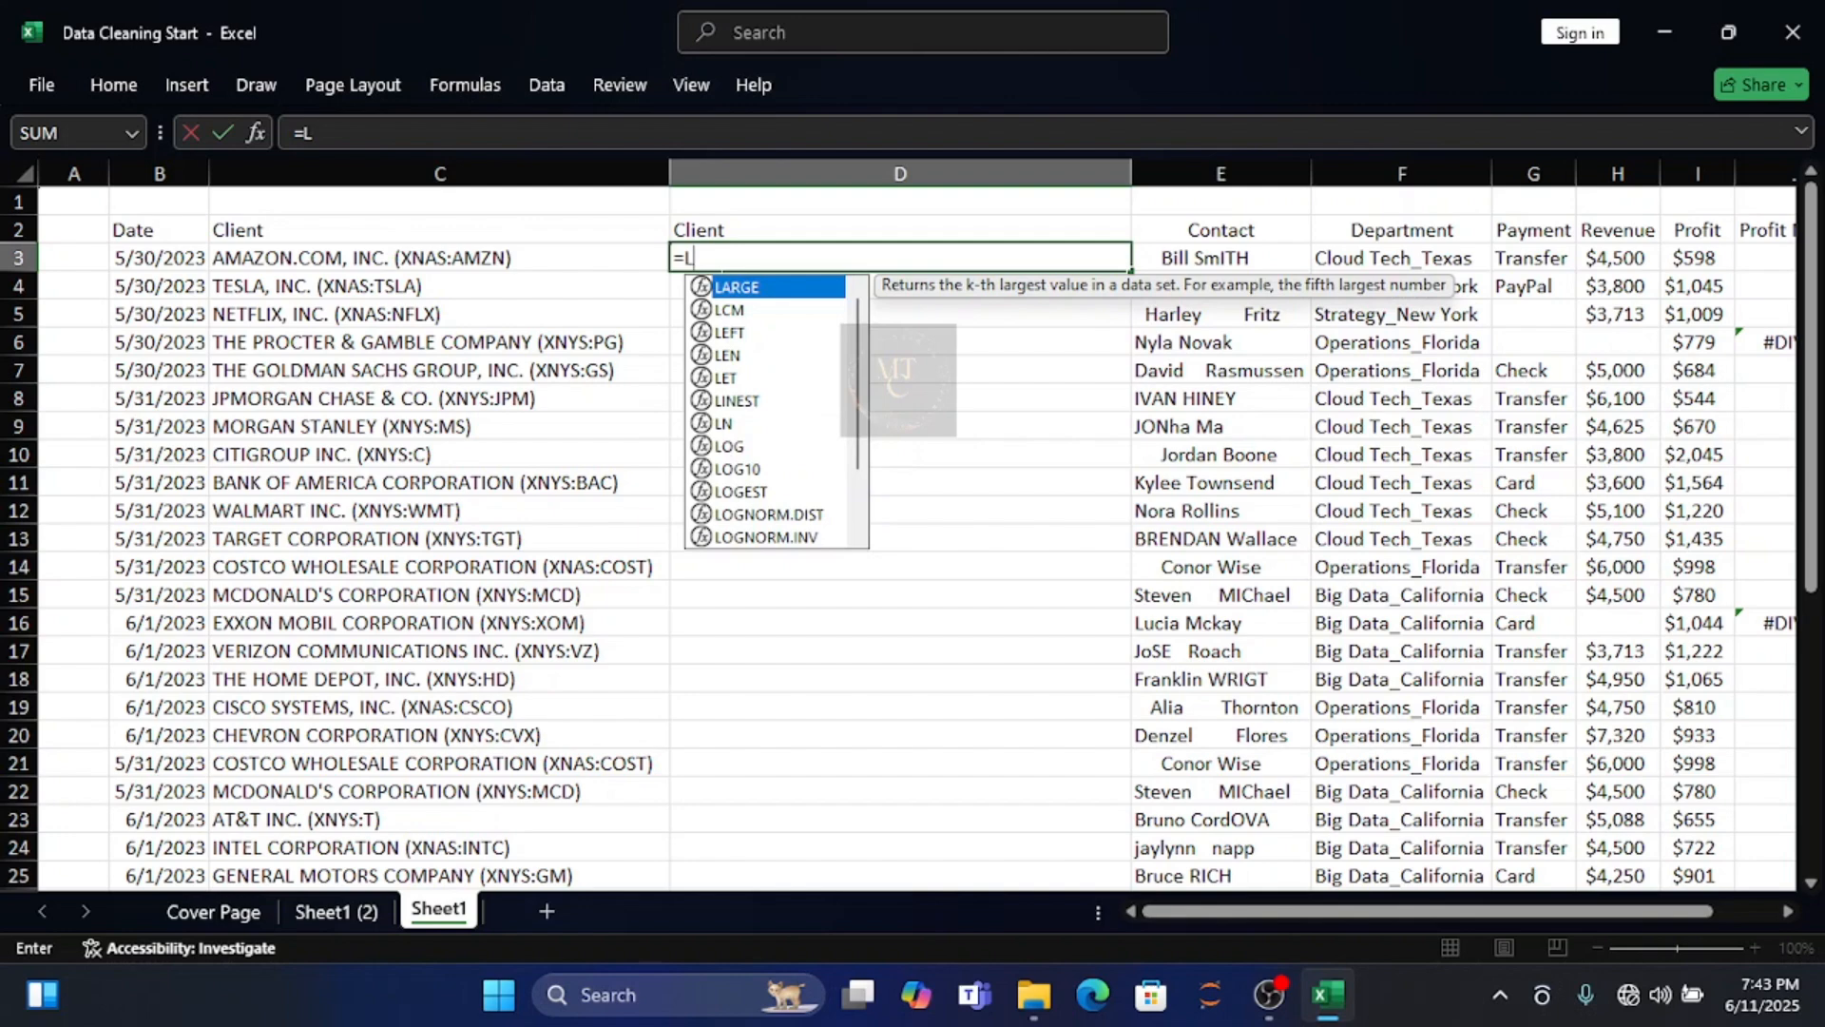
type("owe")
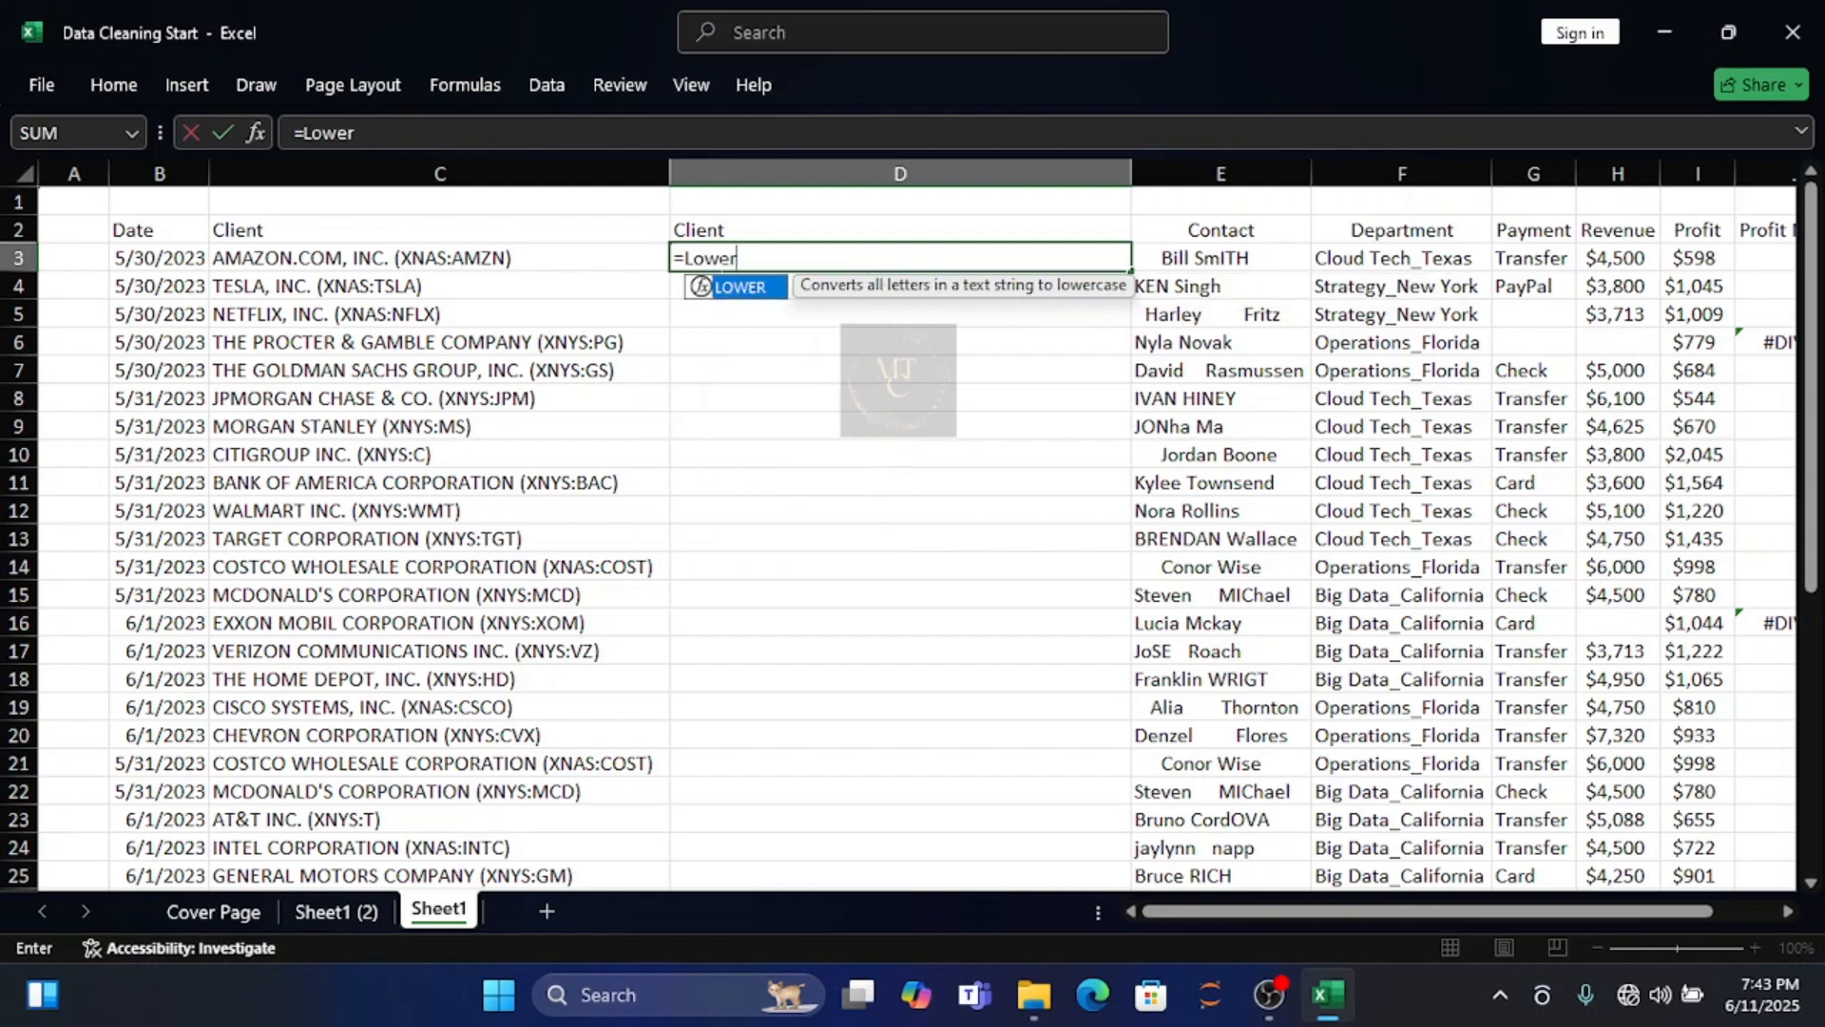
type("r")
double_click(736, 288)
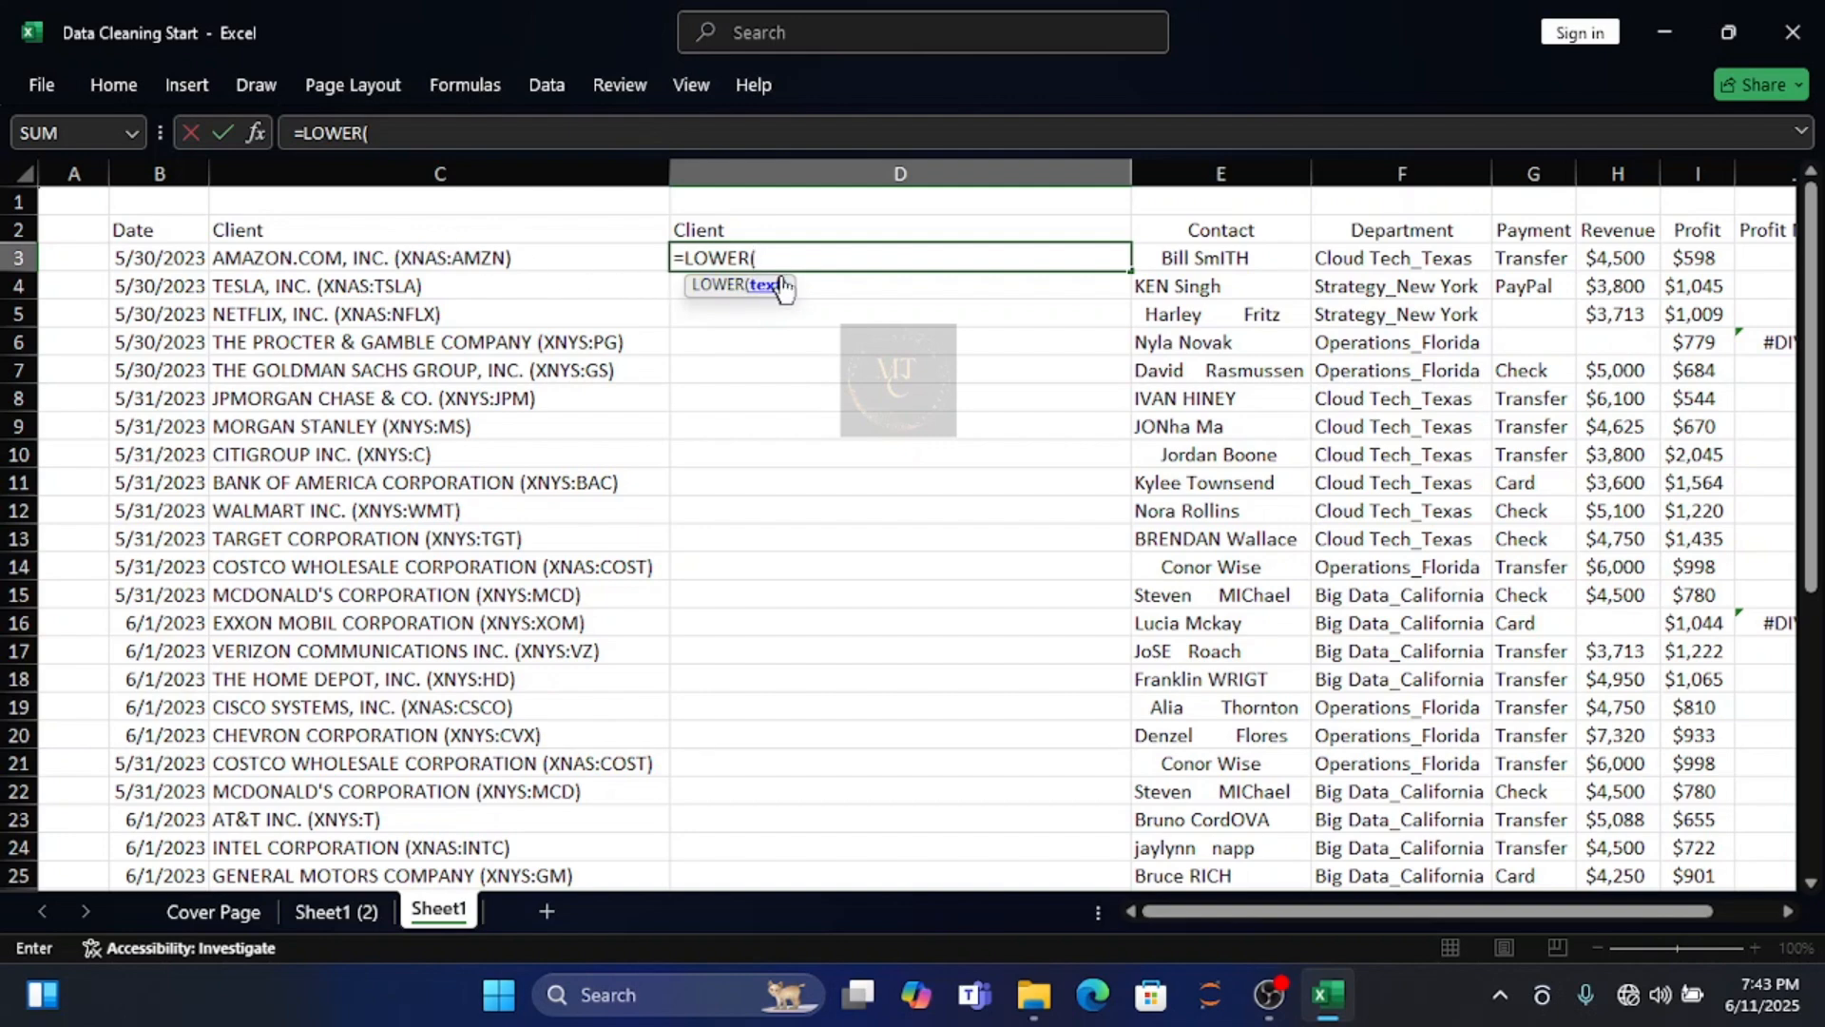
type("C3")
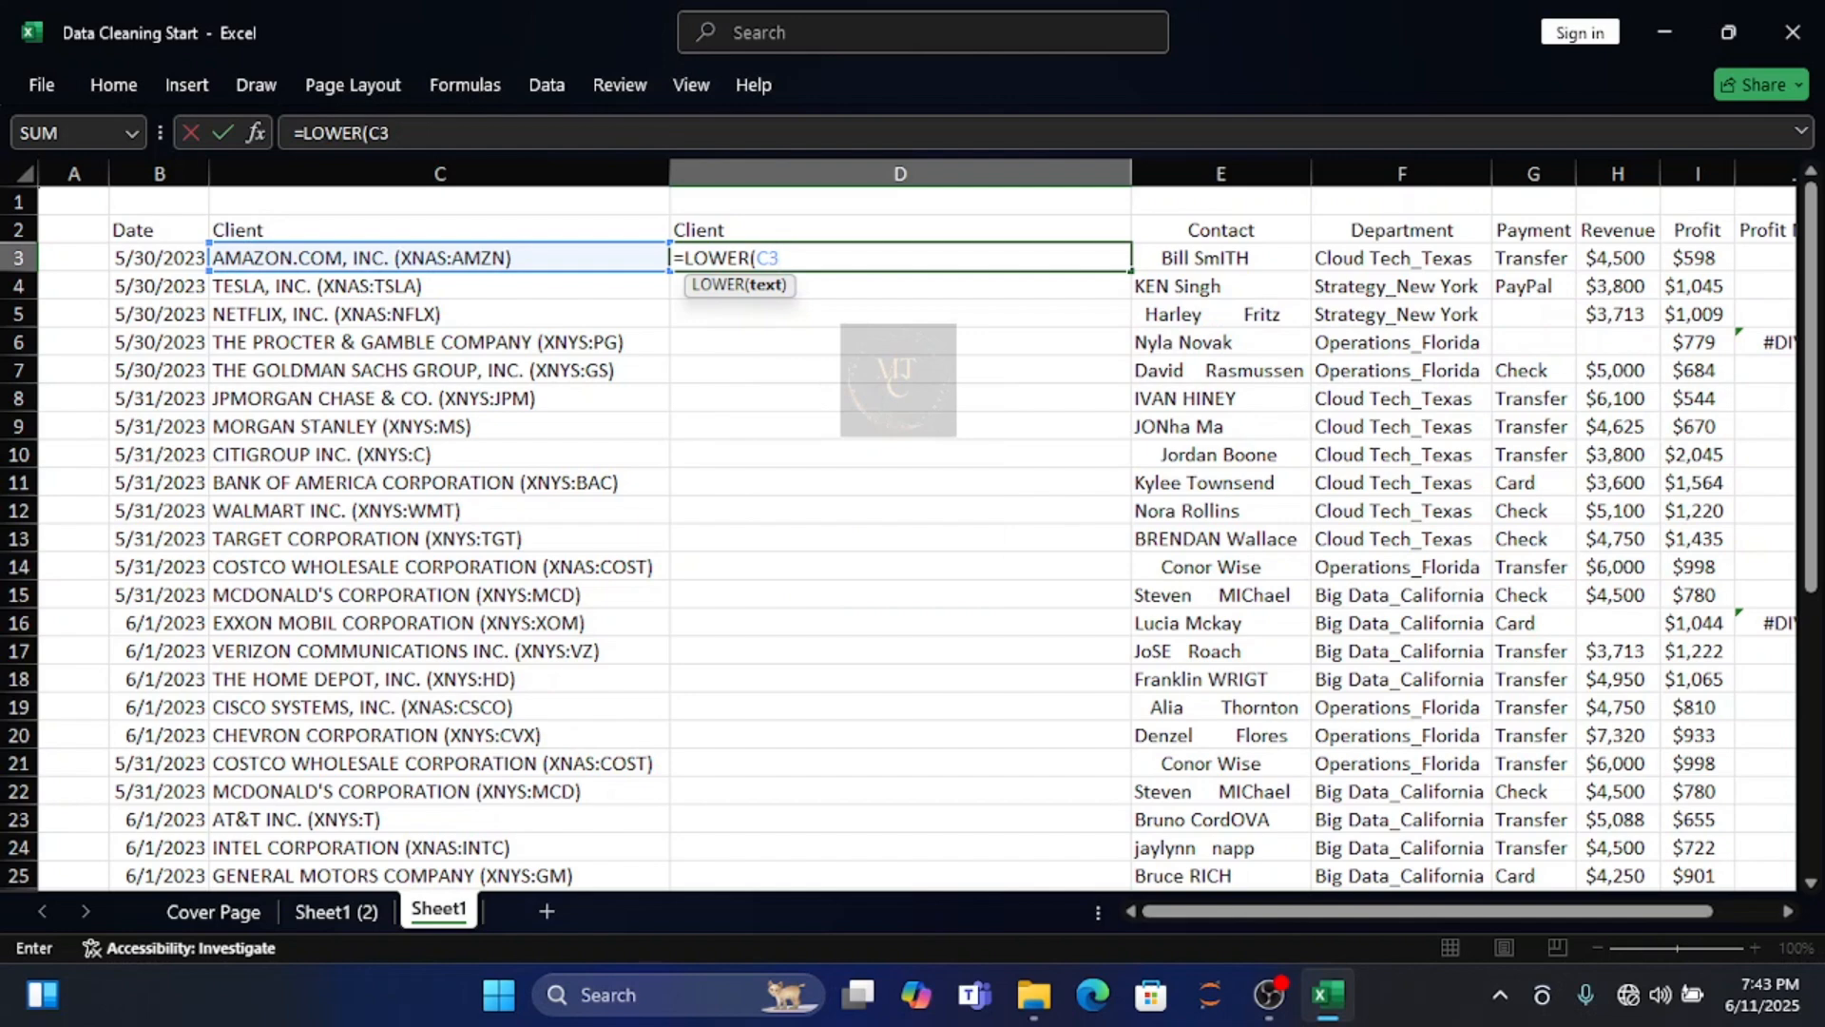
type(")")
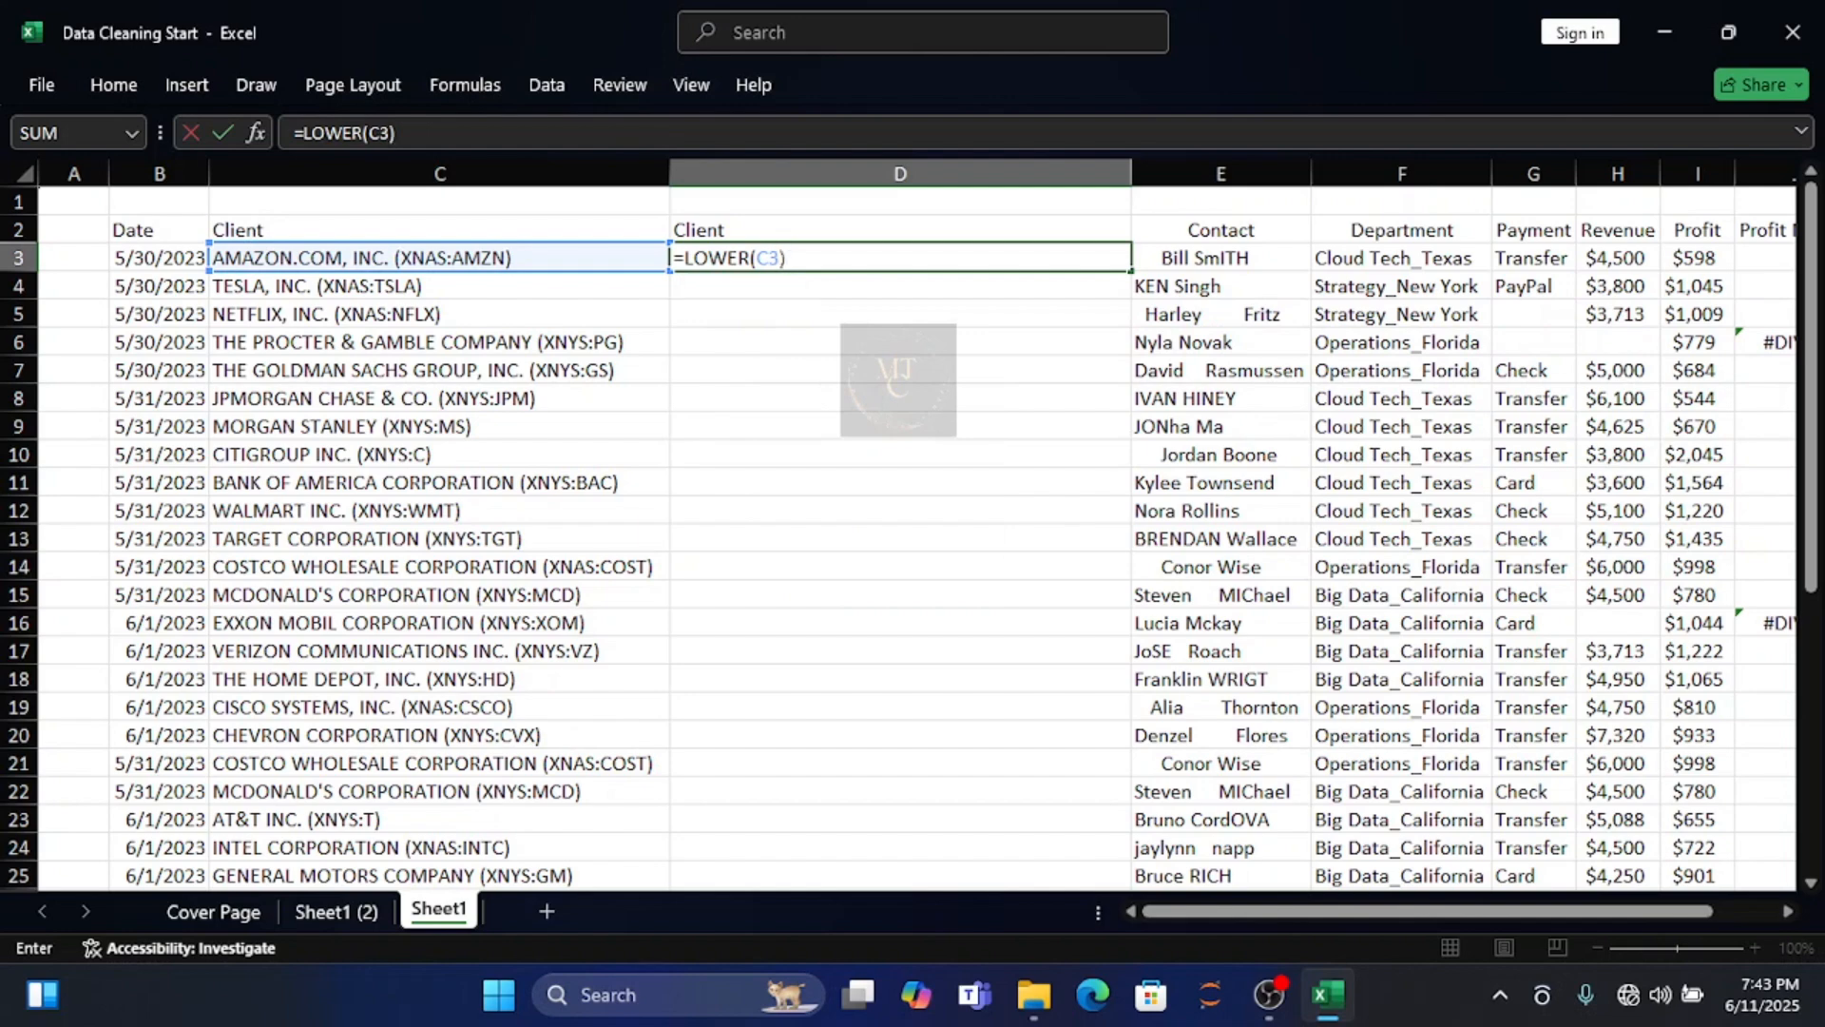
key("Return")
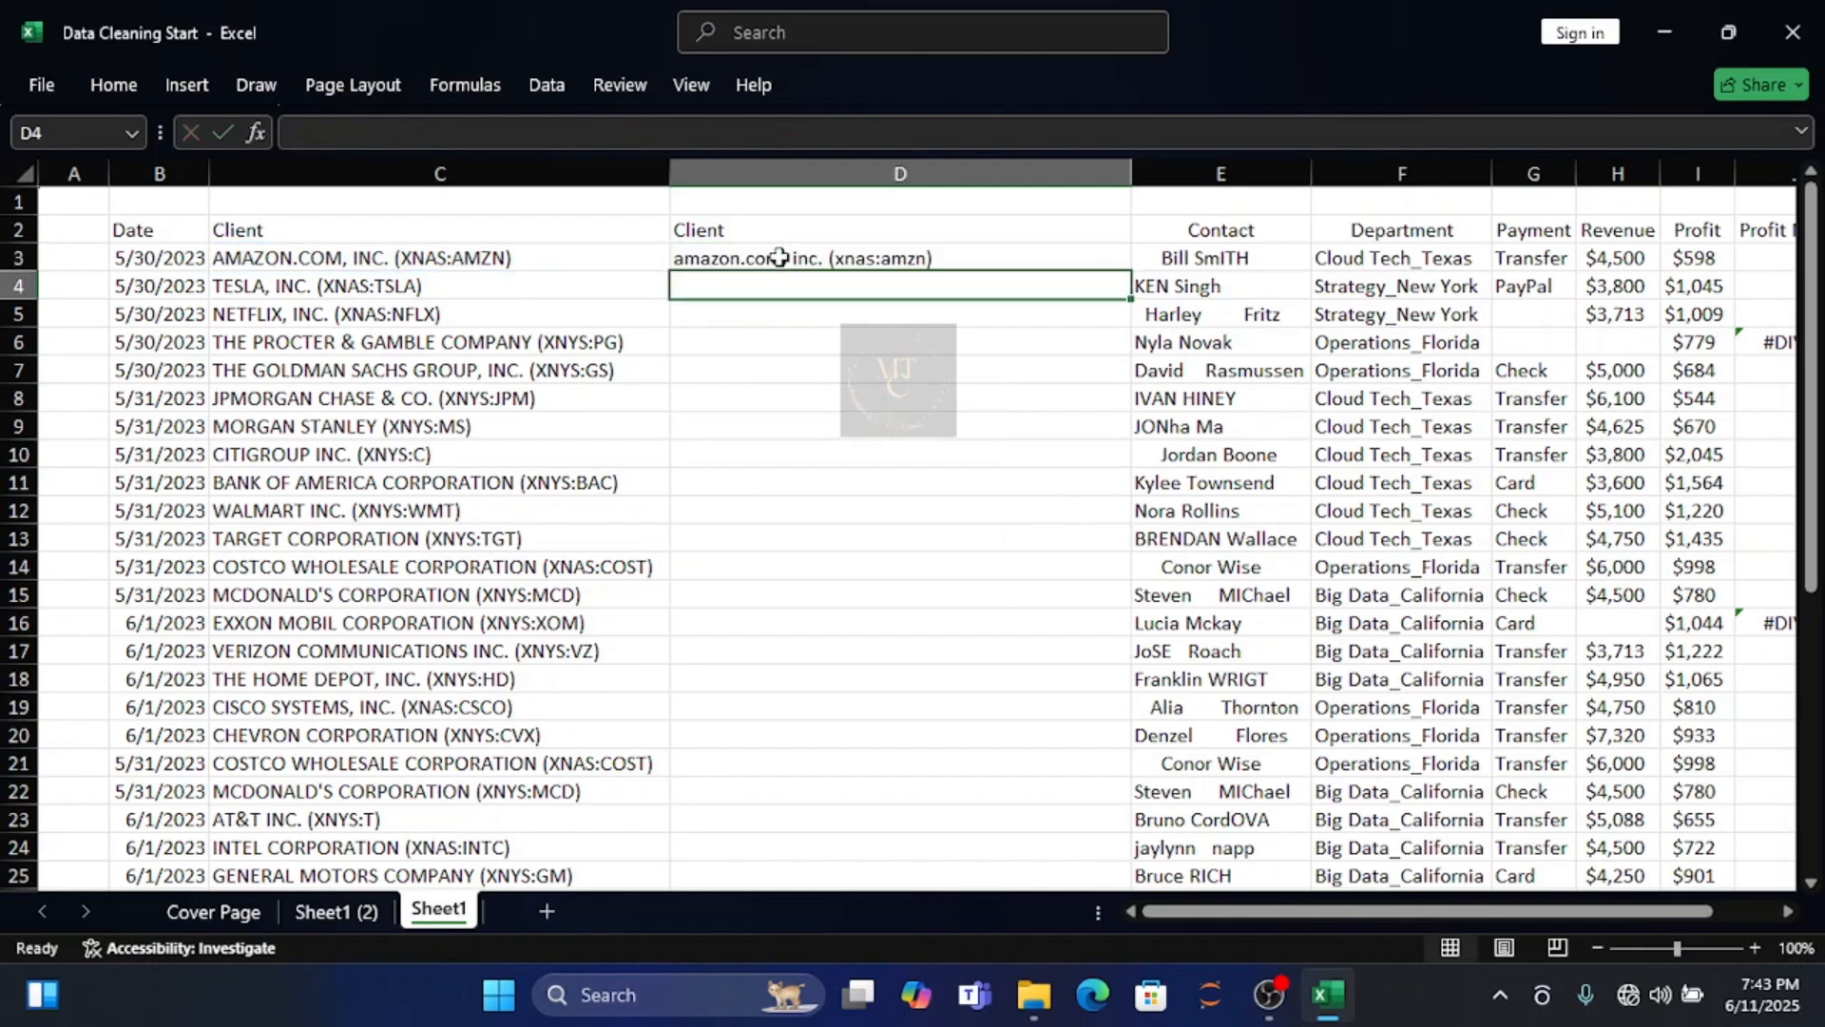
left_click(1080, 259)
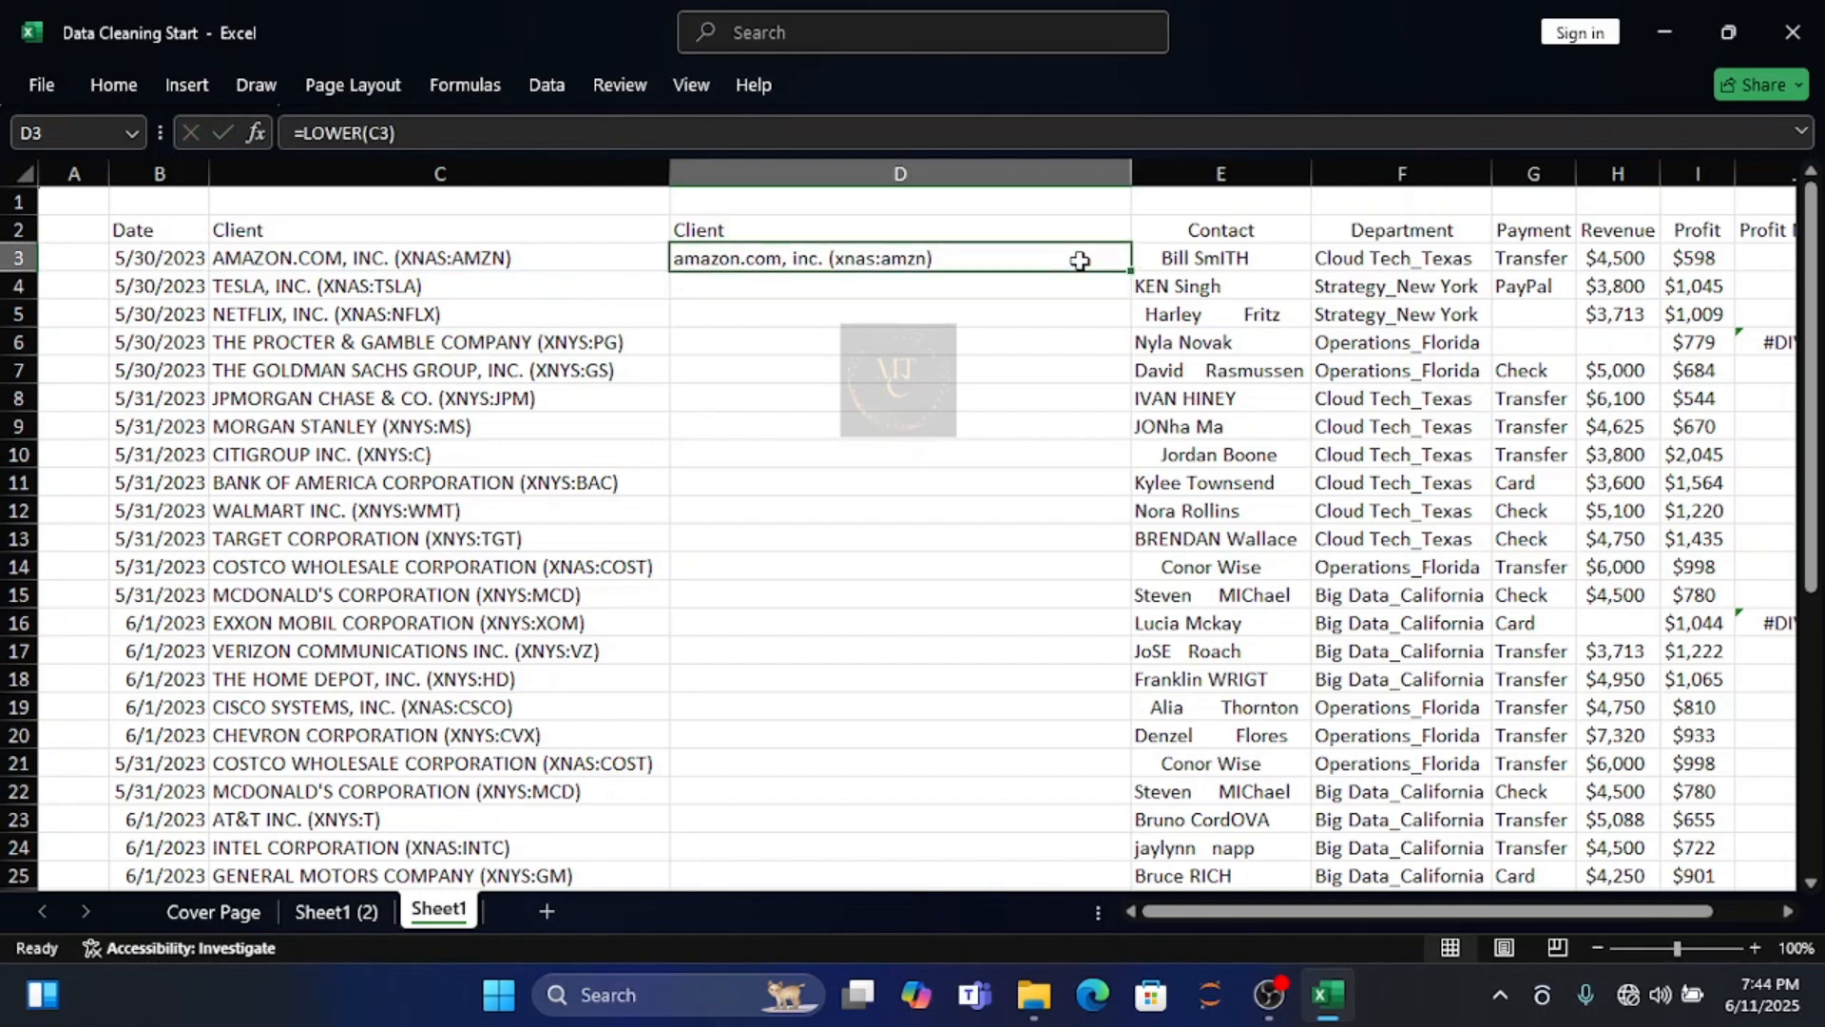
double_click(1131, 271)
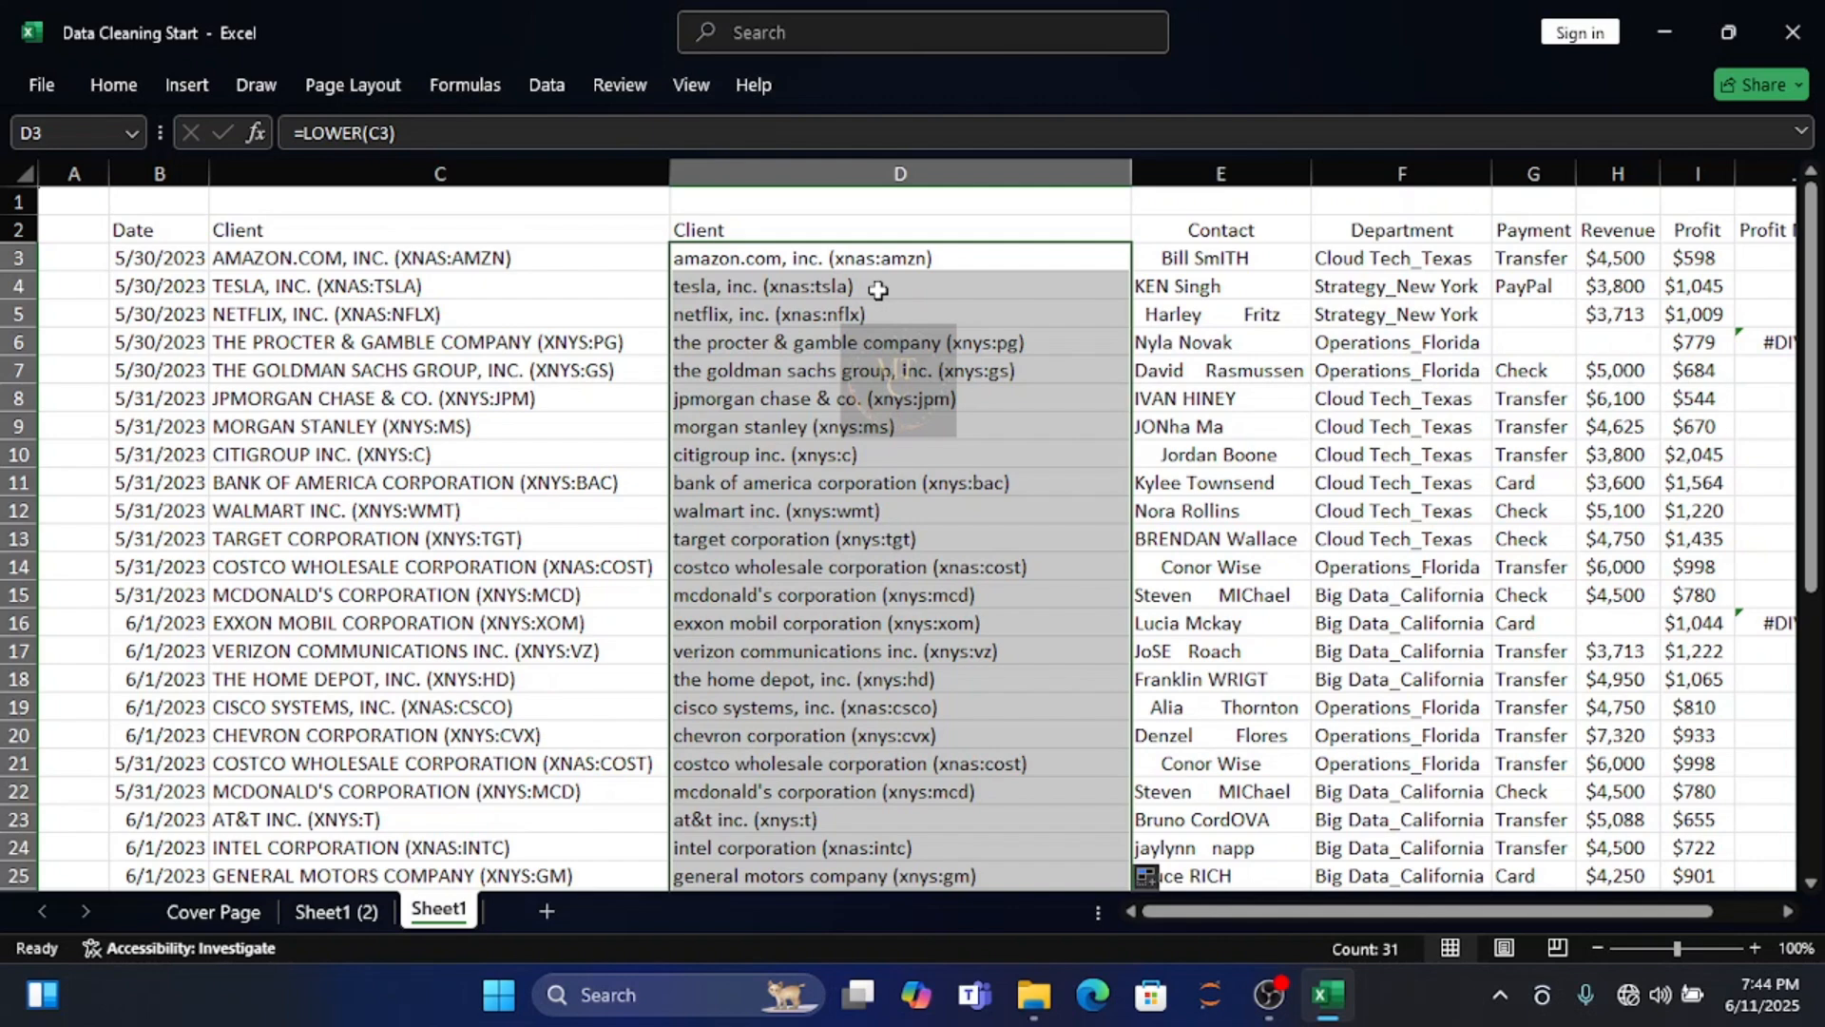
Replace the LOWER formulas in the new Client column with their plain values
key("ctrl+c")
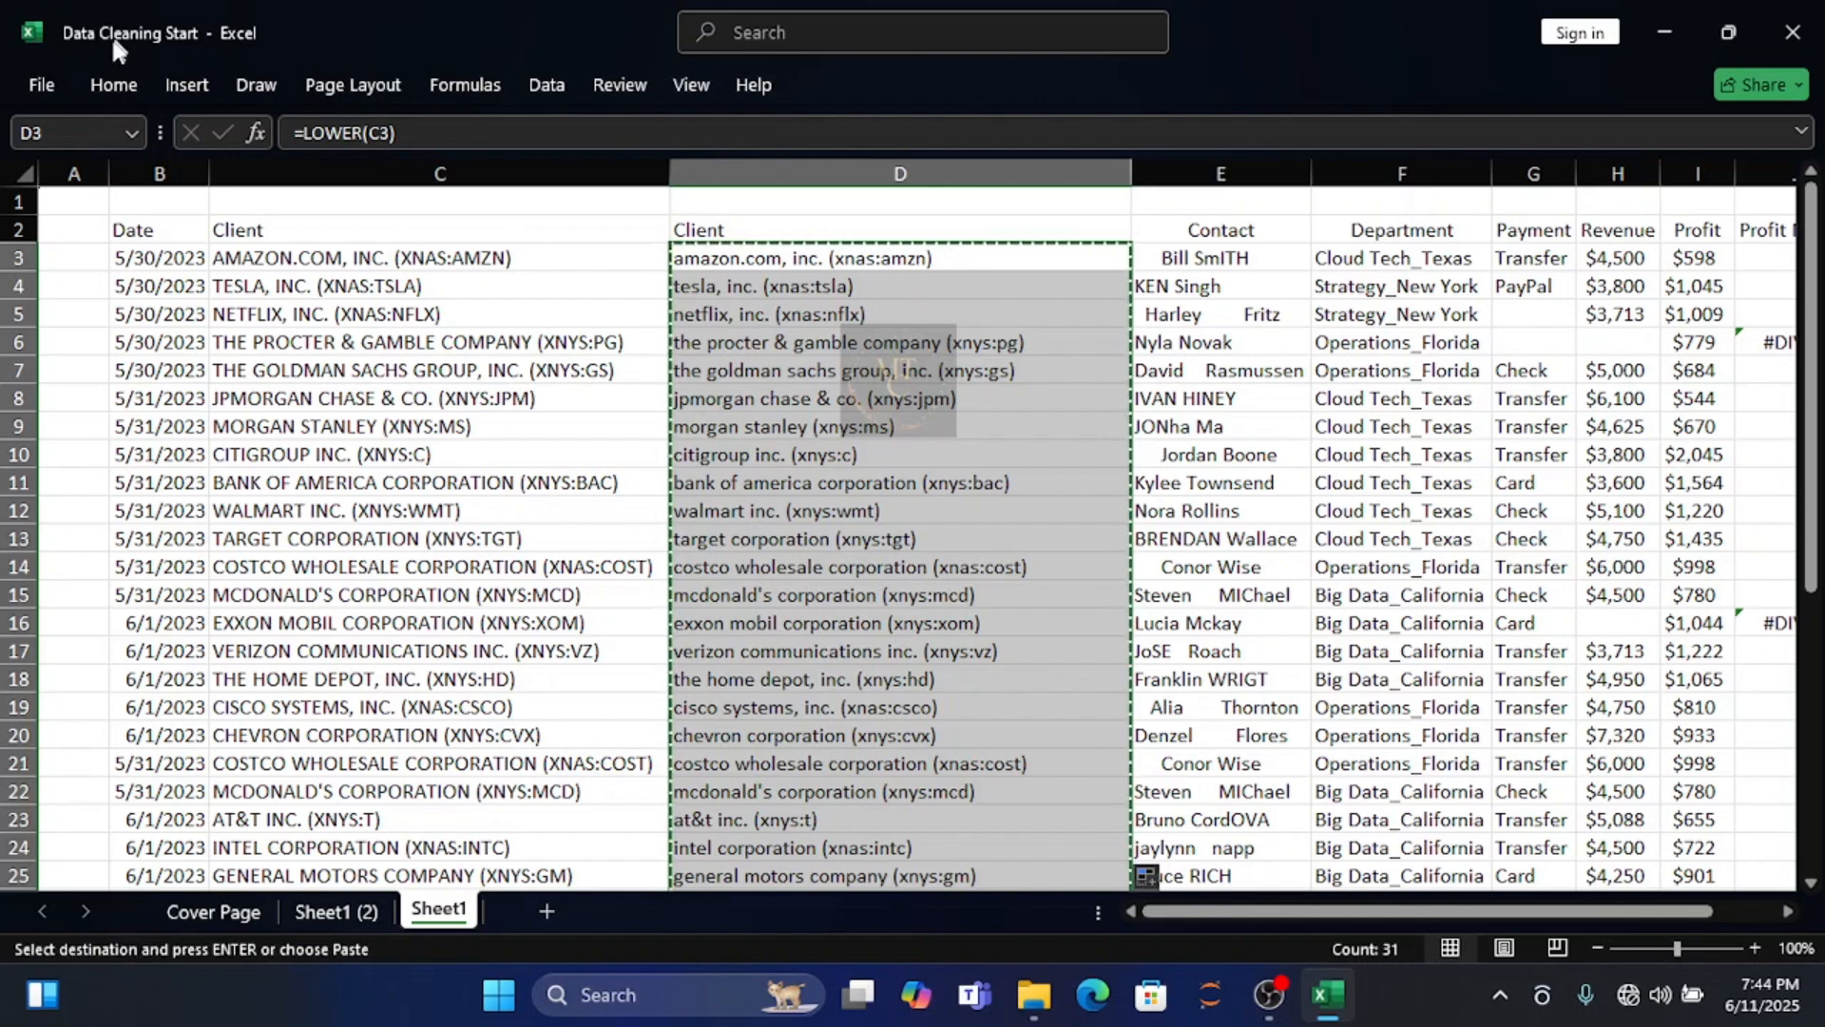
left_click(111, 86)
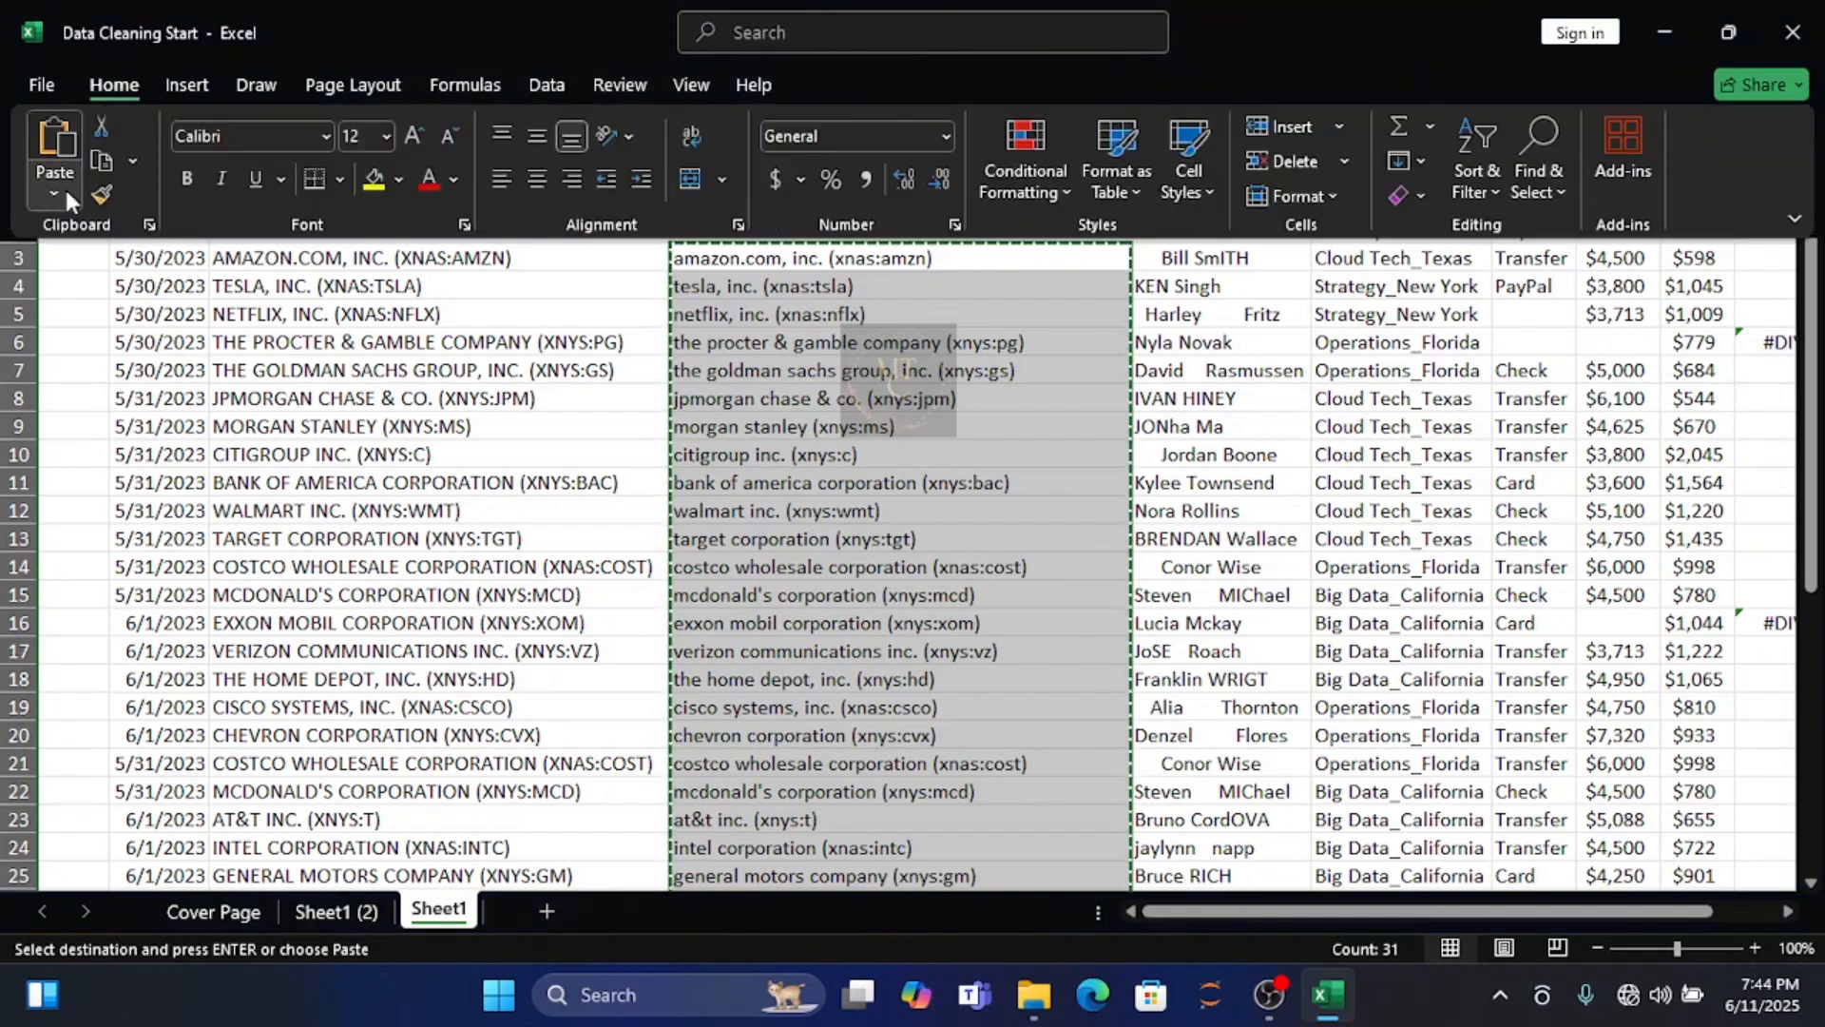
left_click(65, 190)
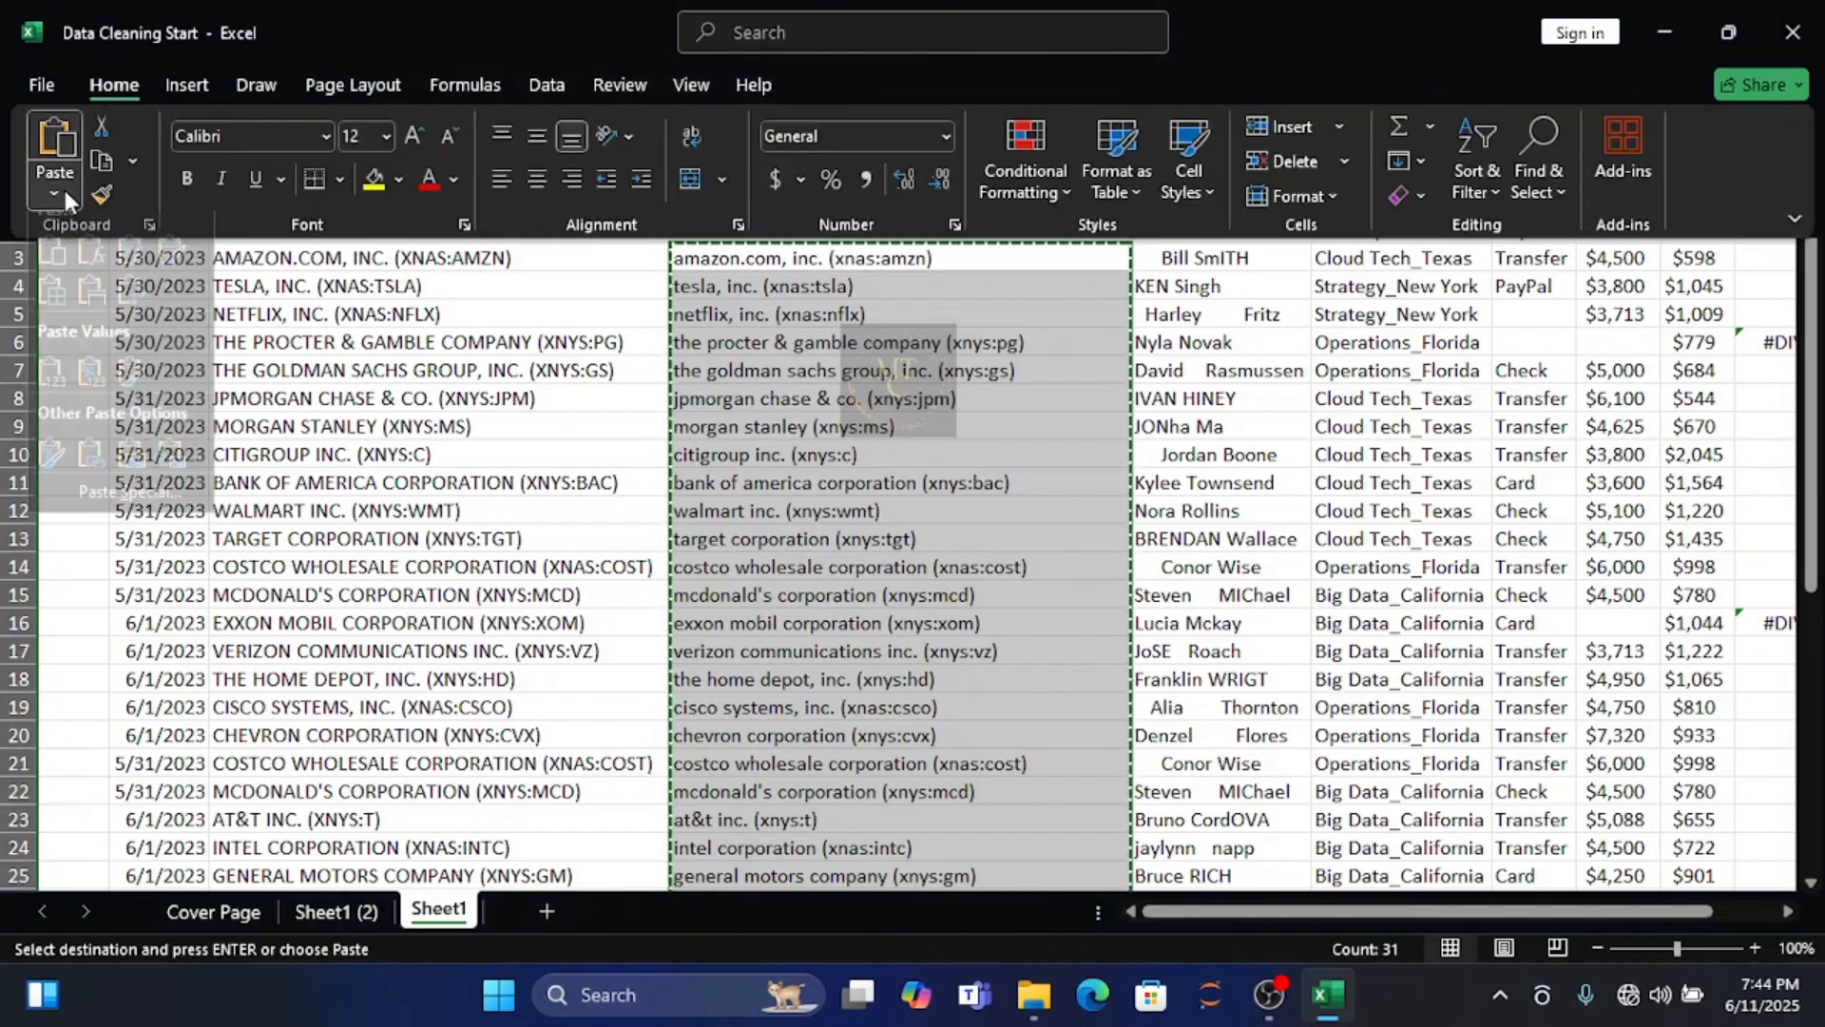
left_click(52, 390)
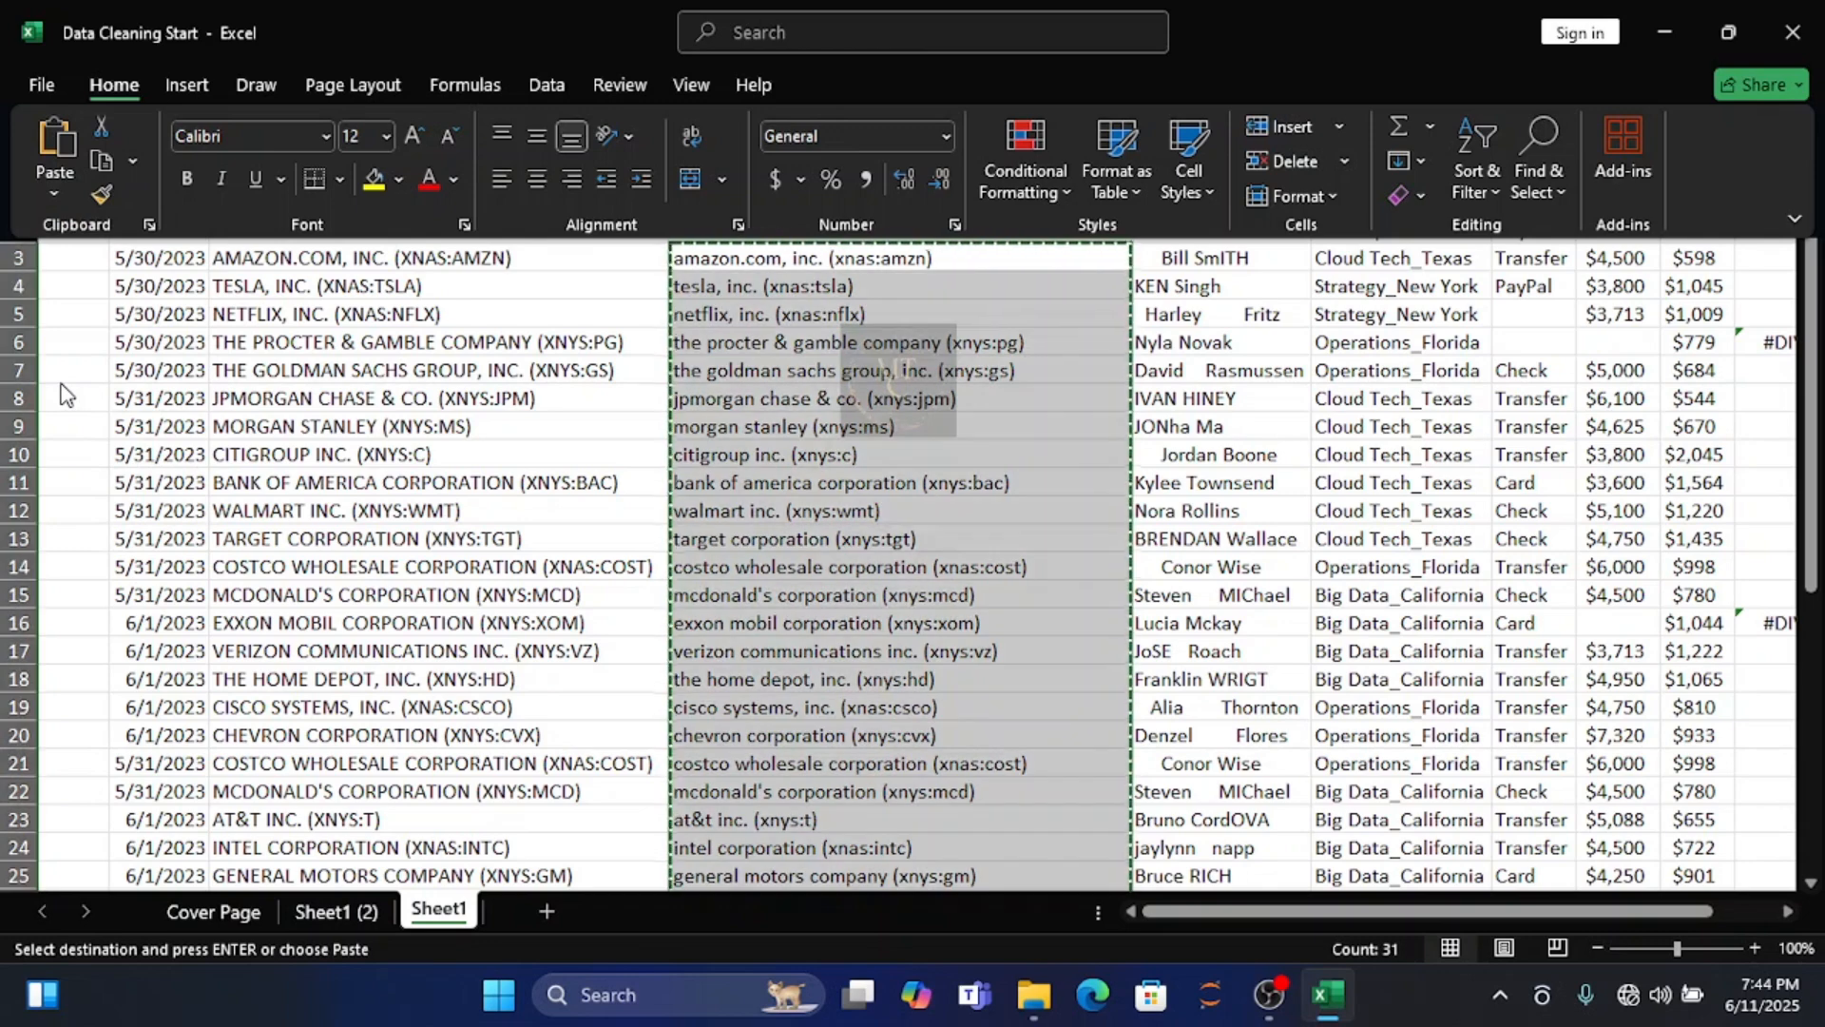
left_click(965, 548)
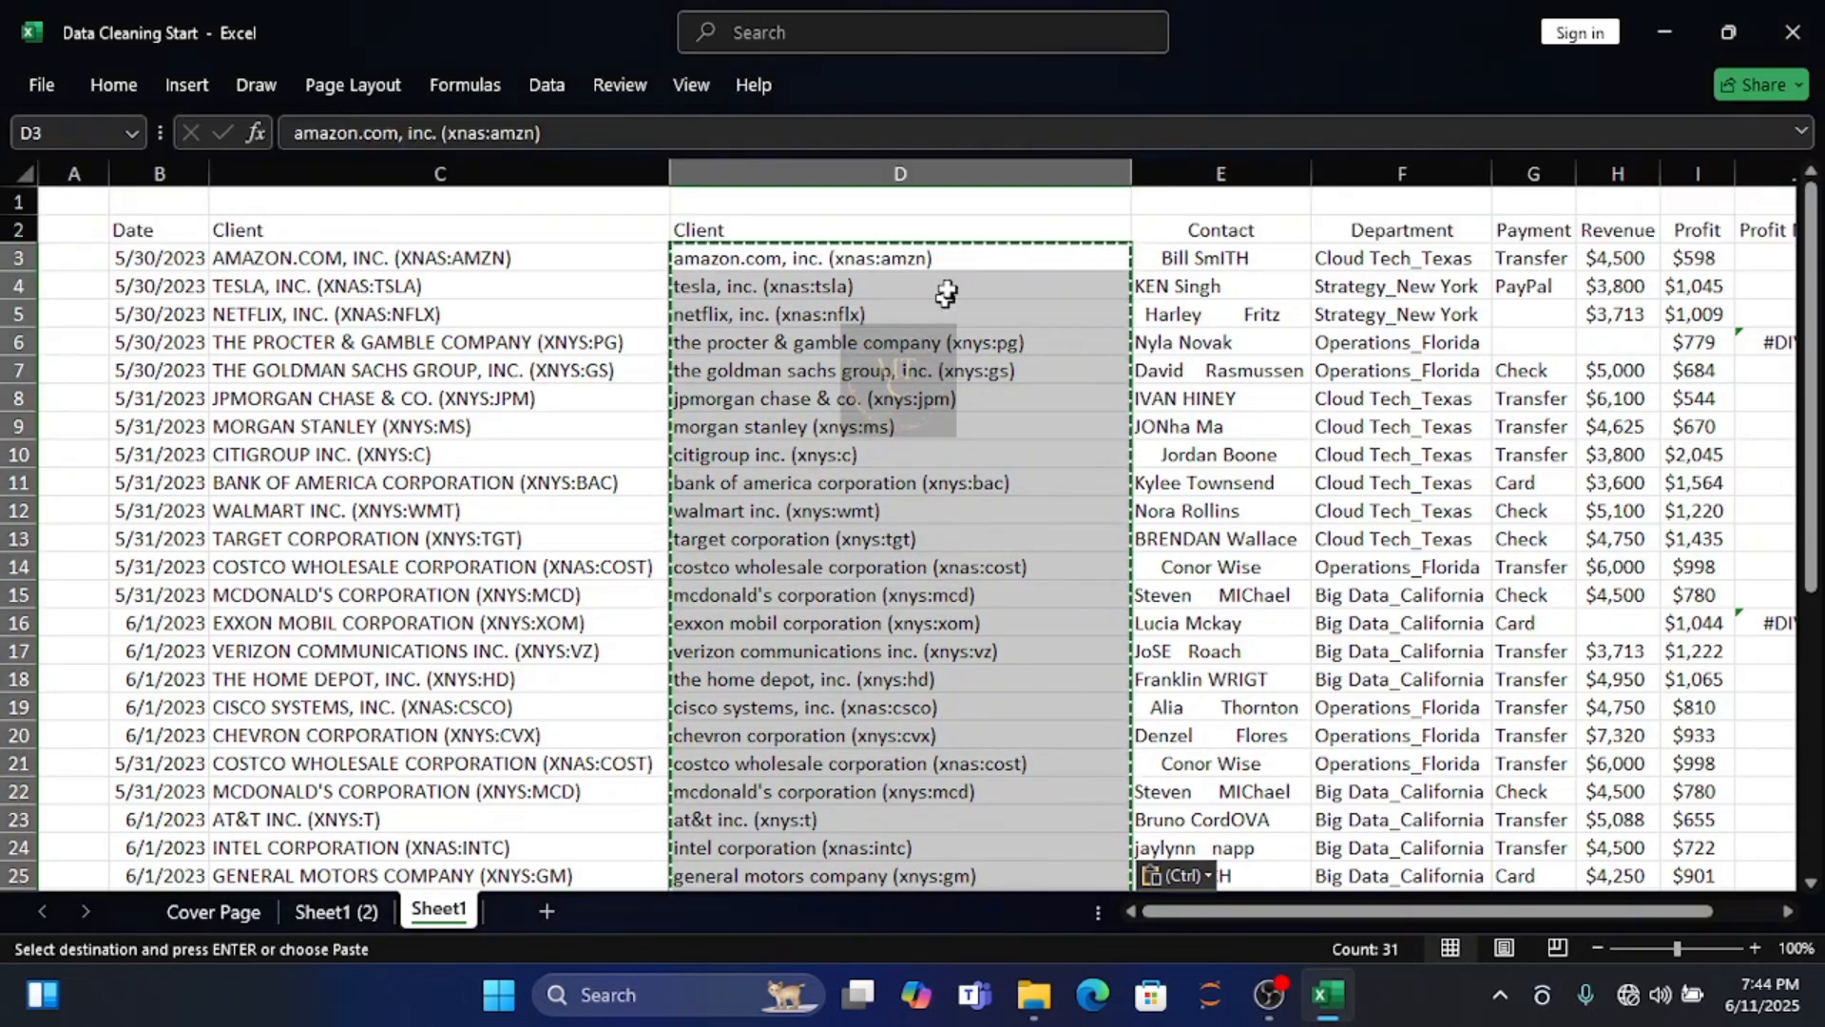
key("Escape")
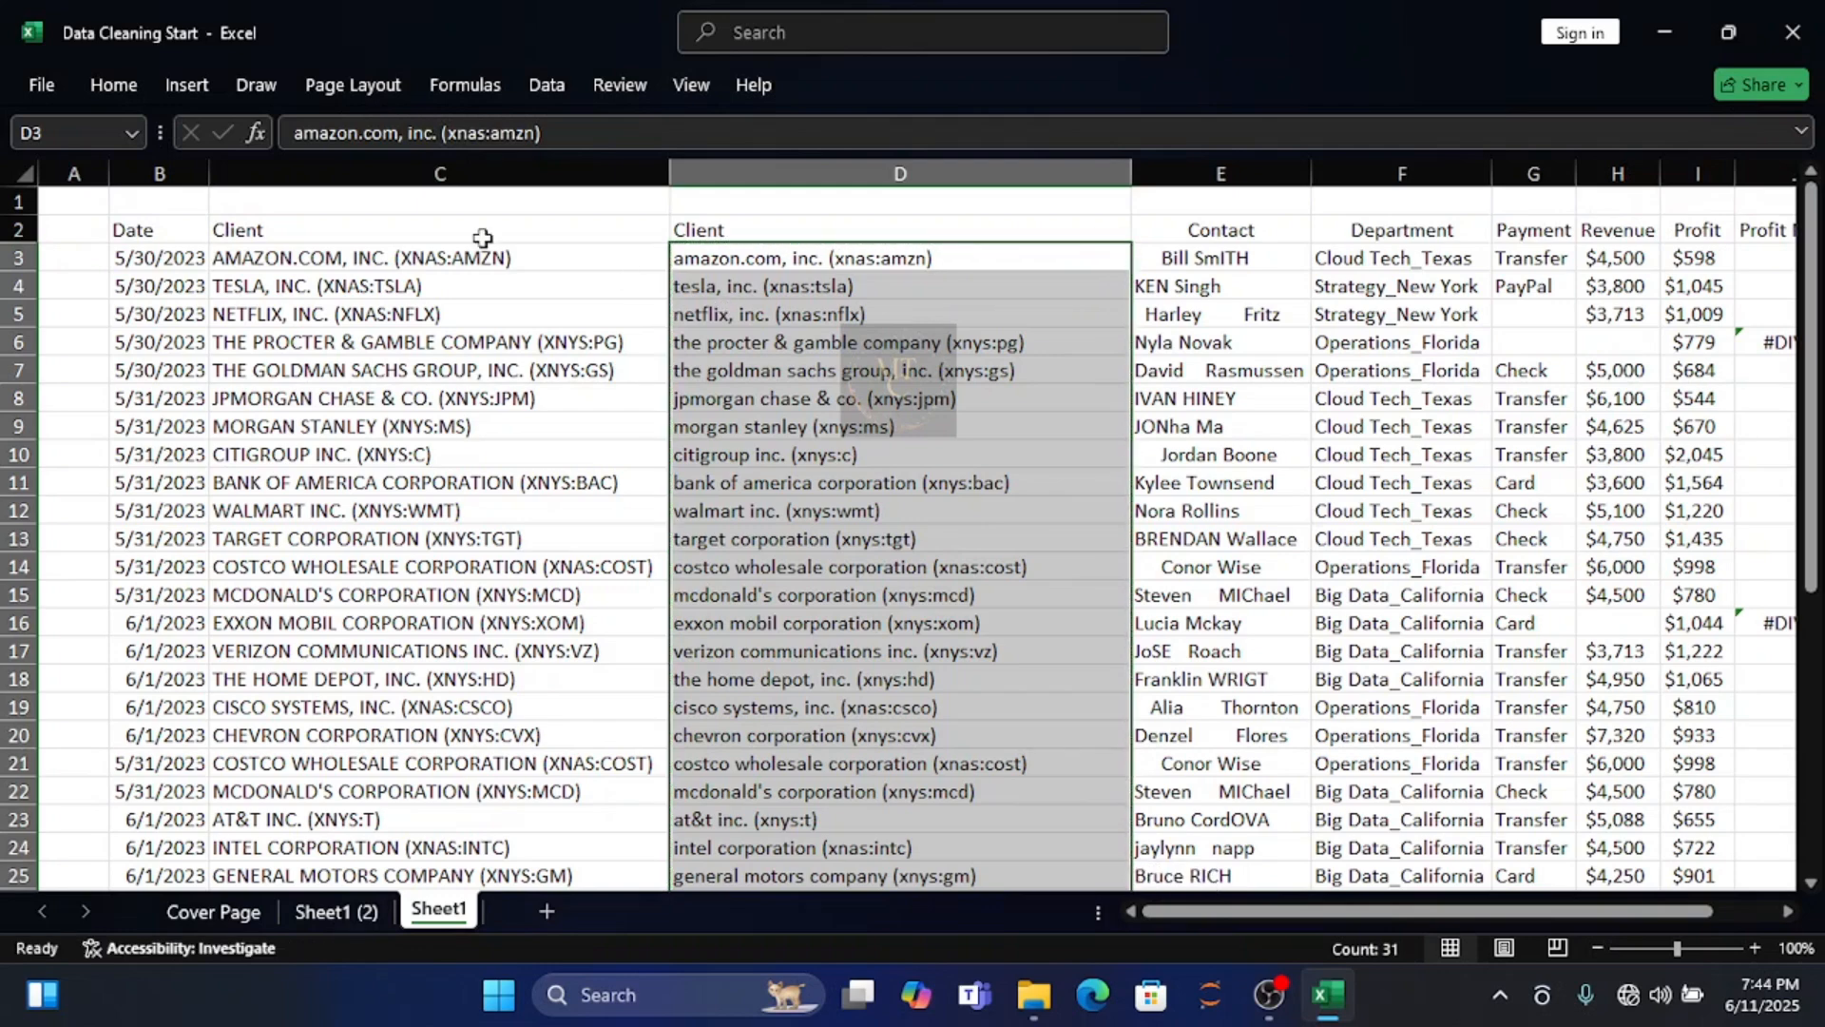
Delete the original uppercase Client column C
left_click(354, 167)
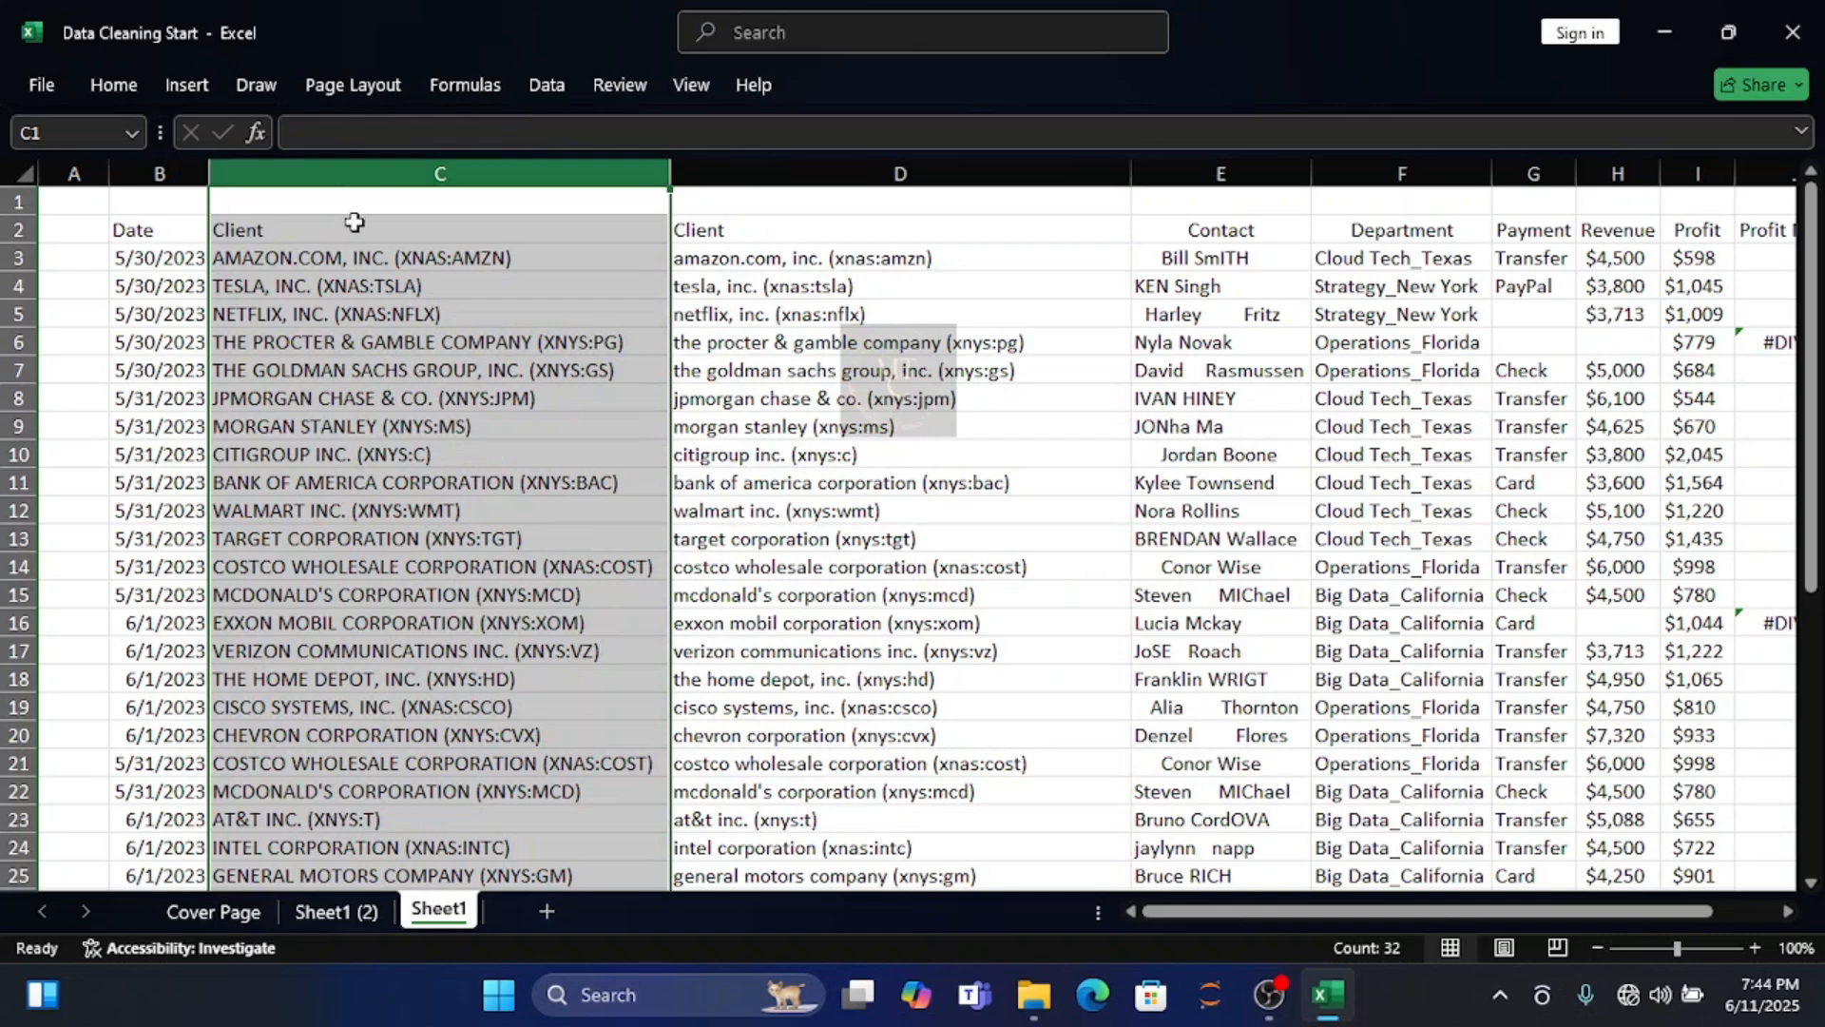
right_click(378, 175)
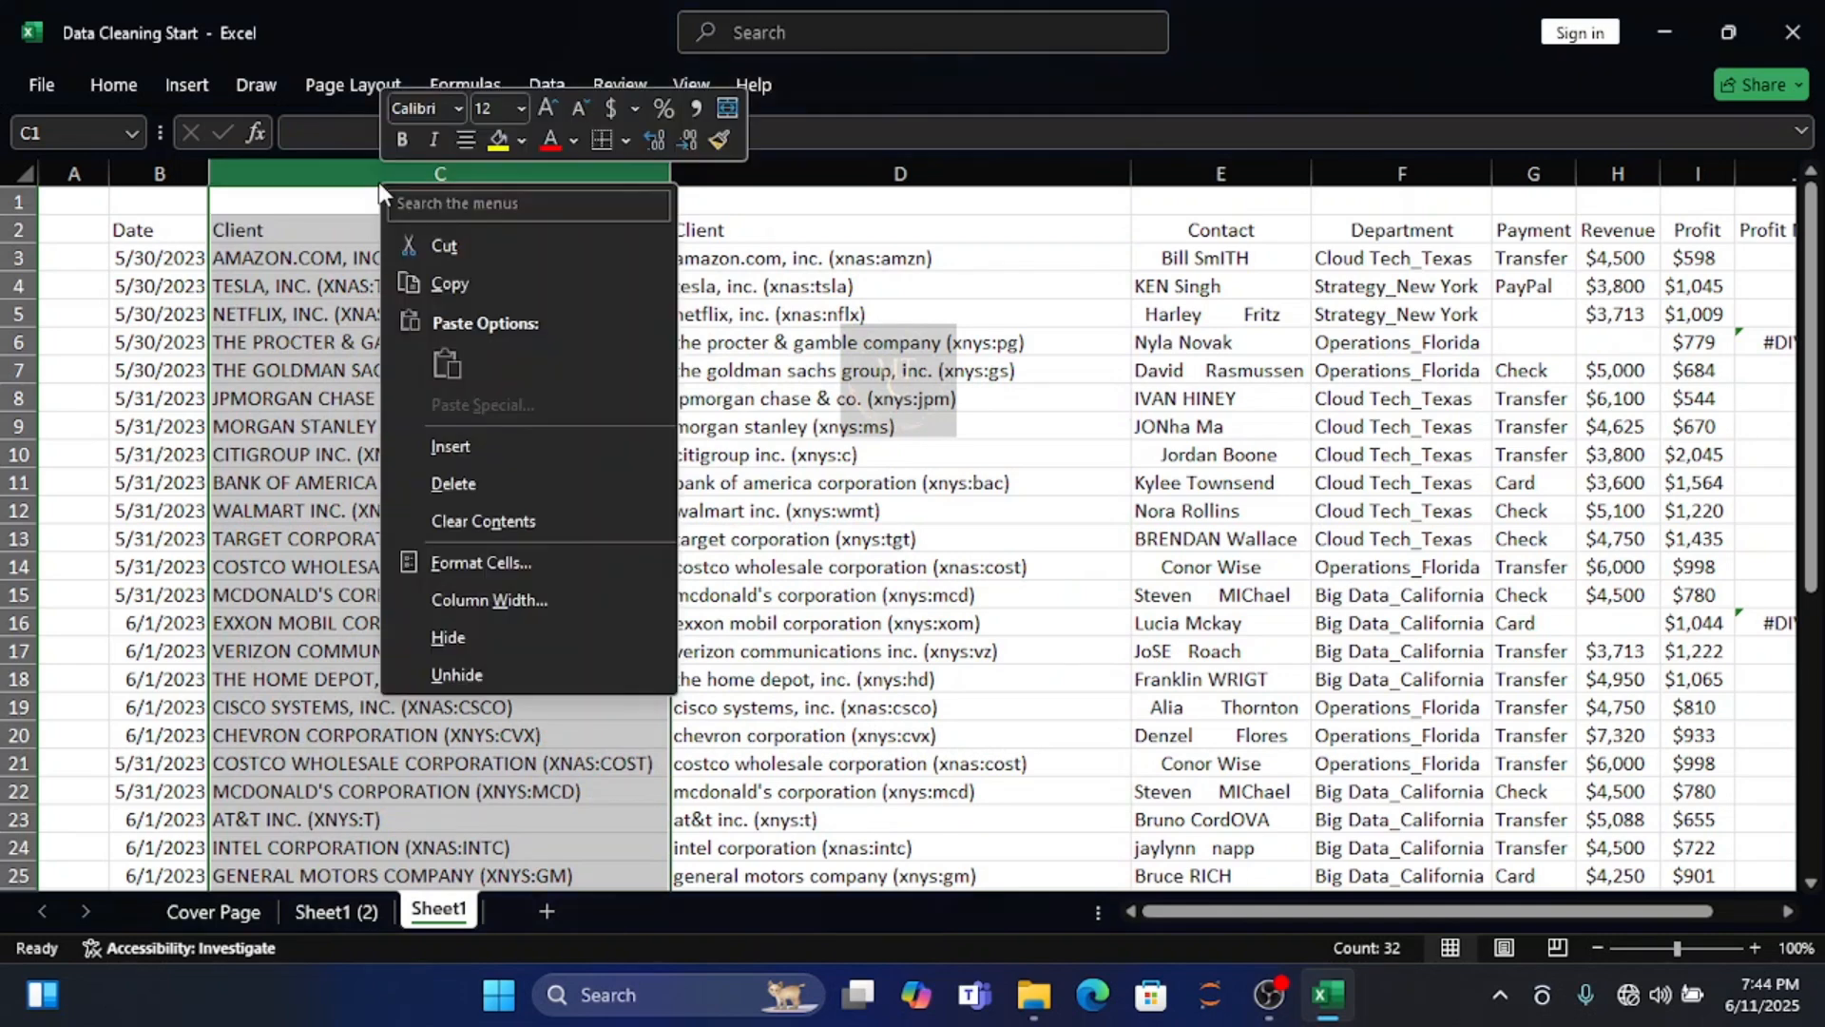
left_click(477, 481)
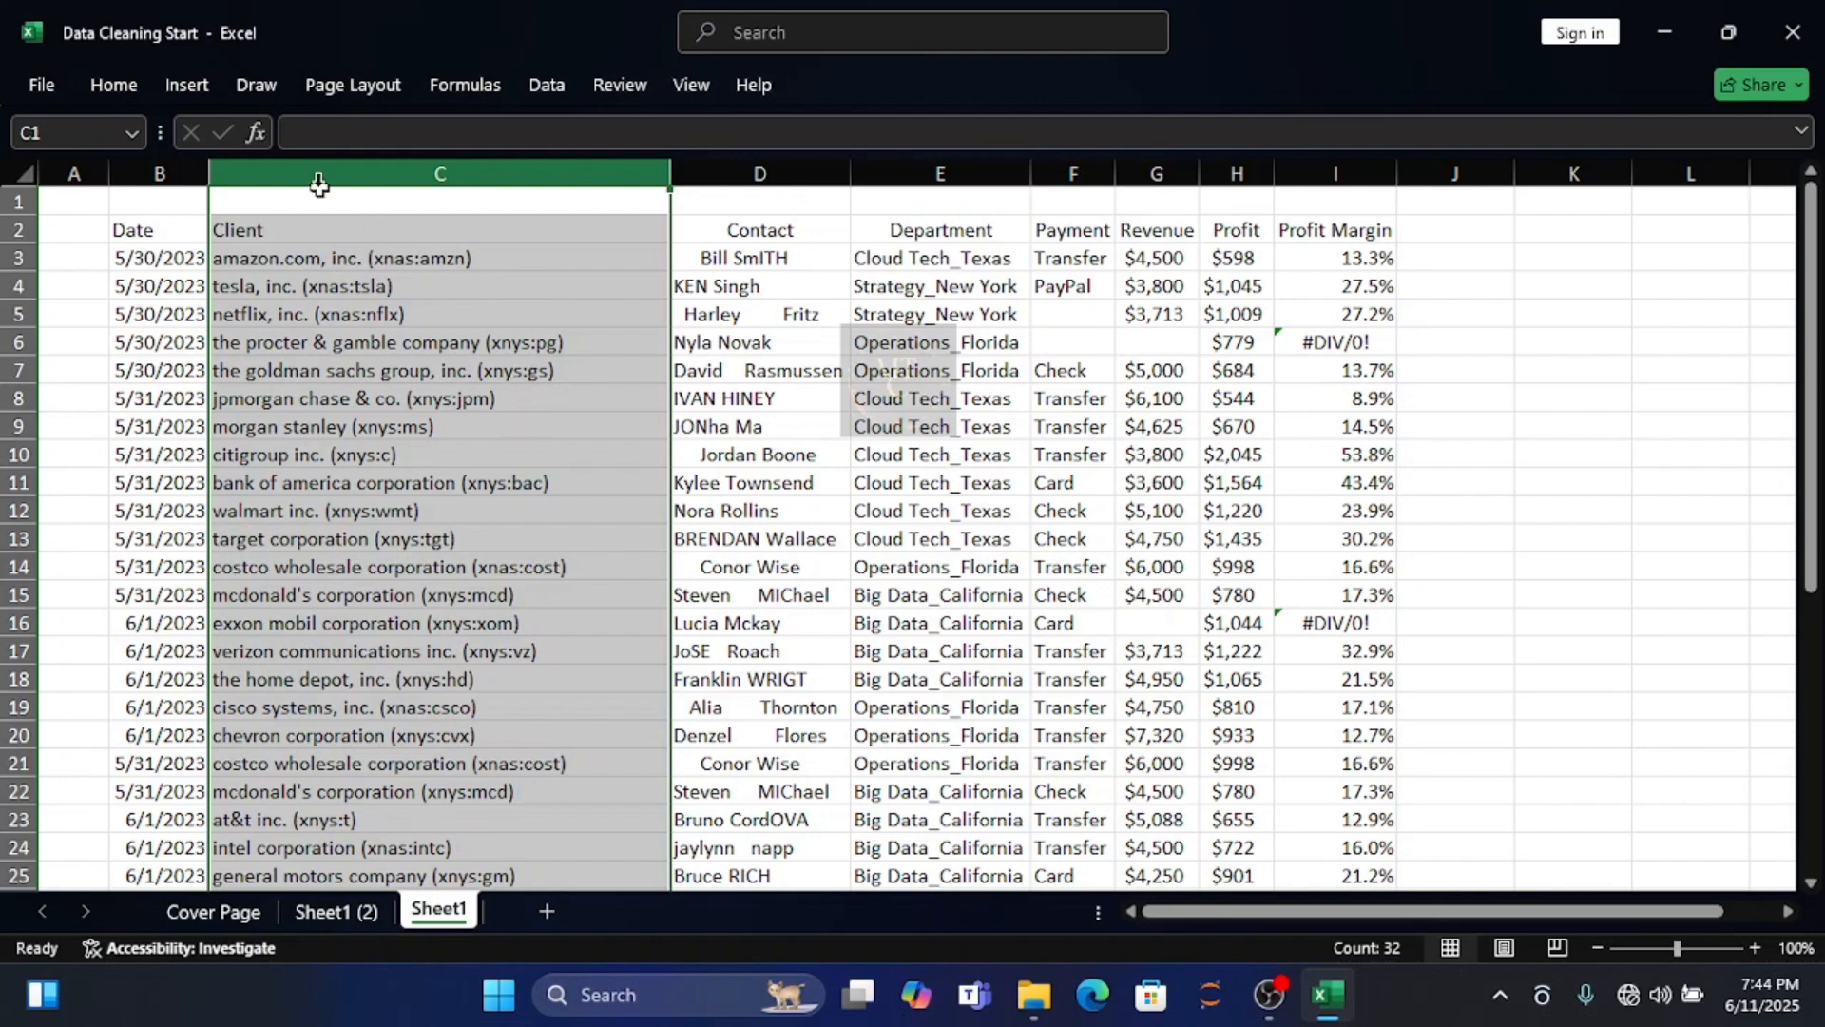
Remove the bracketed ticker codes from the Client column by replacing all matches of (*) with nothing
left_click(111, 83)
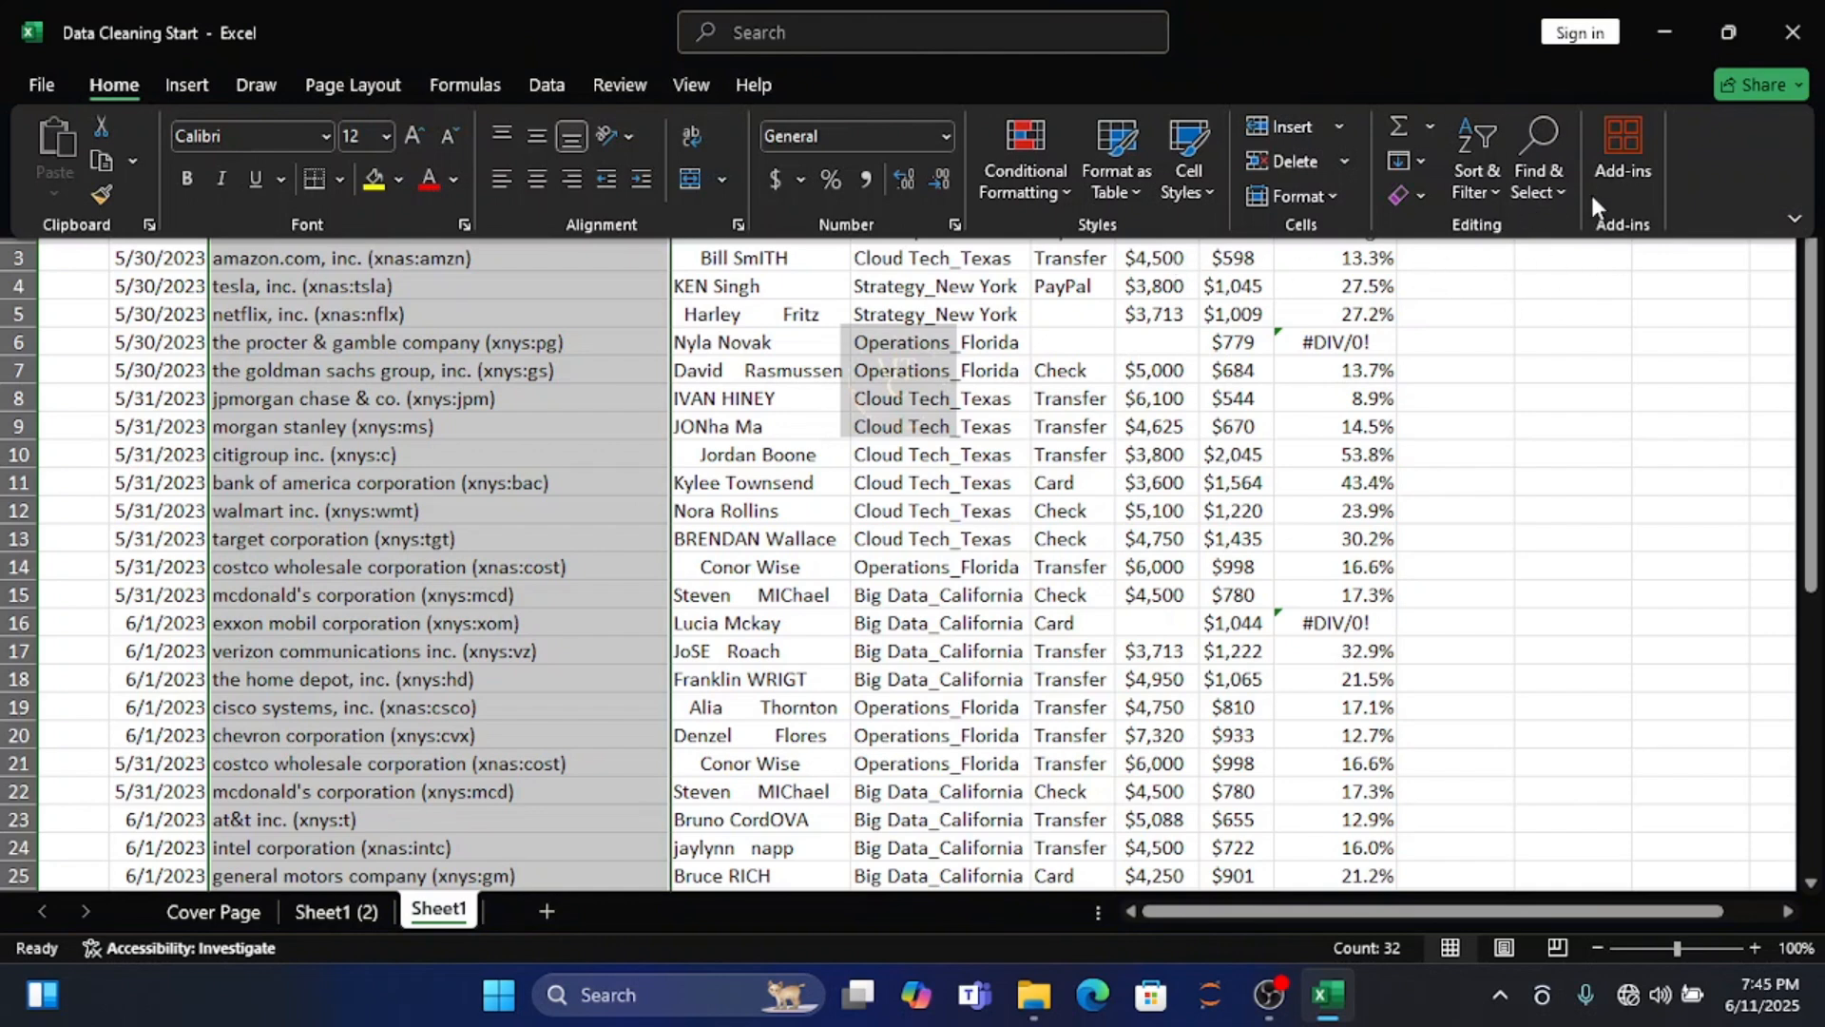
left_click(1554, 191)
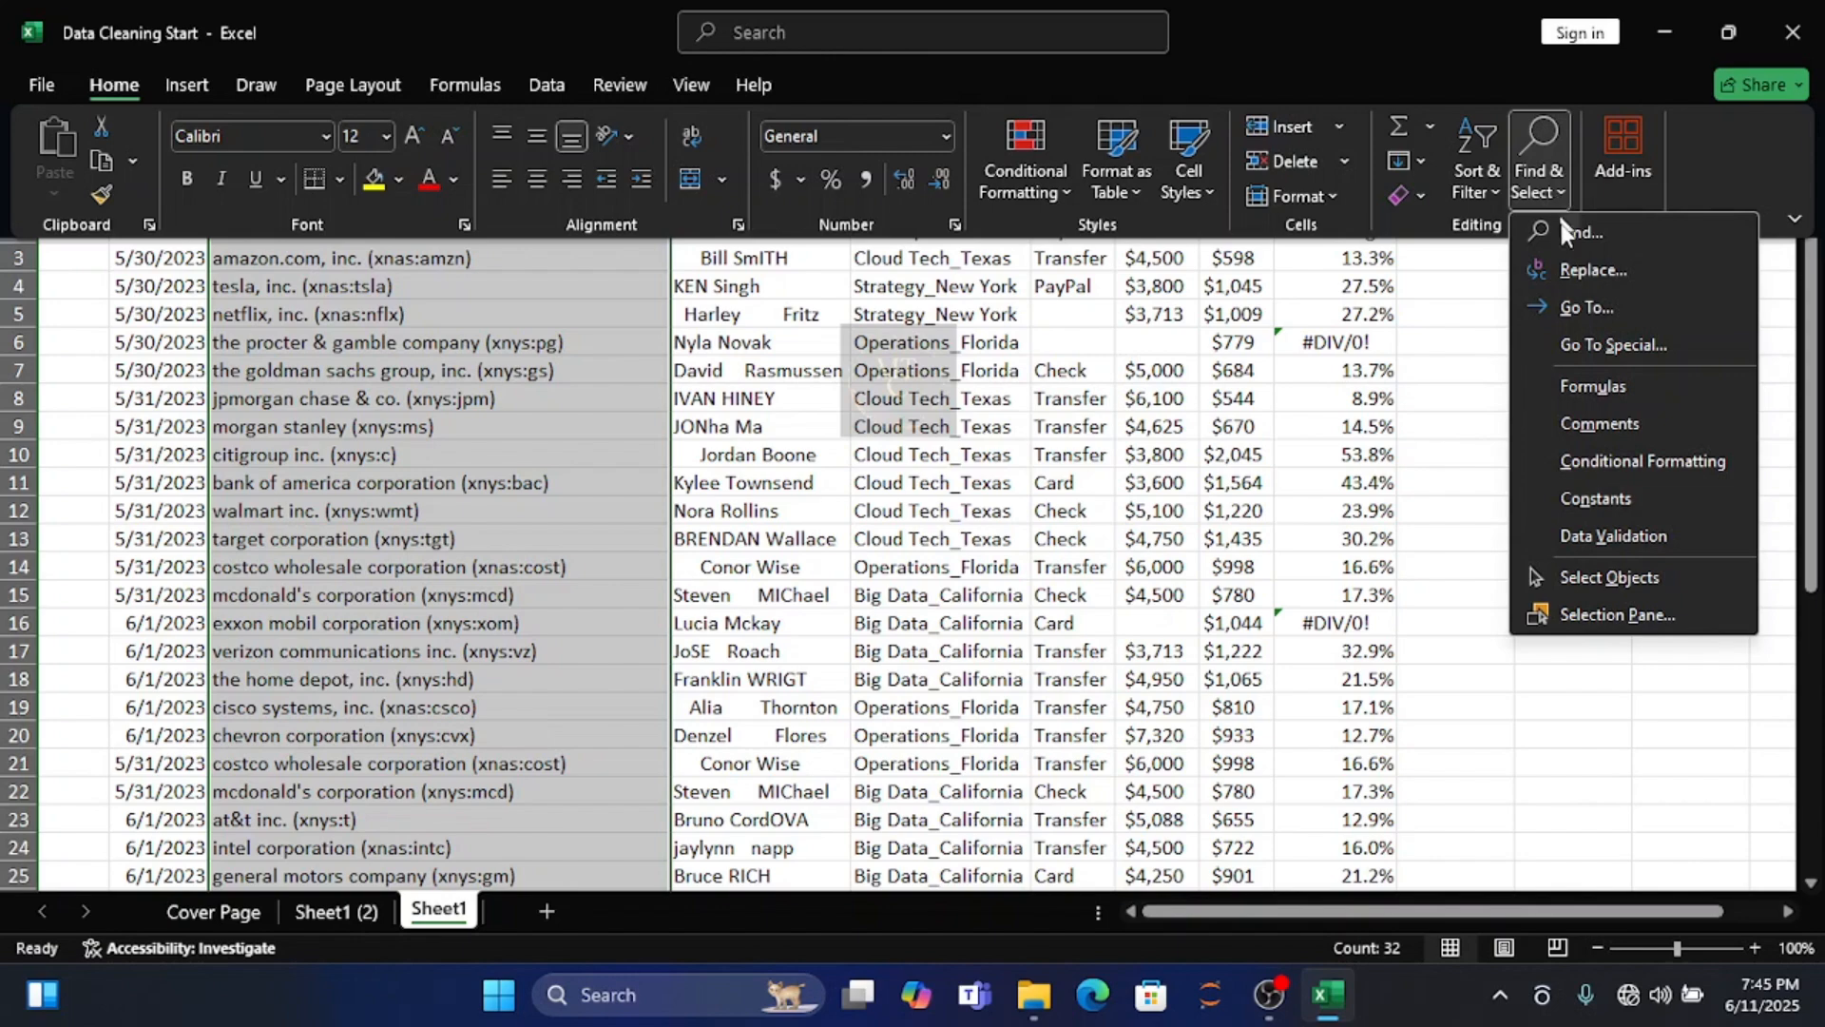
left_click(1573, 270)
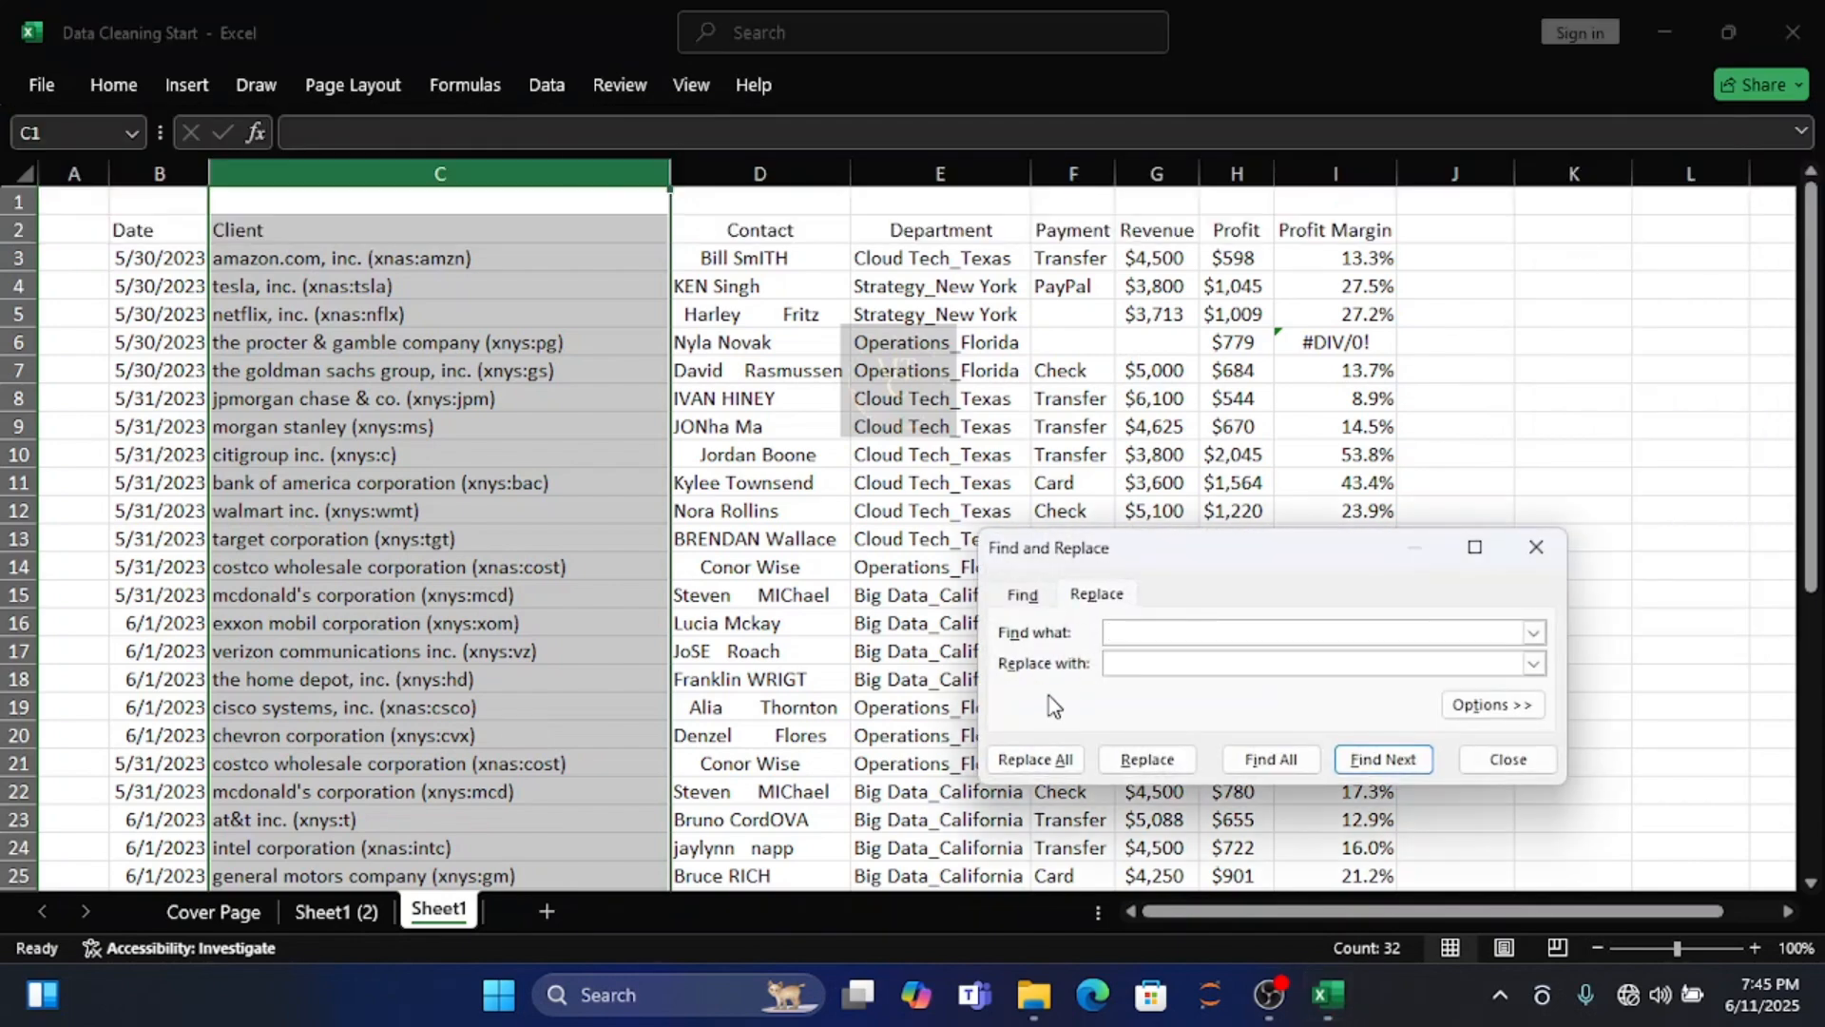
type("(")
type("#")
key("BackSpace")
type("@")
key("BackSpace")
type("*)")
left_click(1057, 759)
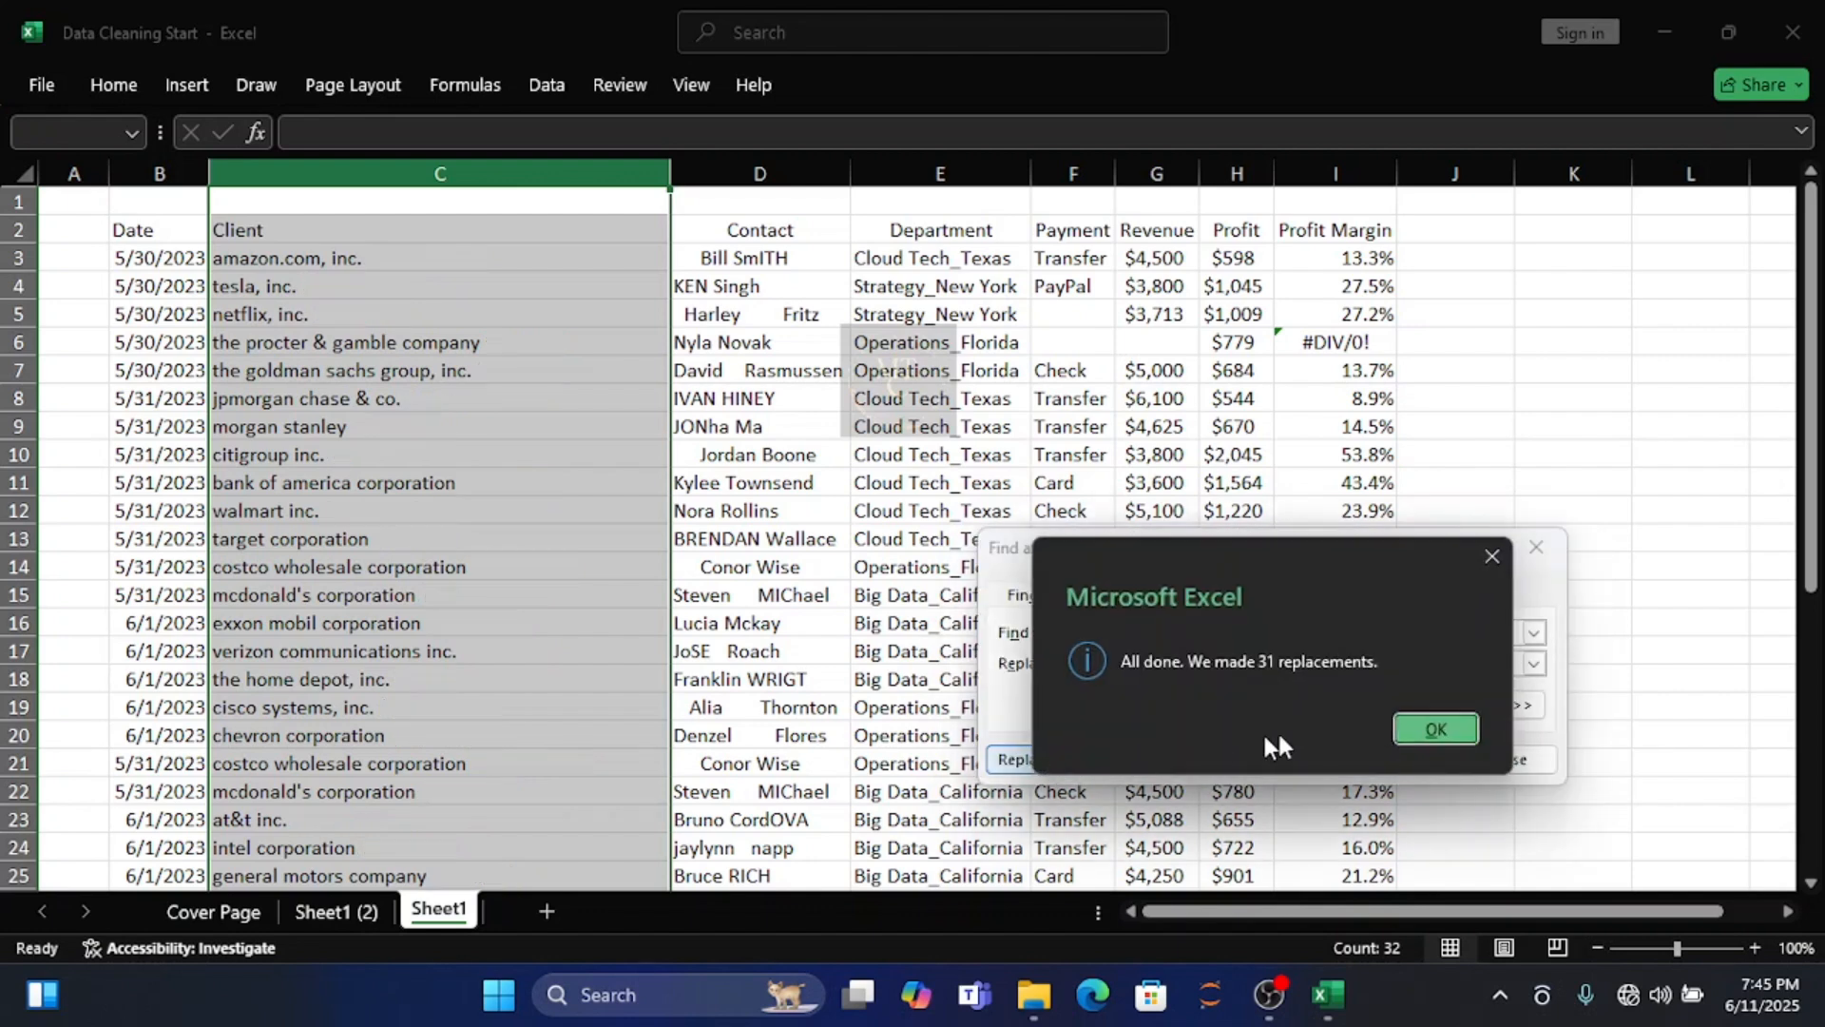
left_click(1462, 728)
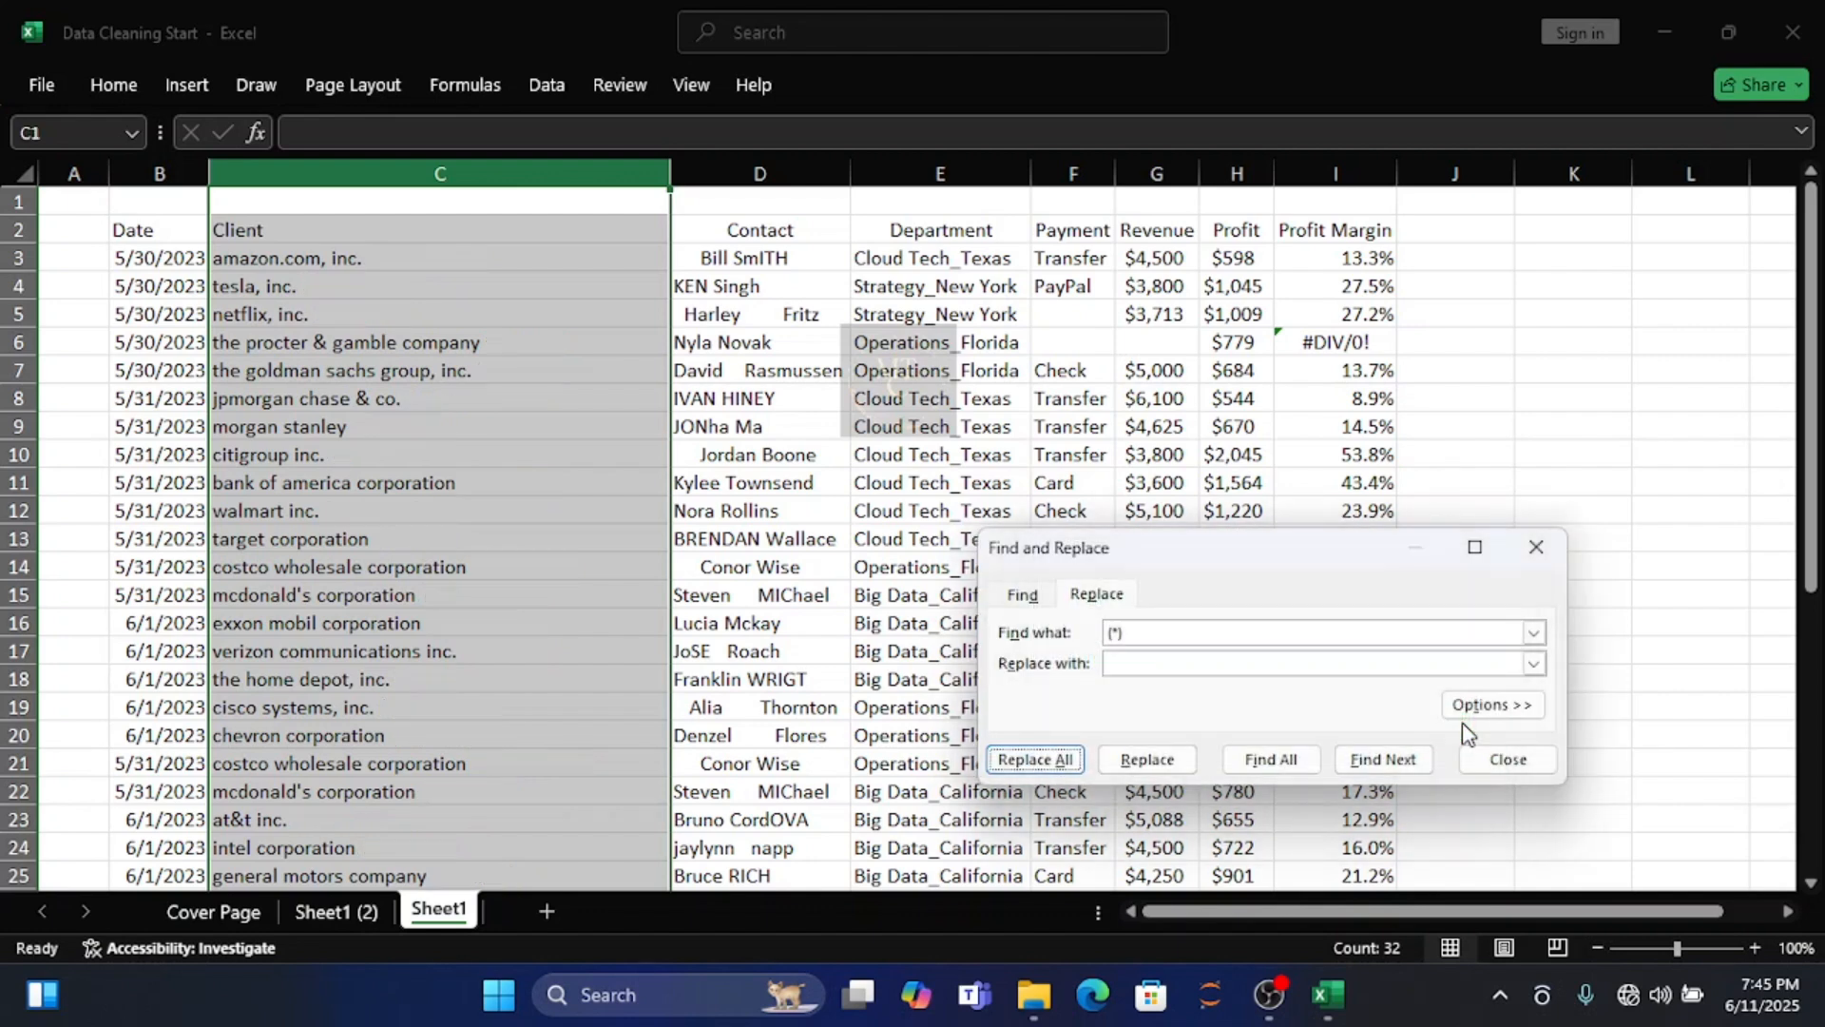
left_click(1538, 549)
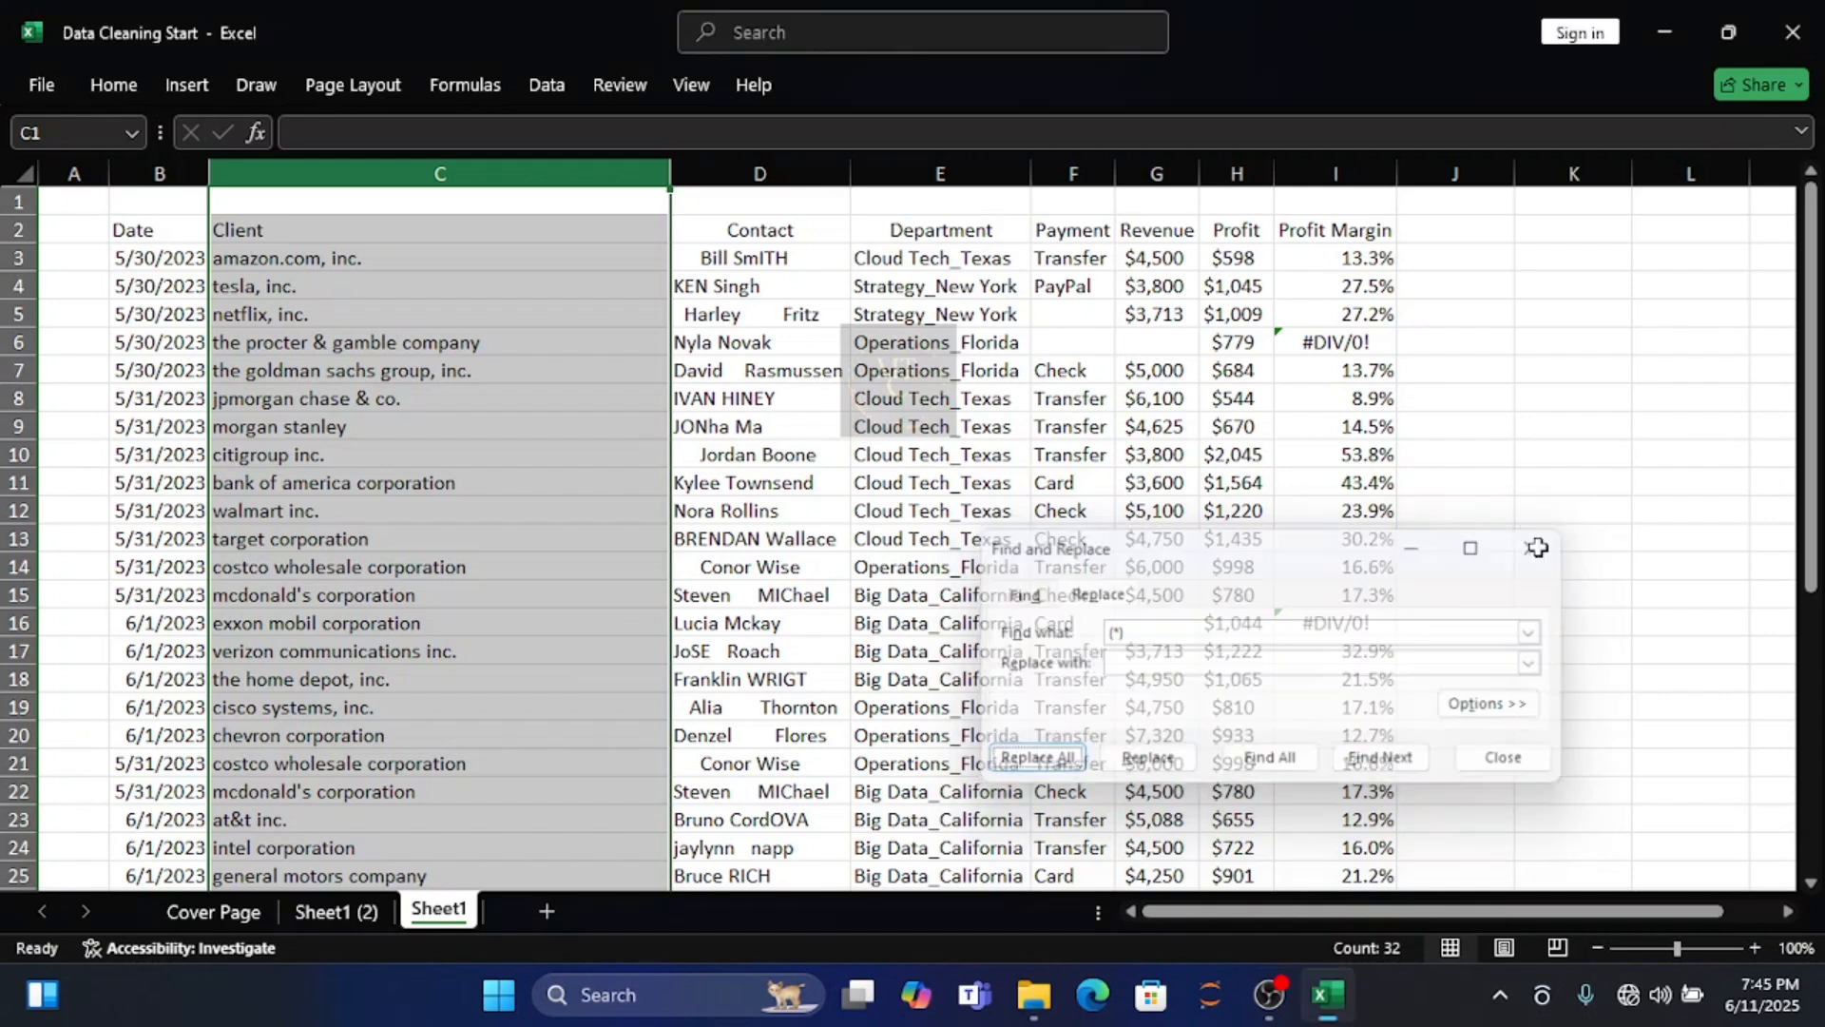
Insert a blank column before the Department column and head it "Contact" in E2
left_click(756, 162)
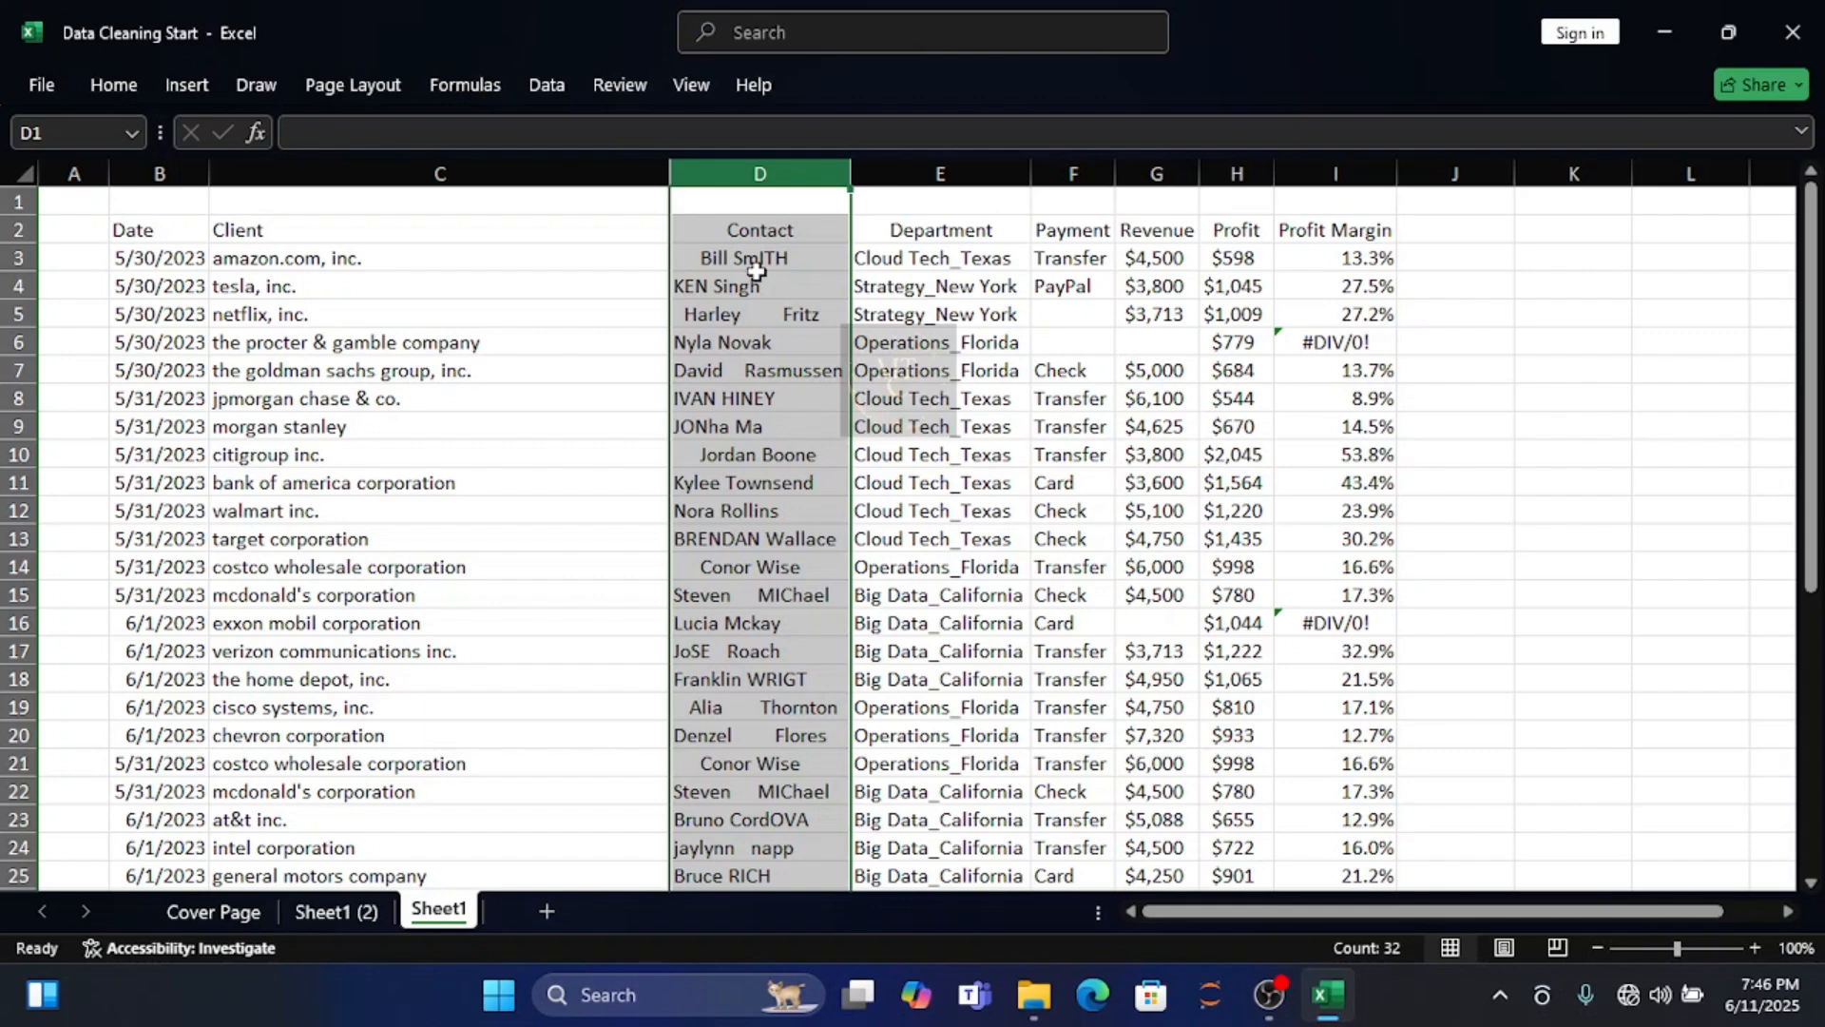
left_click(977, 168, "shift")
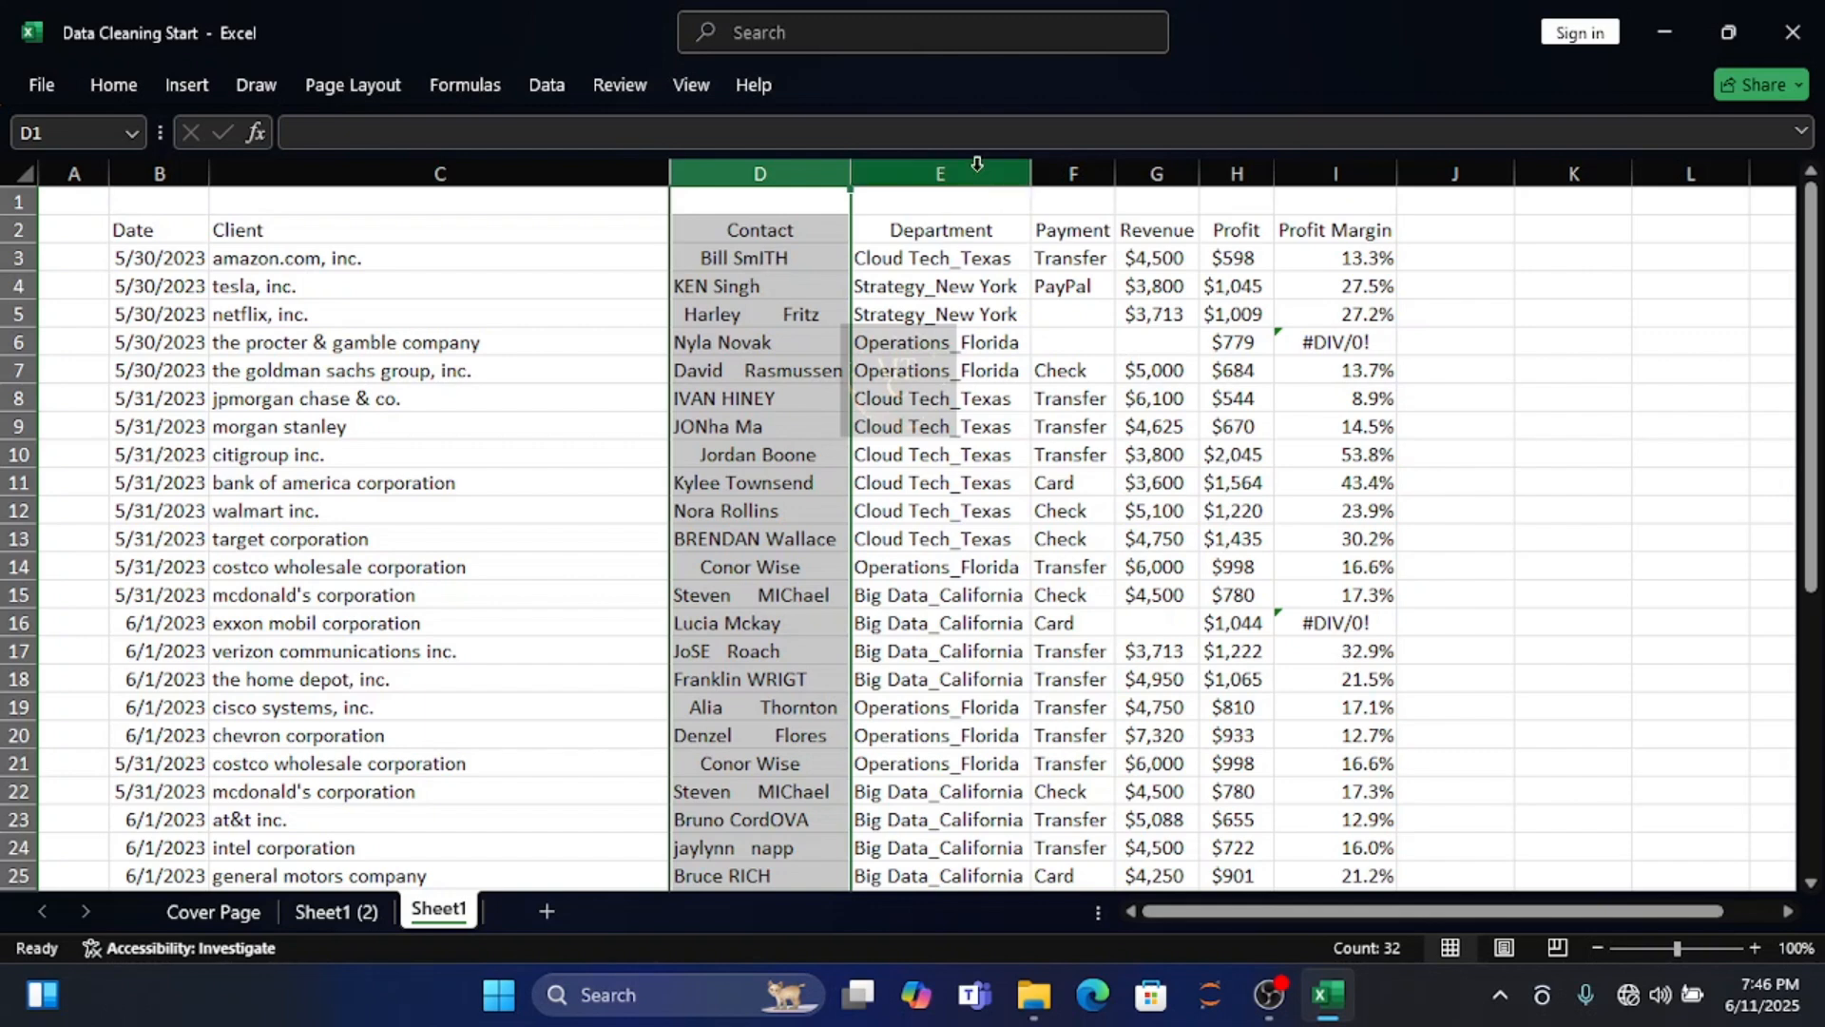
left_click(977, 168)
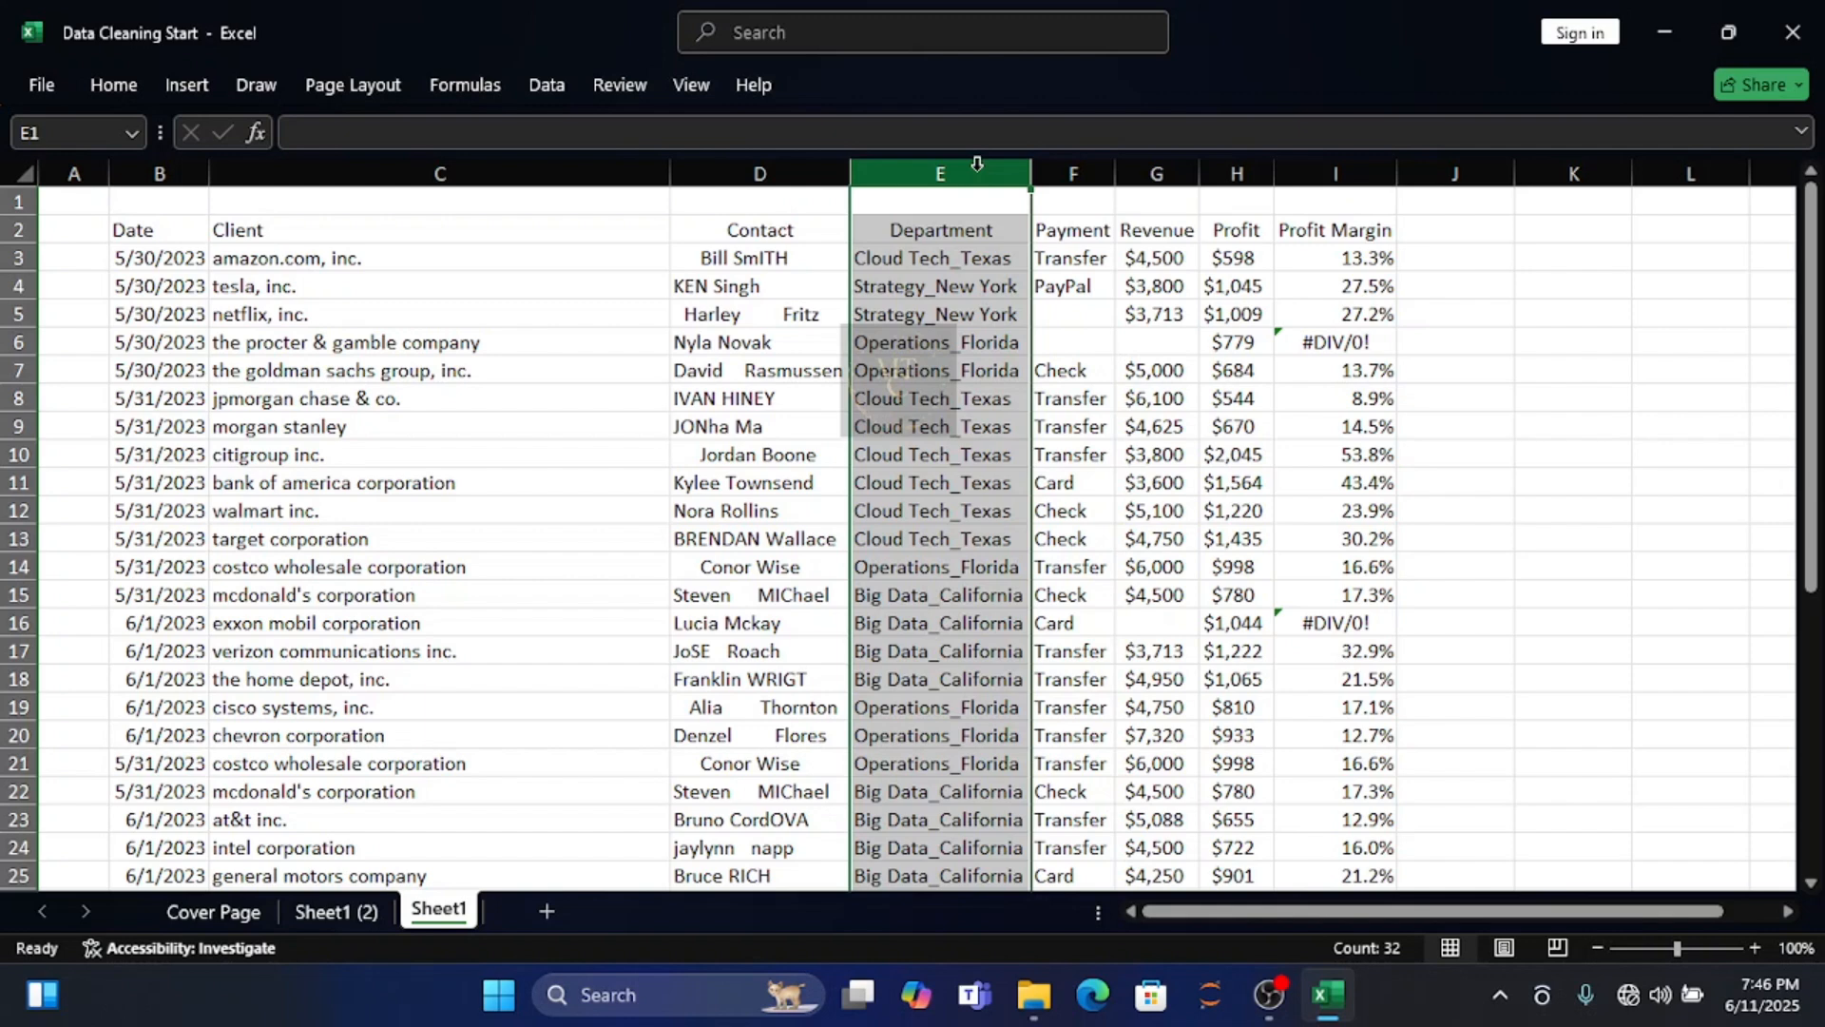
key("ctrl+shift+plus")
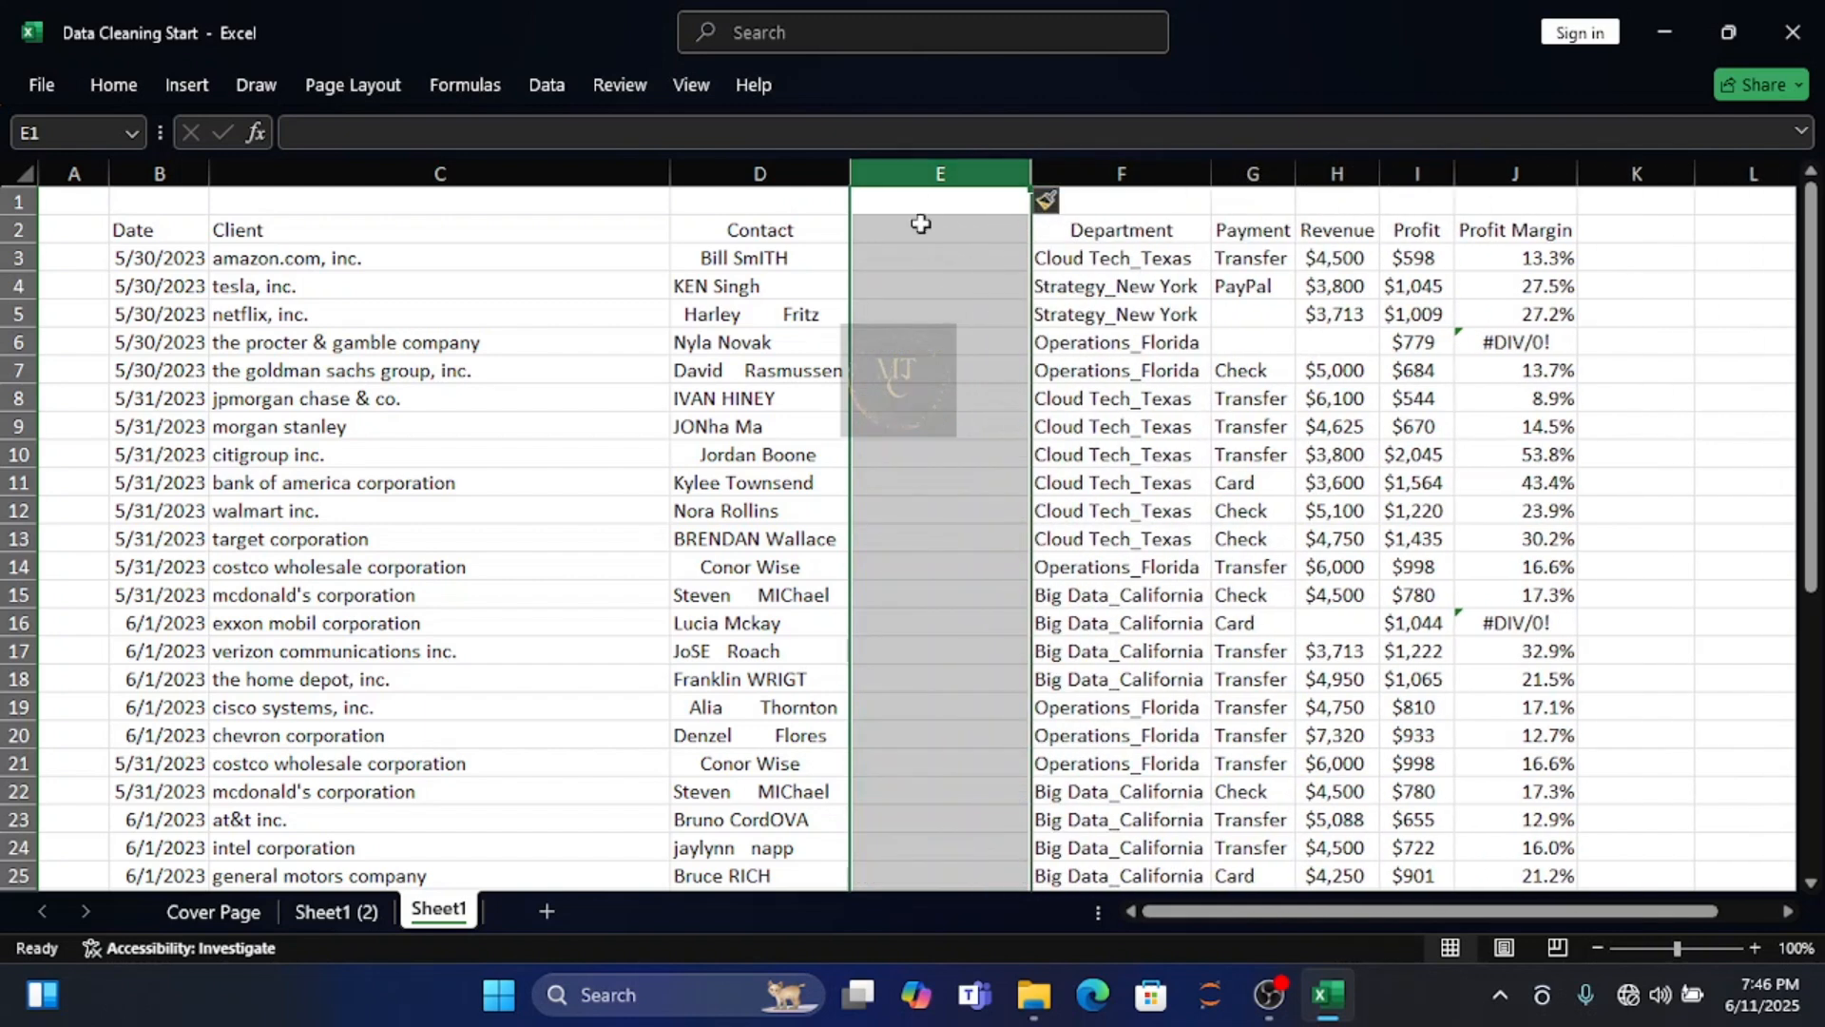
left_click(921, 223)
type("Co")
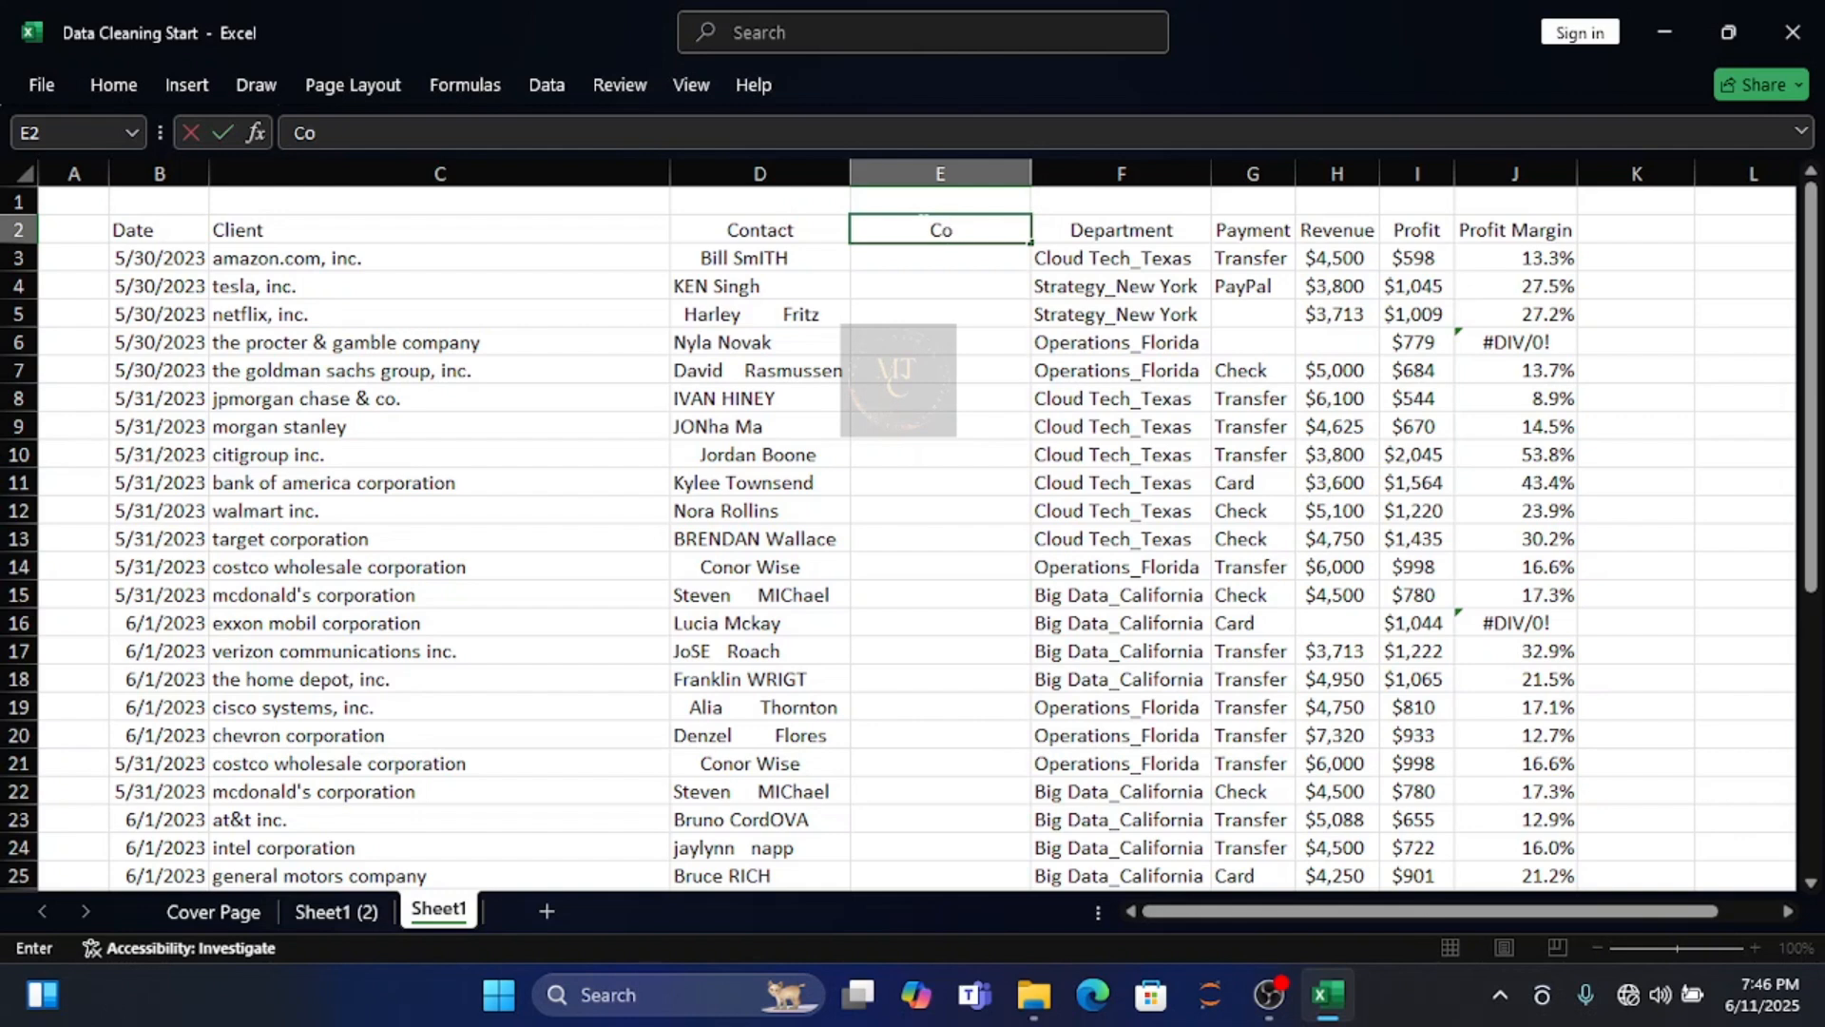
type("ntact")
Enter =TRIM(PROPER(D3)) in E3 and fill the formula down the new Contact column
left_click(877, 258)
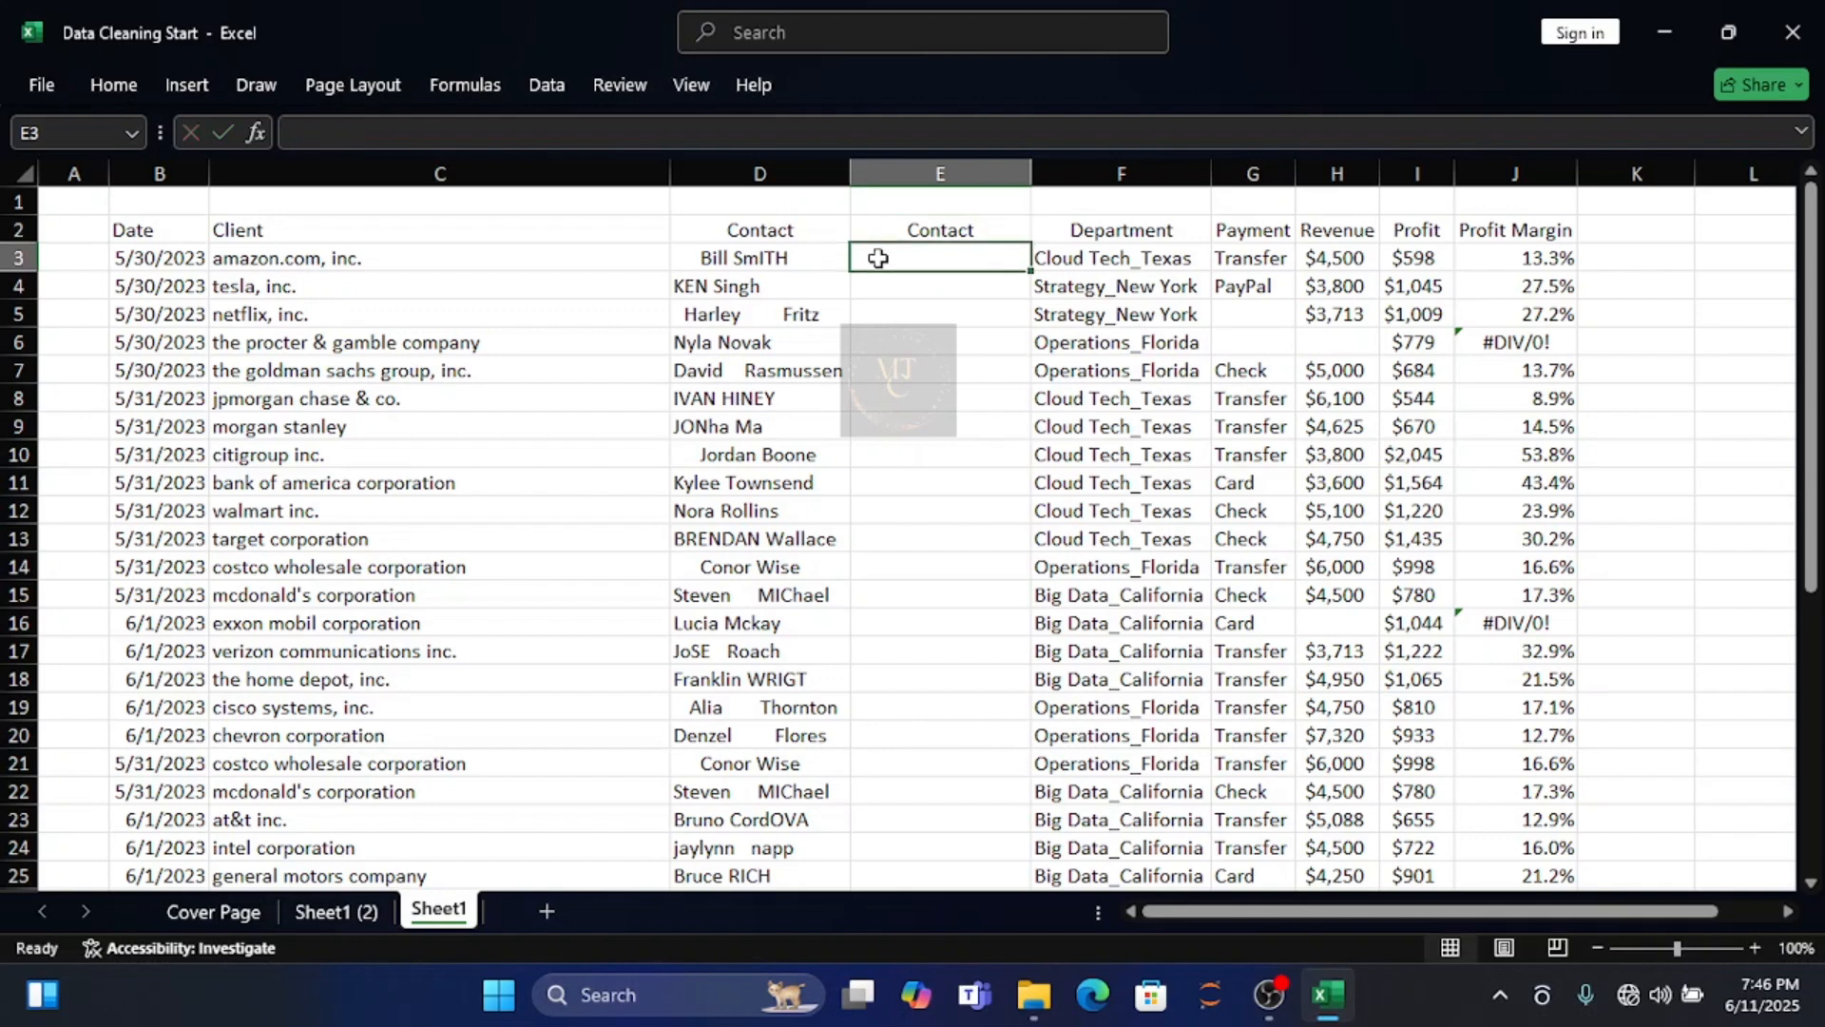
type("=")
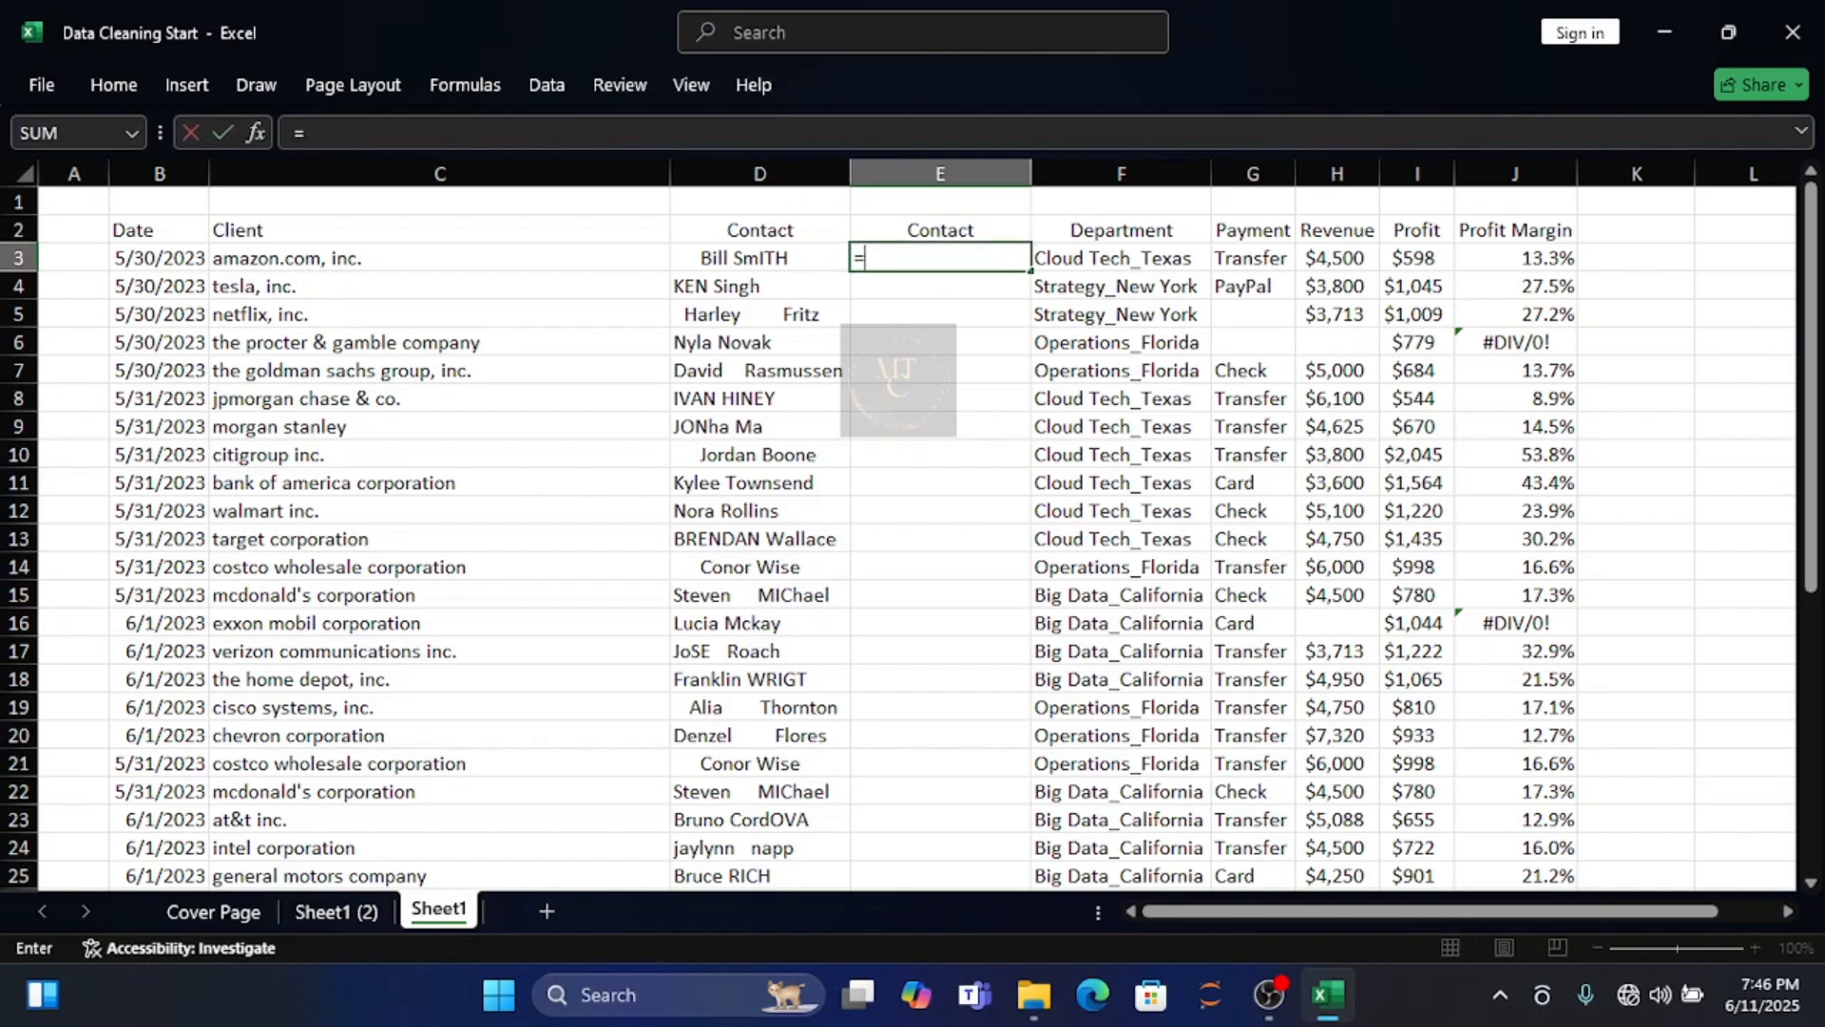
type("Tr")
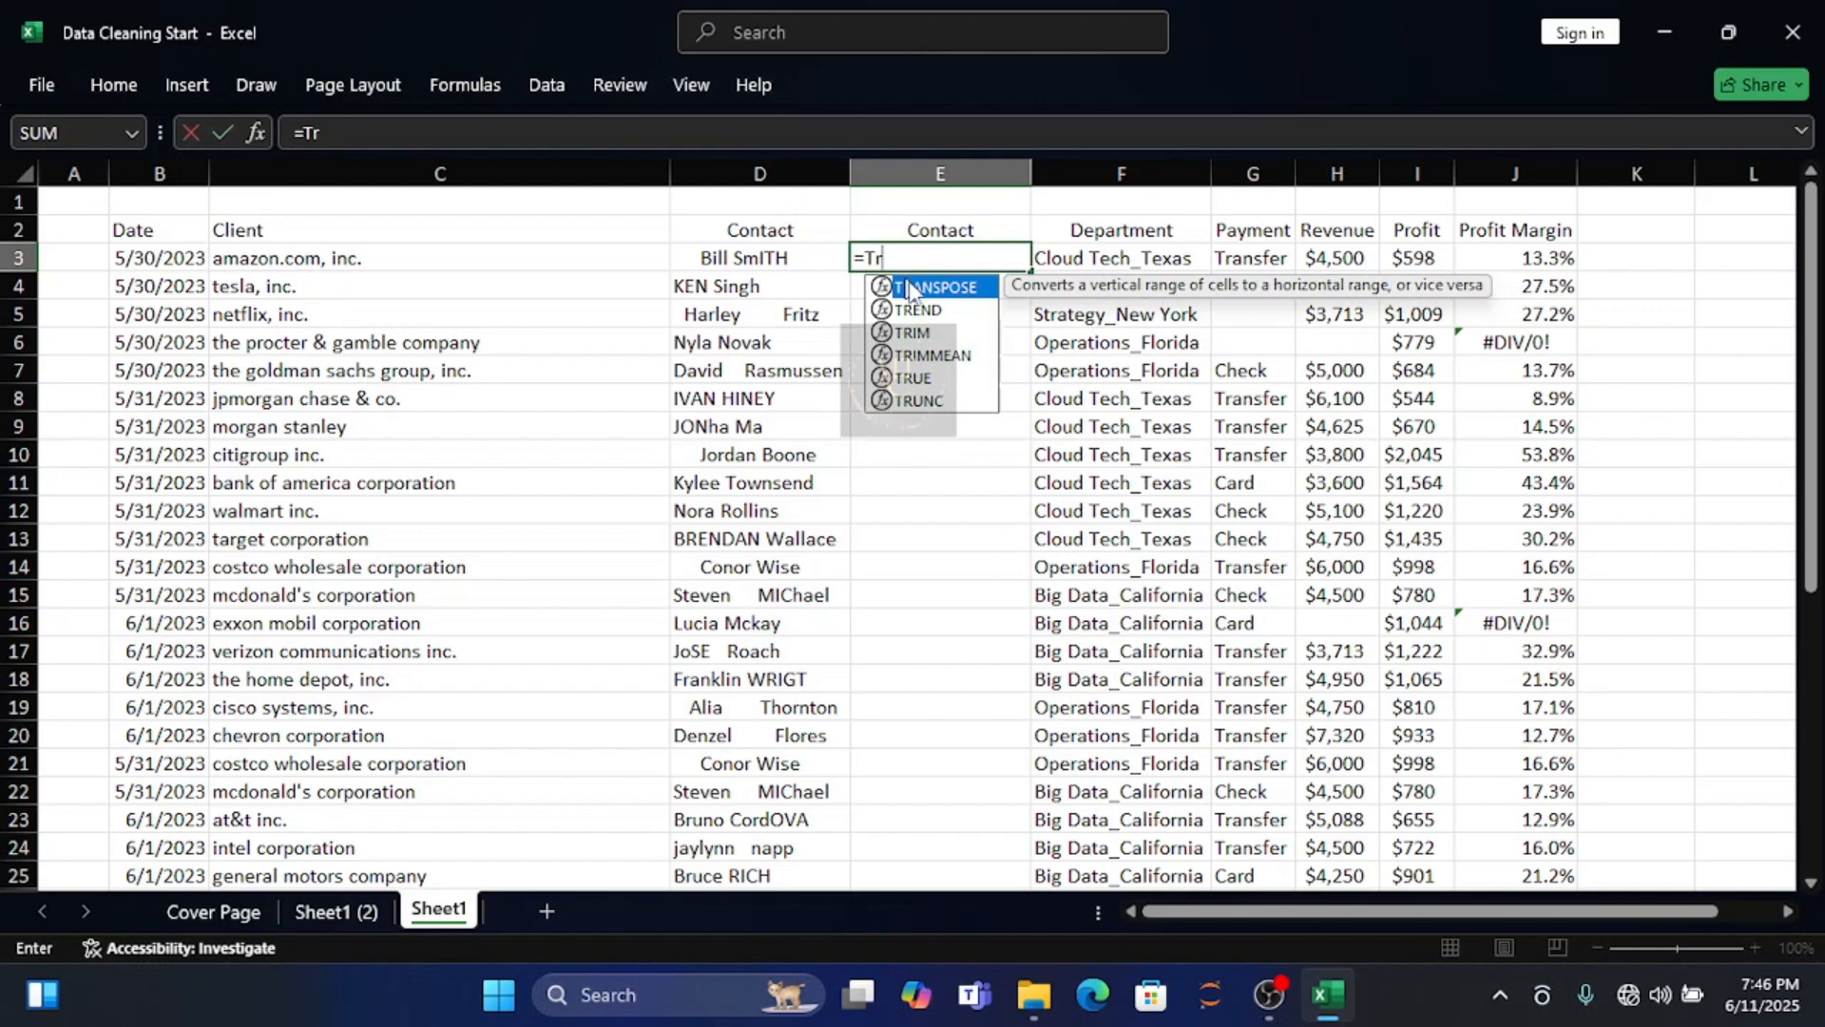
double_click(927, 333)
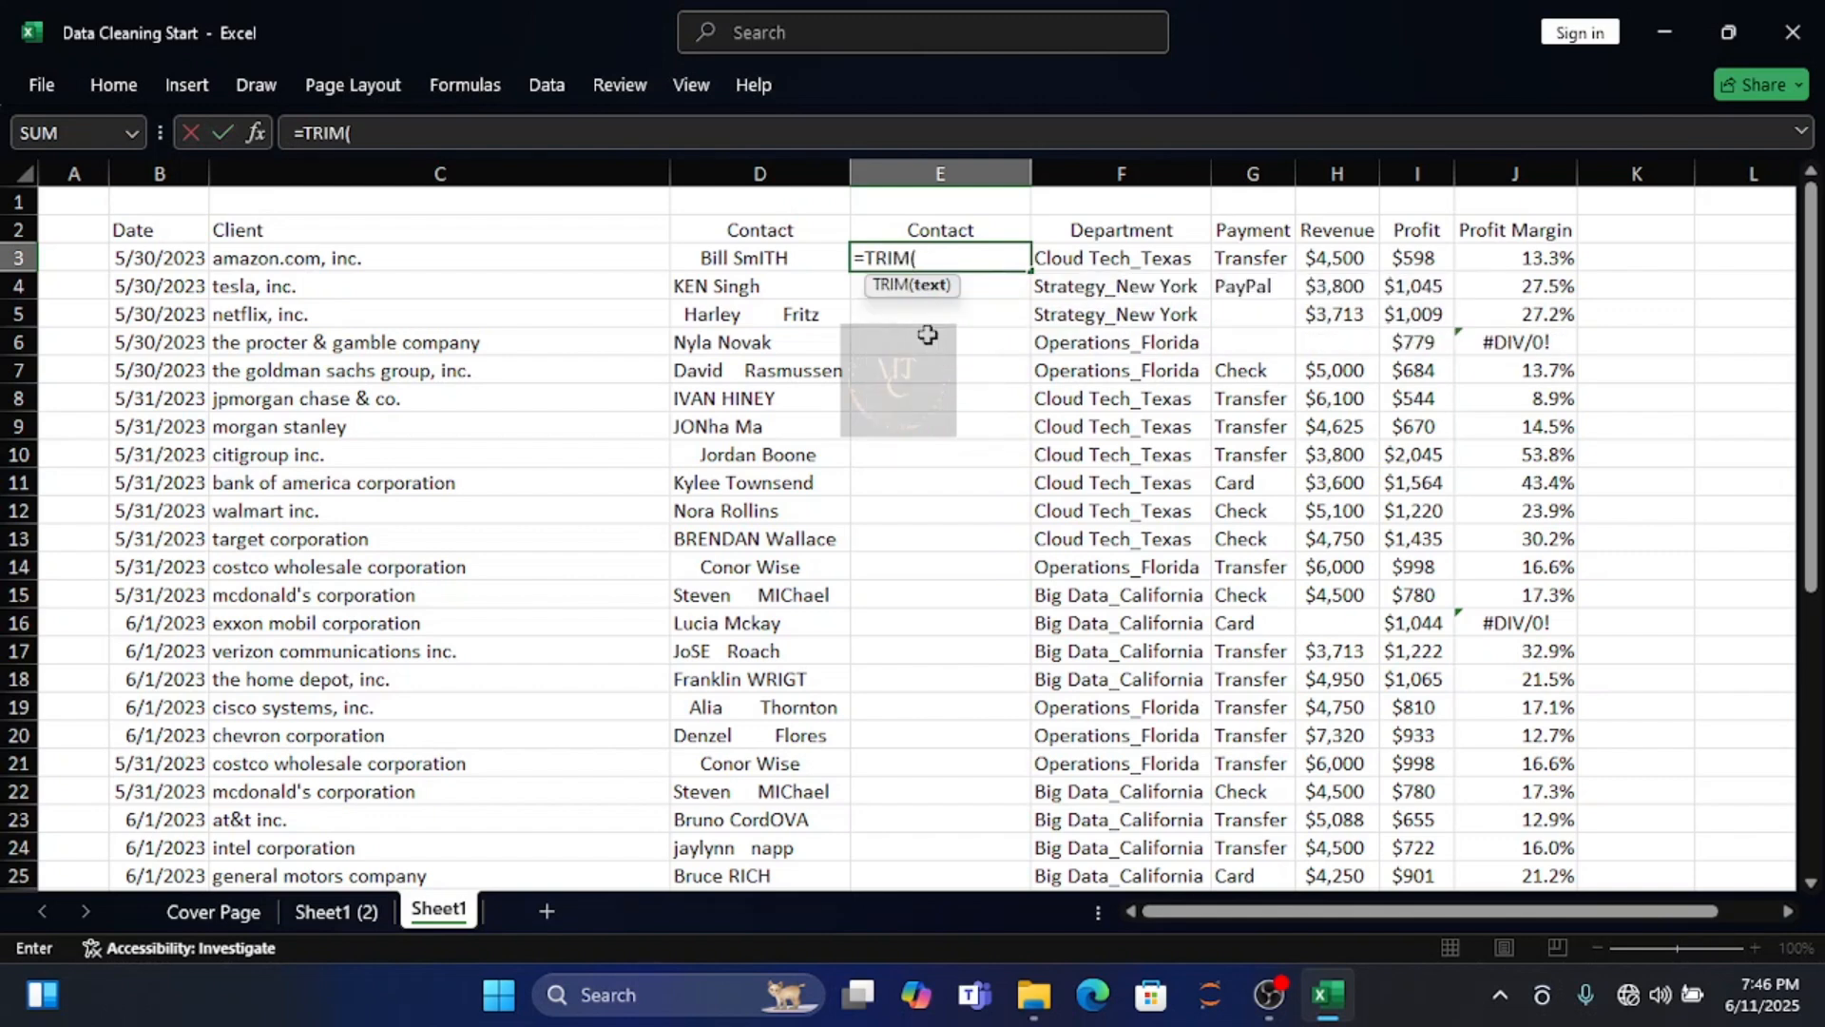
type("Pro")
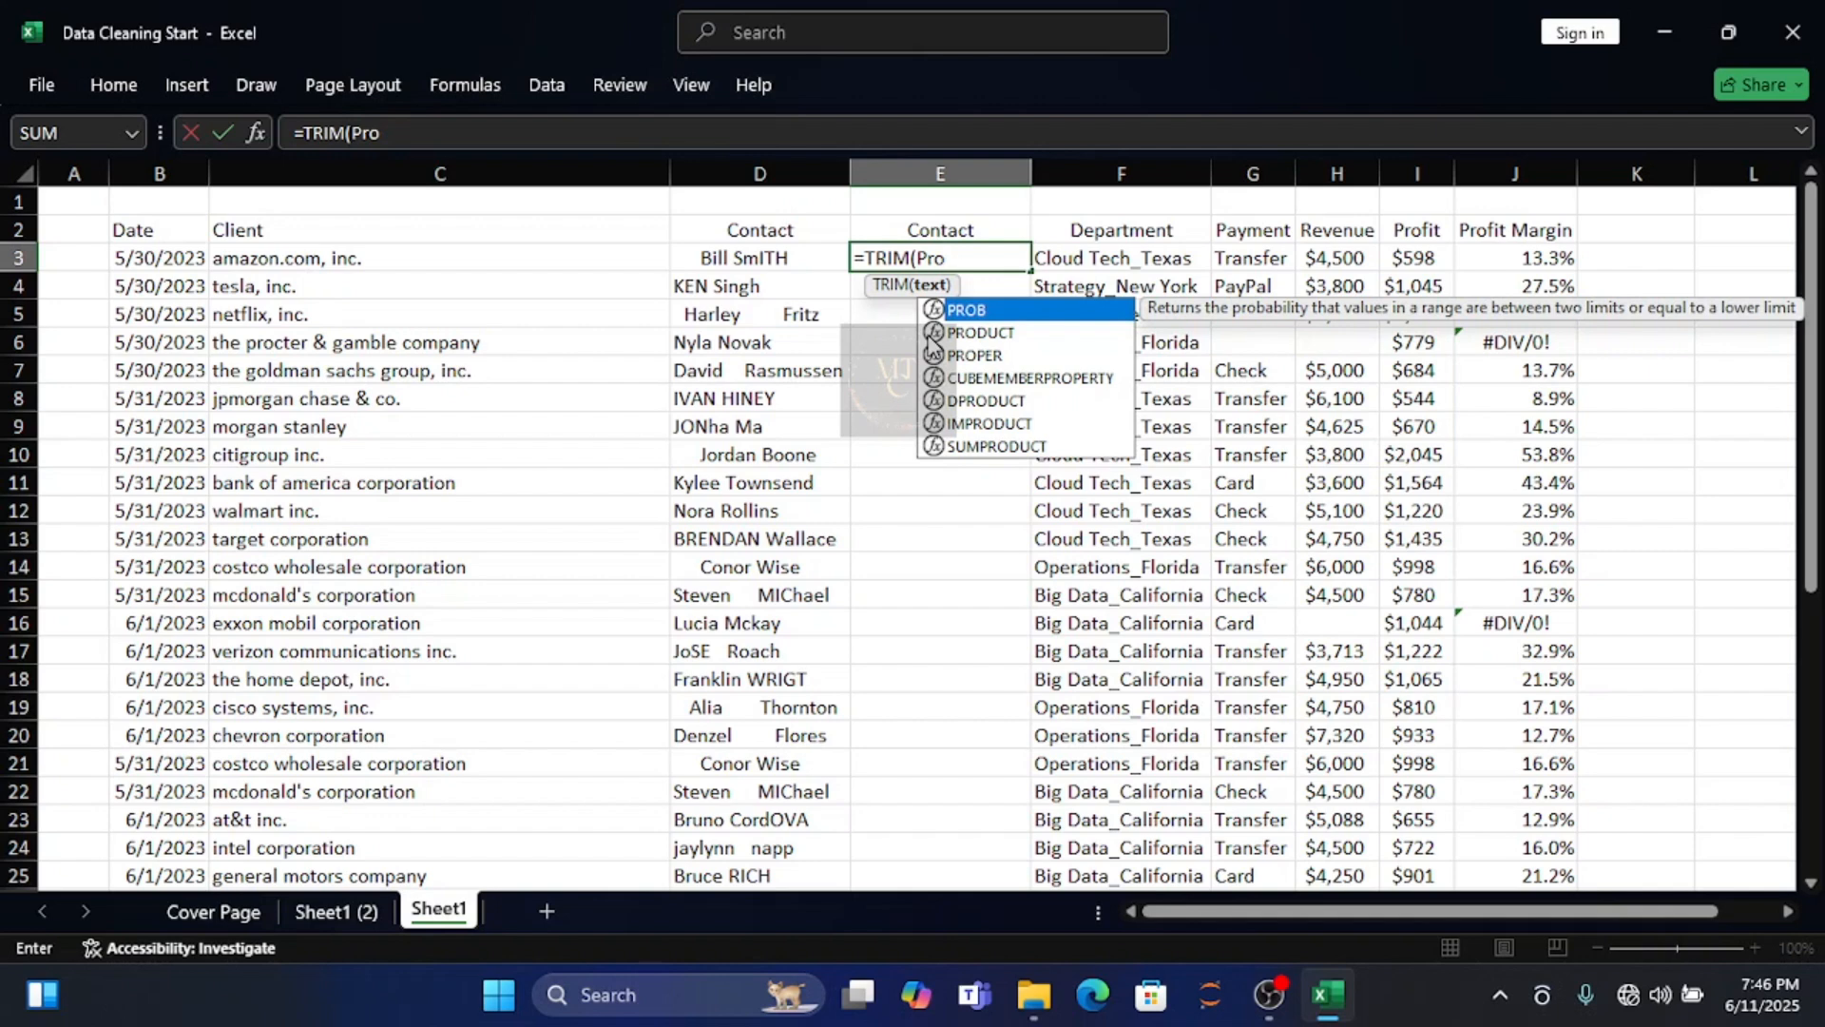
double_click(999, 354)
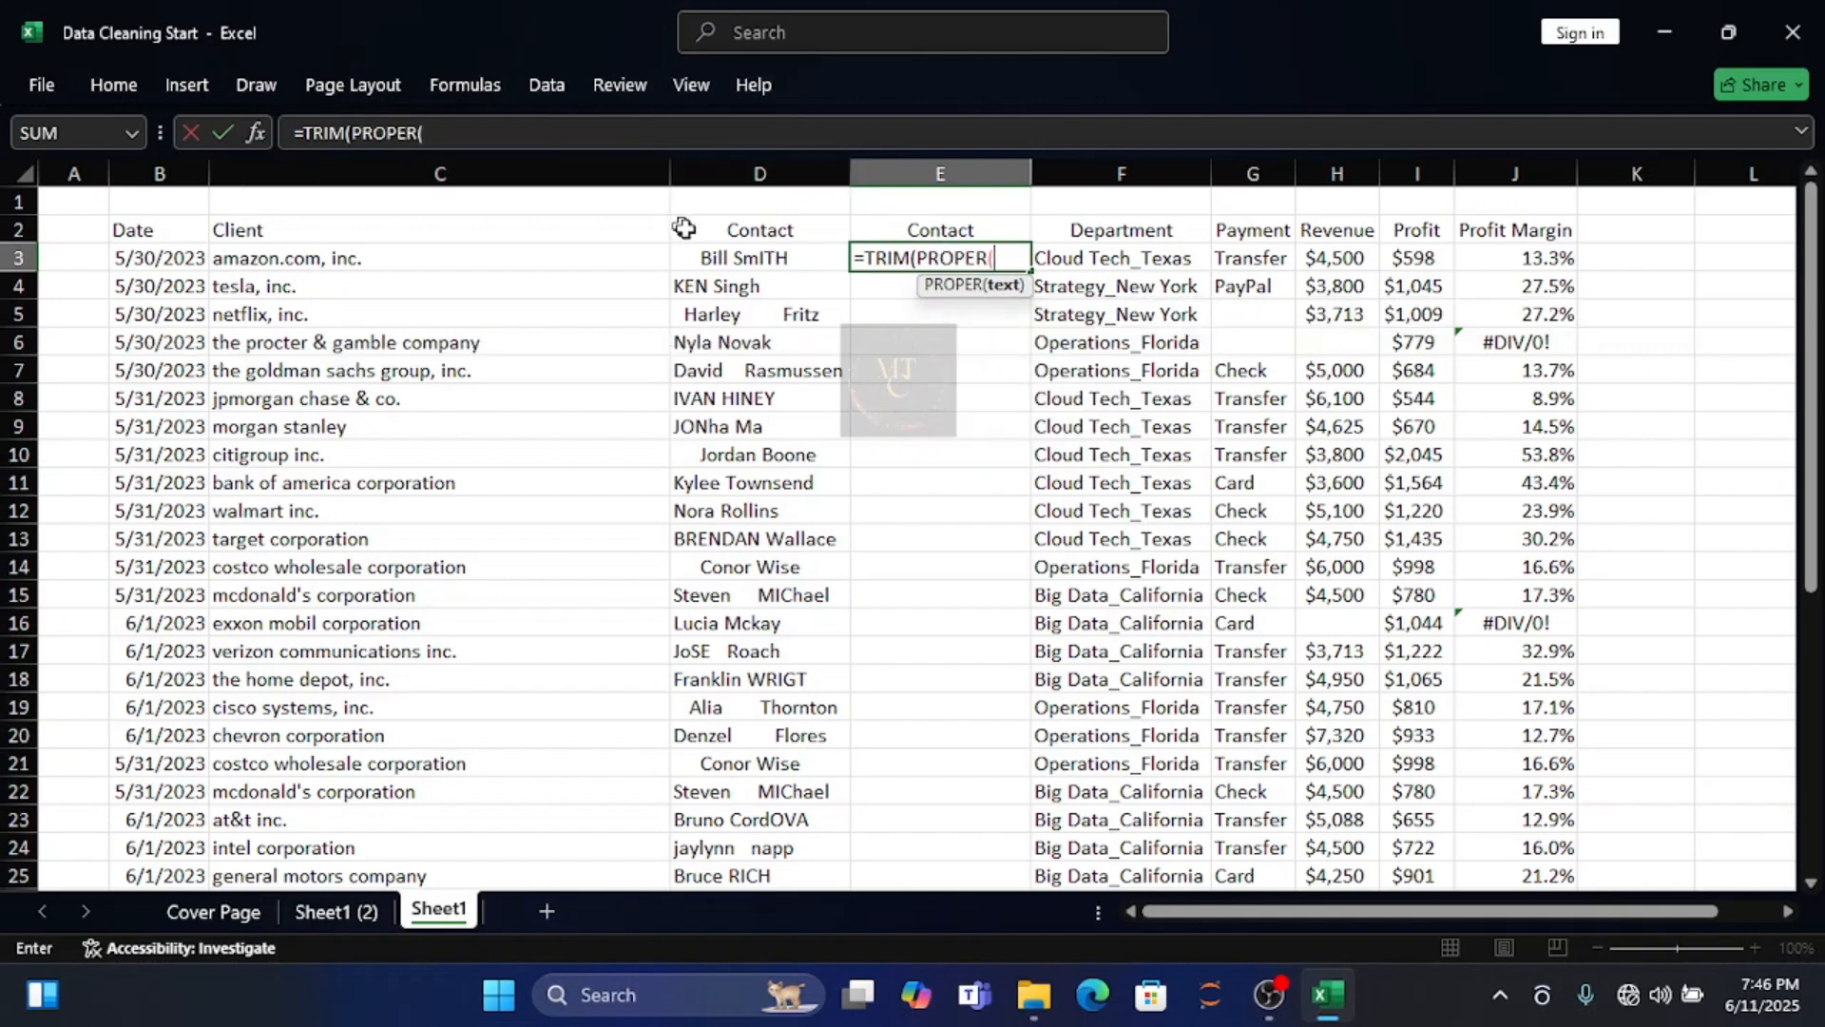
left_click(725, 264)
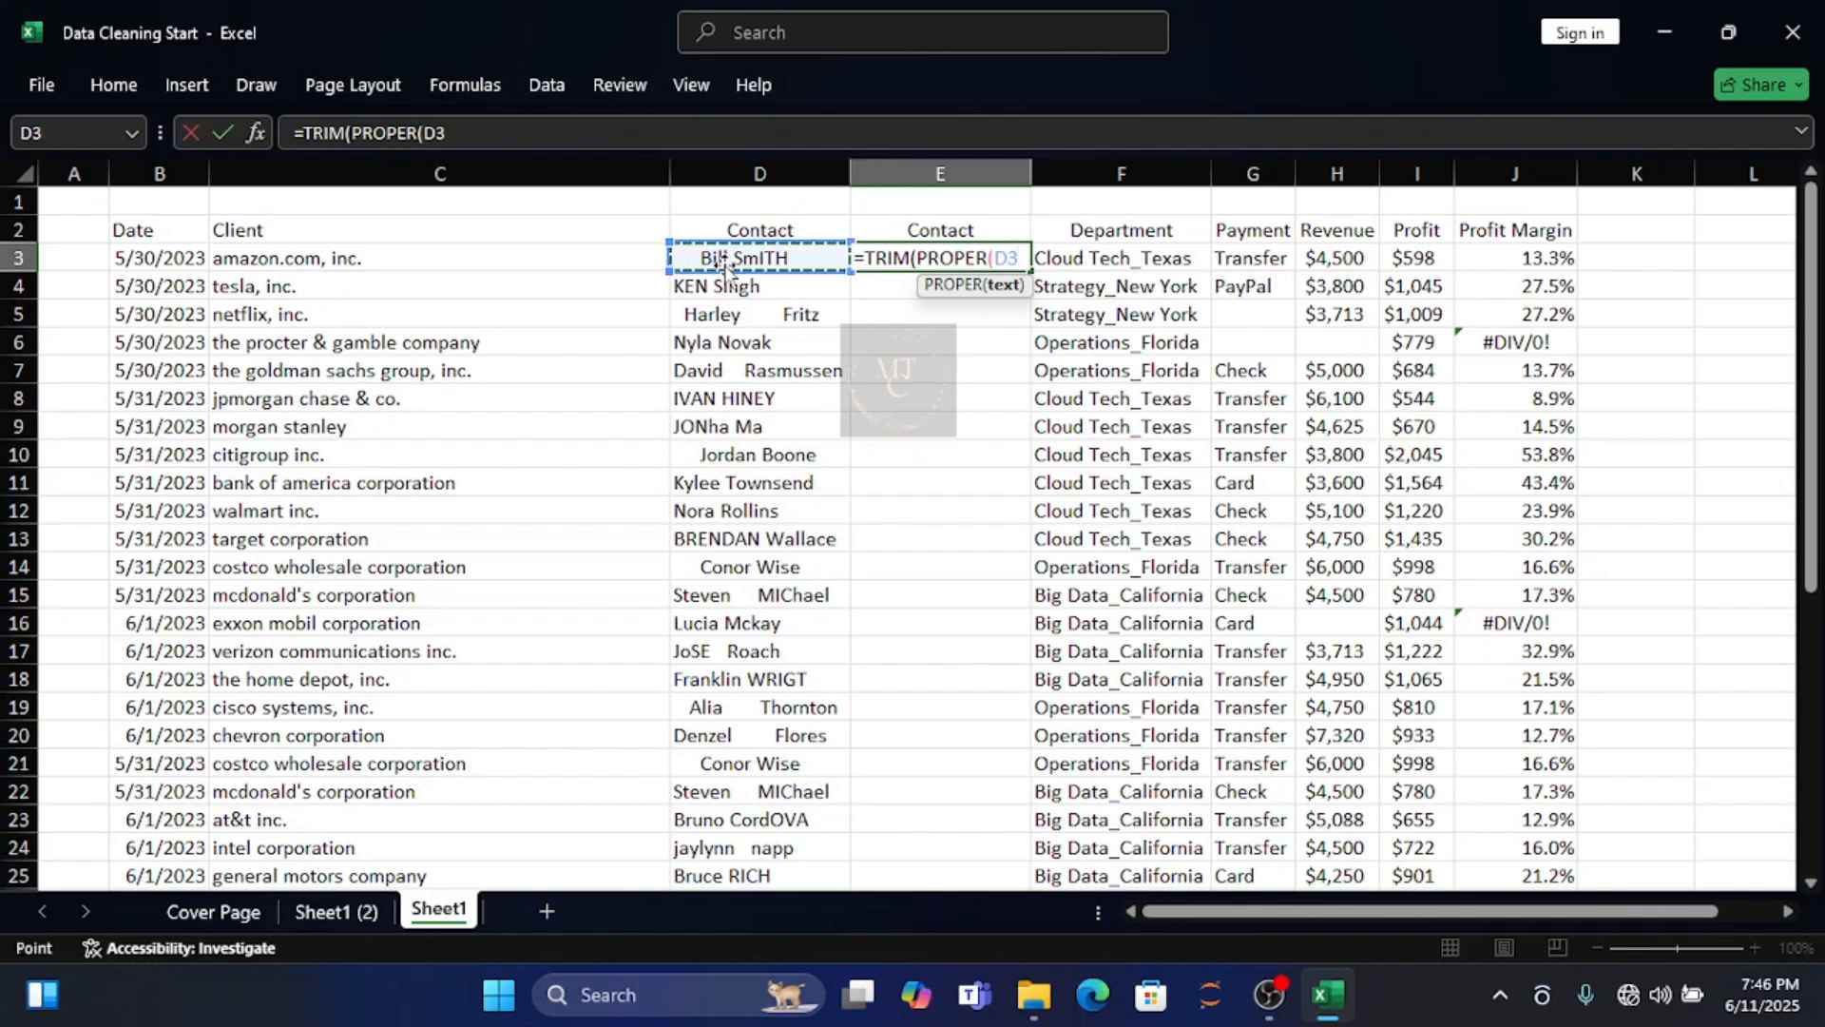
type(")")
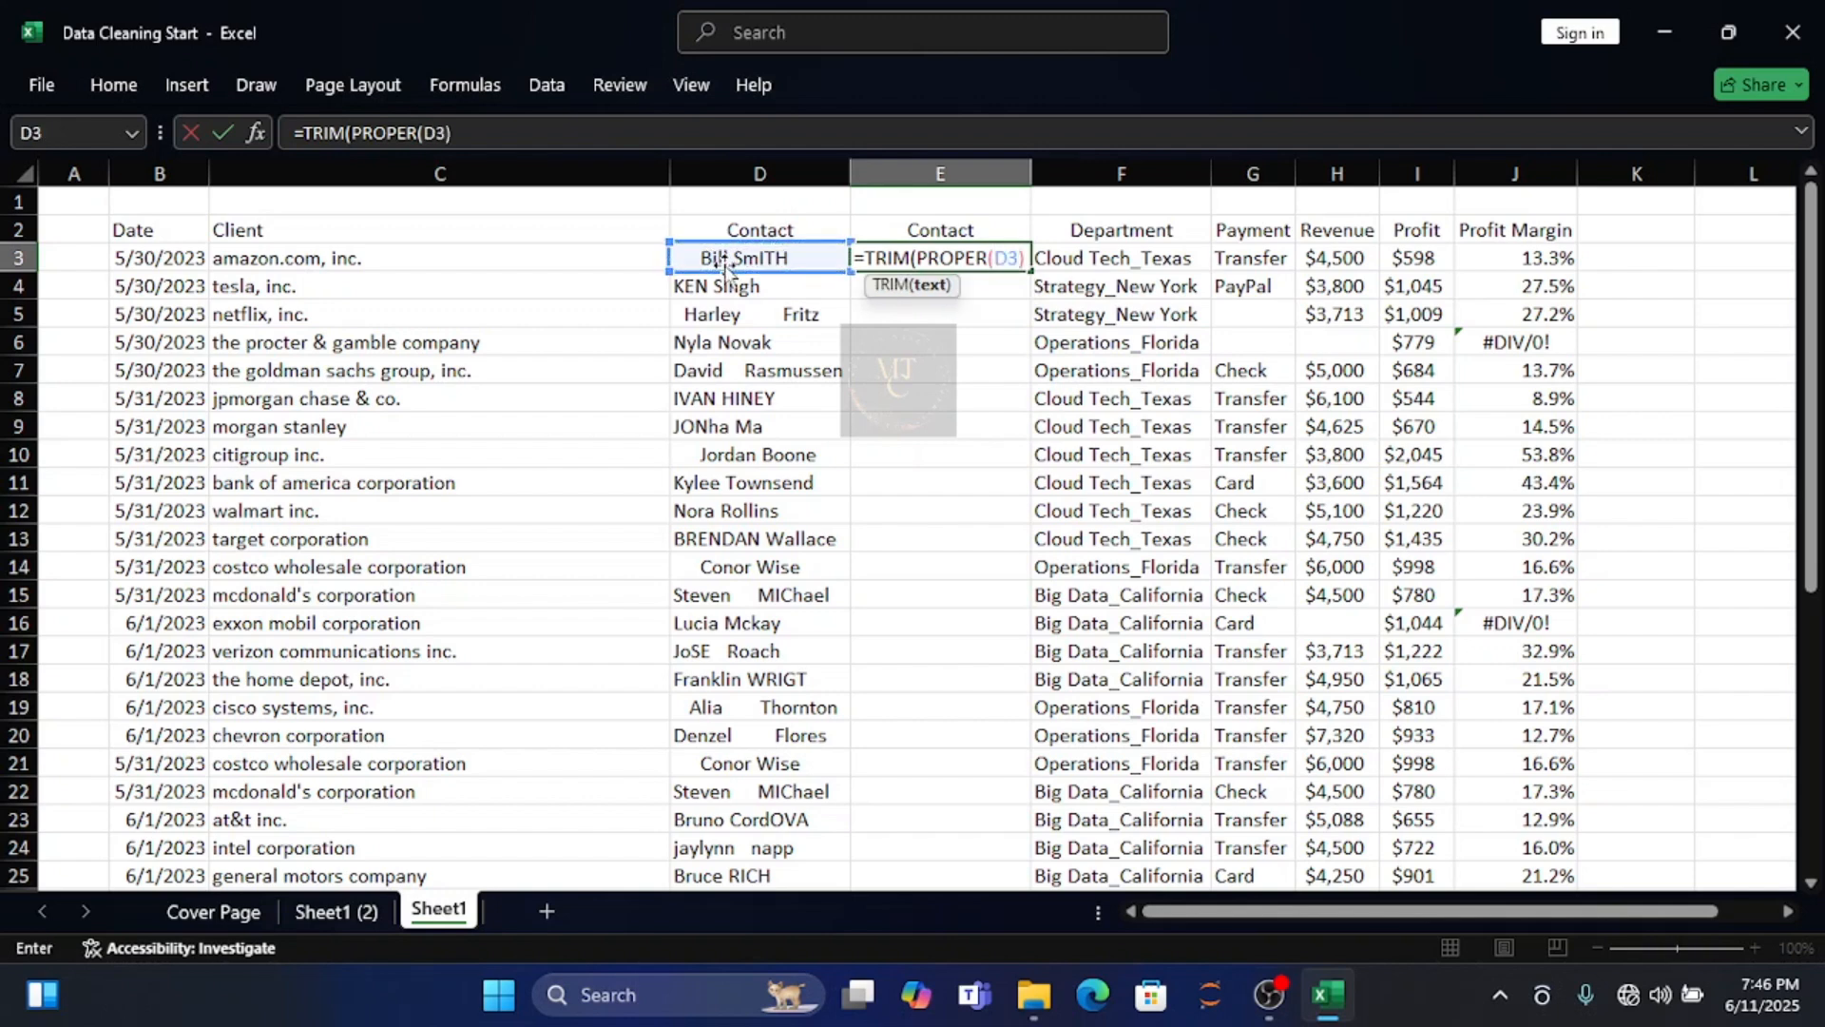
key("Return")
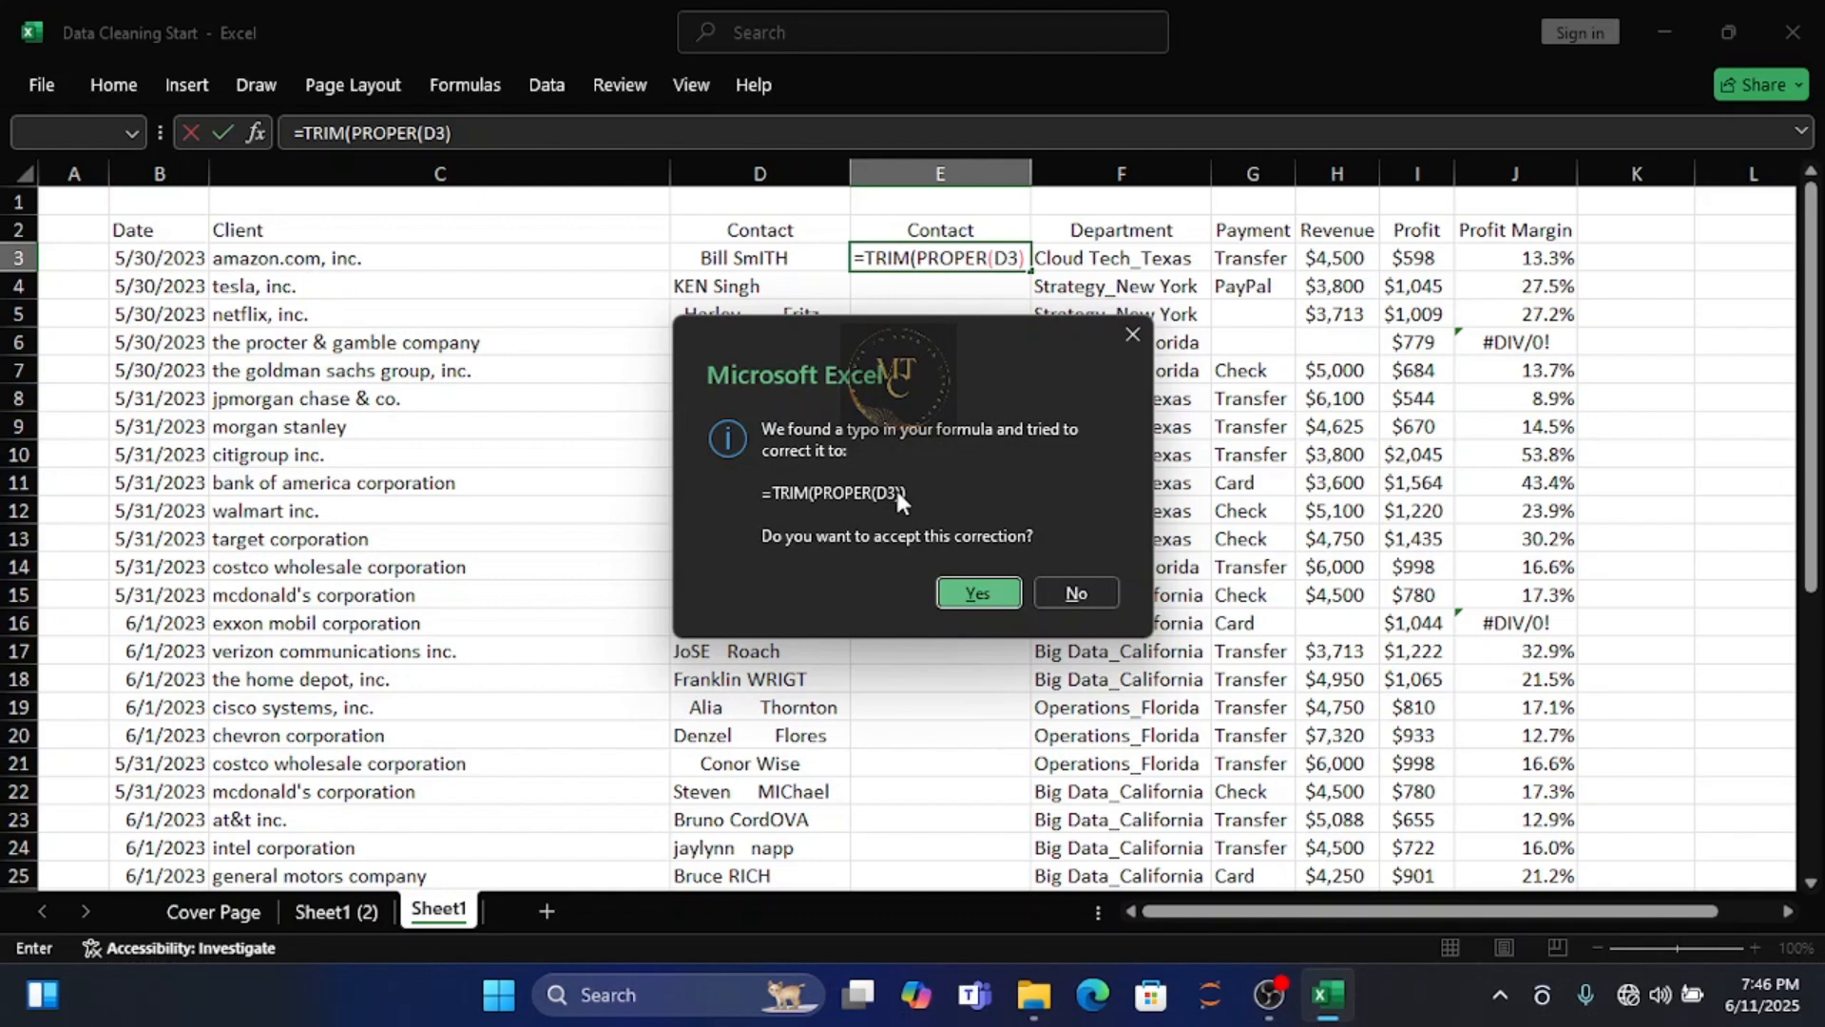
left_click(968, 589)
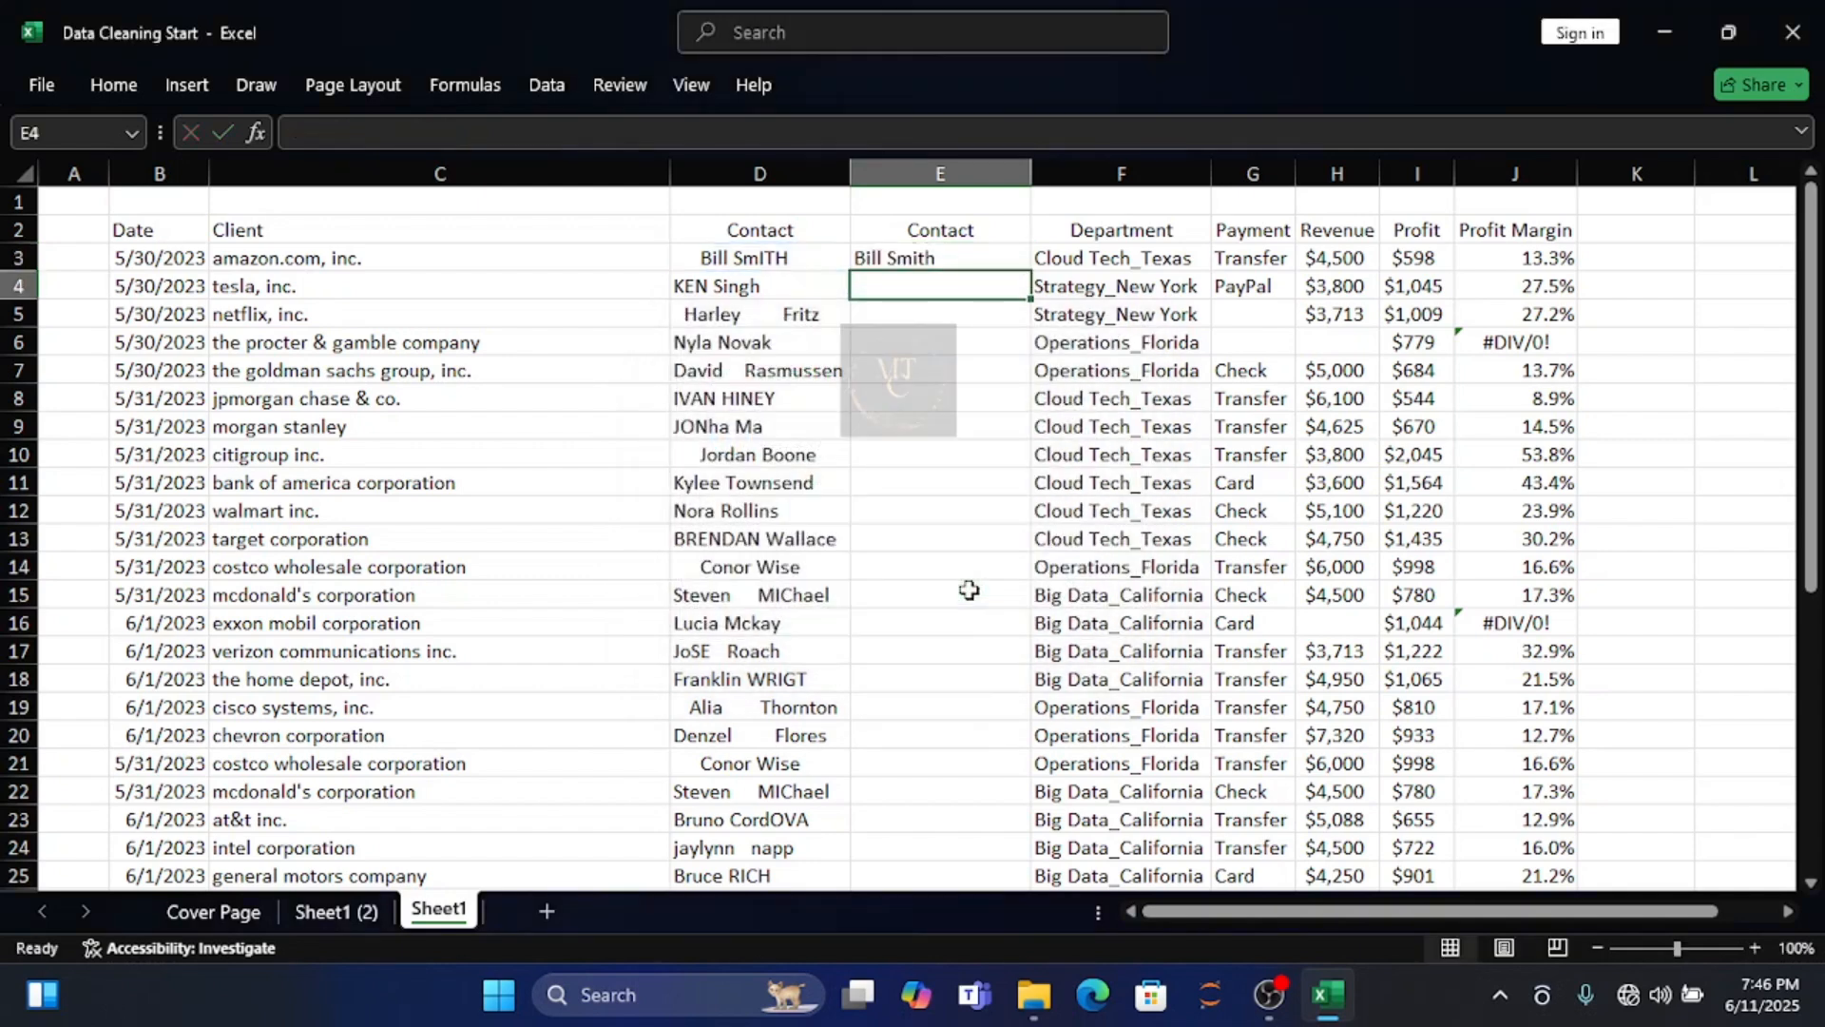
left_click(957, 250)
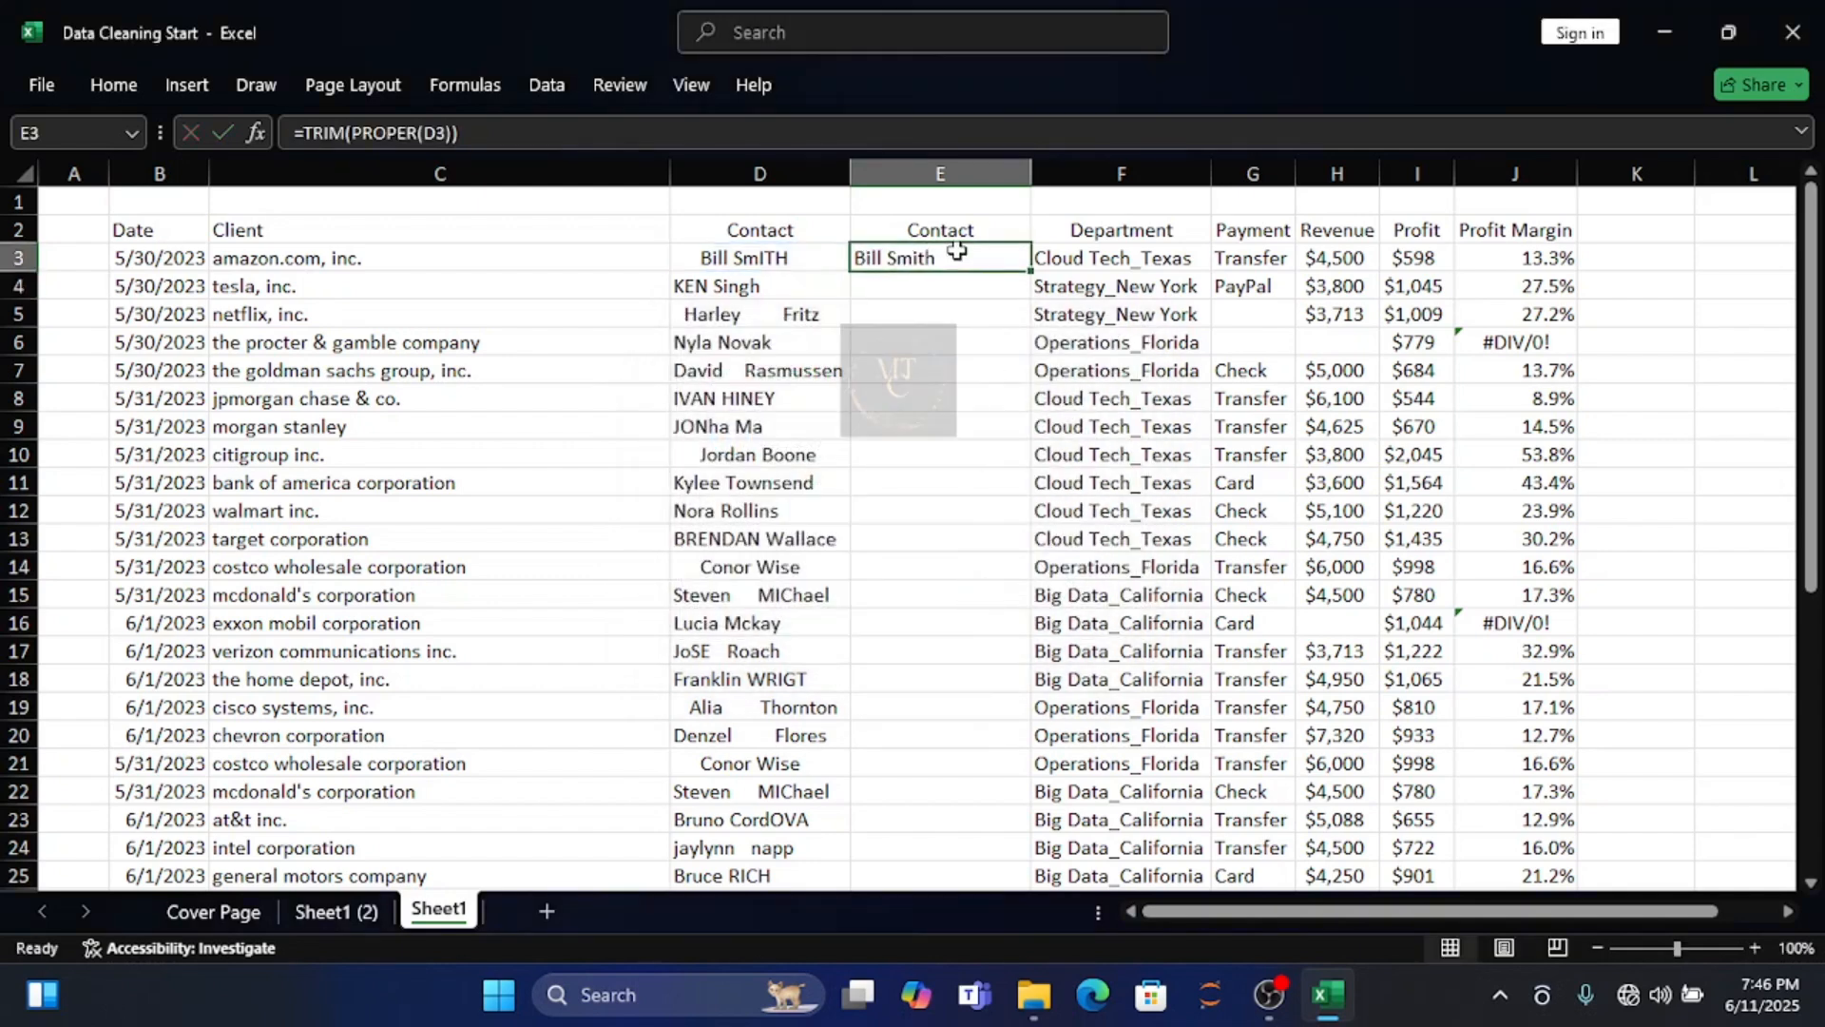
double_click(1032, 270)
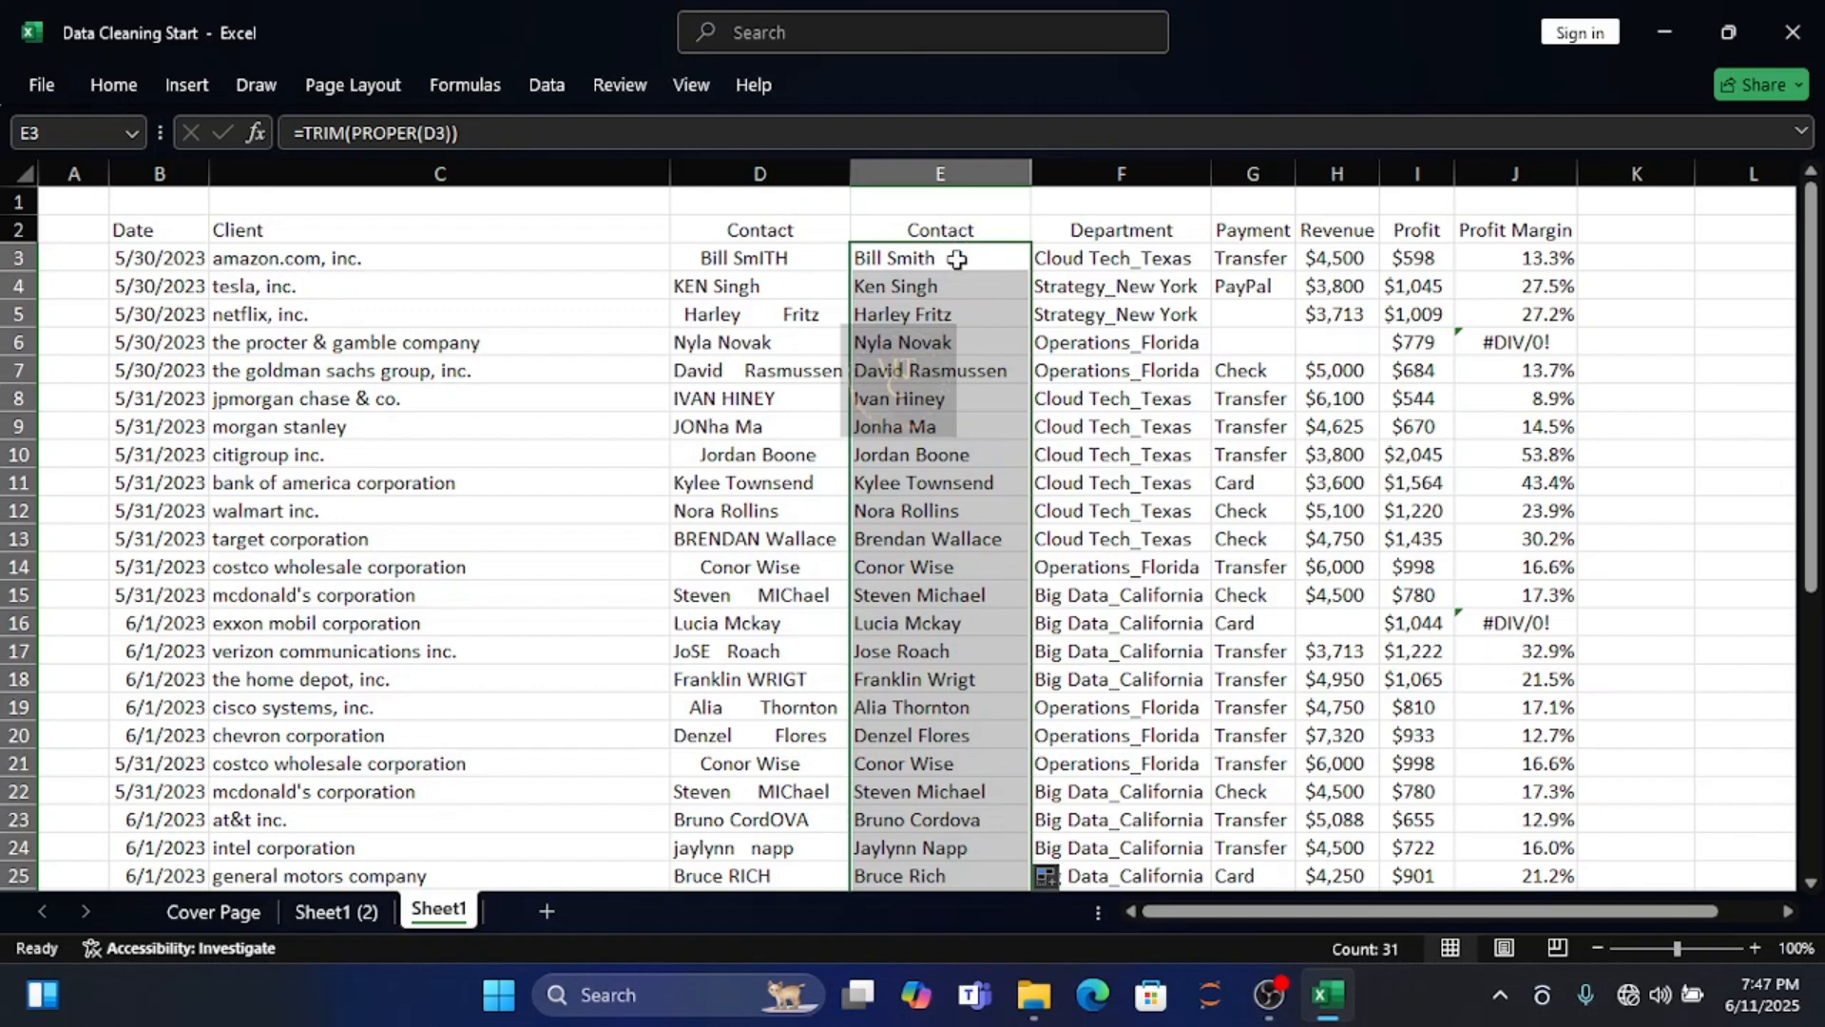
Replace the TRIM and PROPER formulas in the new Contact column with their plain values
key("ctrl+c")
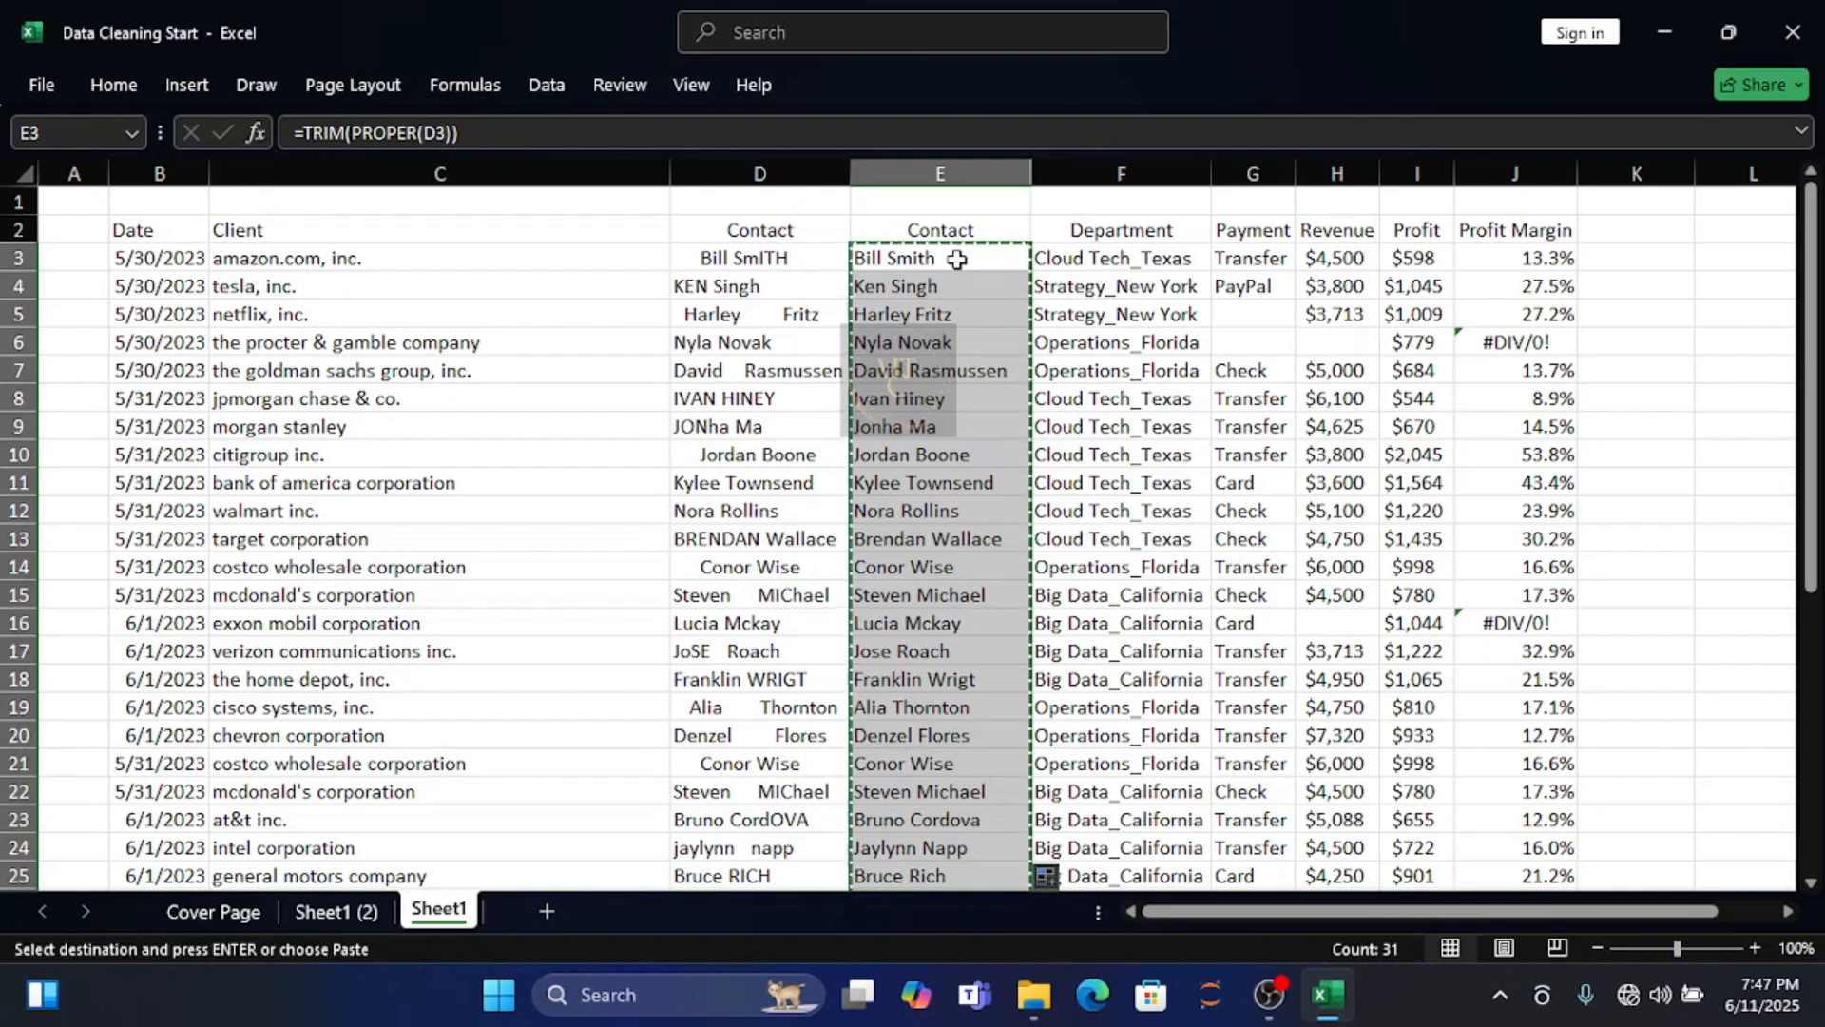
left_click(118, 82)
left_click(52, 190)
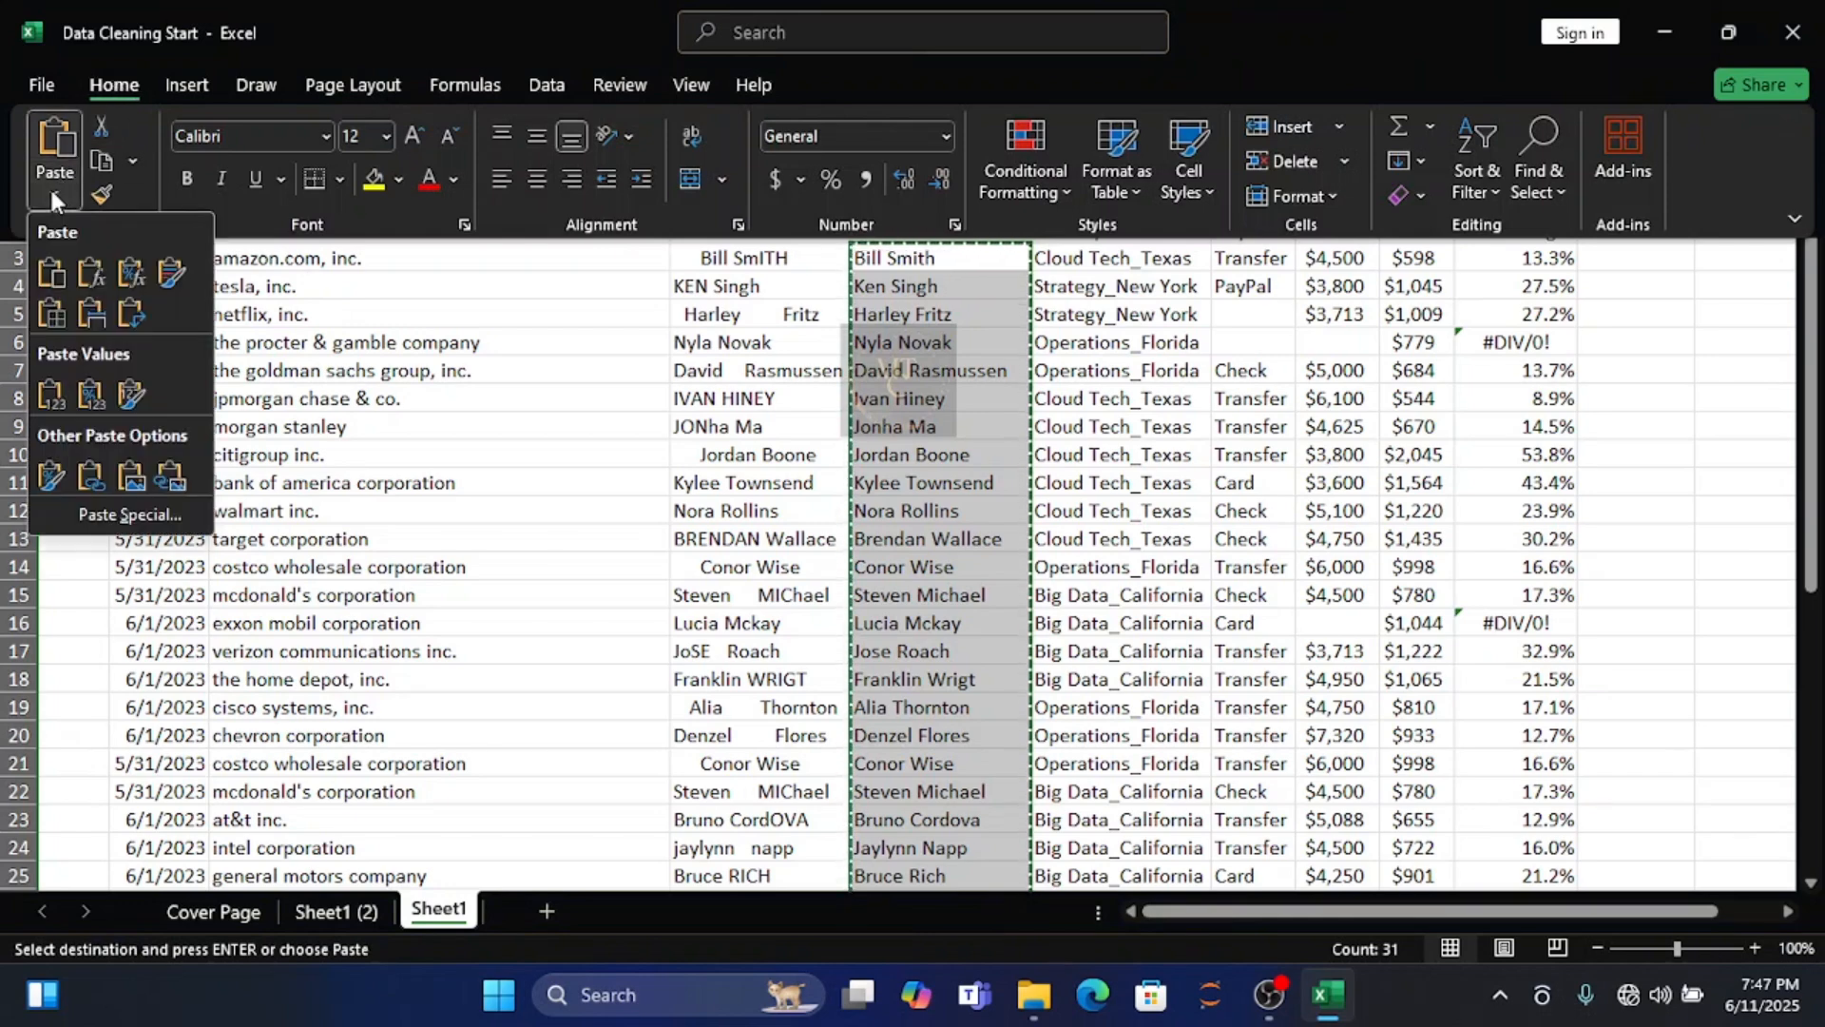
left_click(51, 392)
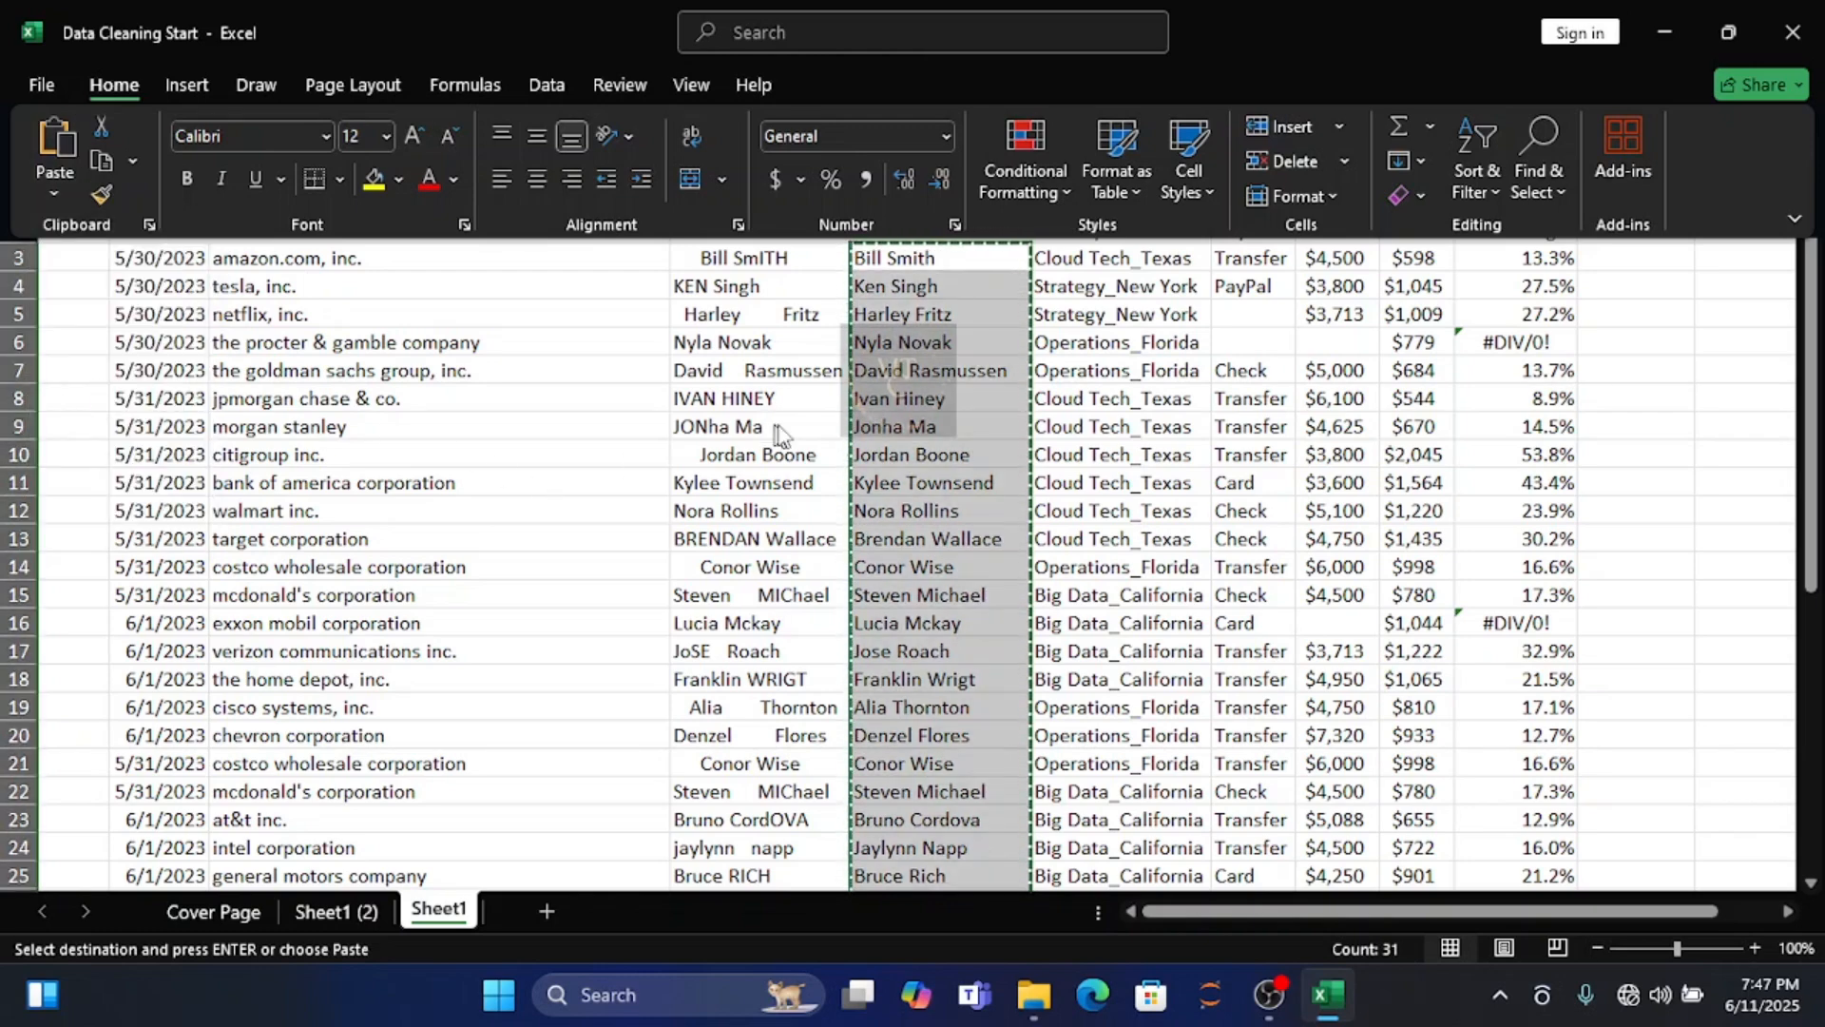
key("ctrl+F1")
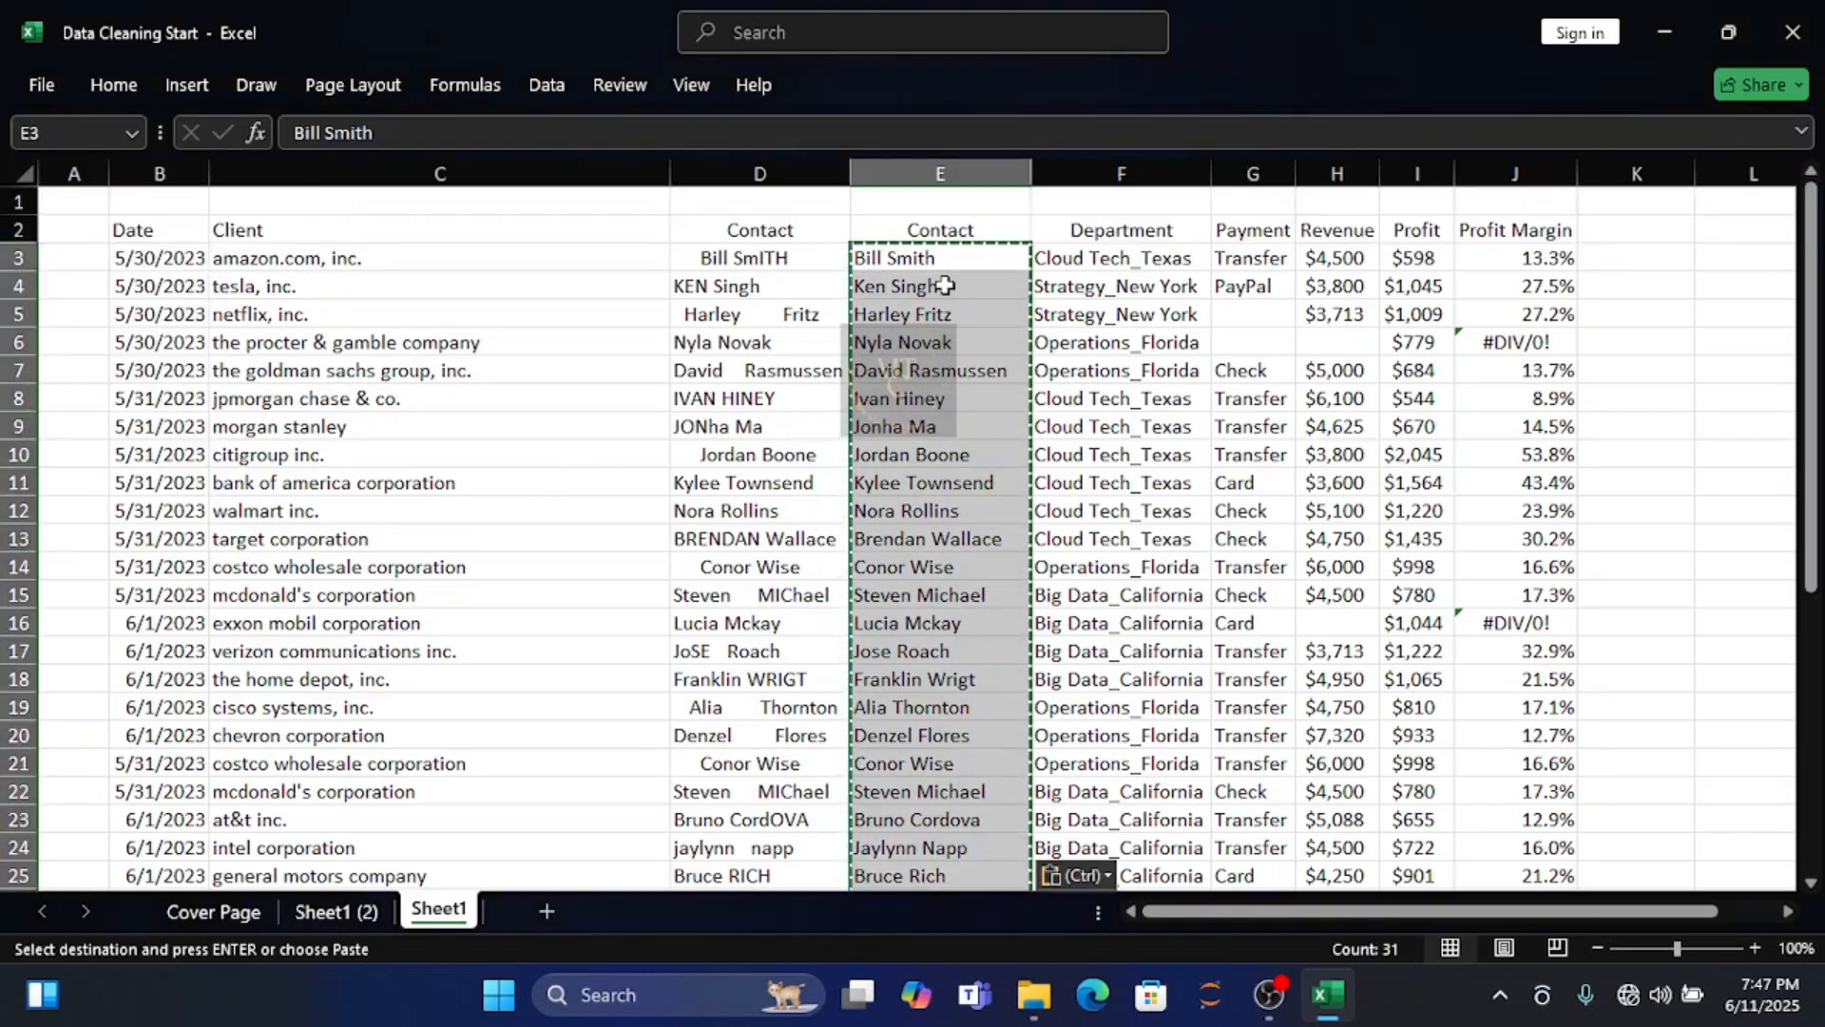
key("Escape")
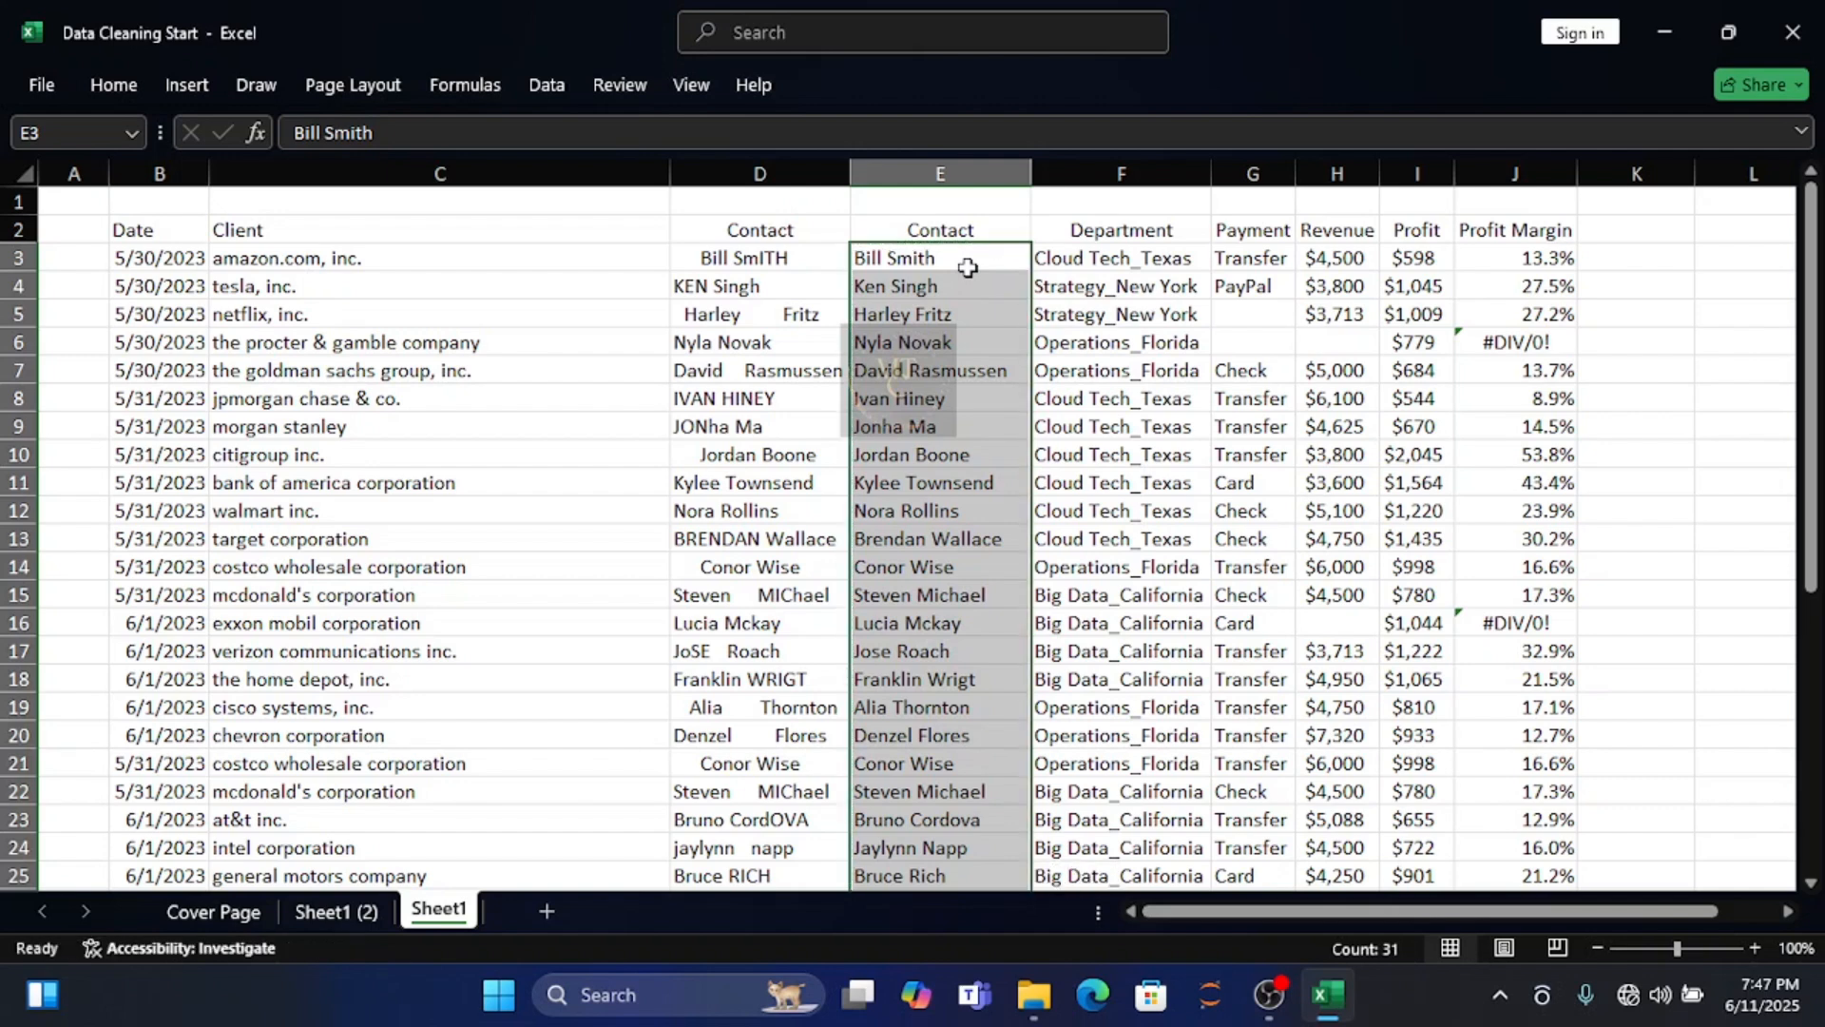
Delete the original untidy Contact column D
left_click(762, 172)
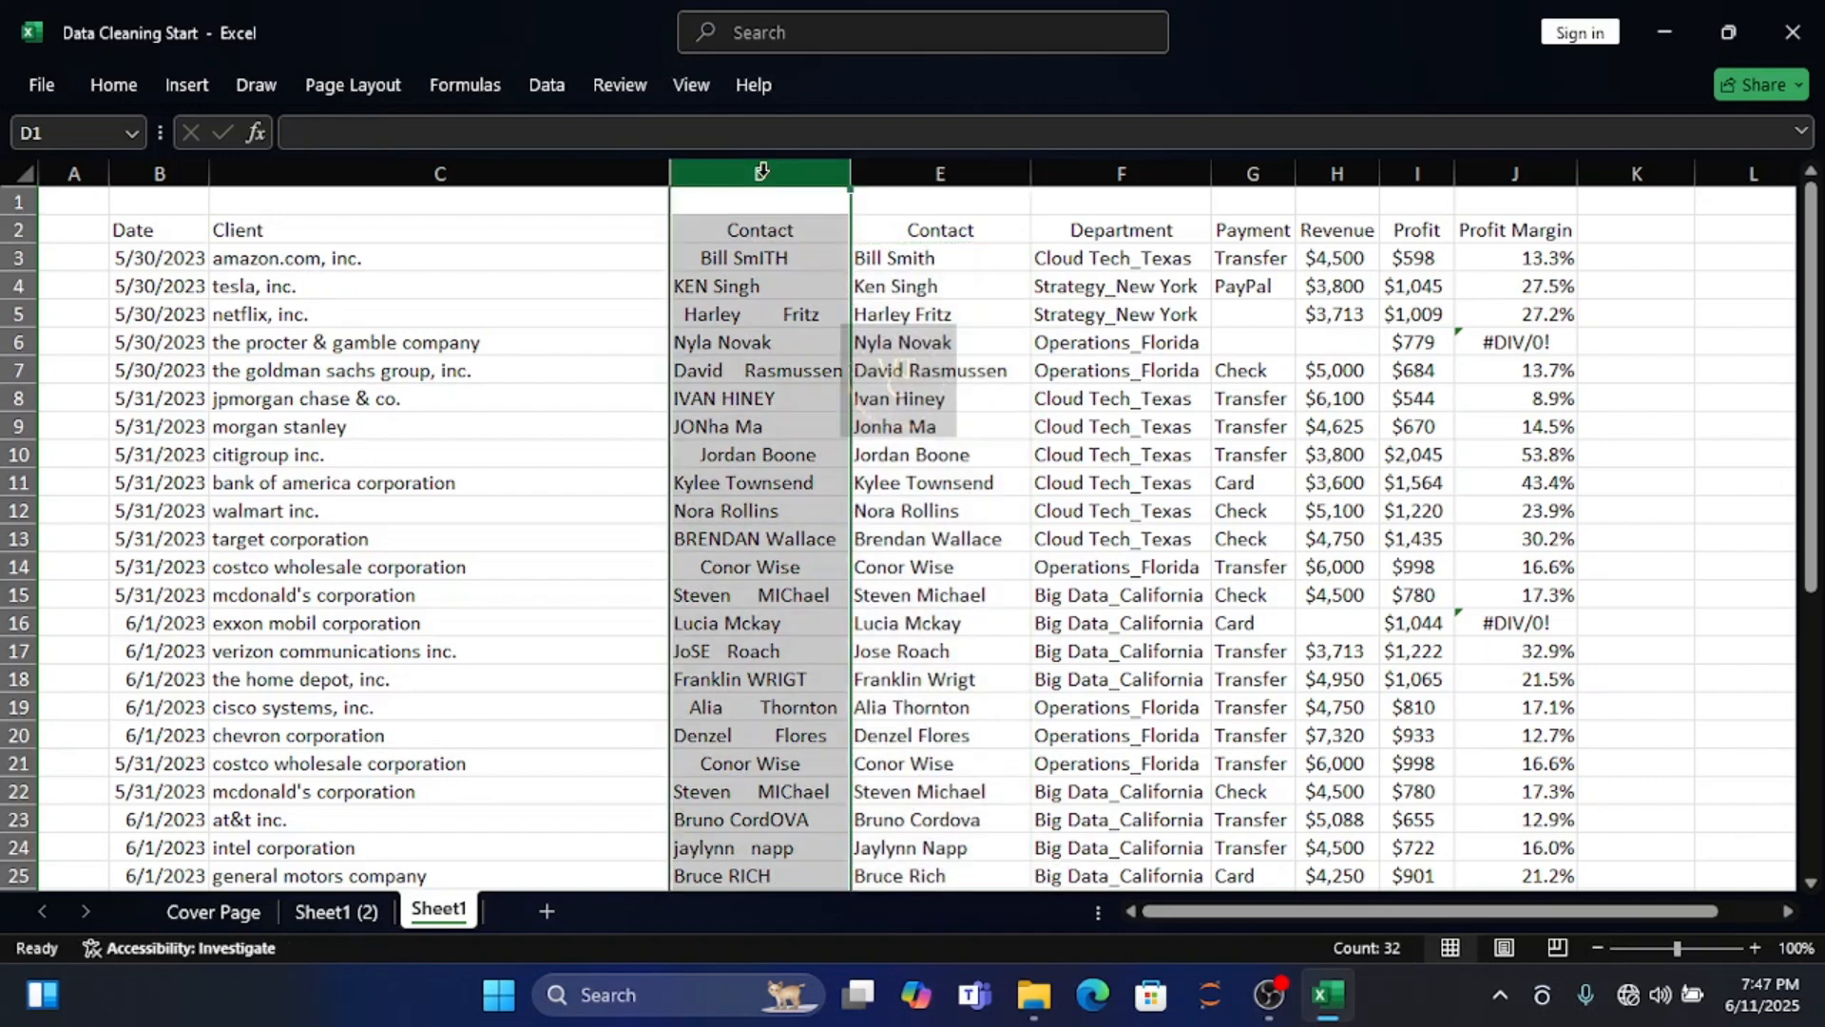
right_click(761, 172)
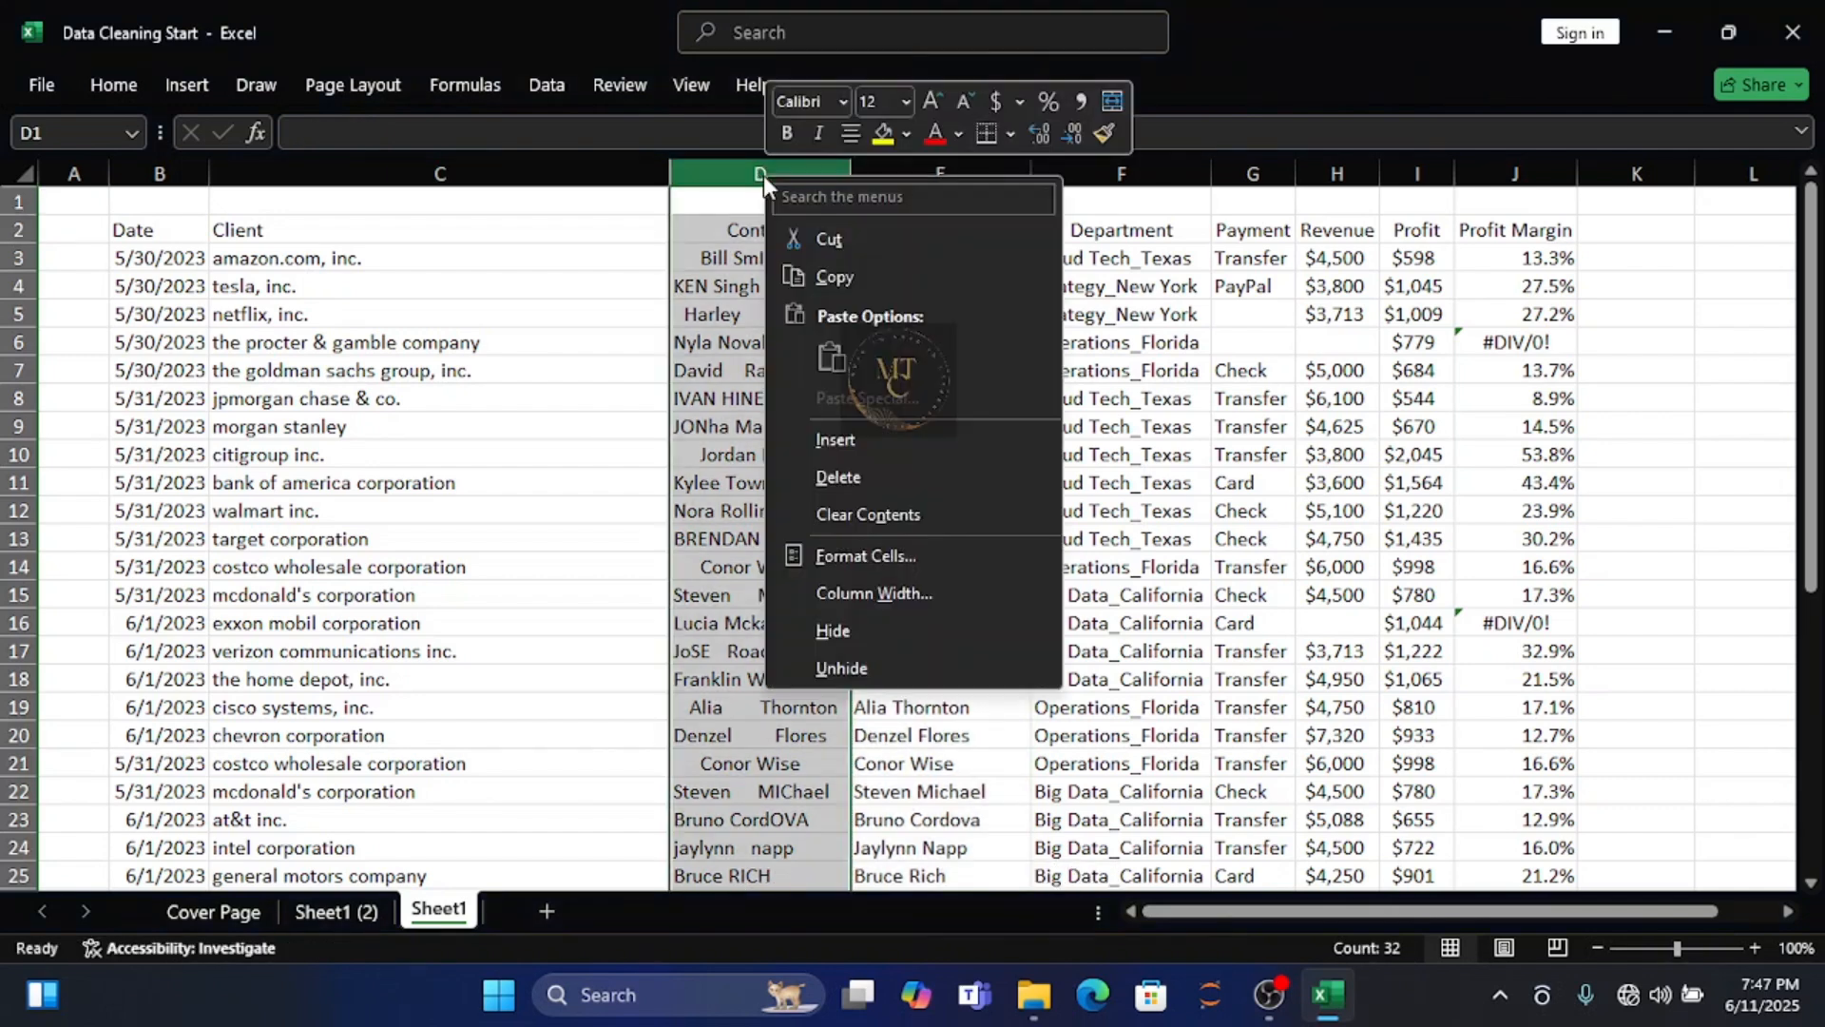
left_click(838, 478)
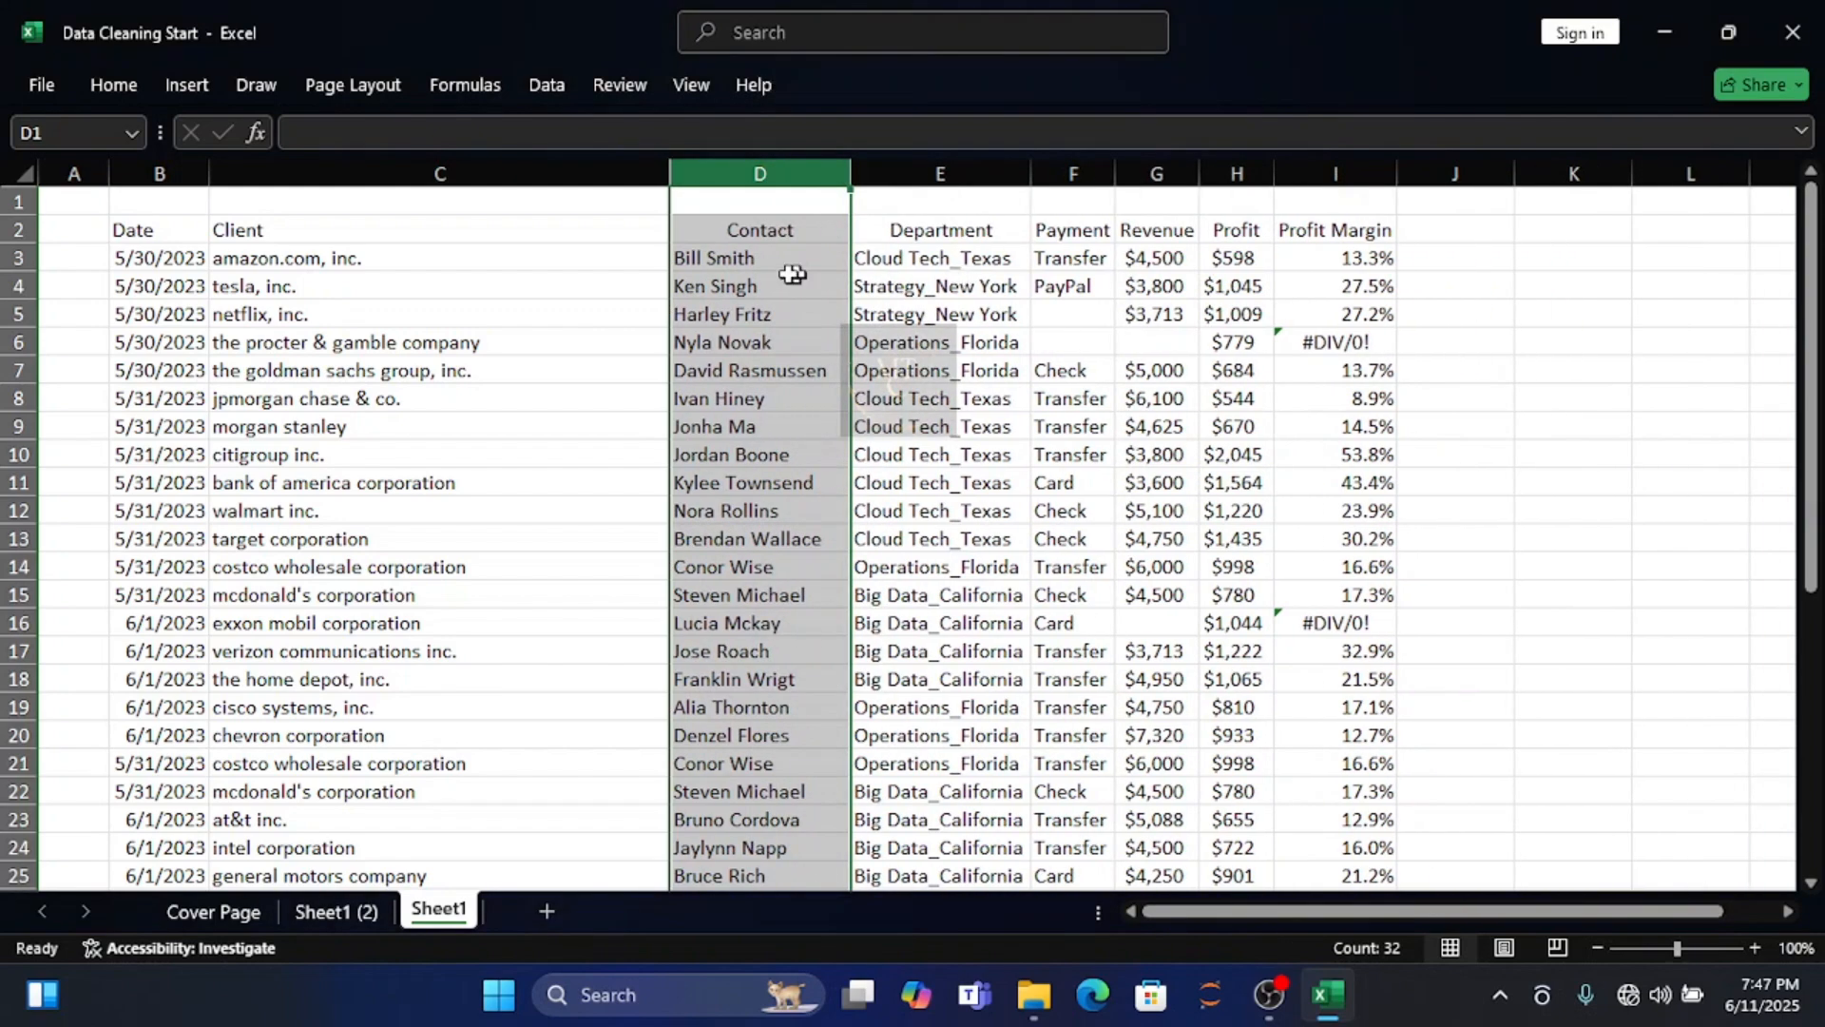
Insert a blank column between the Department and Payment columns and select its header cell F2
left_click(998, 234)
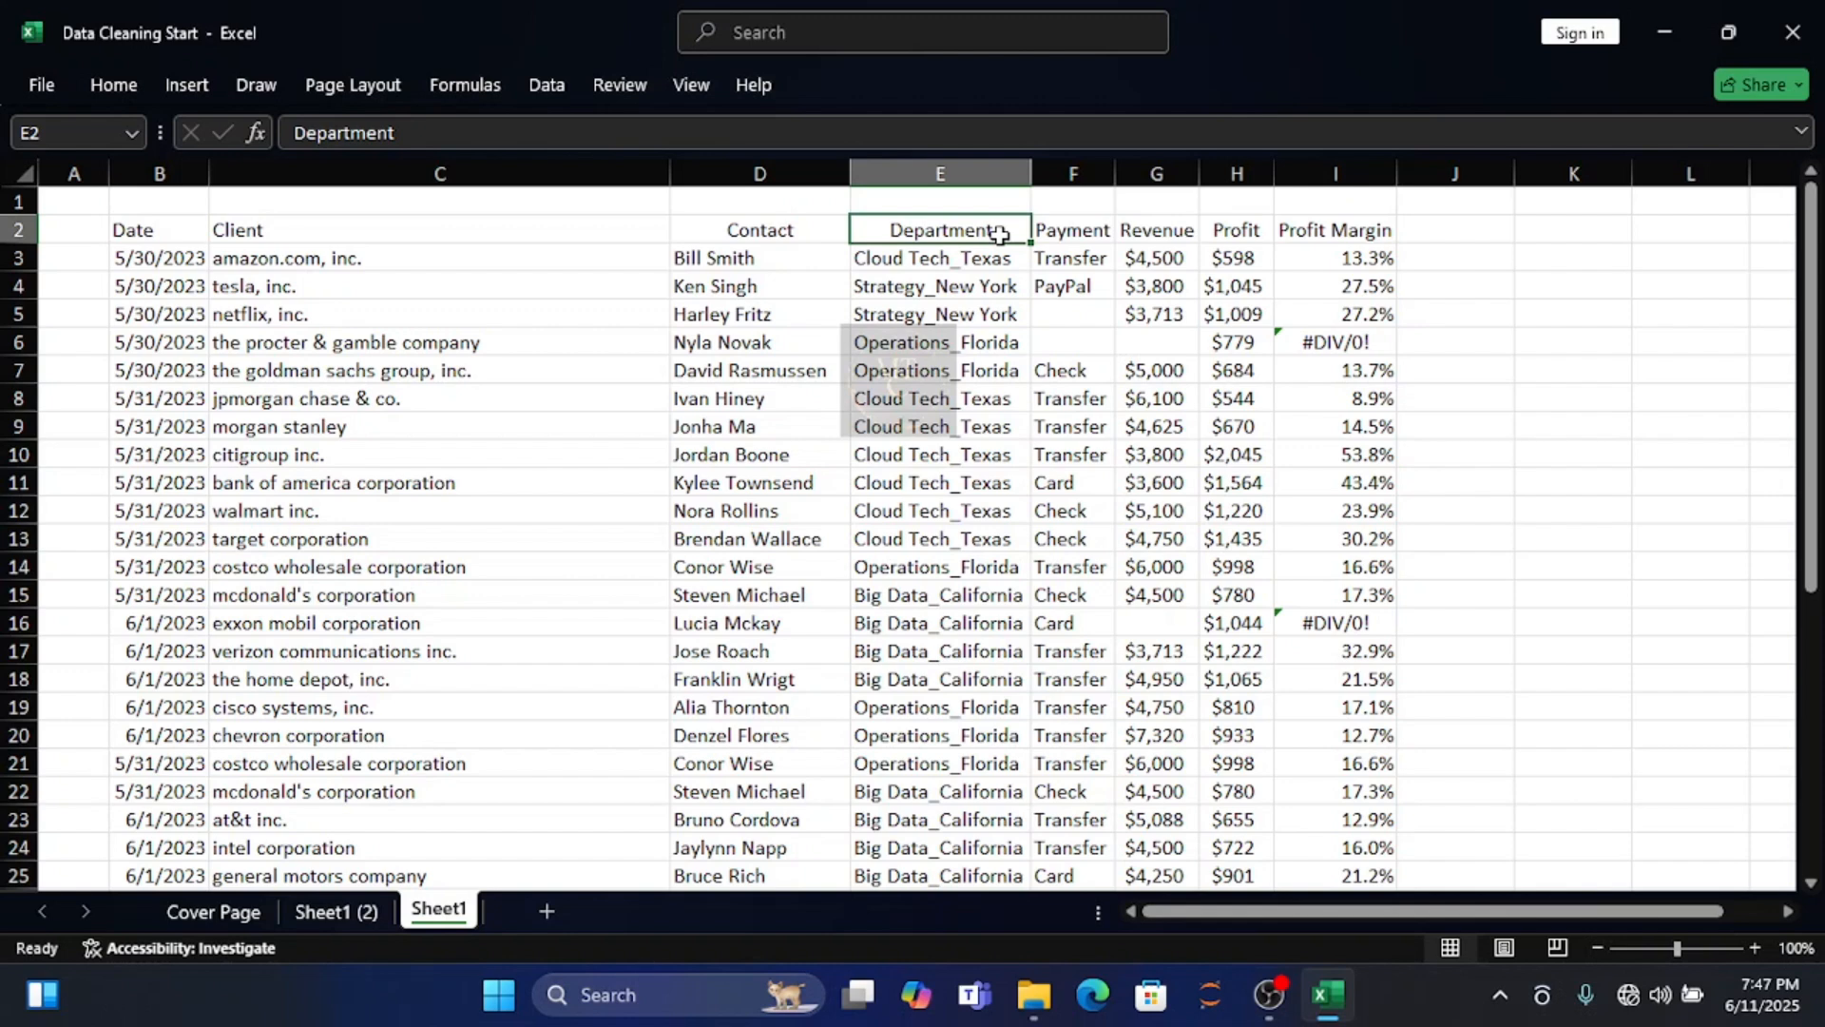
left_click(1093, 174)
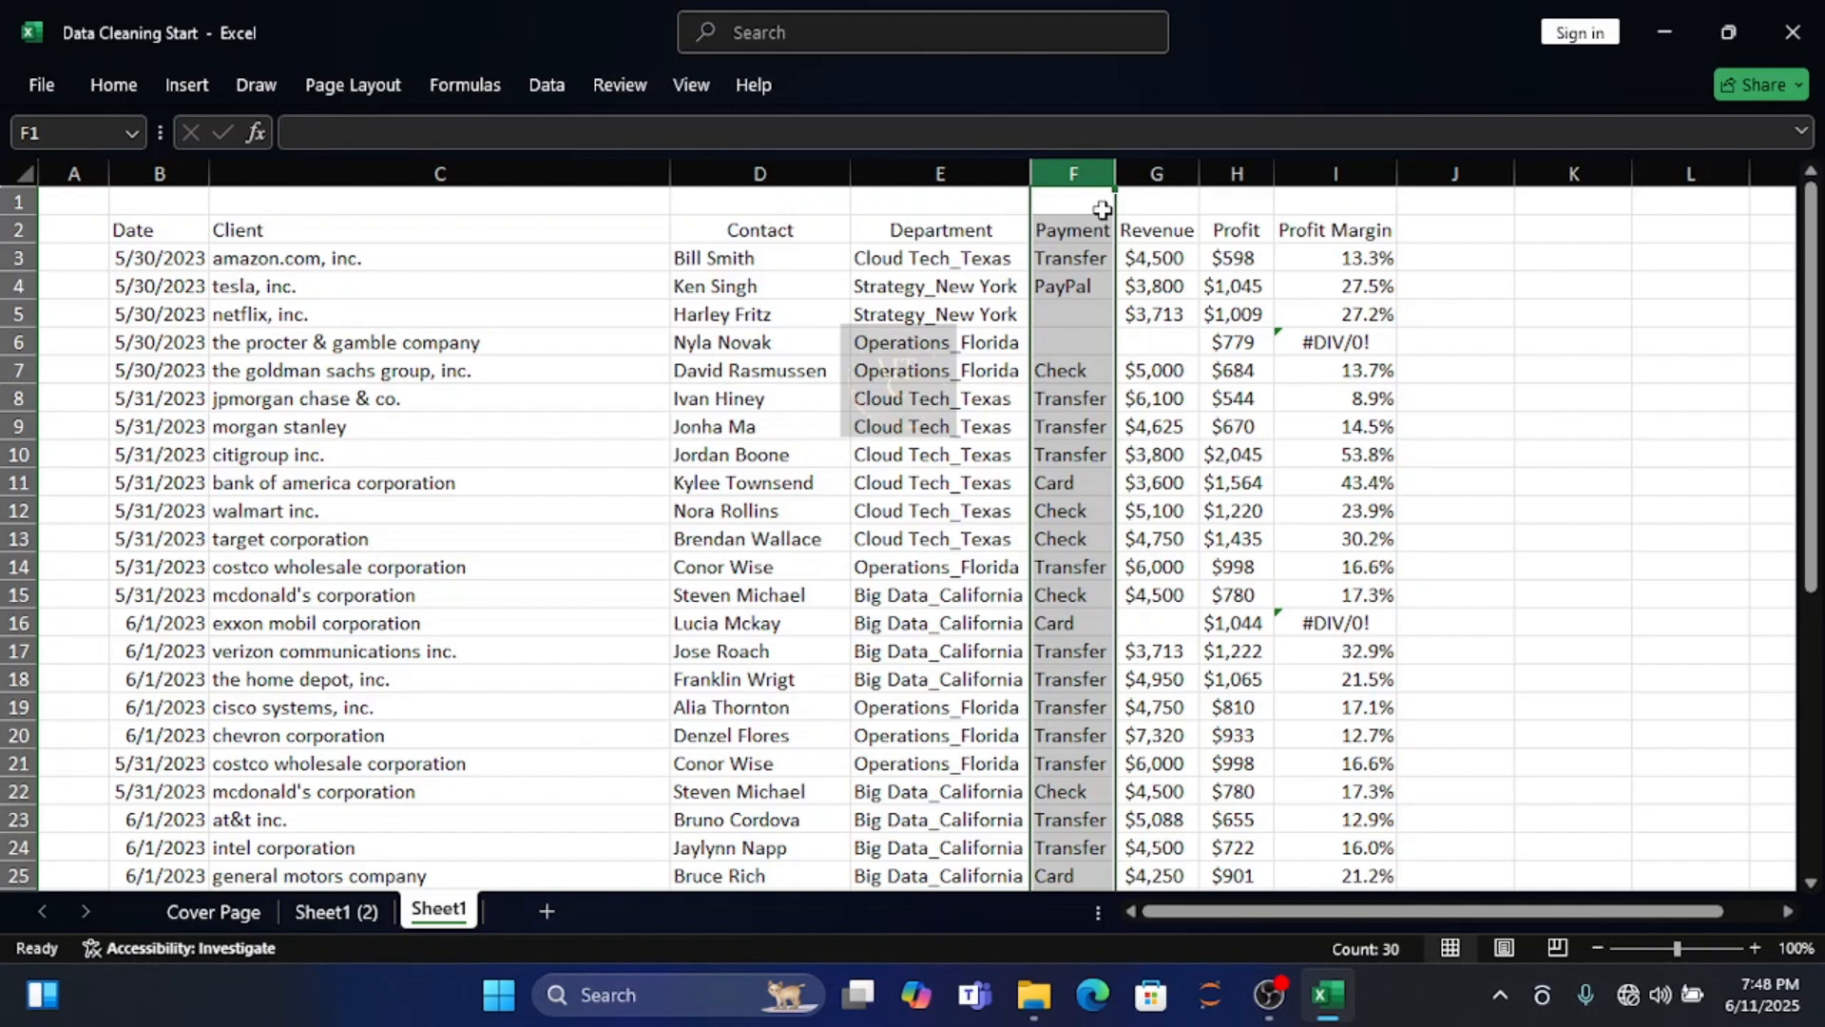
key("ctrl+shift+plus")
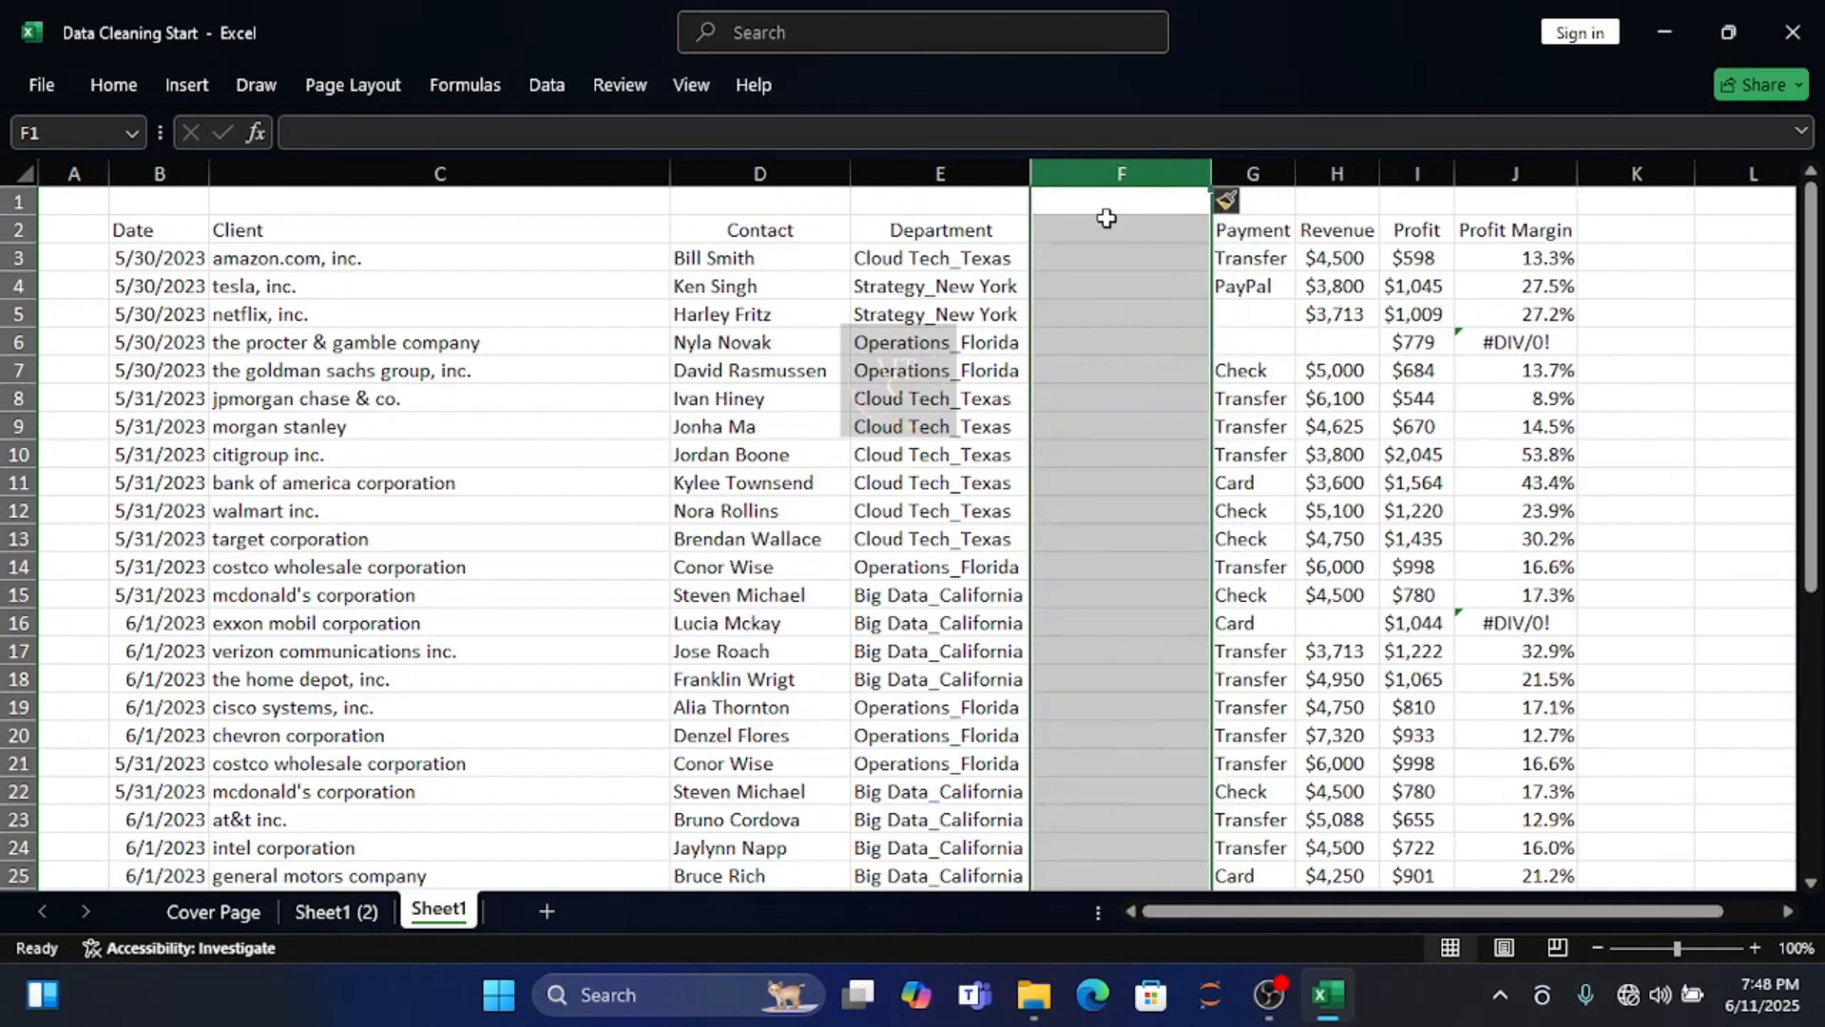
left_click(1094, 230)
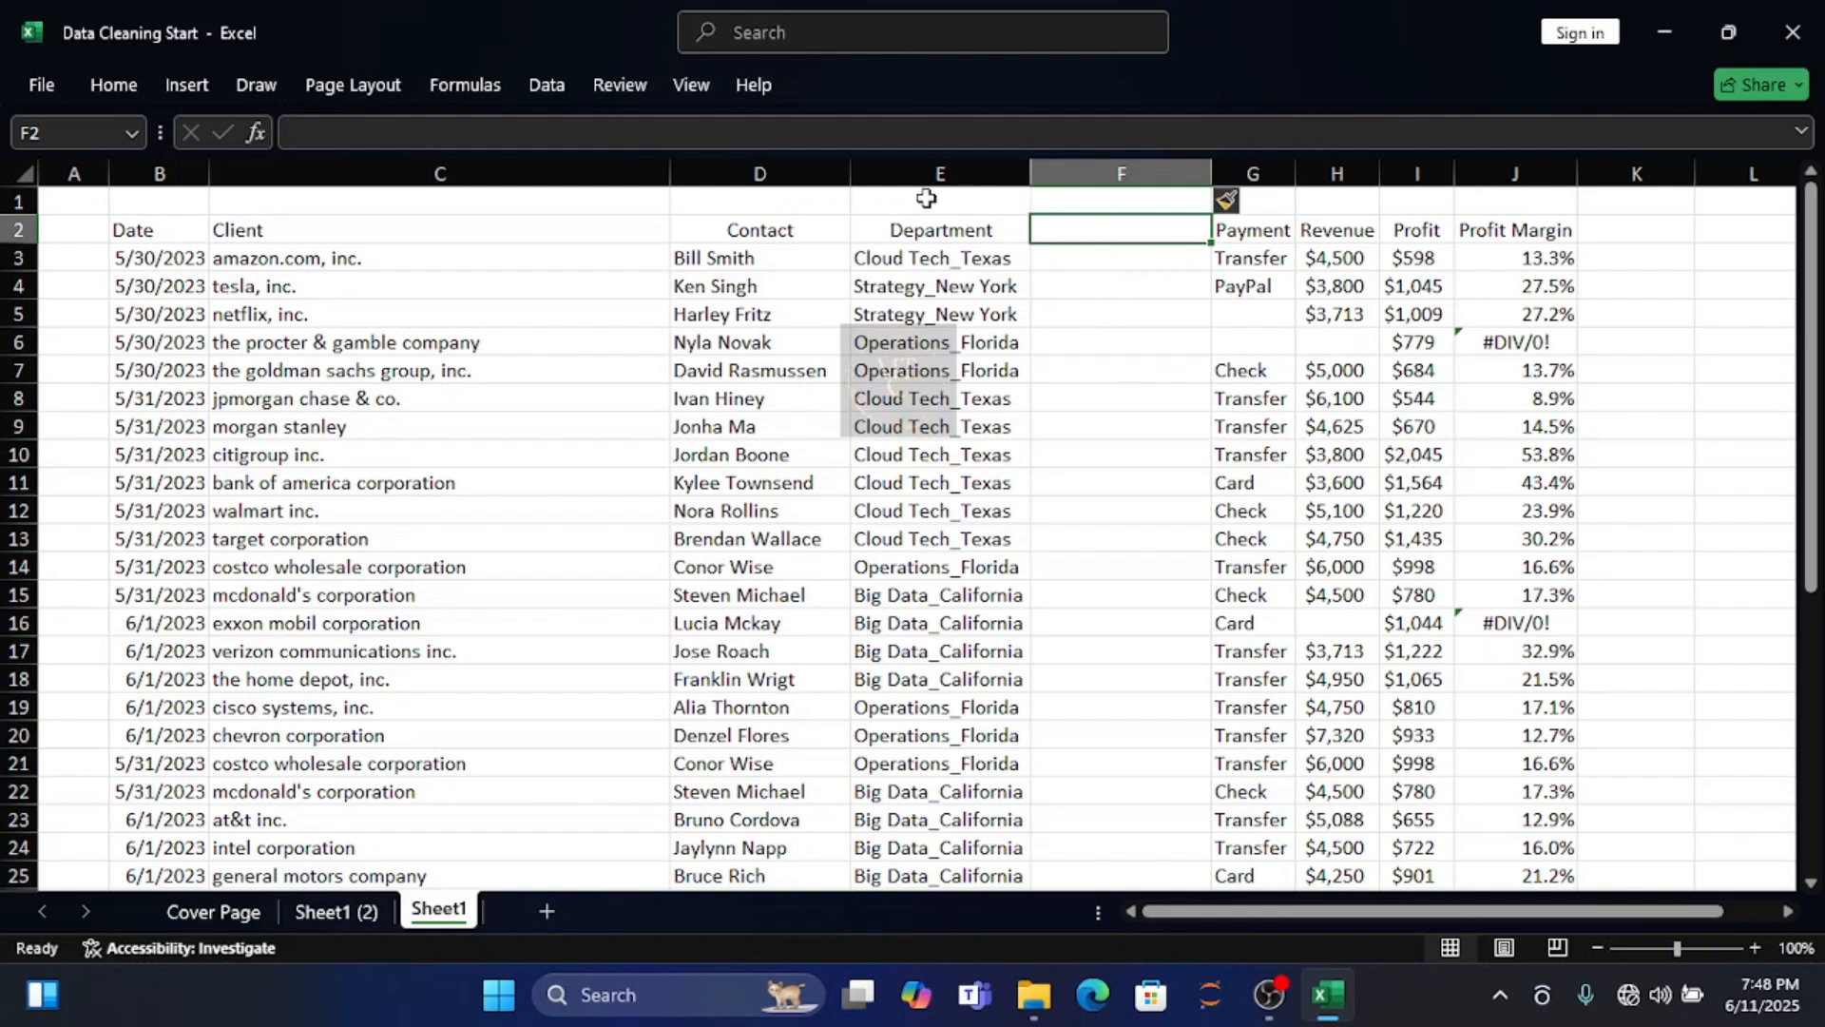
Split the Department column into department and region with Text to Columns, delimited by an underscore, keeping the General format
left_click(939, 171)
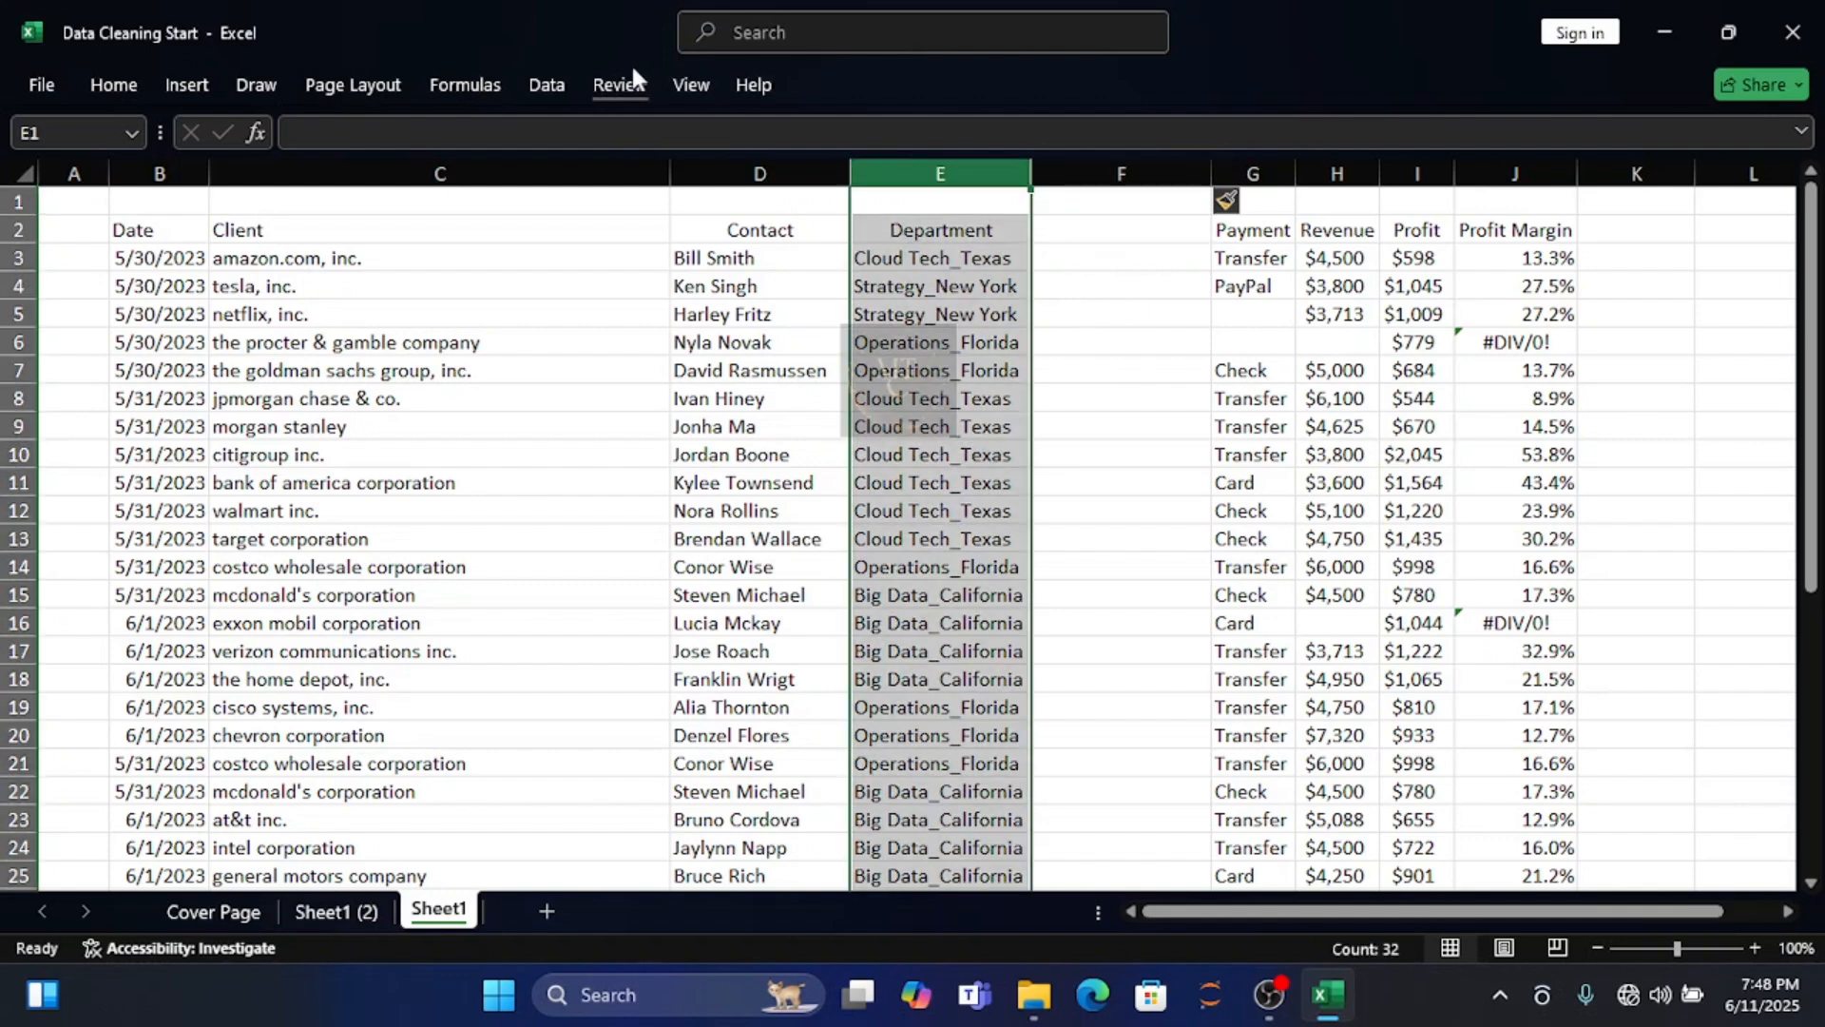
left_click(556, 84)
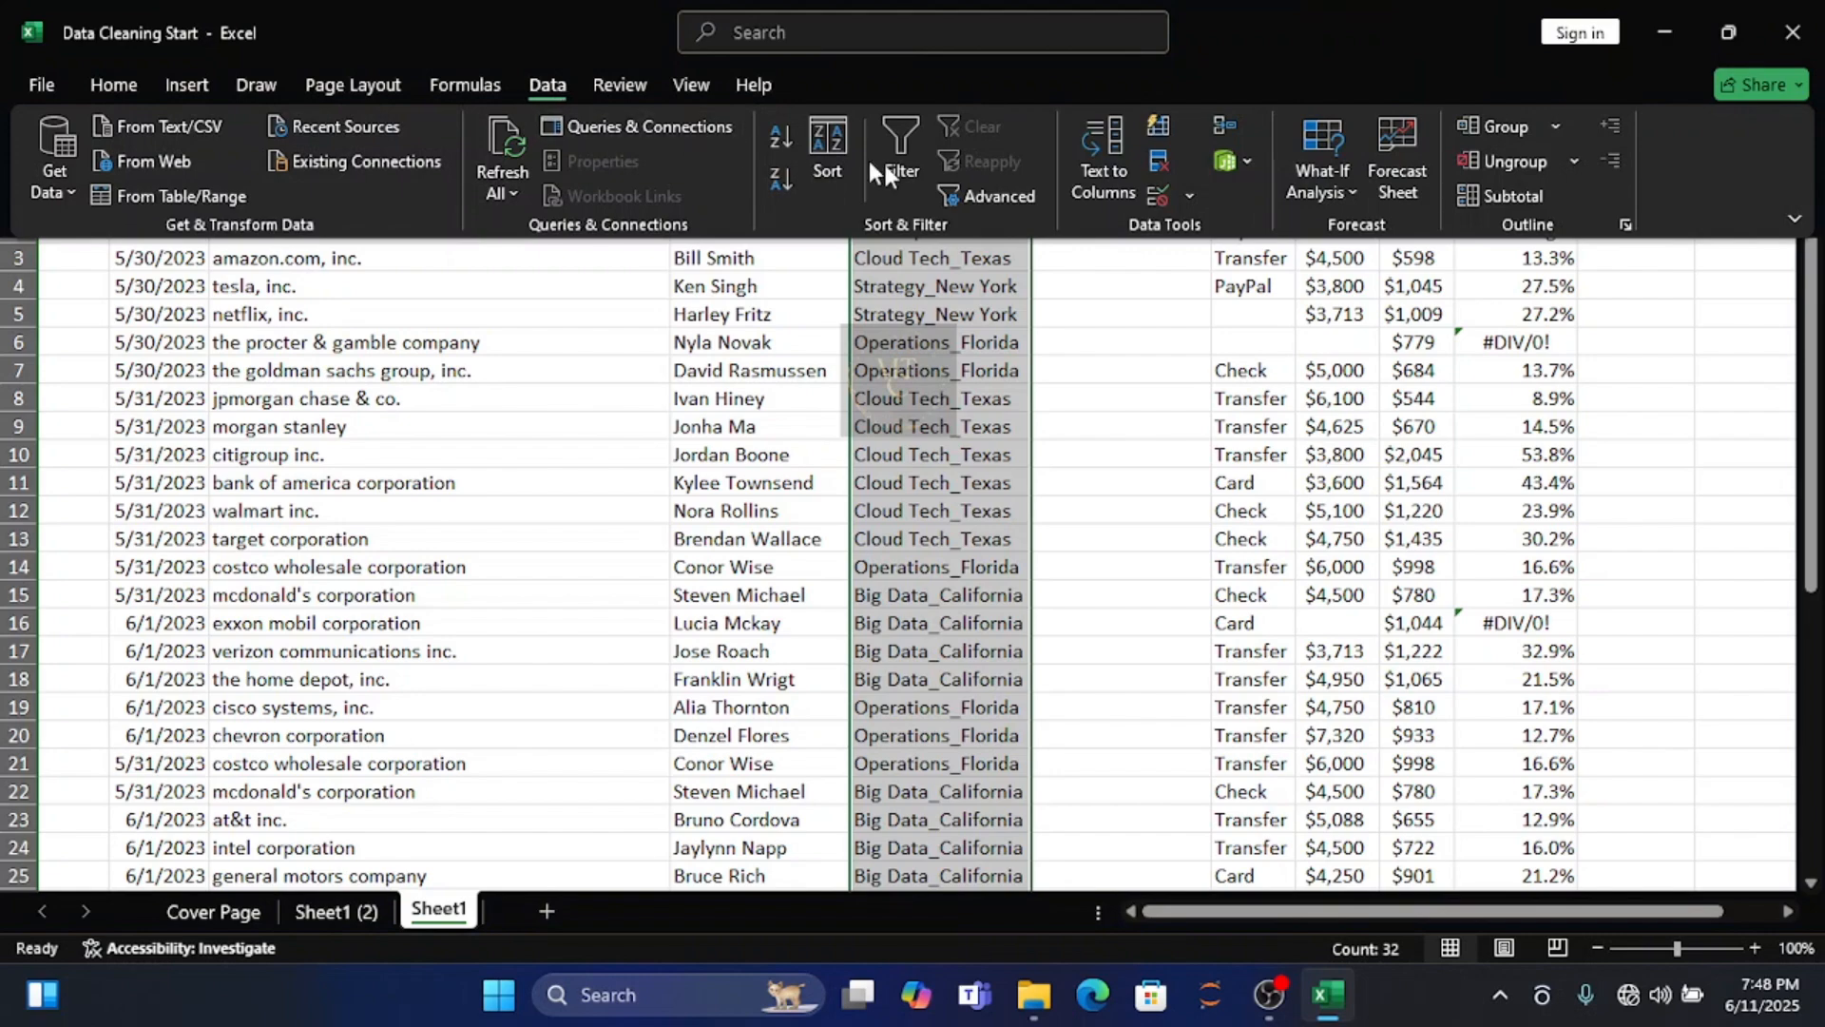
left_click(1097, 196)
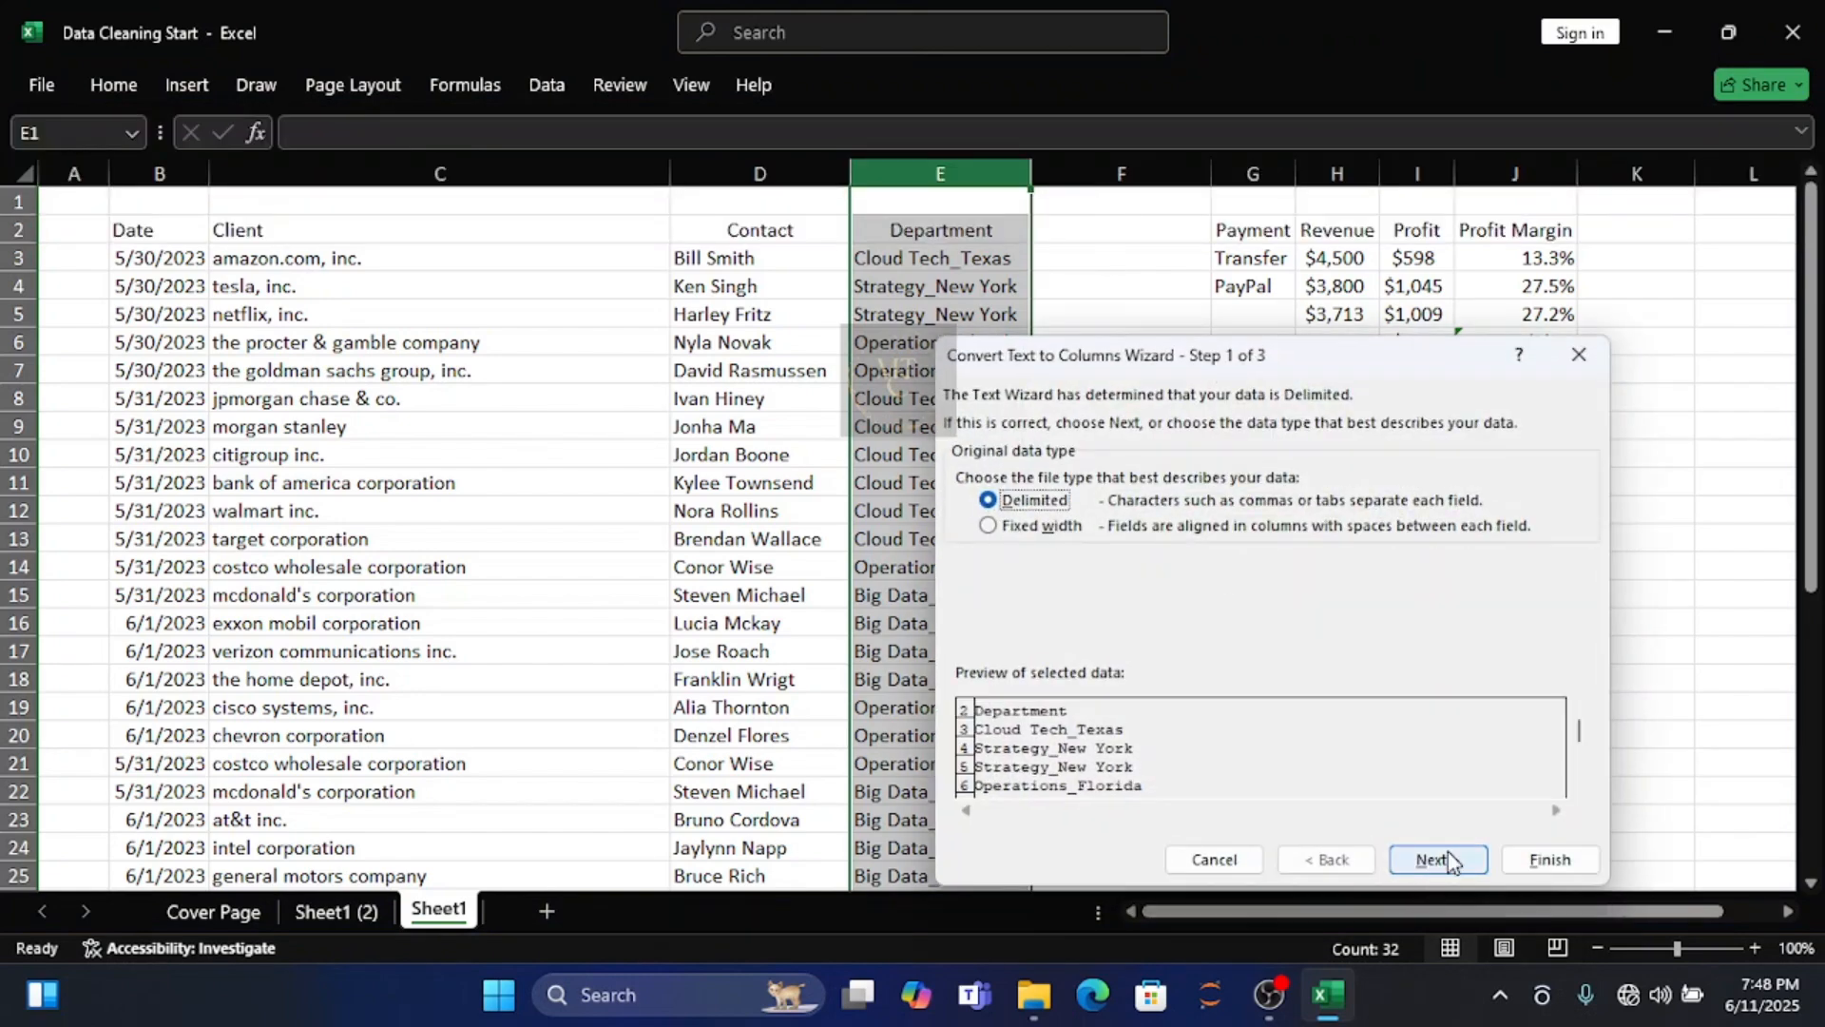
left_click(1438, 860)
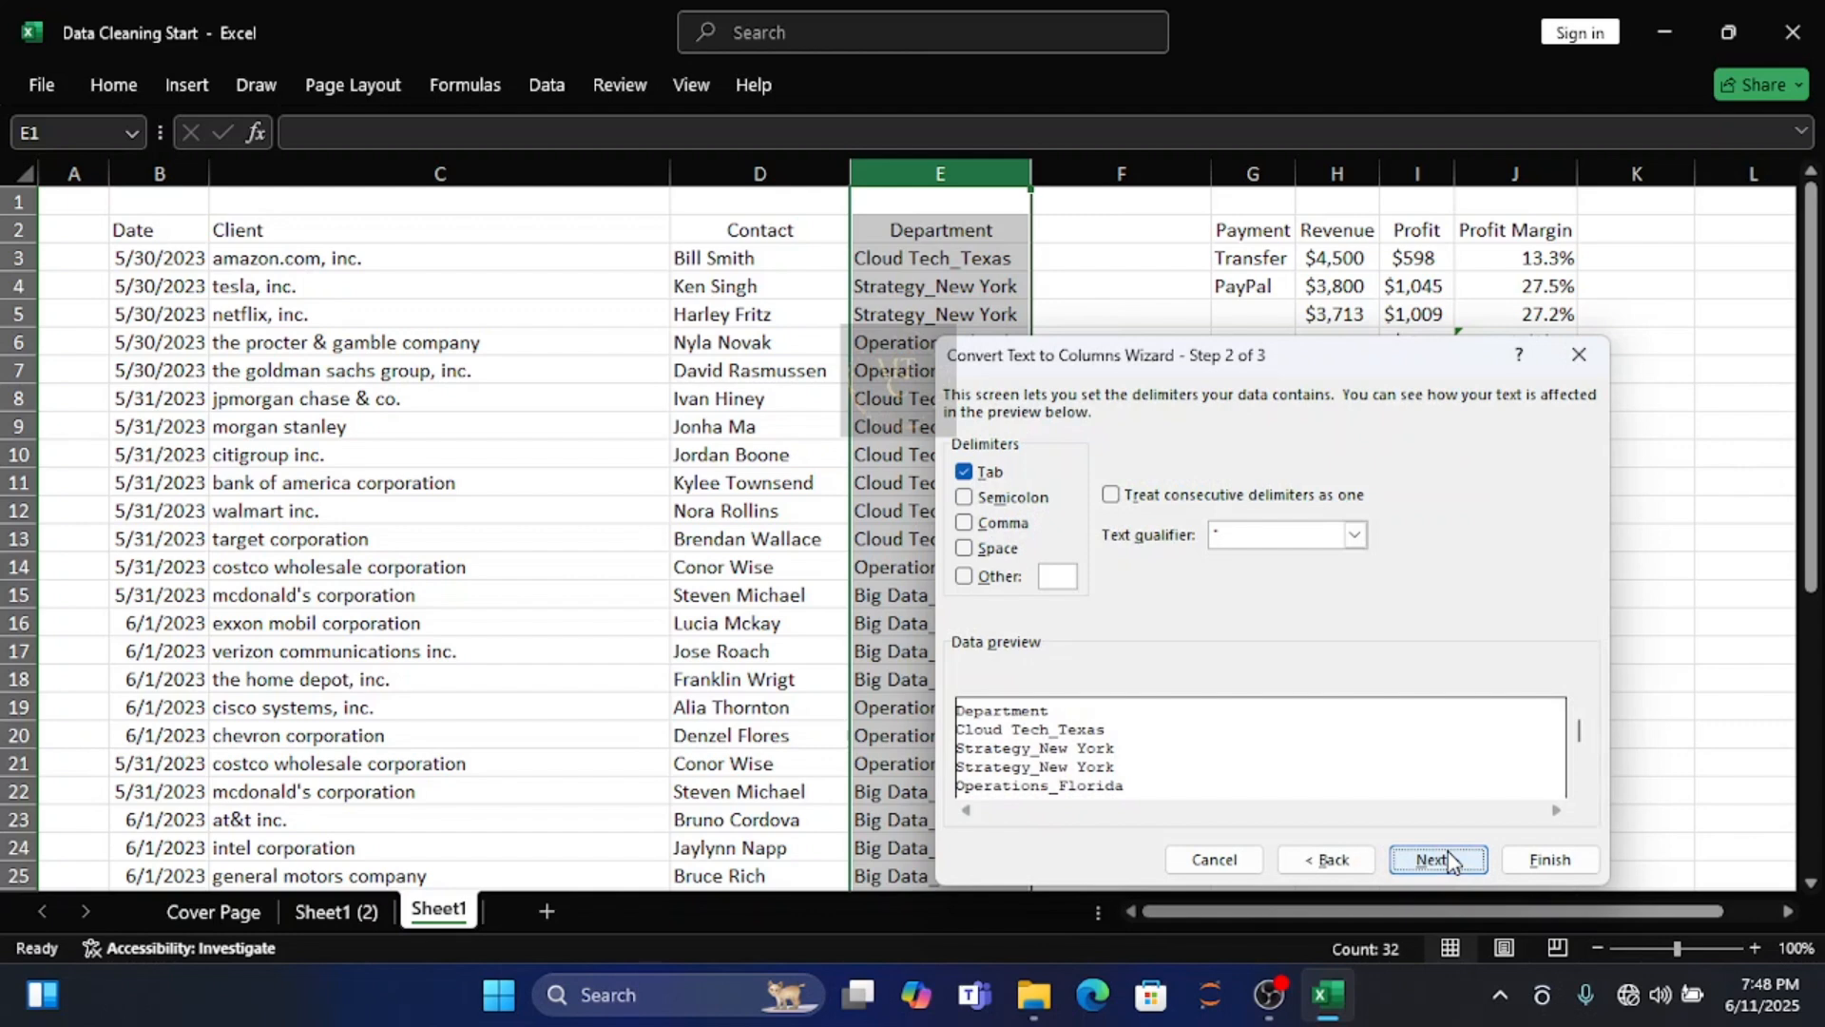
left_click(964, 580)
type("_")
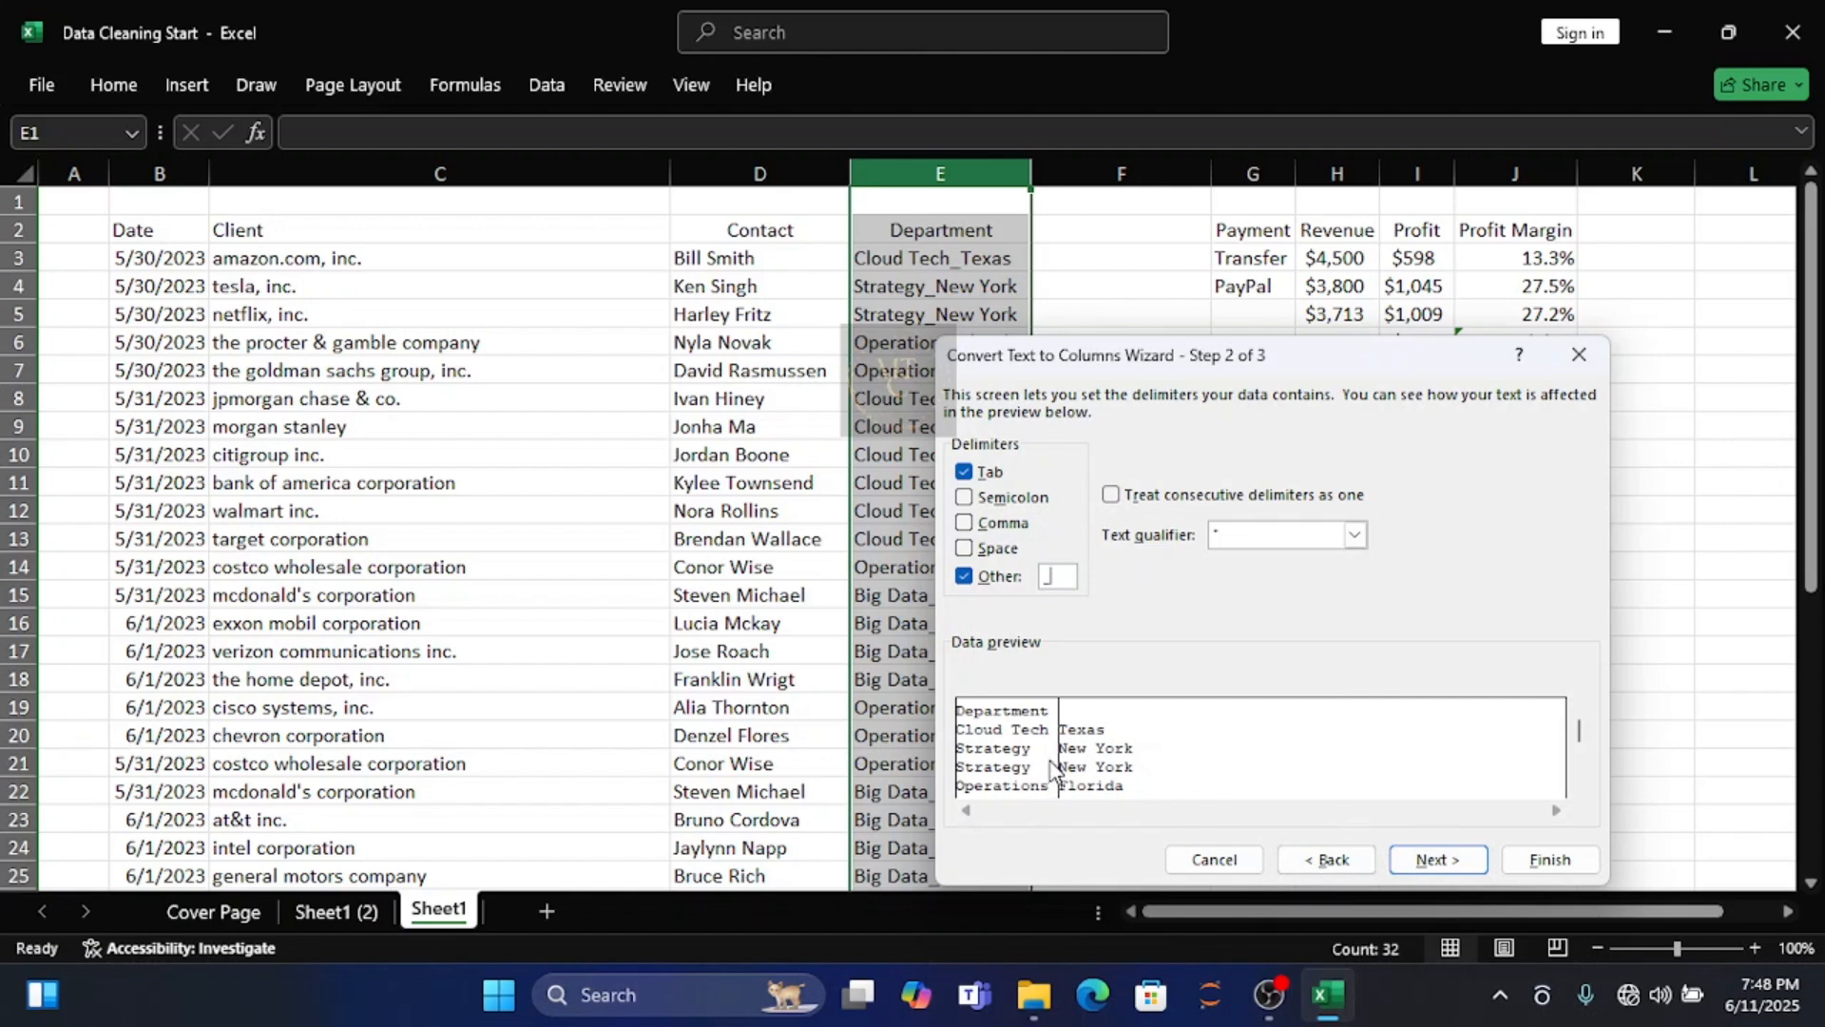
left_click(1437, 861)
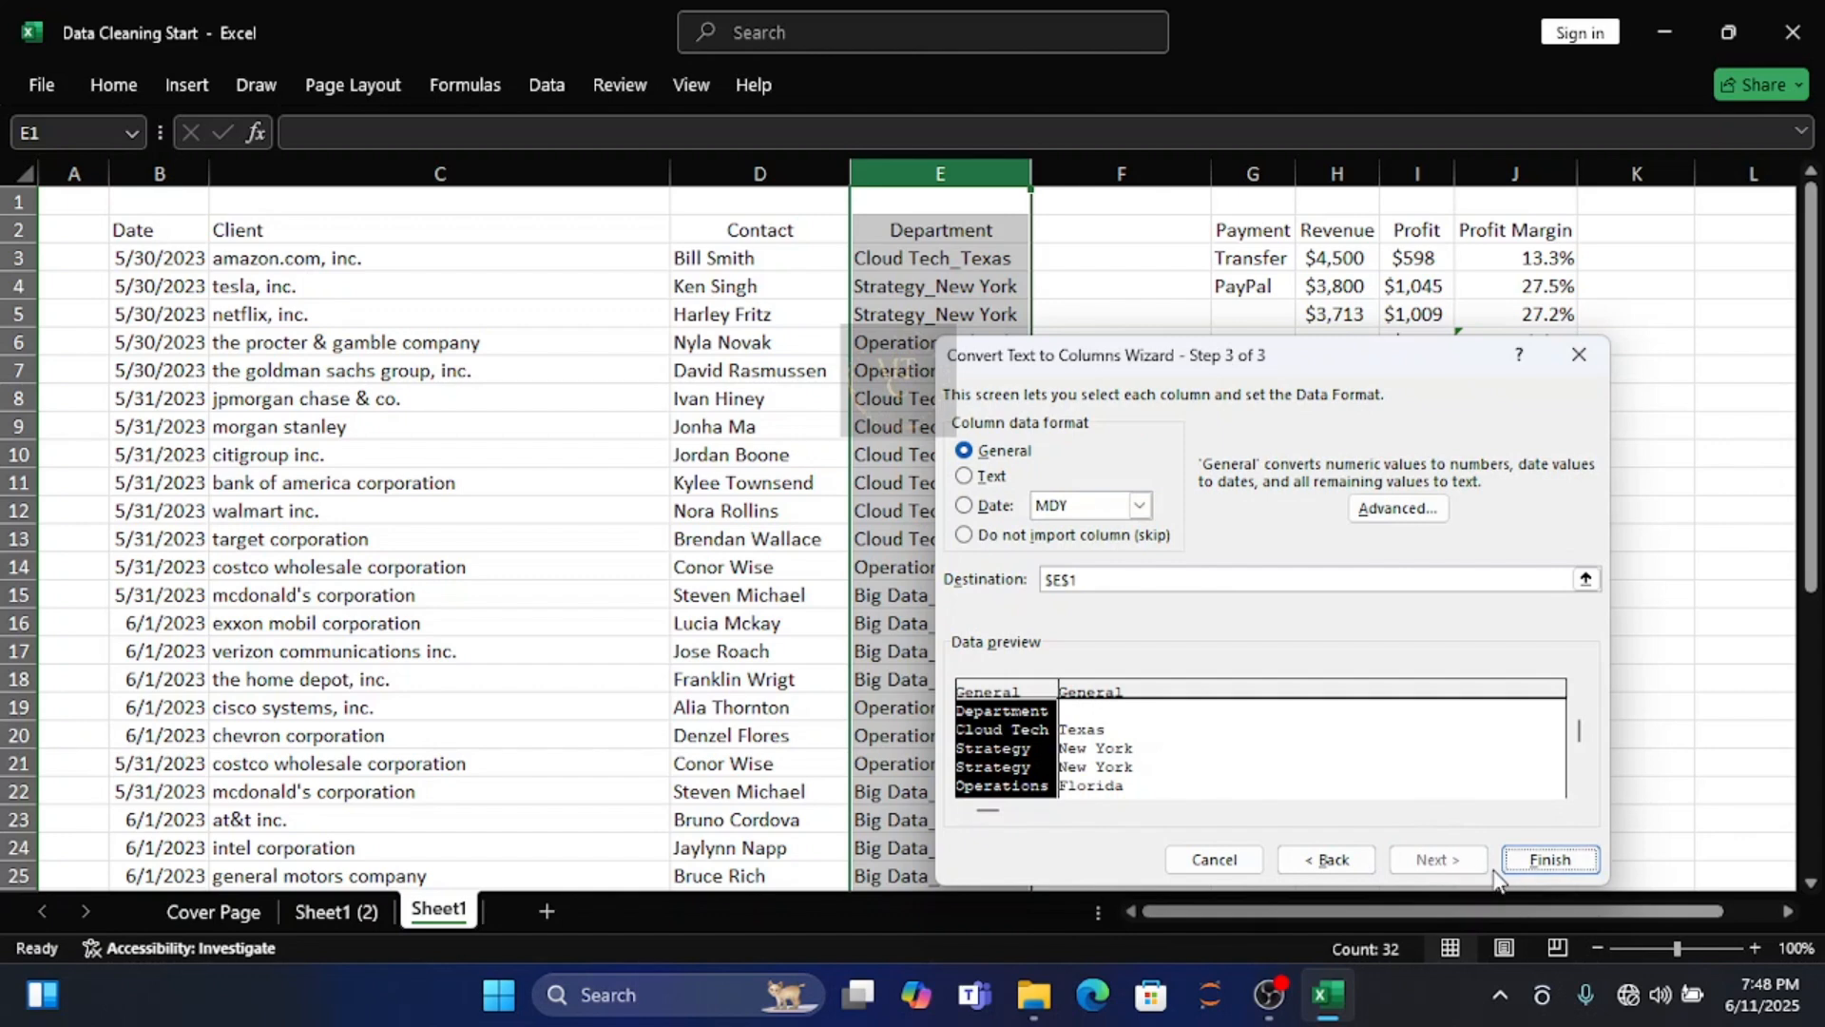
left_click(1551, 860)
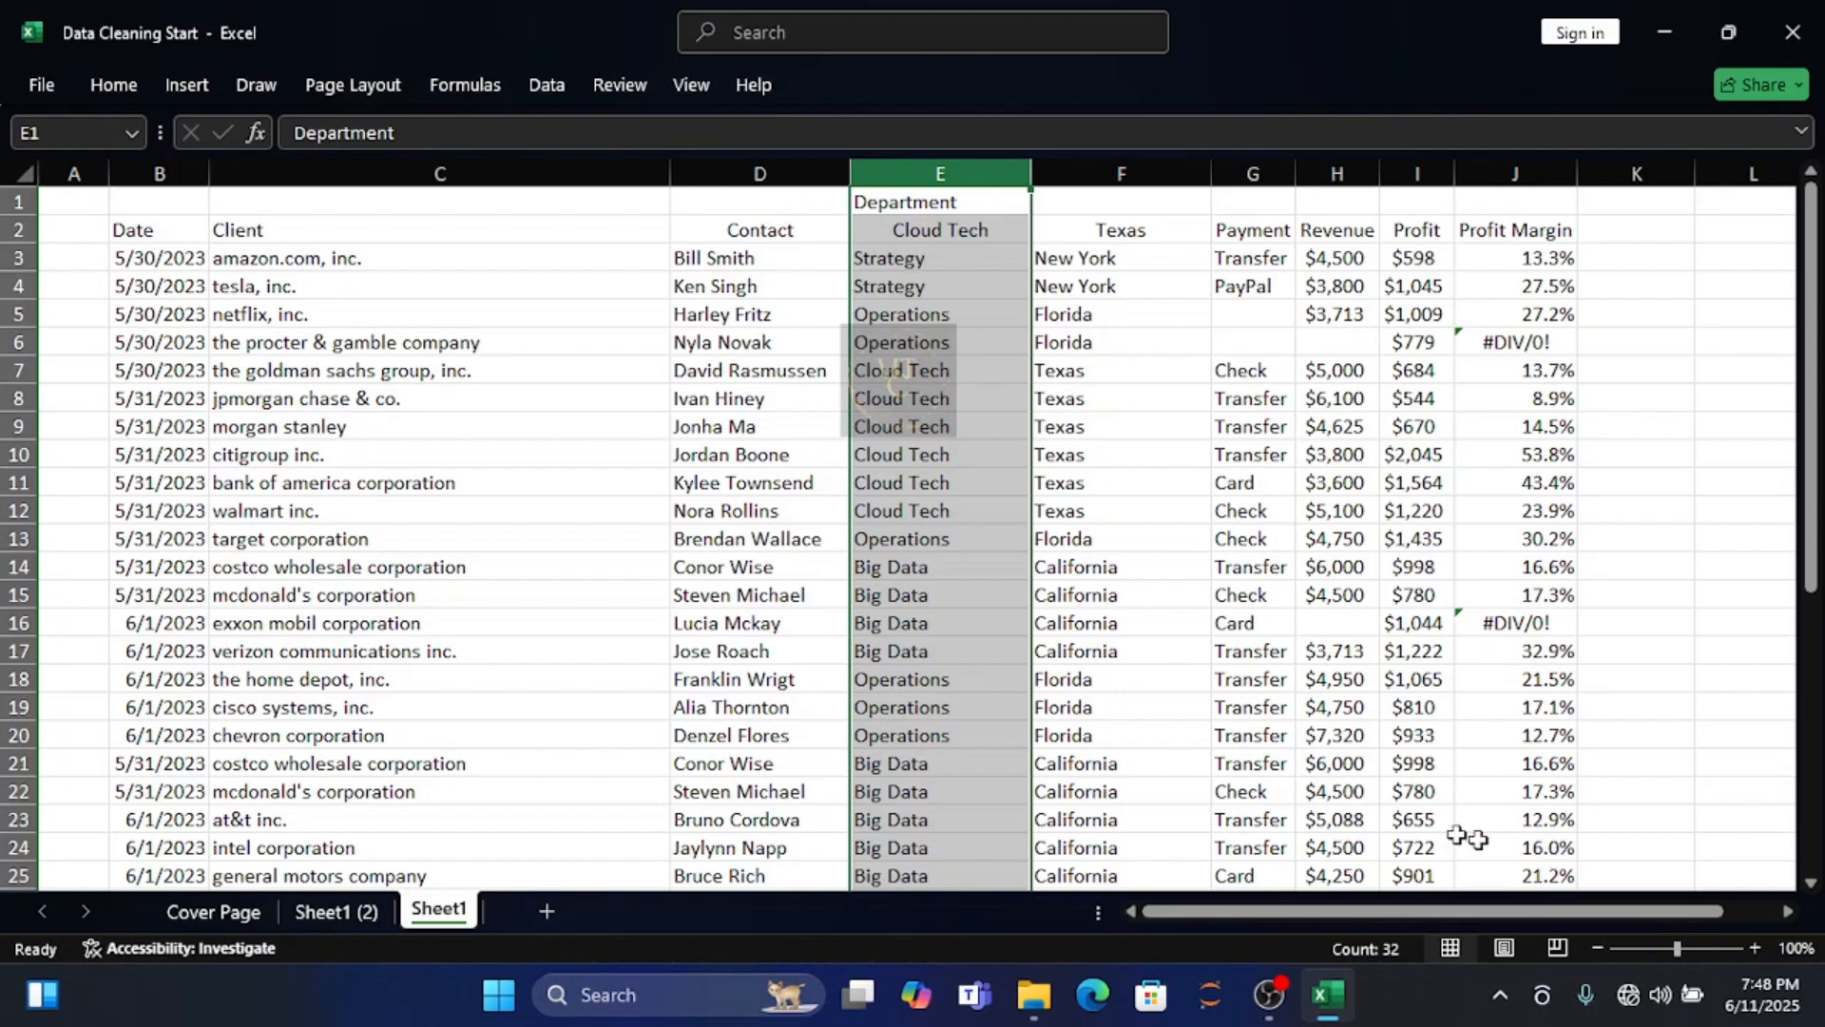
Enter the header Region in F1 above the split-off state names
left_click(1104, 209)
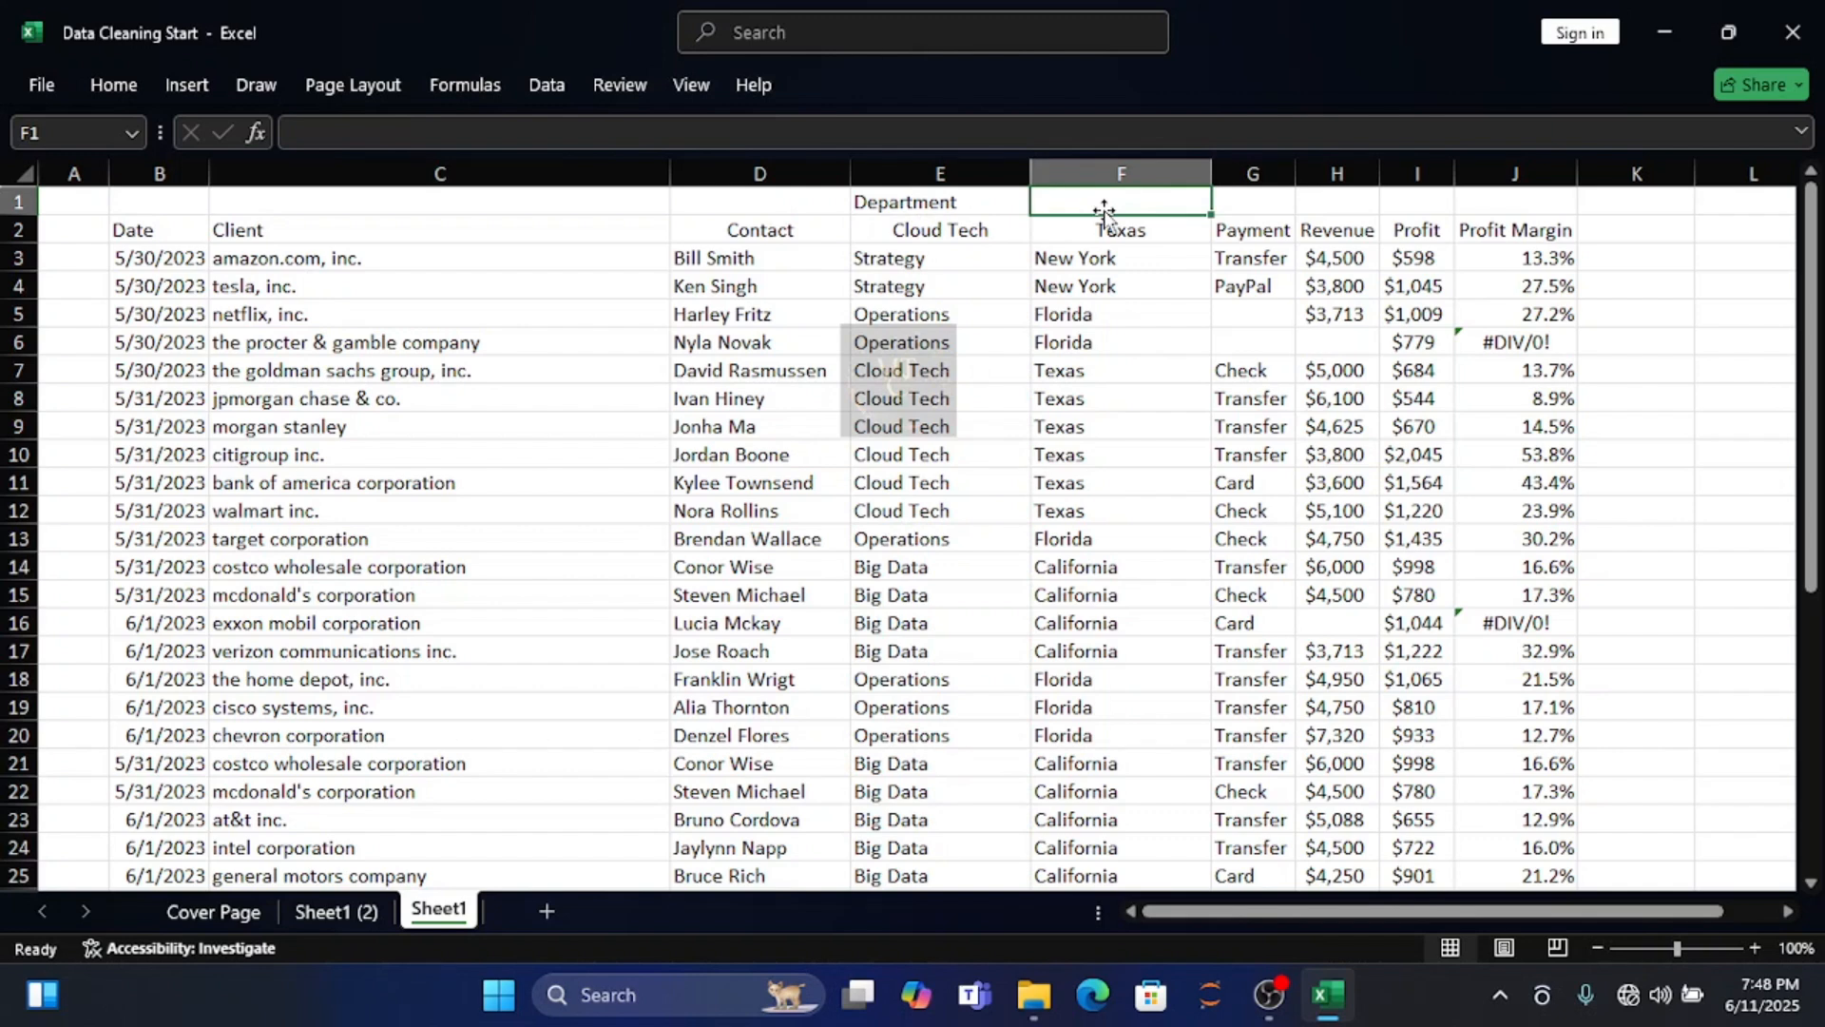
type("Re")
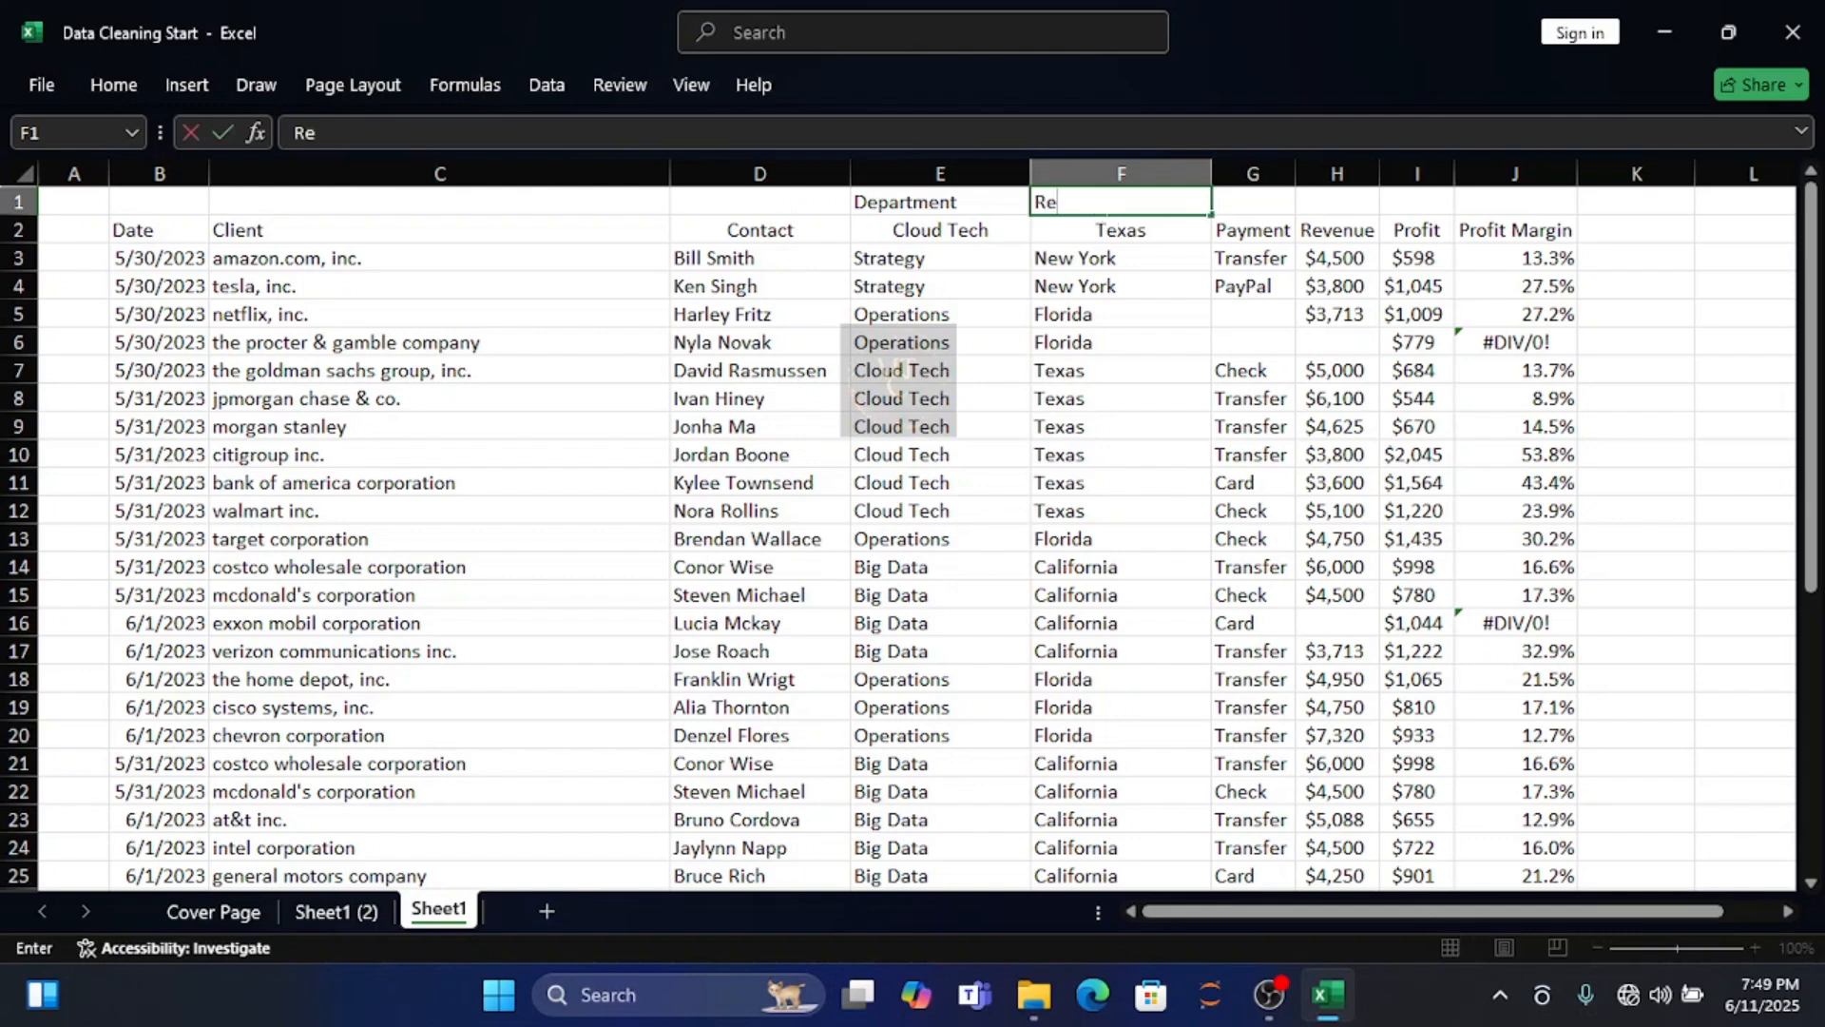
type("gion")
left_click(1087, 228)
double_click(1086, 228)
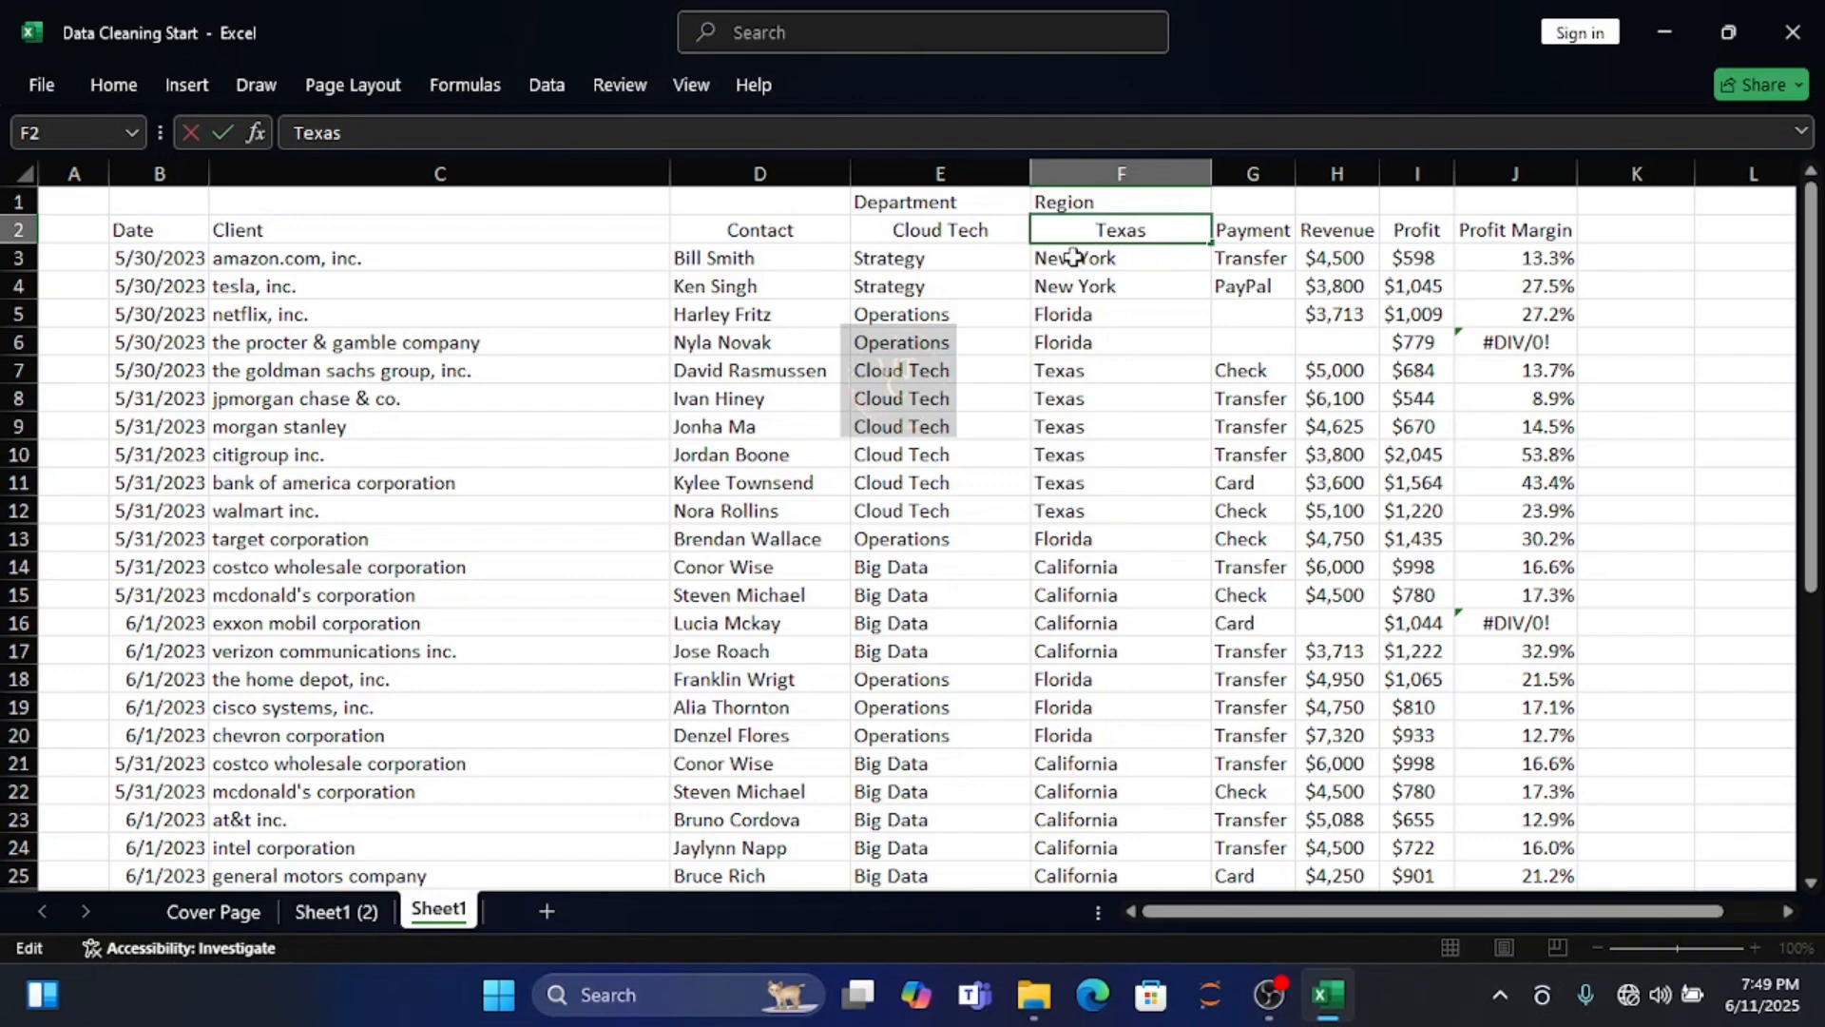
left_click_drag(1096, 229, 1147, 229)
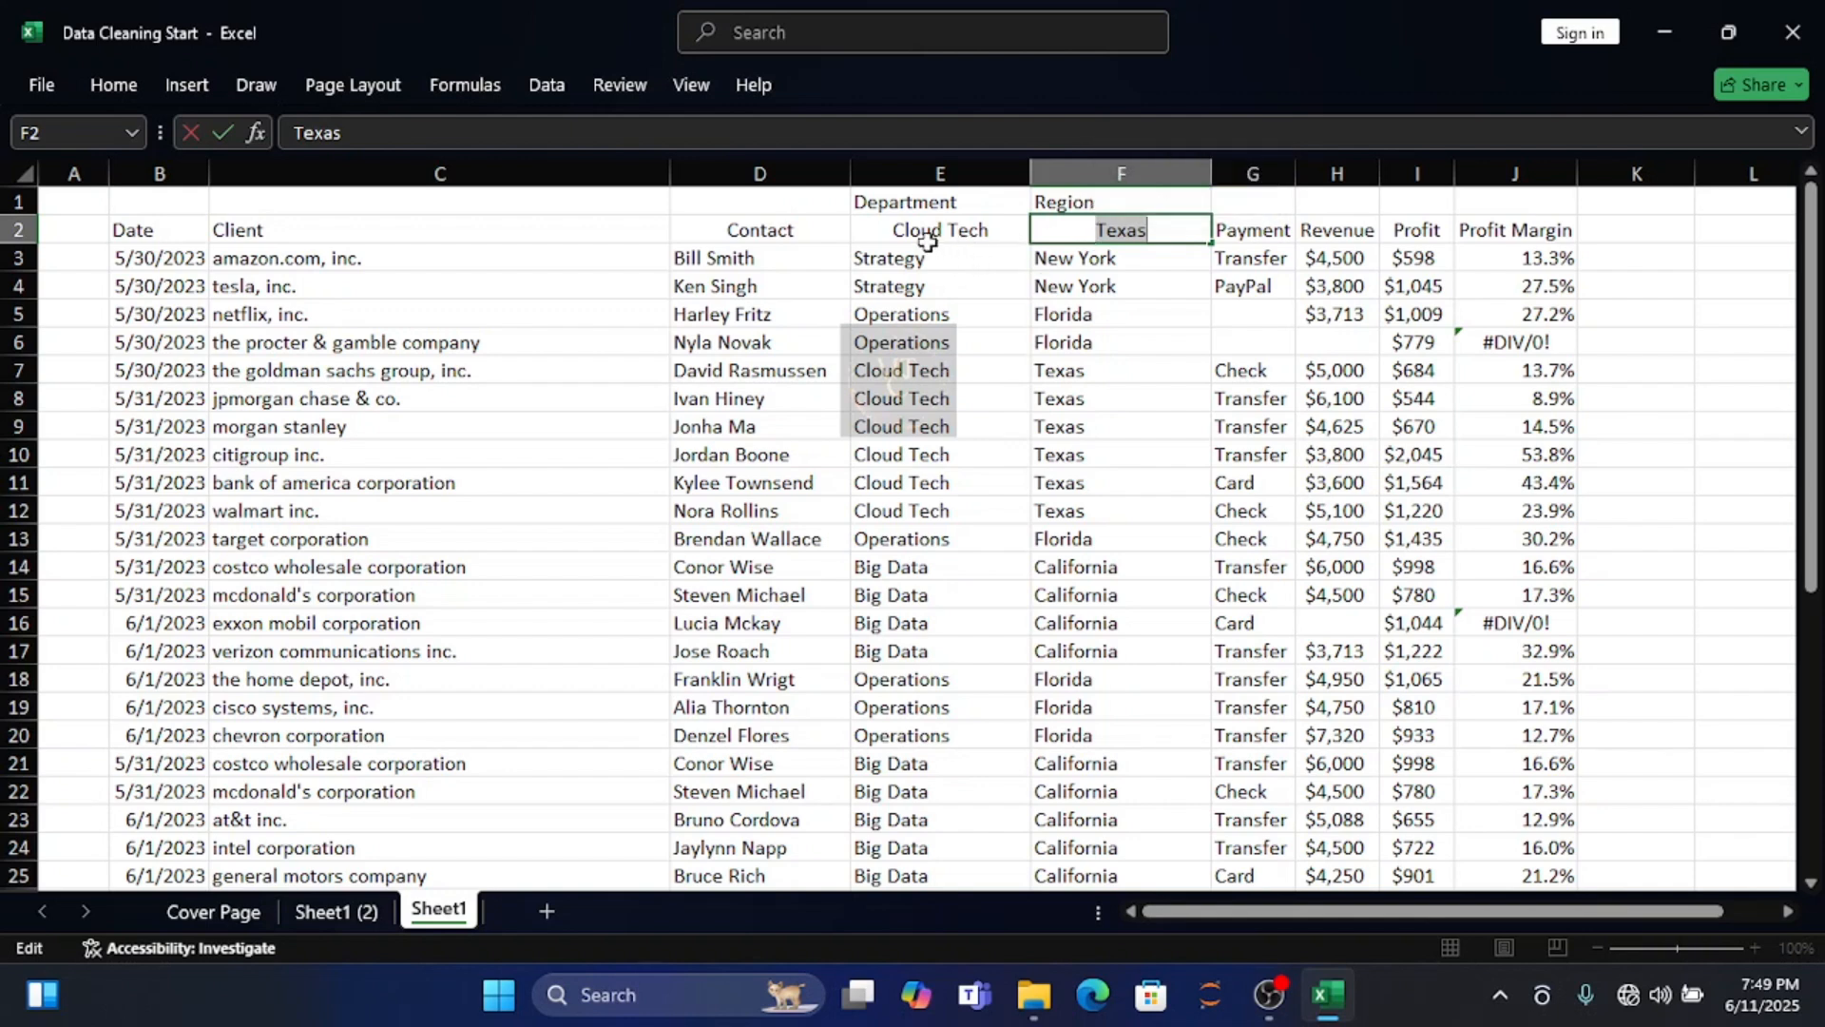
left_click(1079, 234)
left_click(1158, 285)
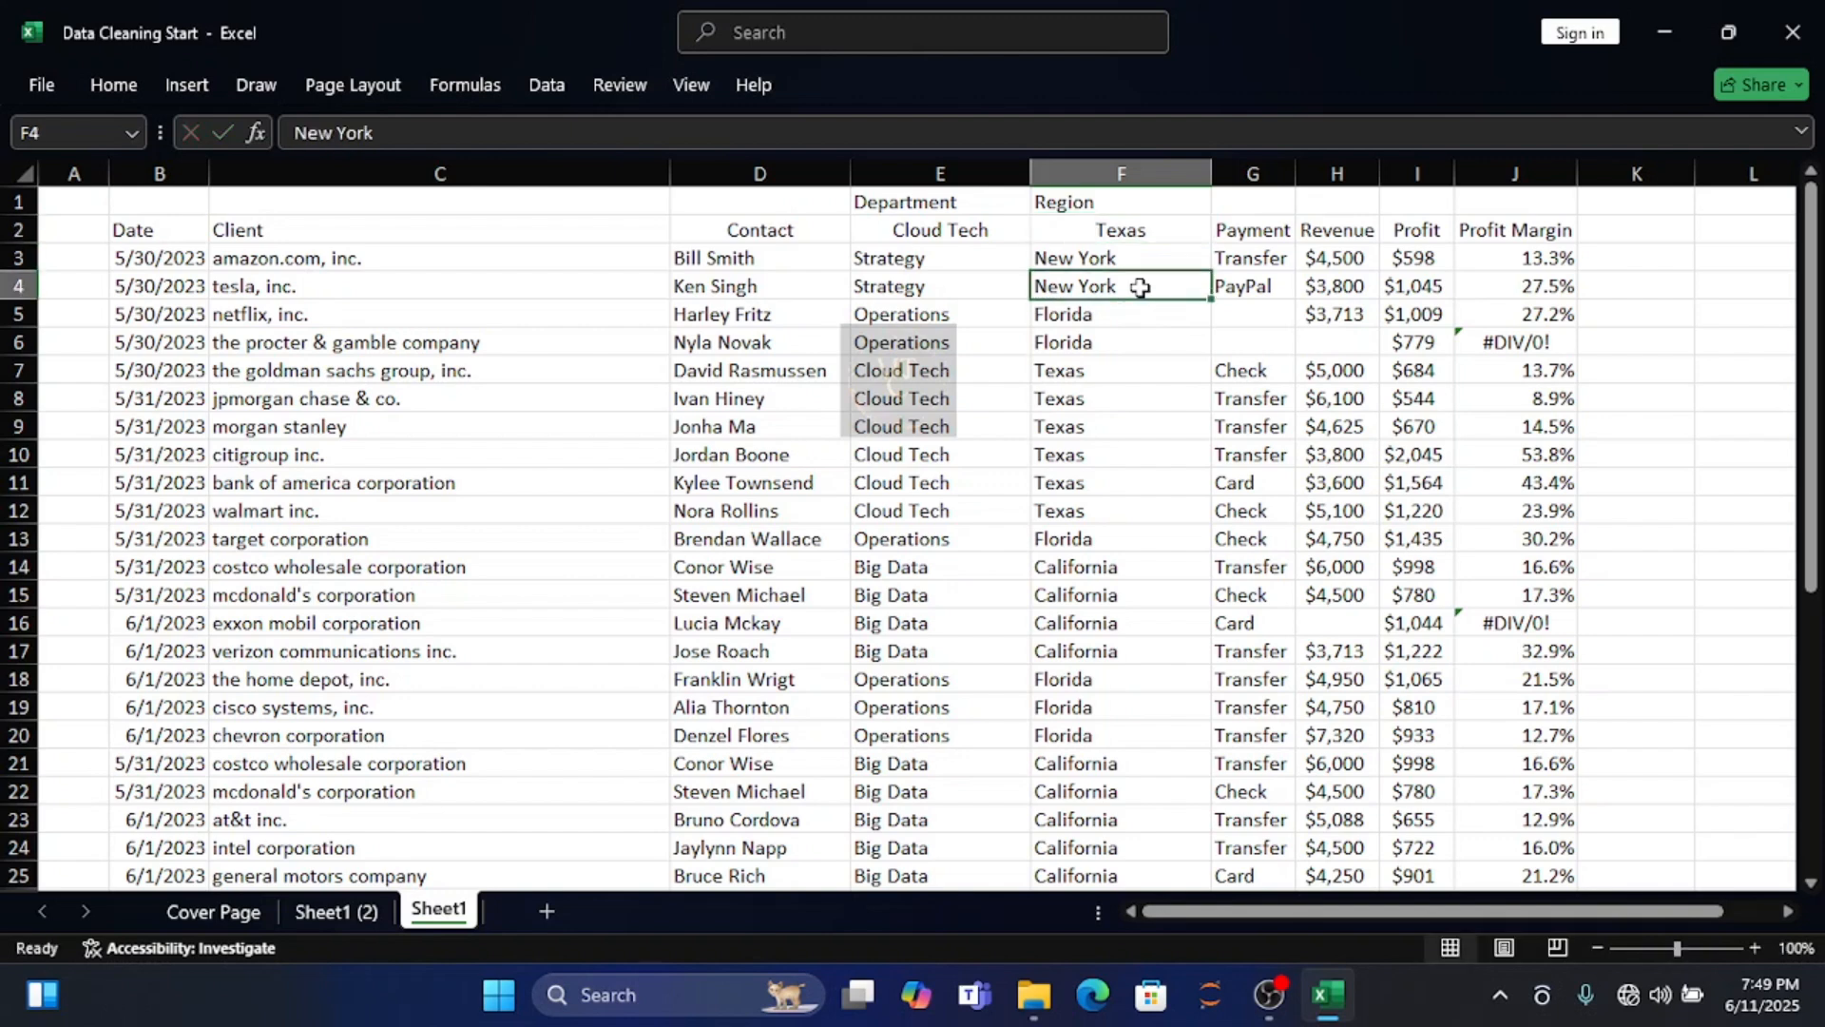
Left-align the whole Department column E and the whole Region column F
left_click(930, 173)
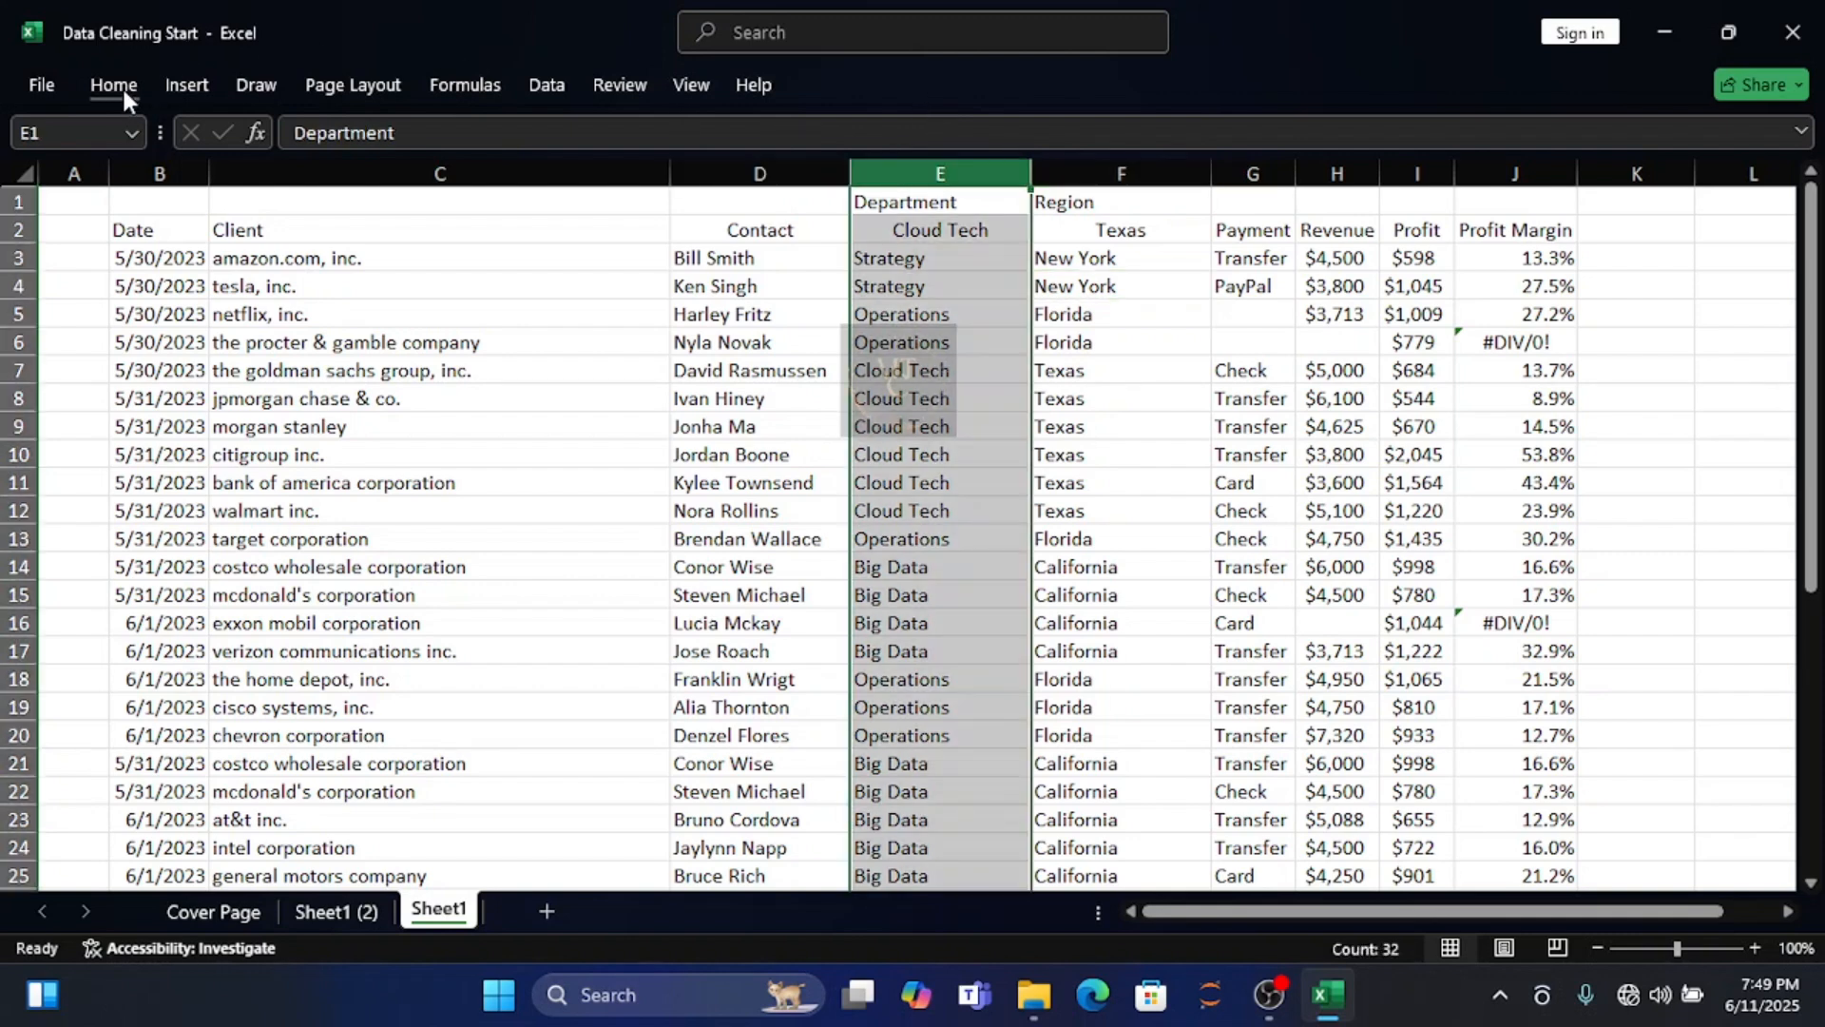
left_click(123, 89)
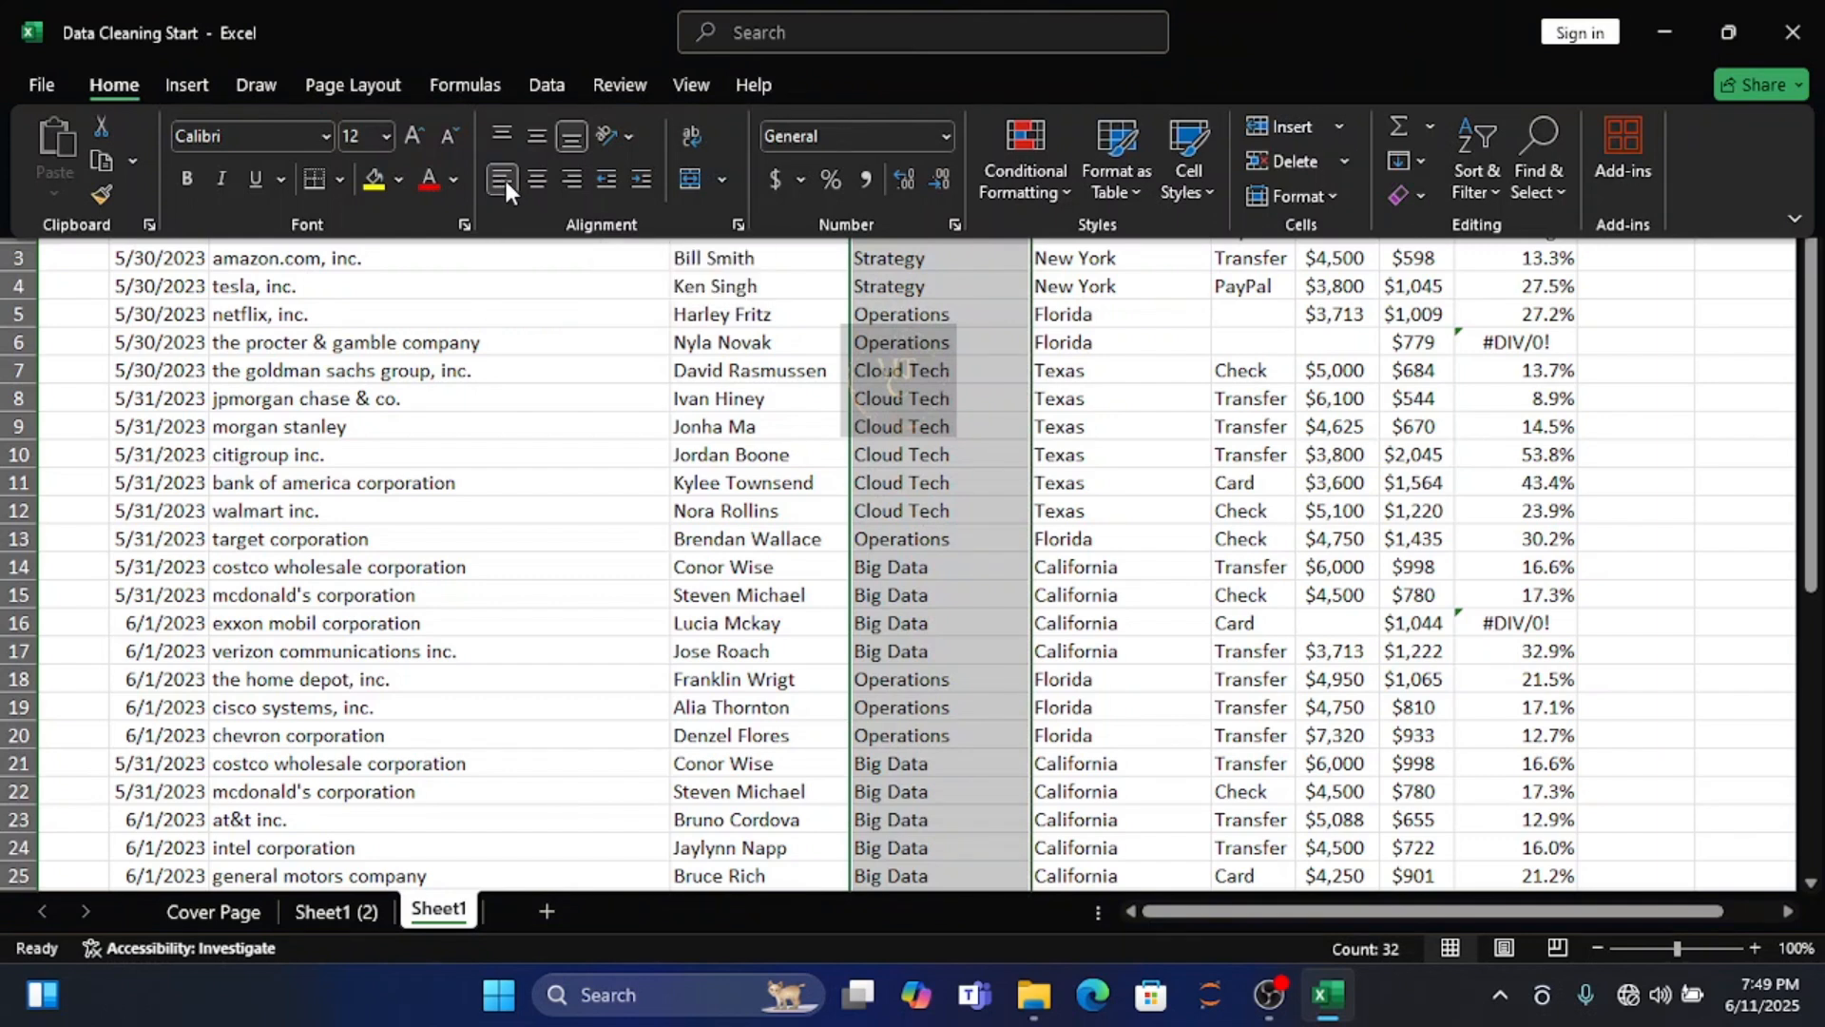
left_click(1117, 395)
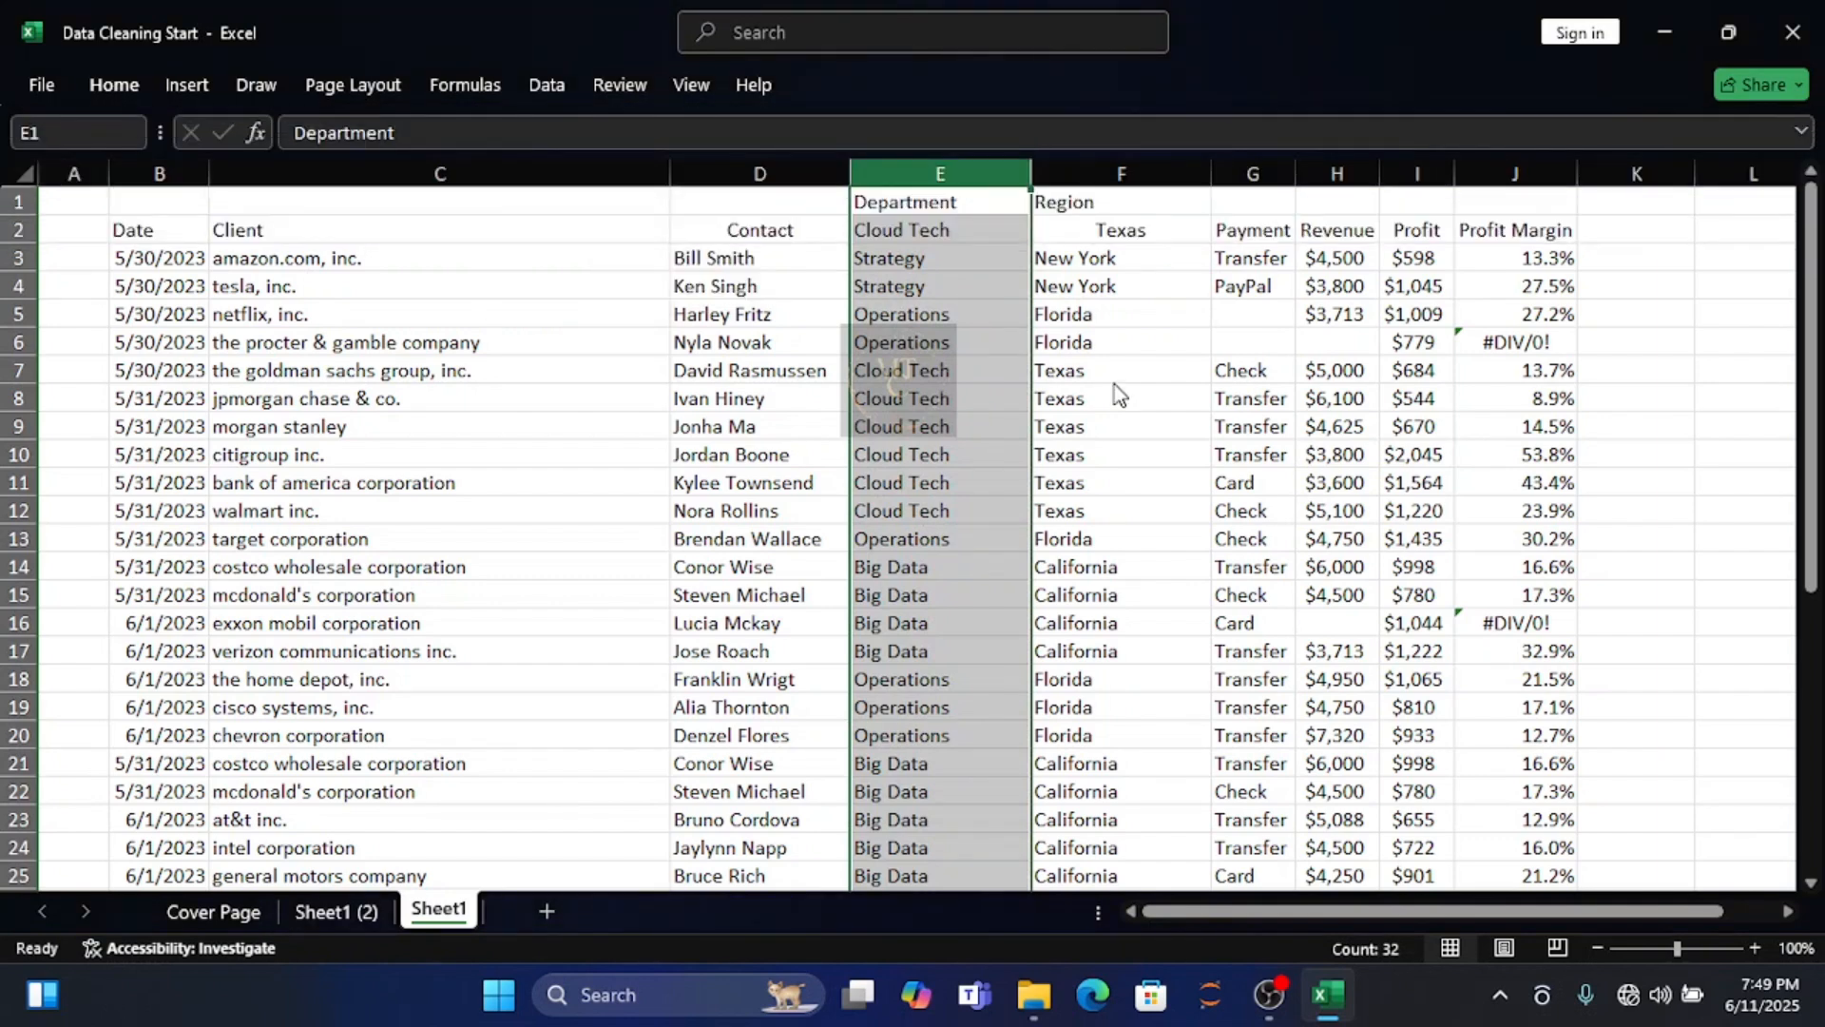
left_click(1103, 174)
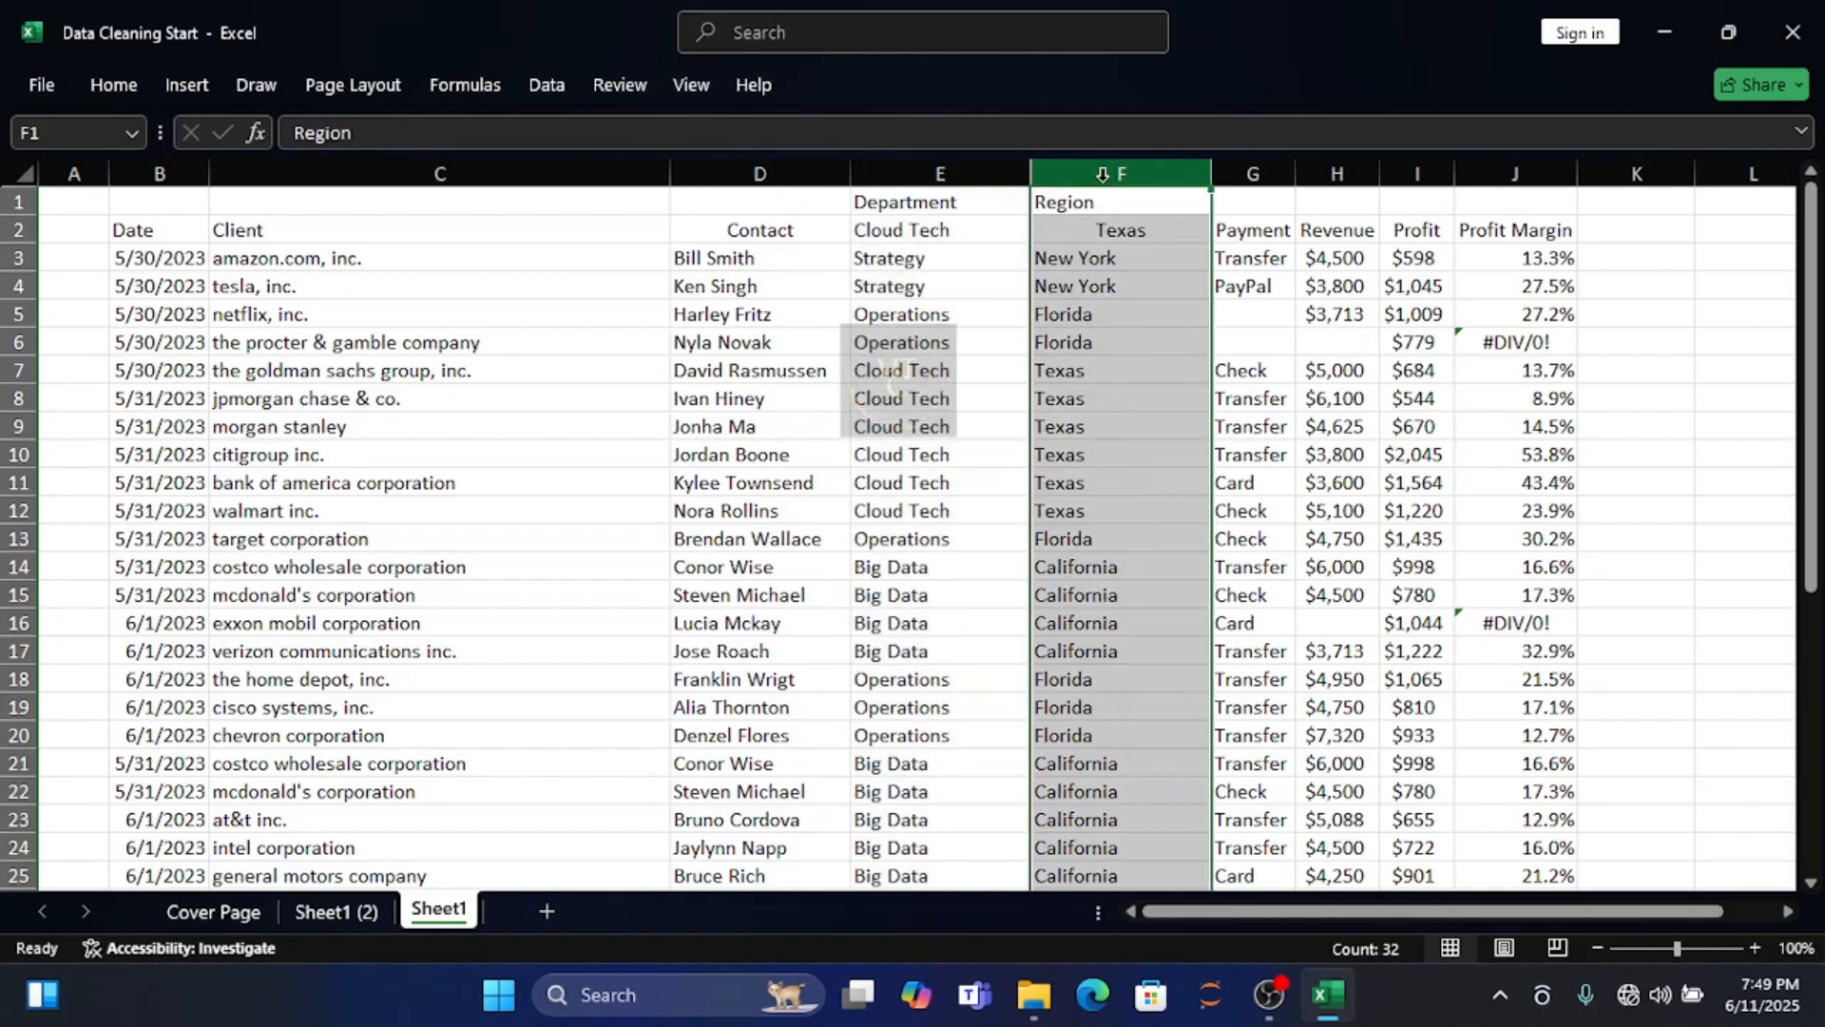
left_click(116, 86)
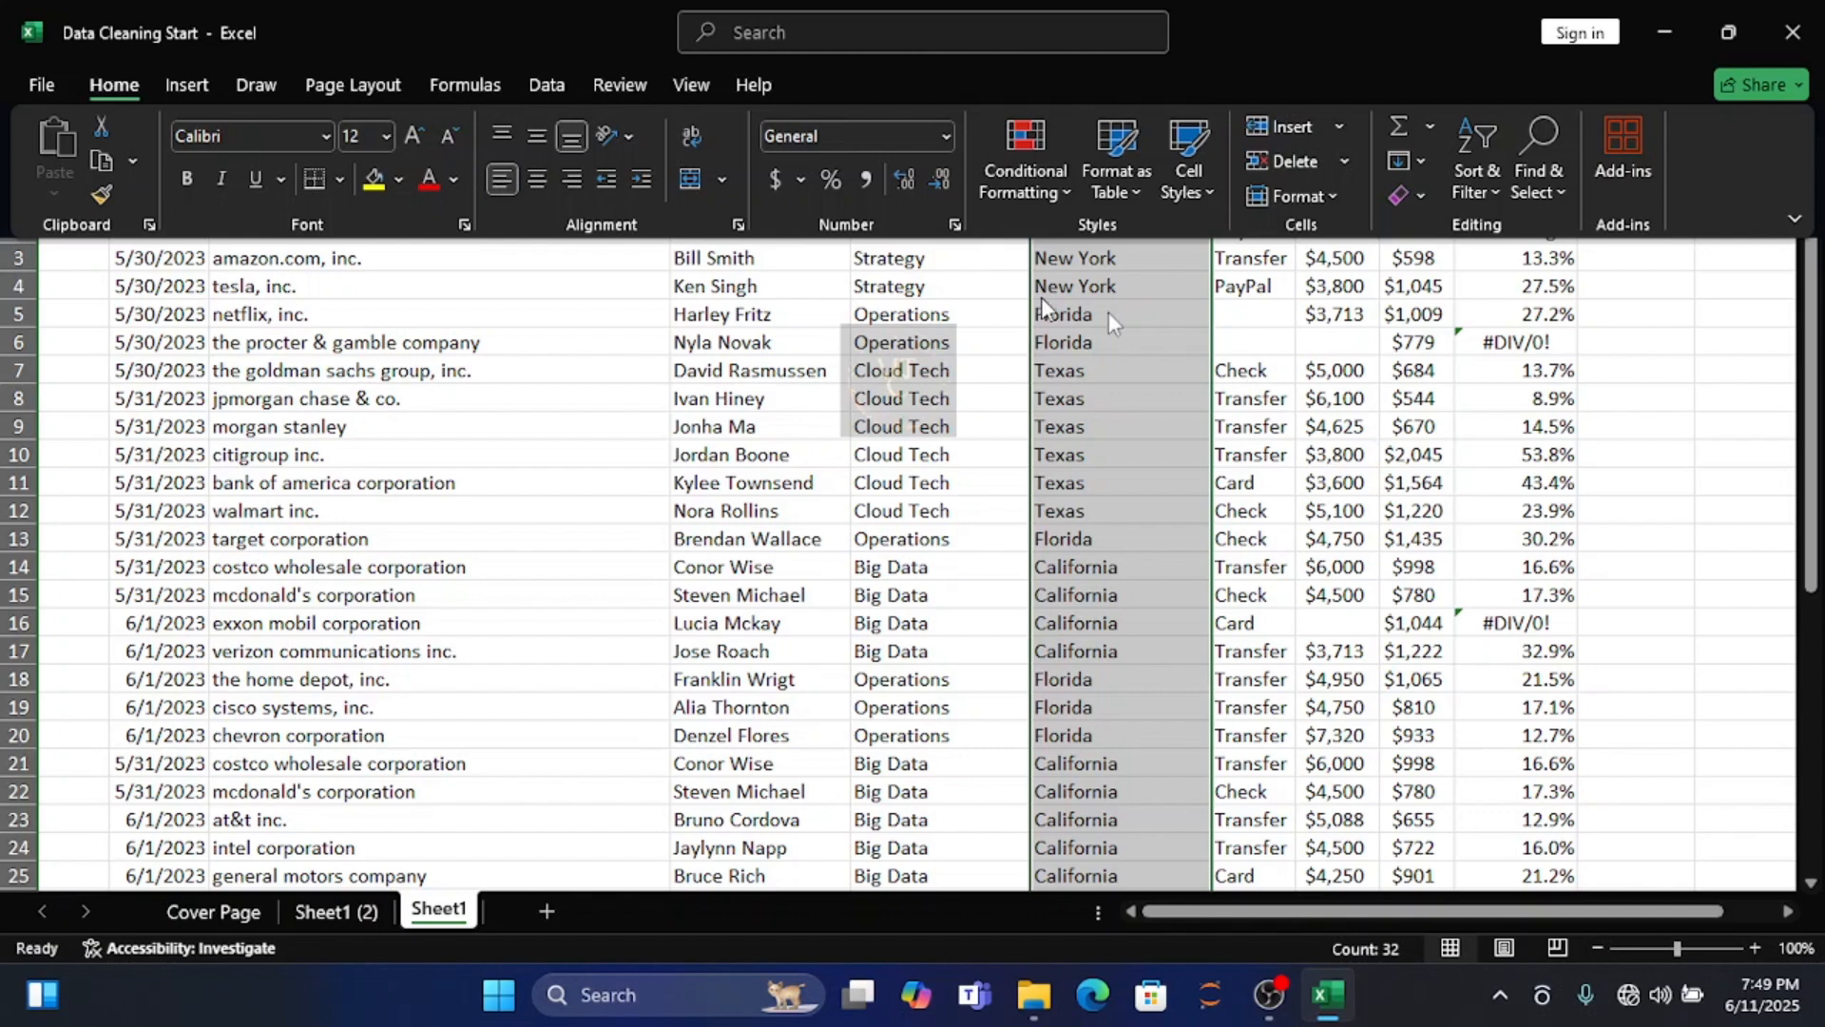
left_click(1267, 326)
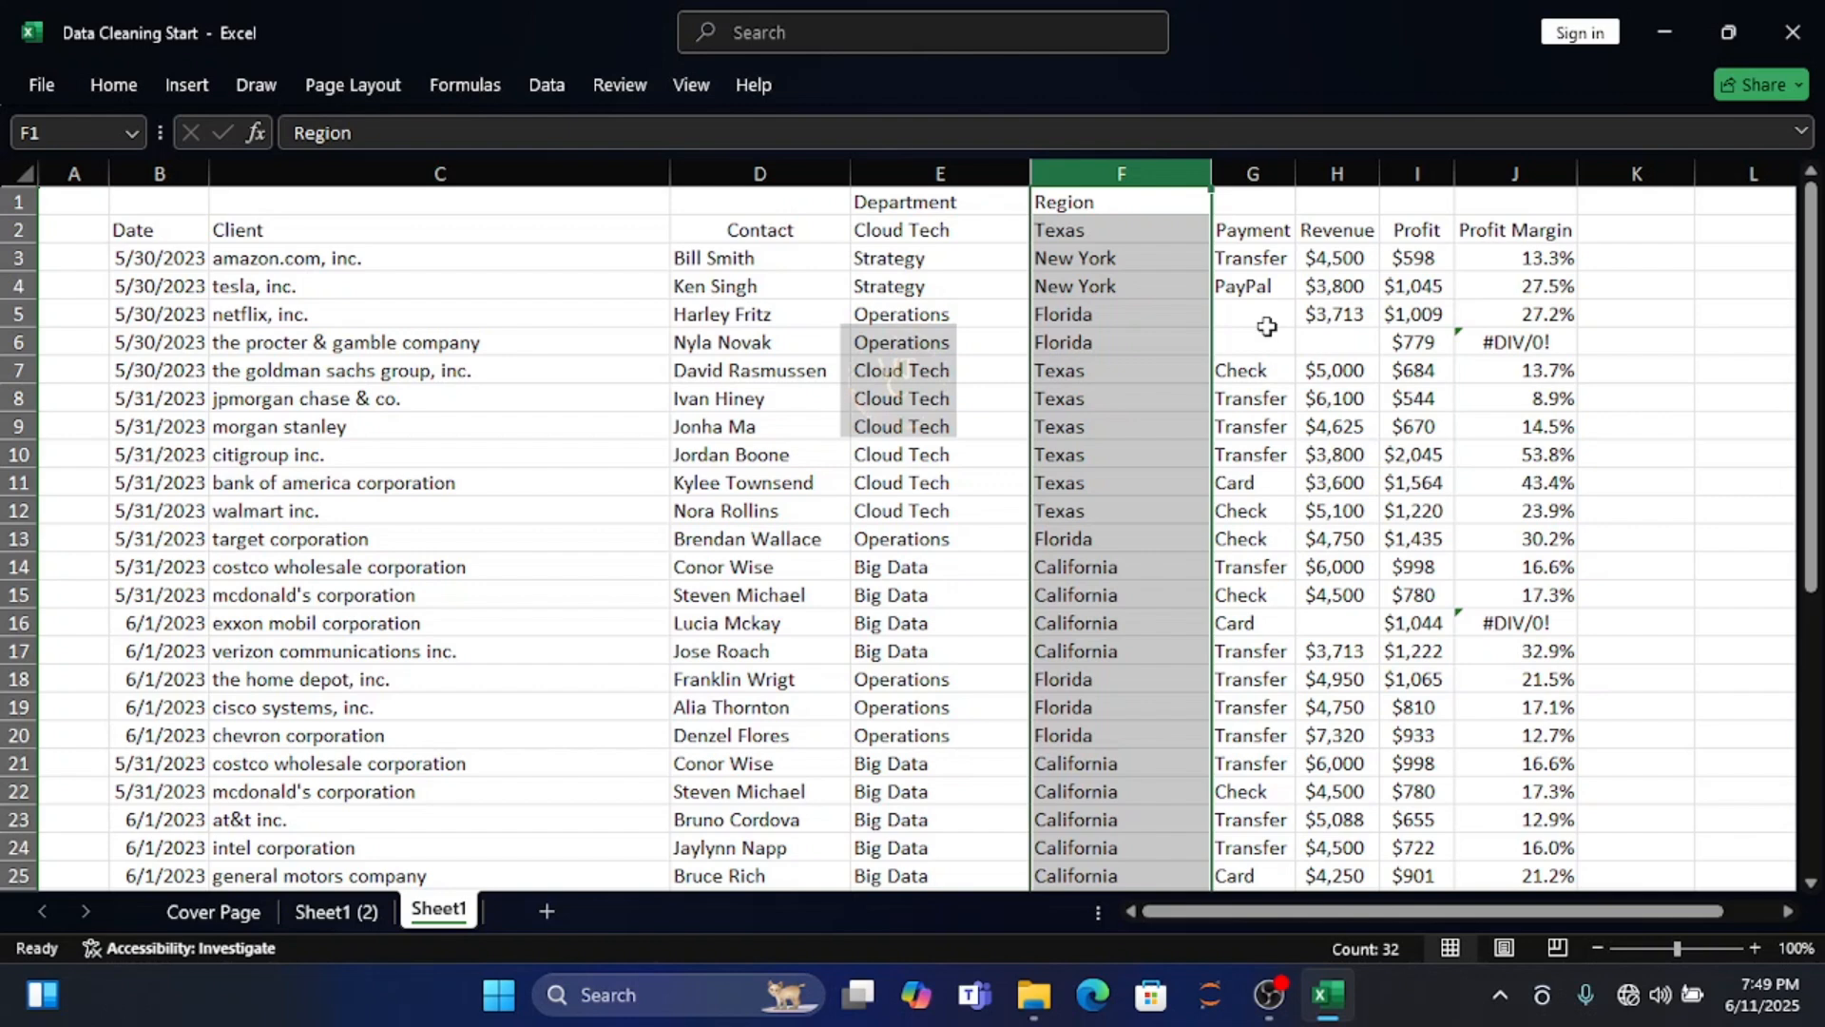
left_click(1264, 324)
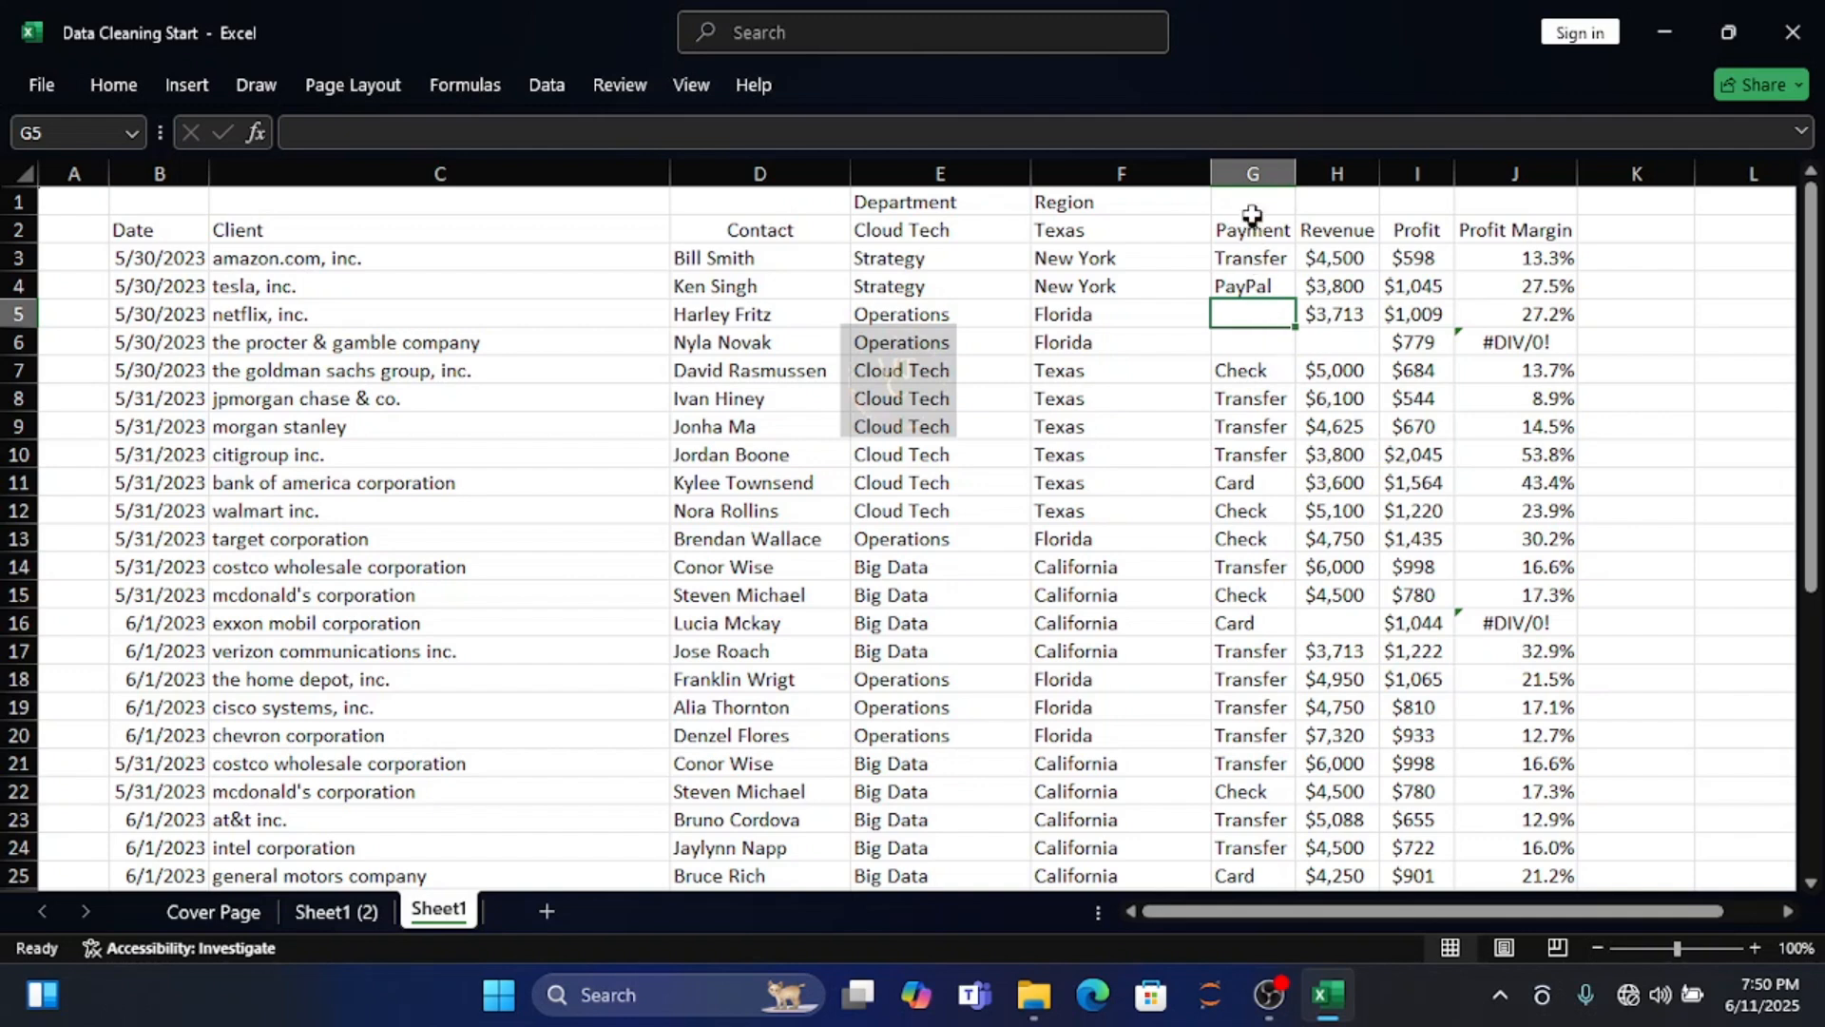
left_click(1254, 161)
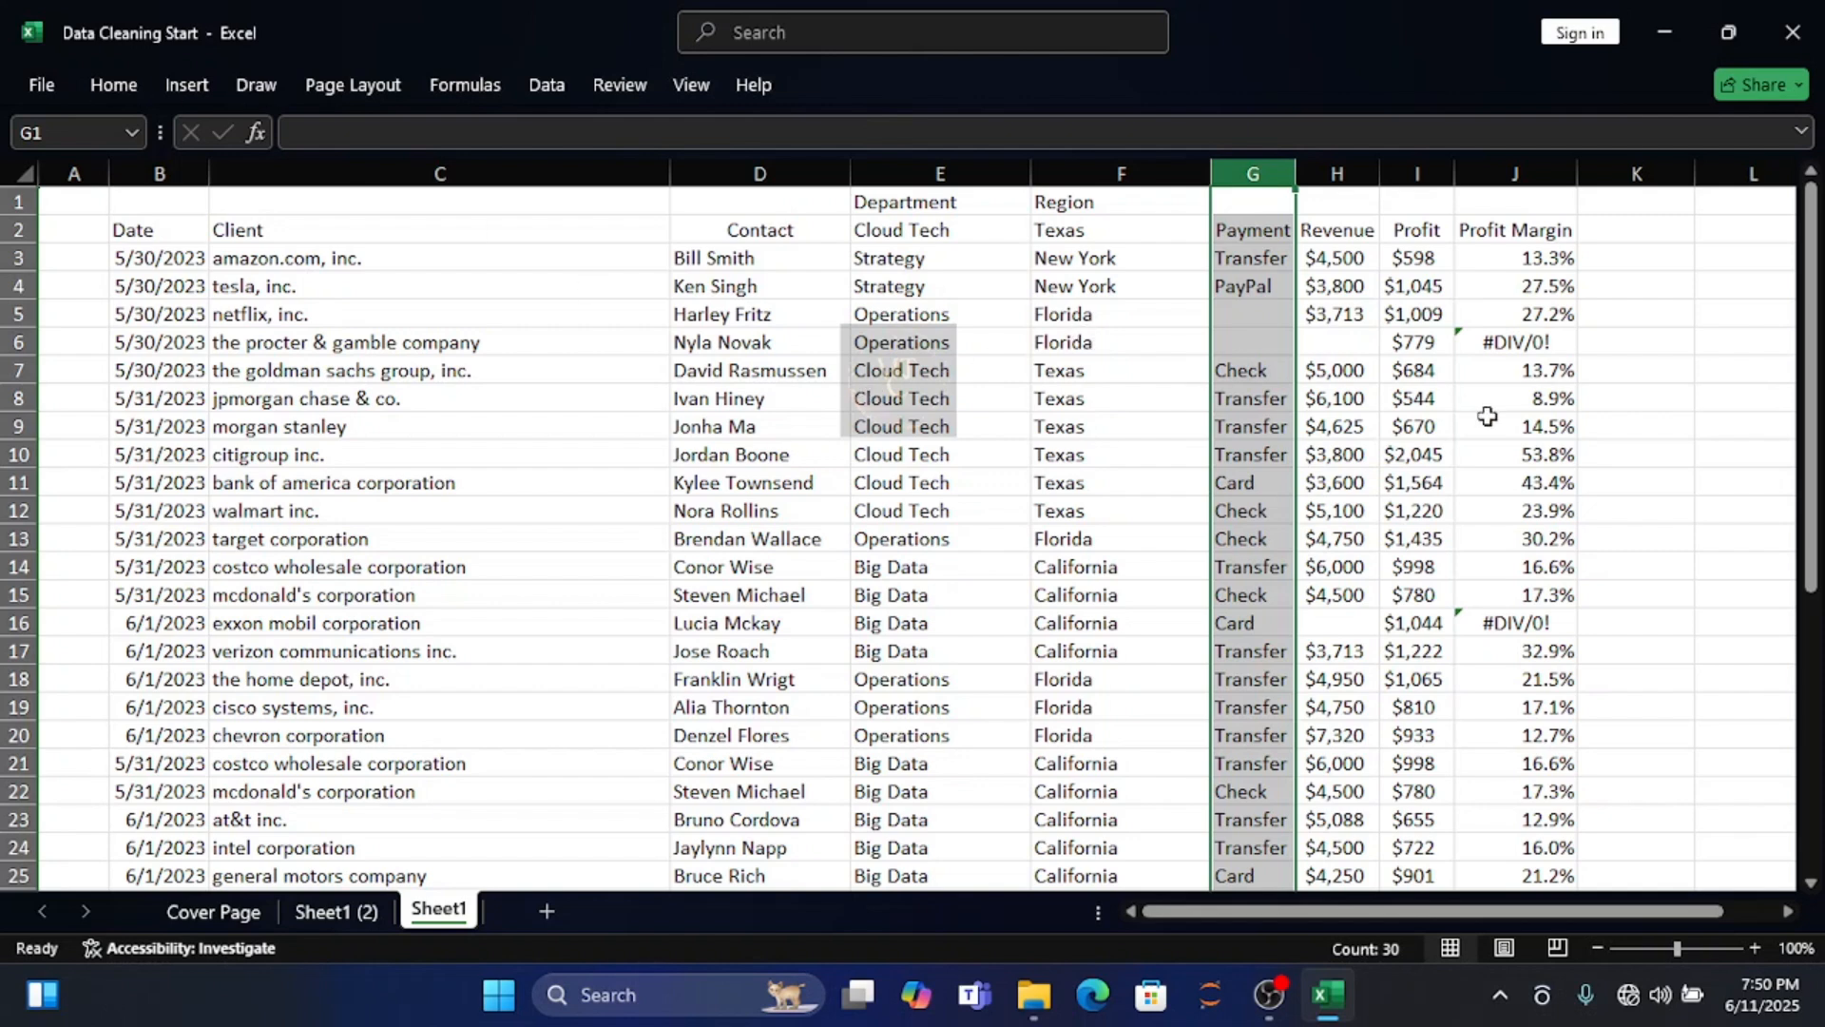
left_click(1224, 314)
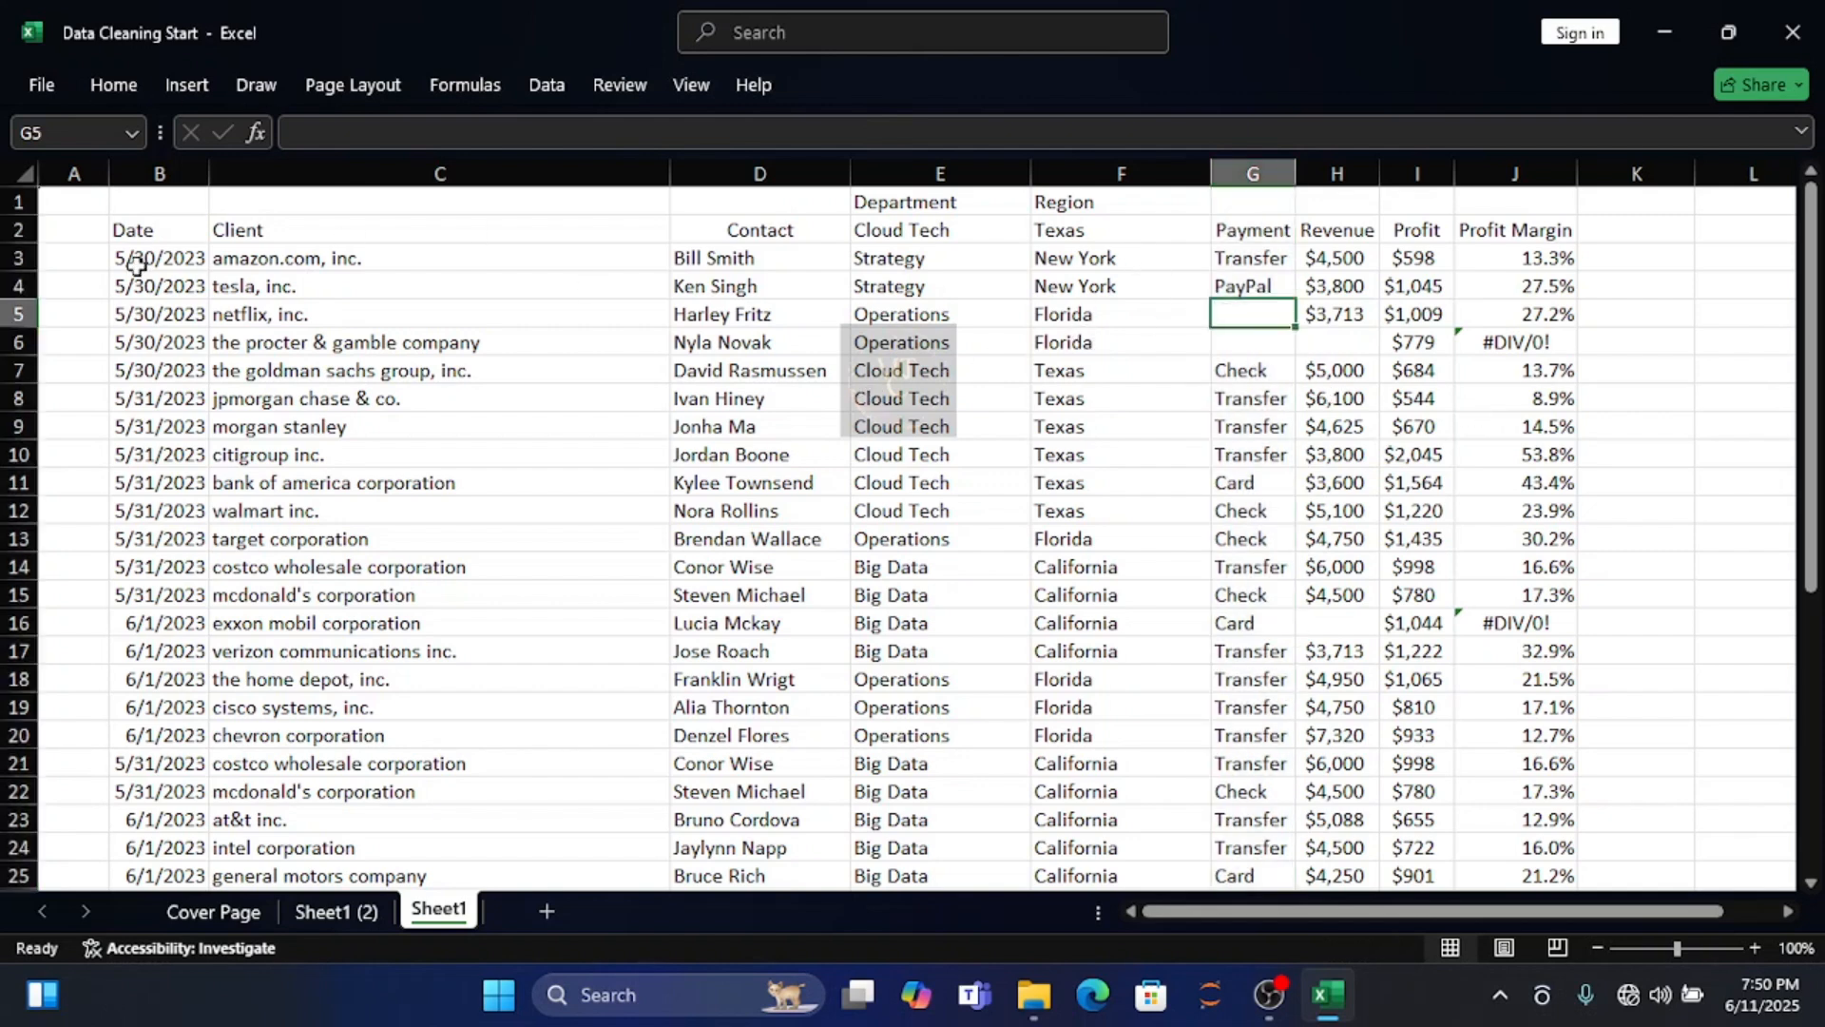
Select every blank cell in the data range with Go To Special and fill them all with NA
left_click(164, 237)
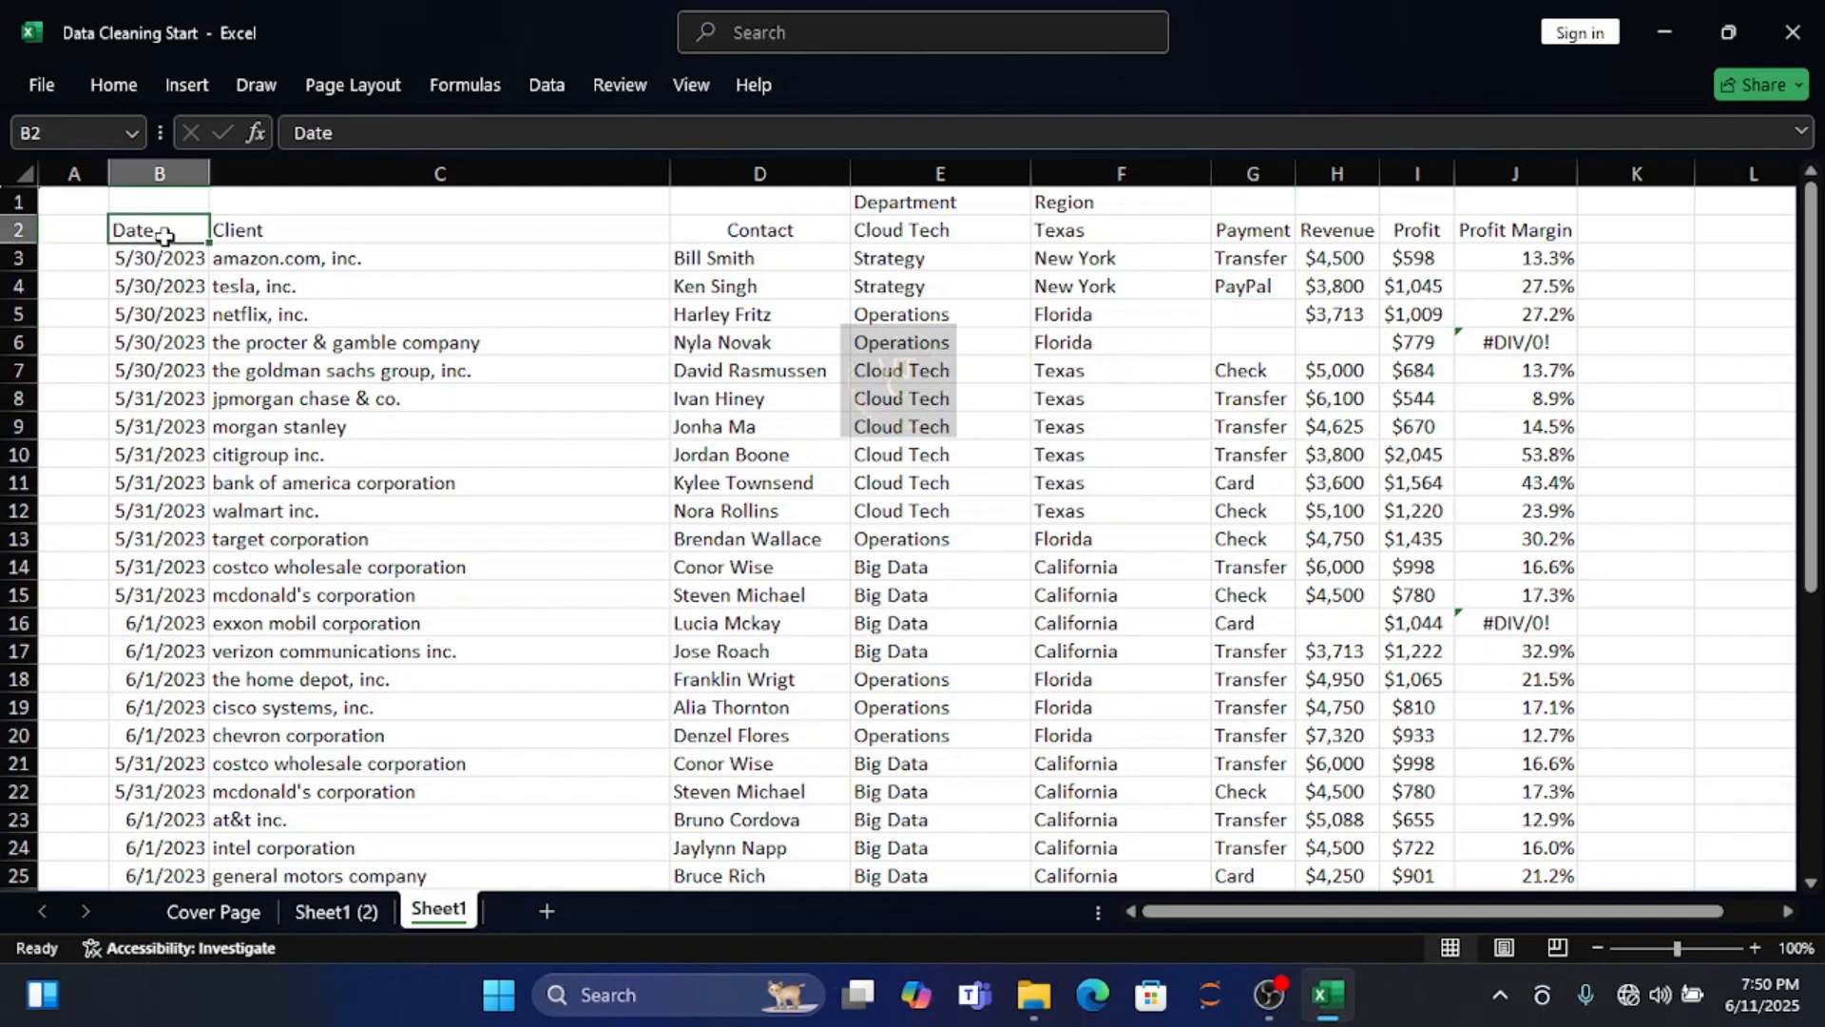
key("ctrl+a")
left_click(119, 86)
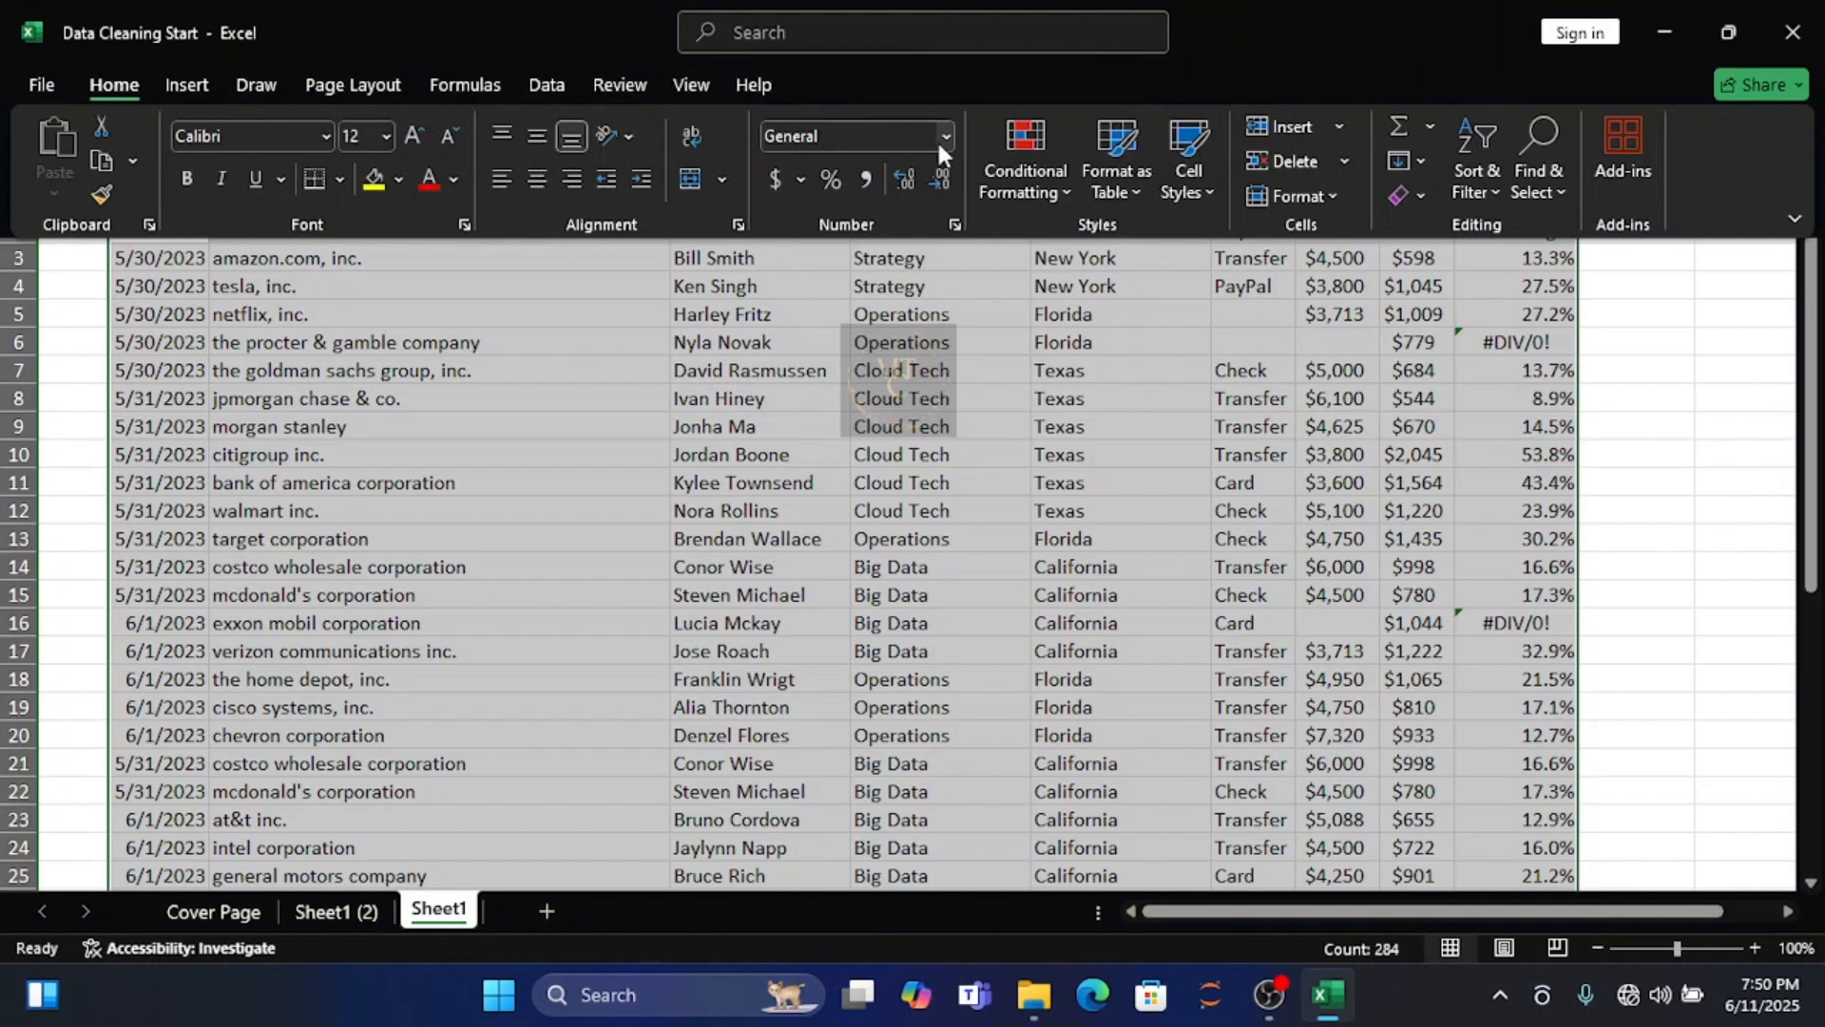
left_click(1560, 208)
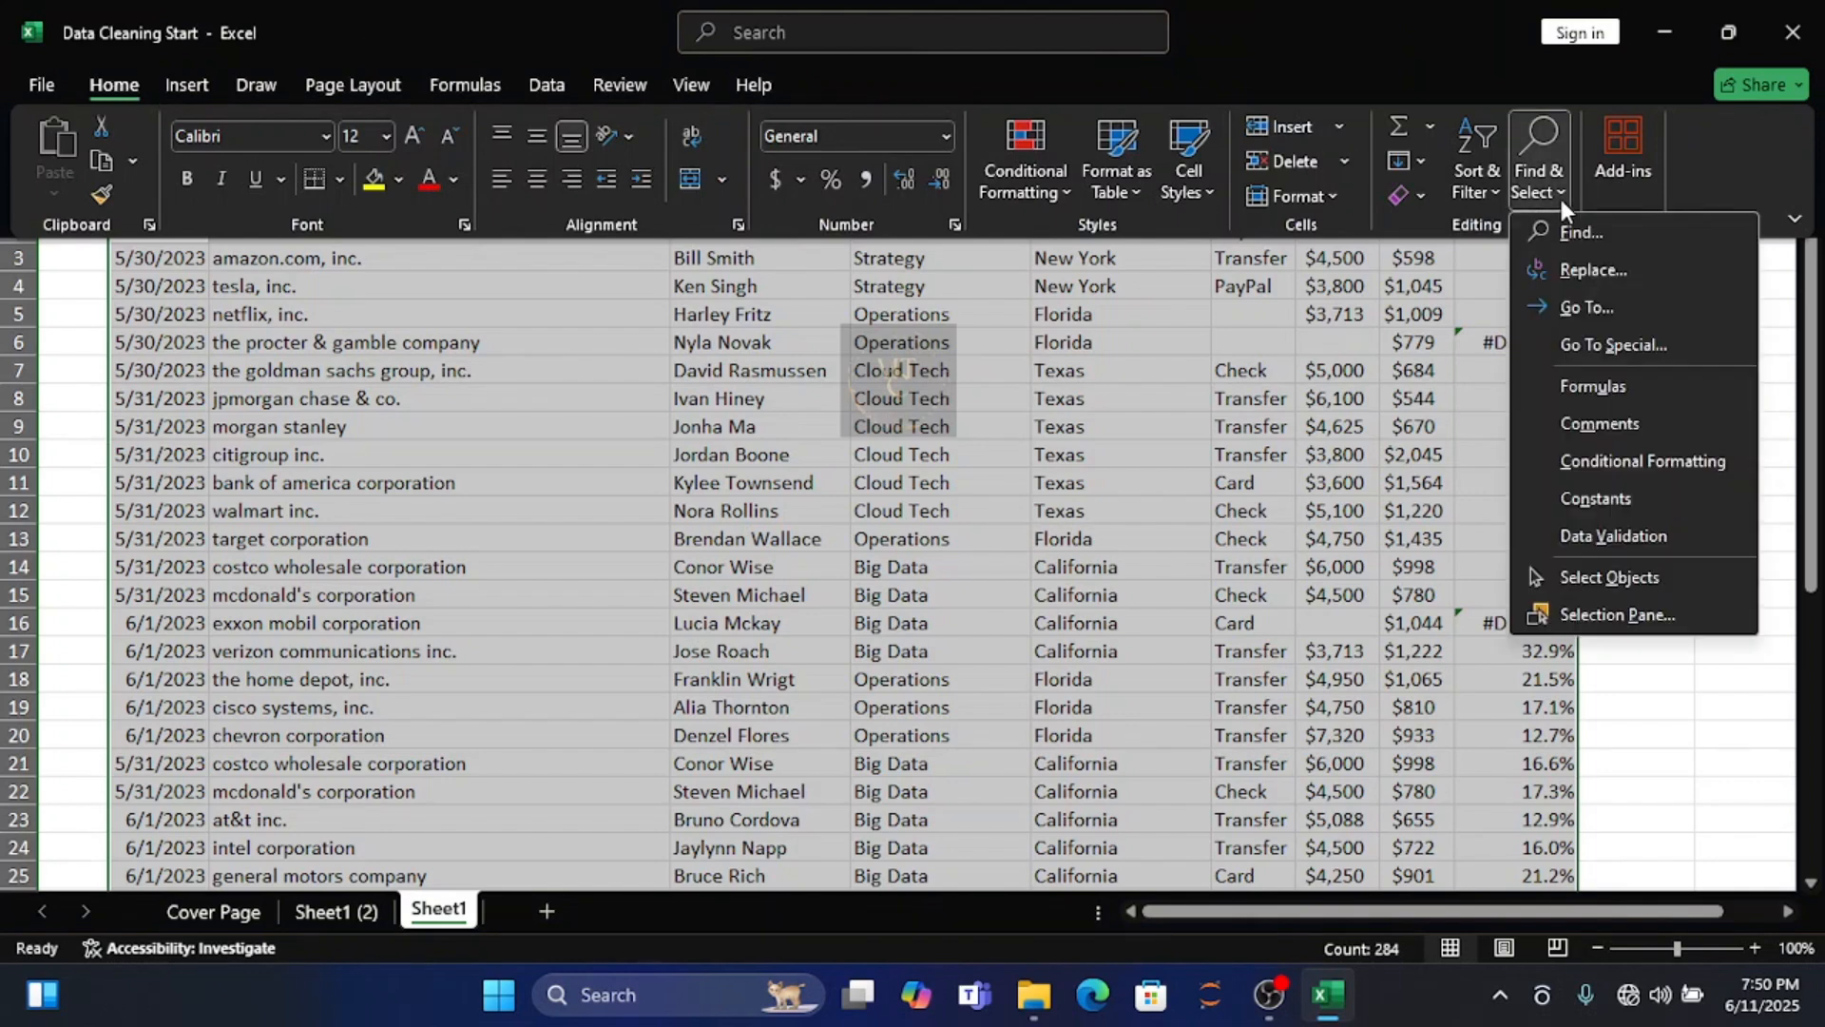
left_click(1588, 345)
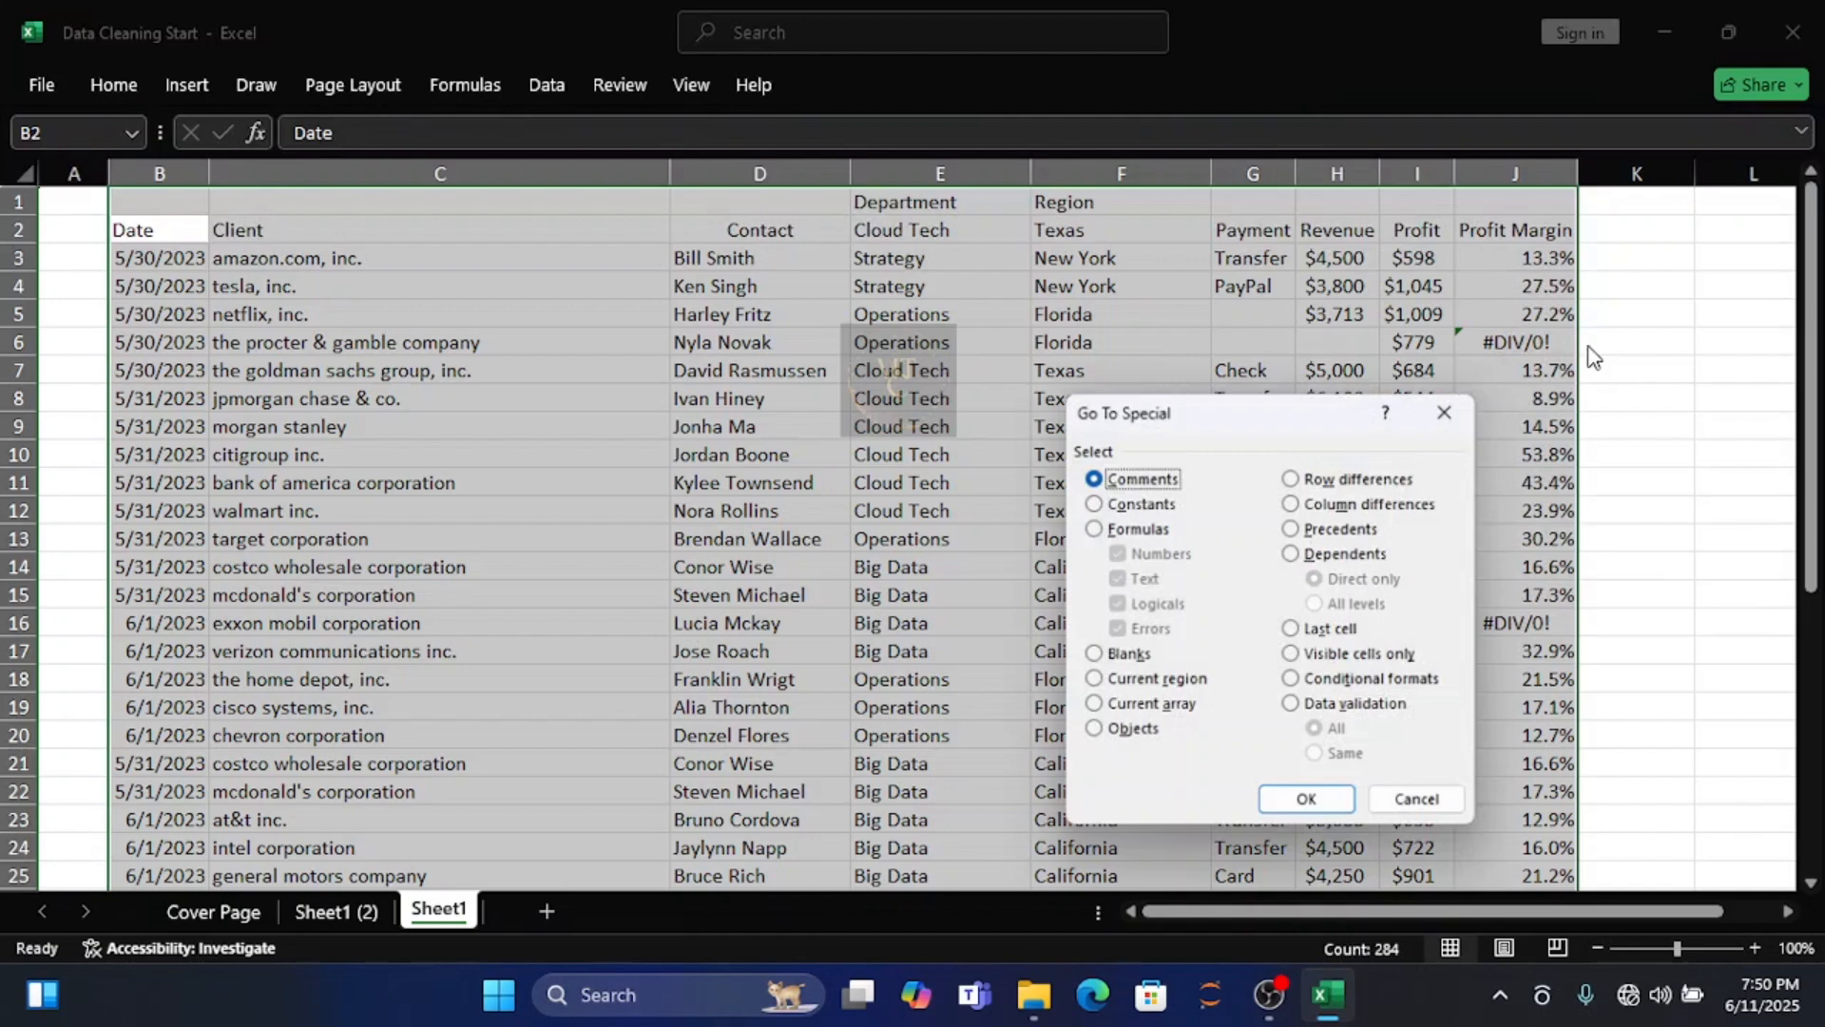
left_click(1094, 655)
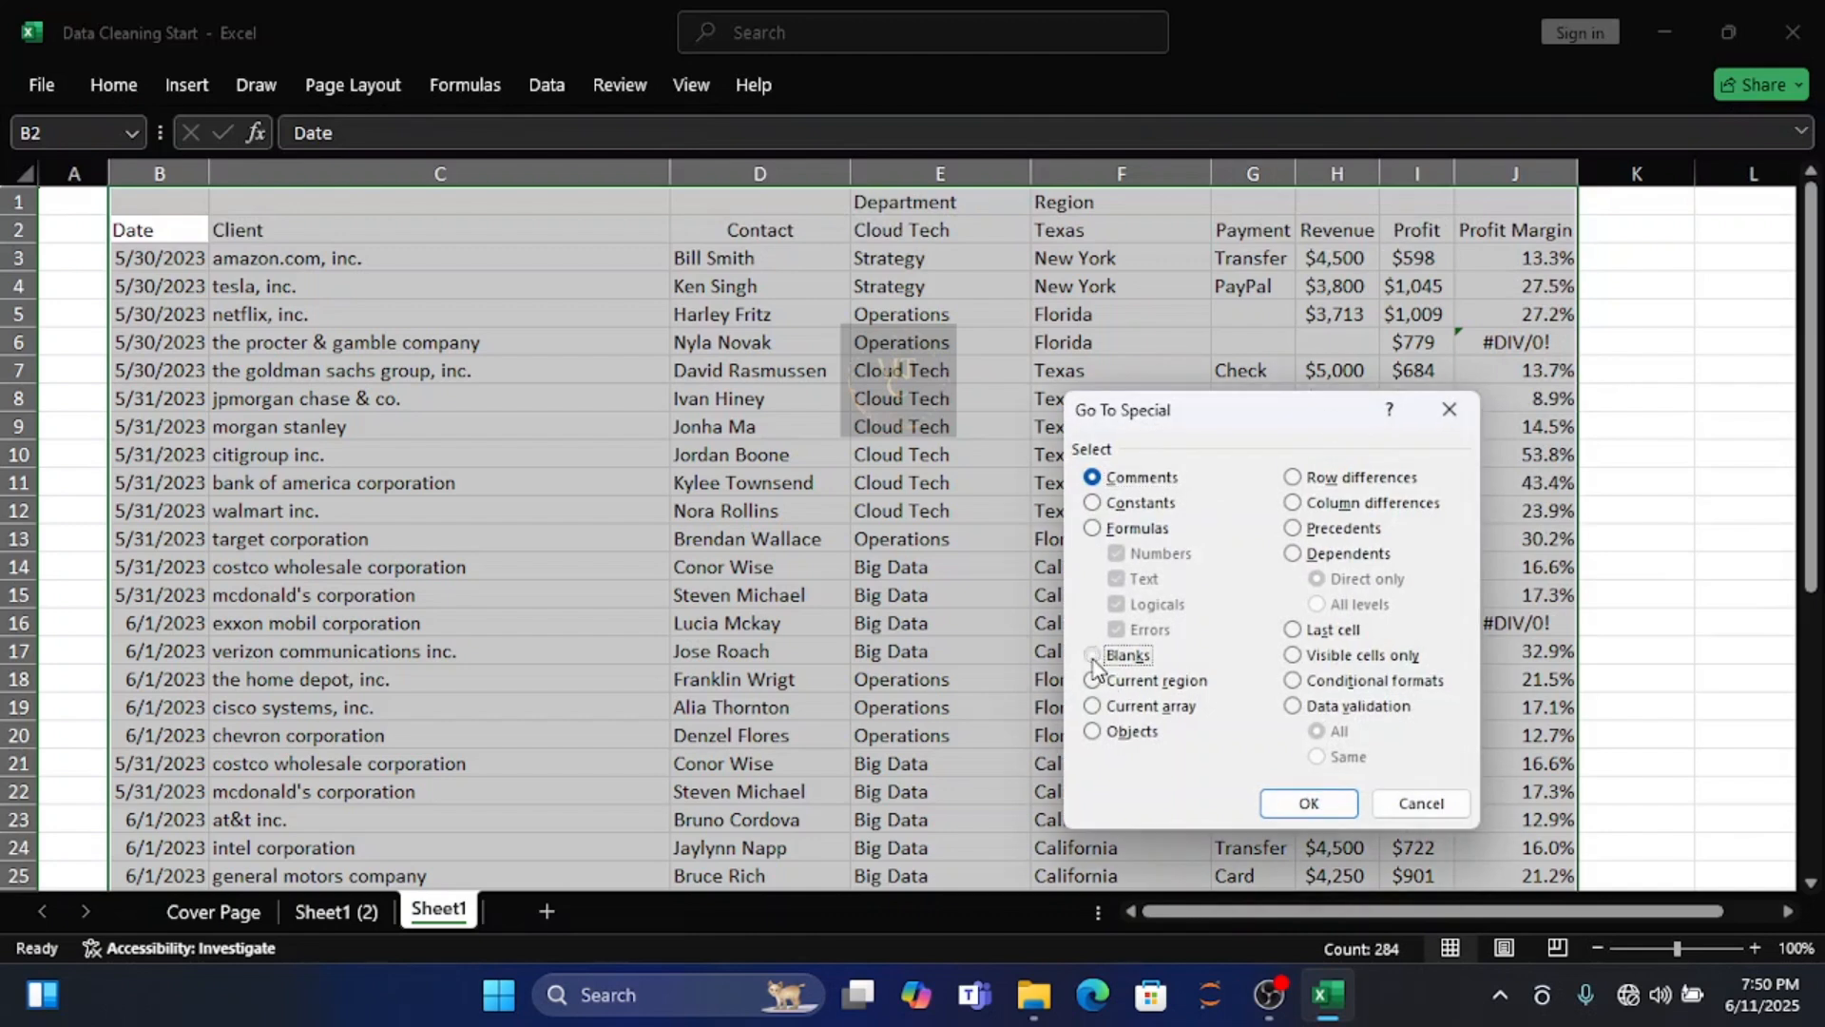
left_click(1306, 805)
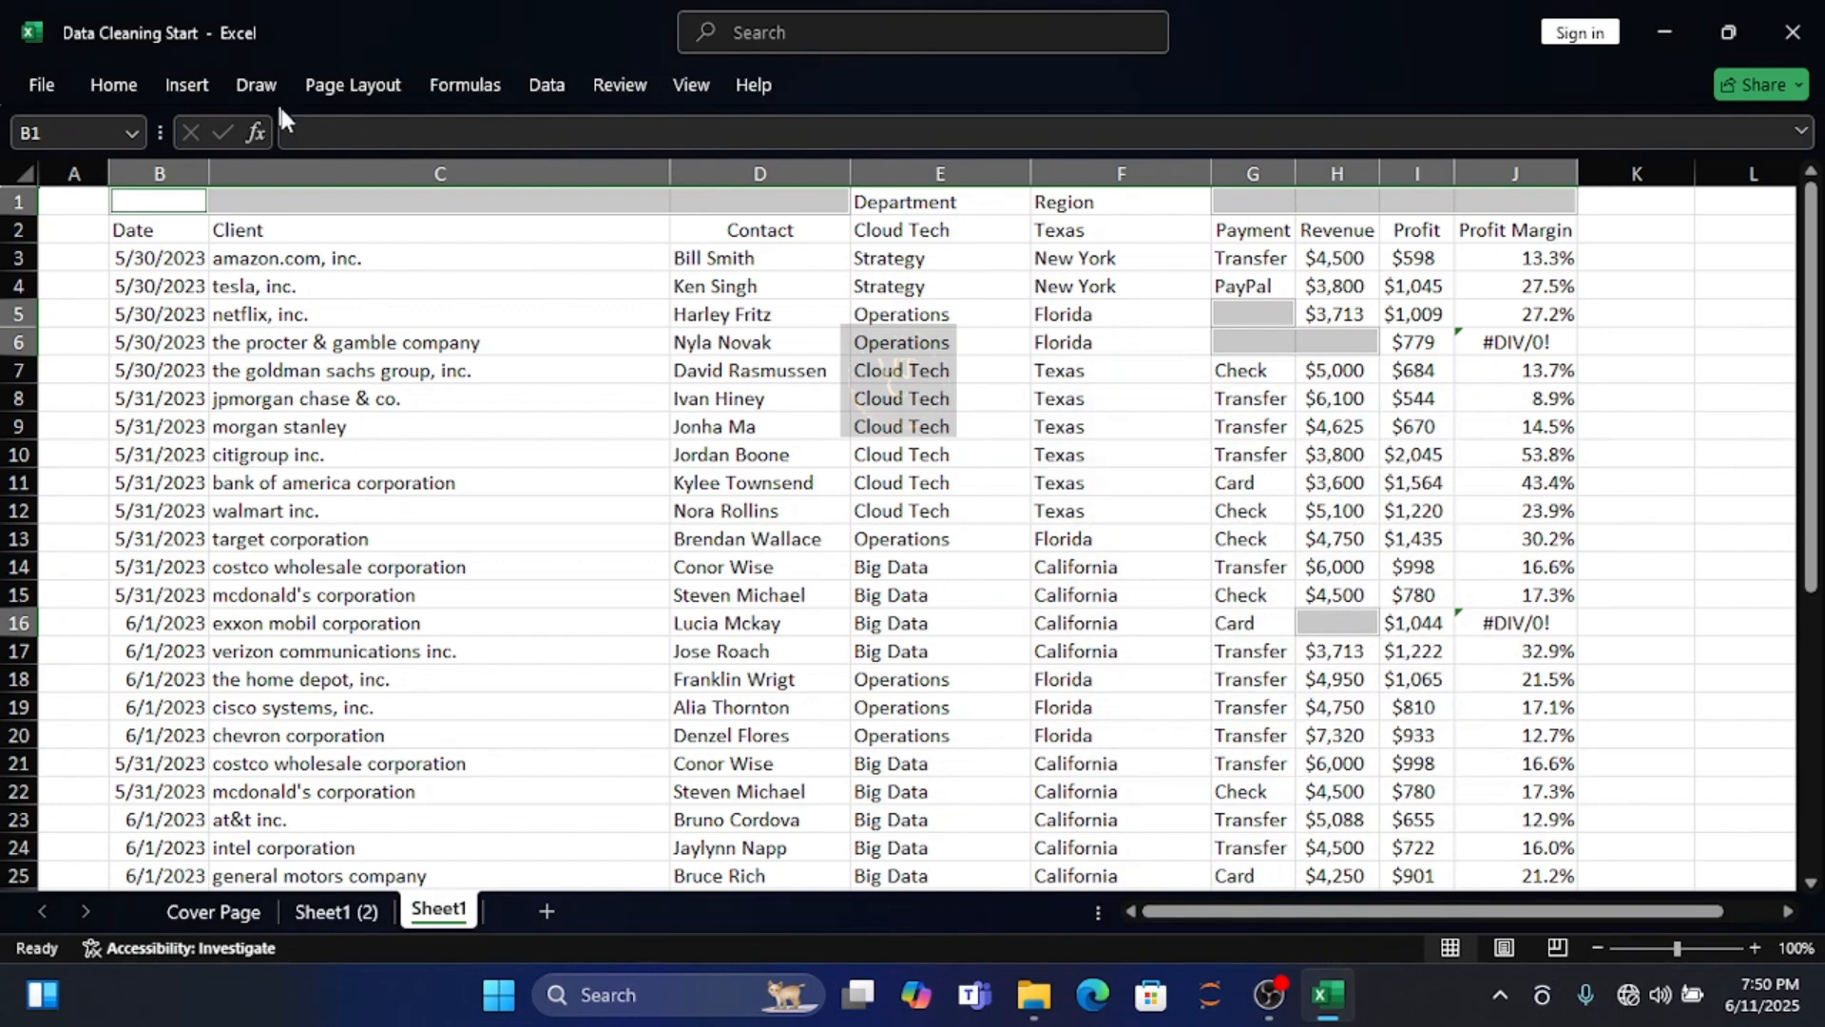
left_click(296, 135)
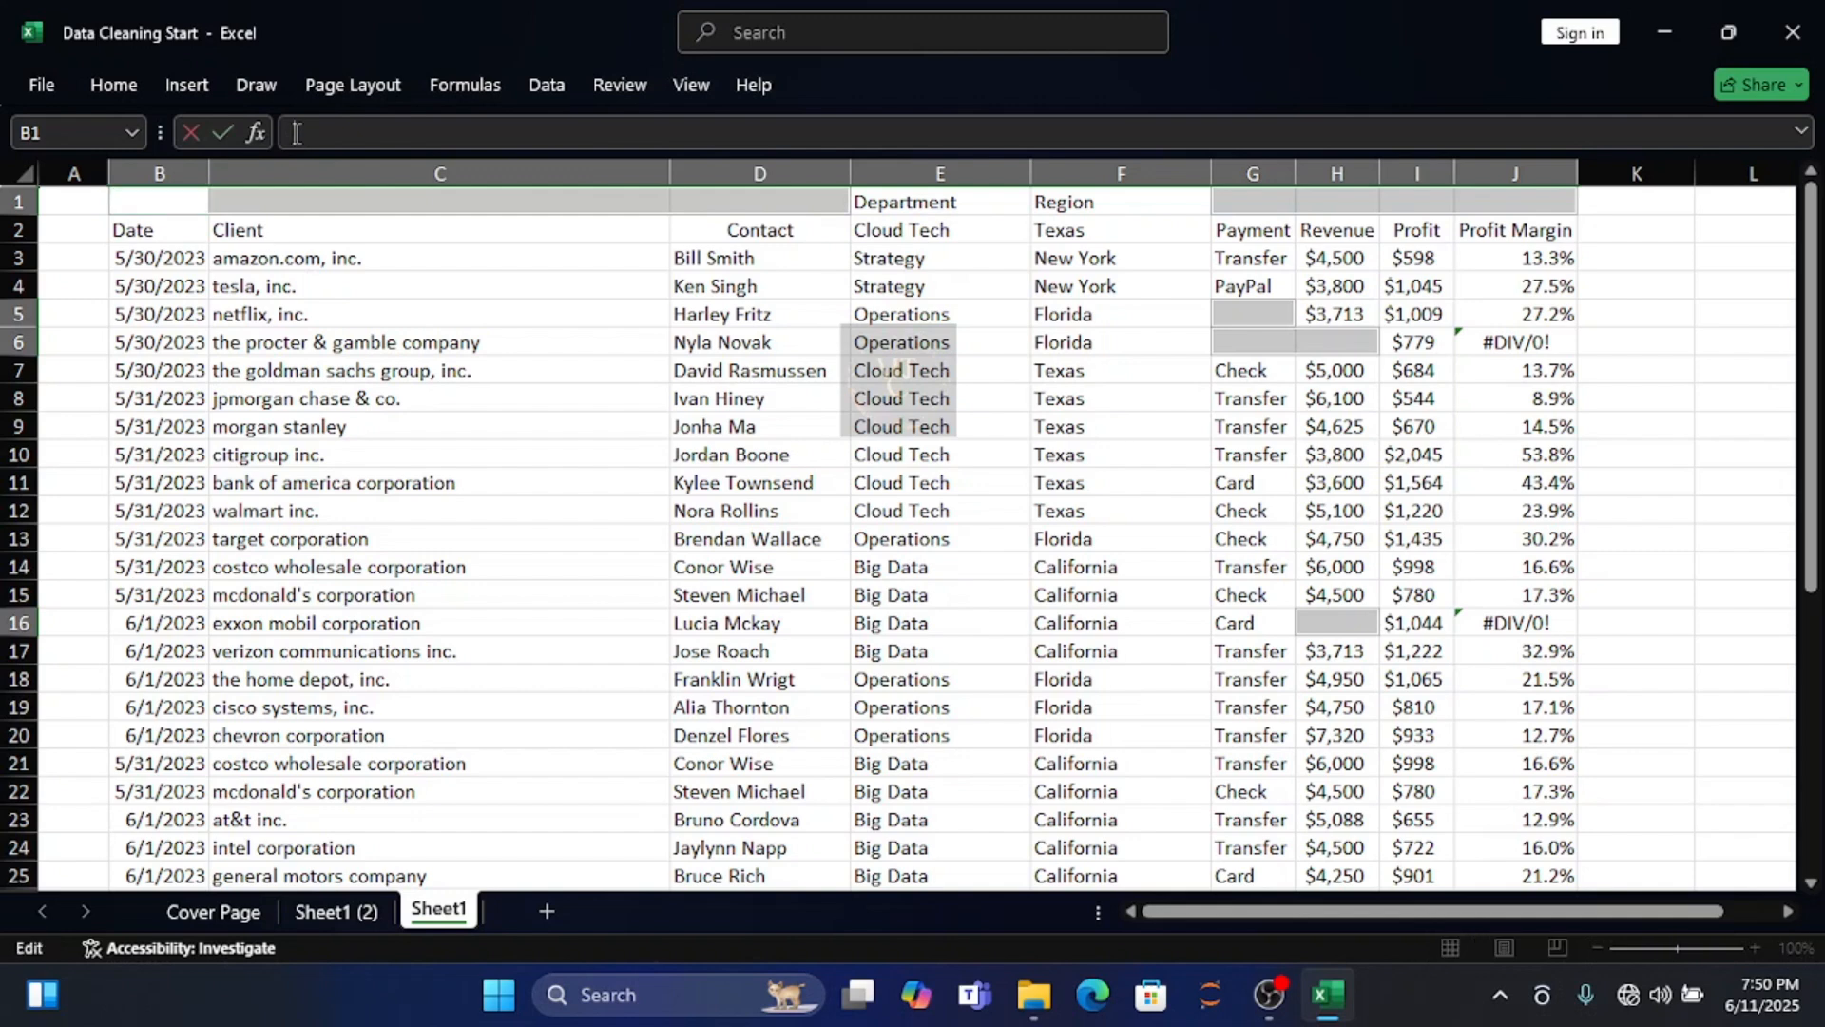
type("NA")
key("ctrl+Return")
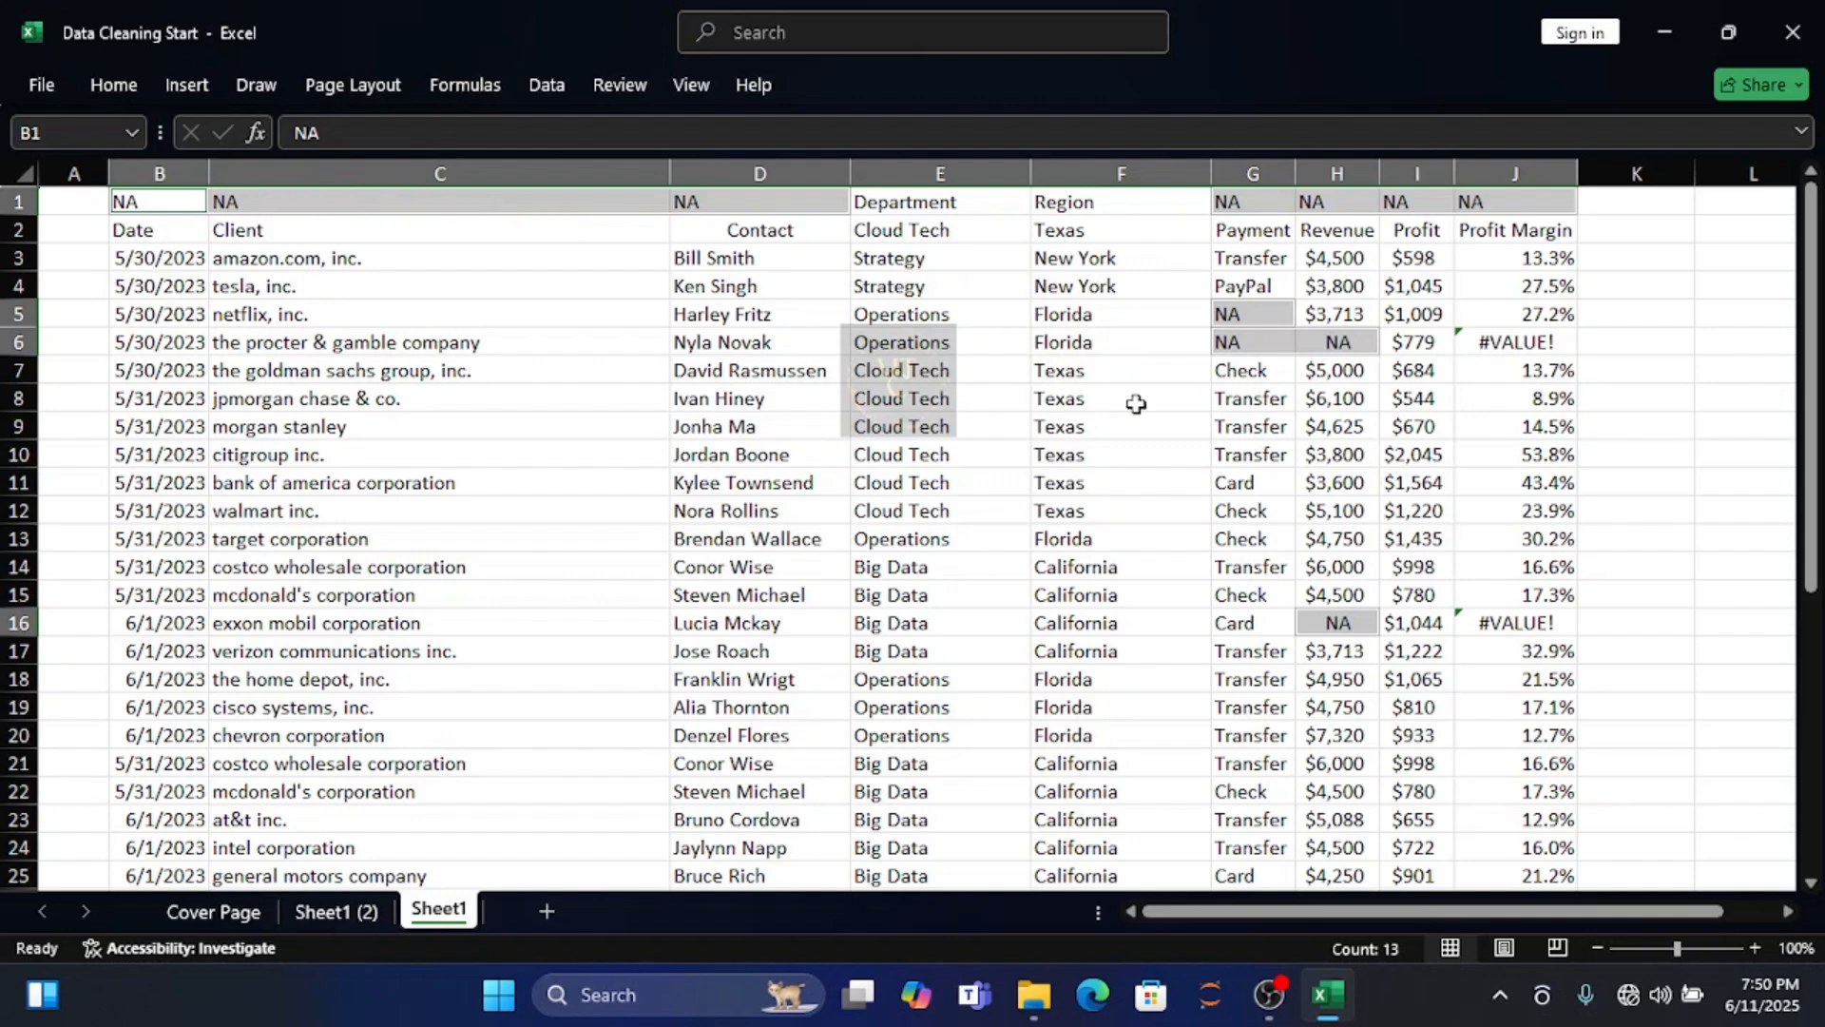
Wrap the Profit Margin formula in J3 as =IFERROR(I3/H3,"Wrong") and fill it down the whole column
left_click(1432, 237)
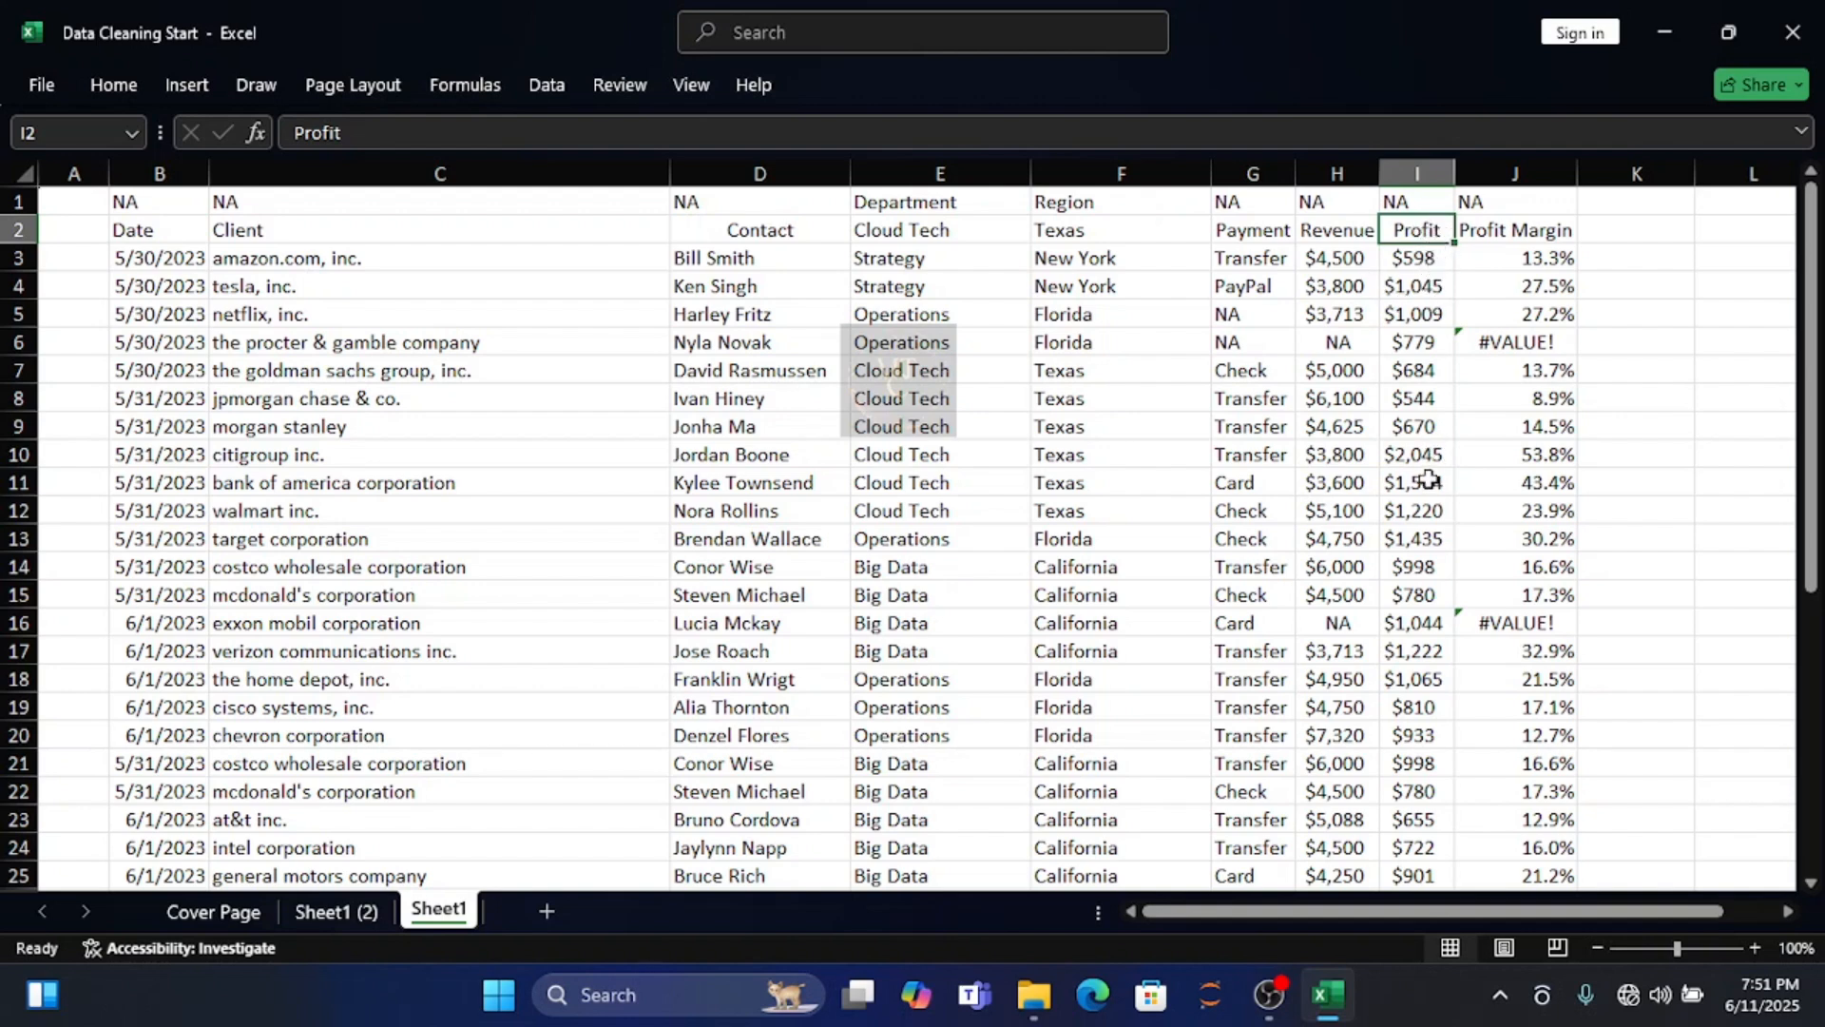
left_click(1527, 230)
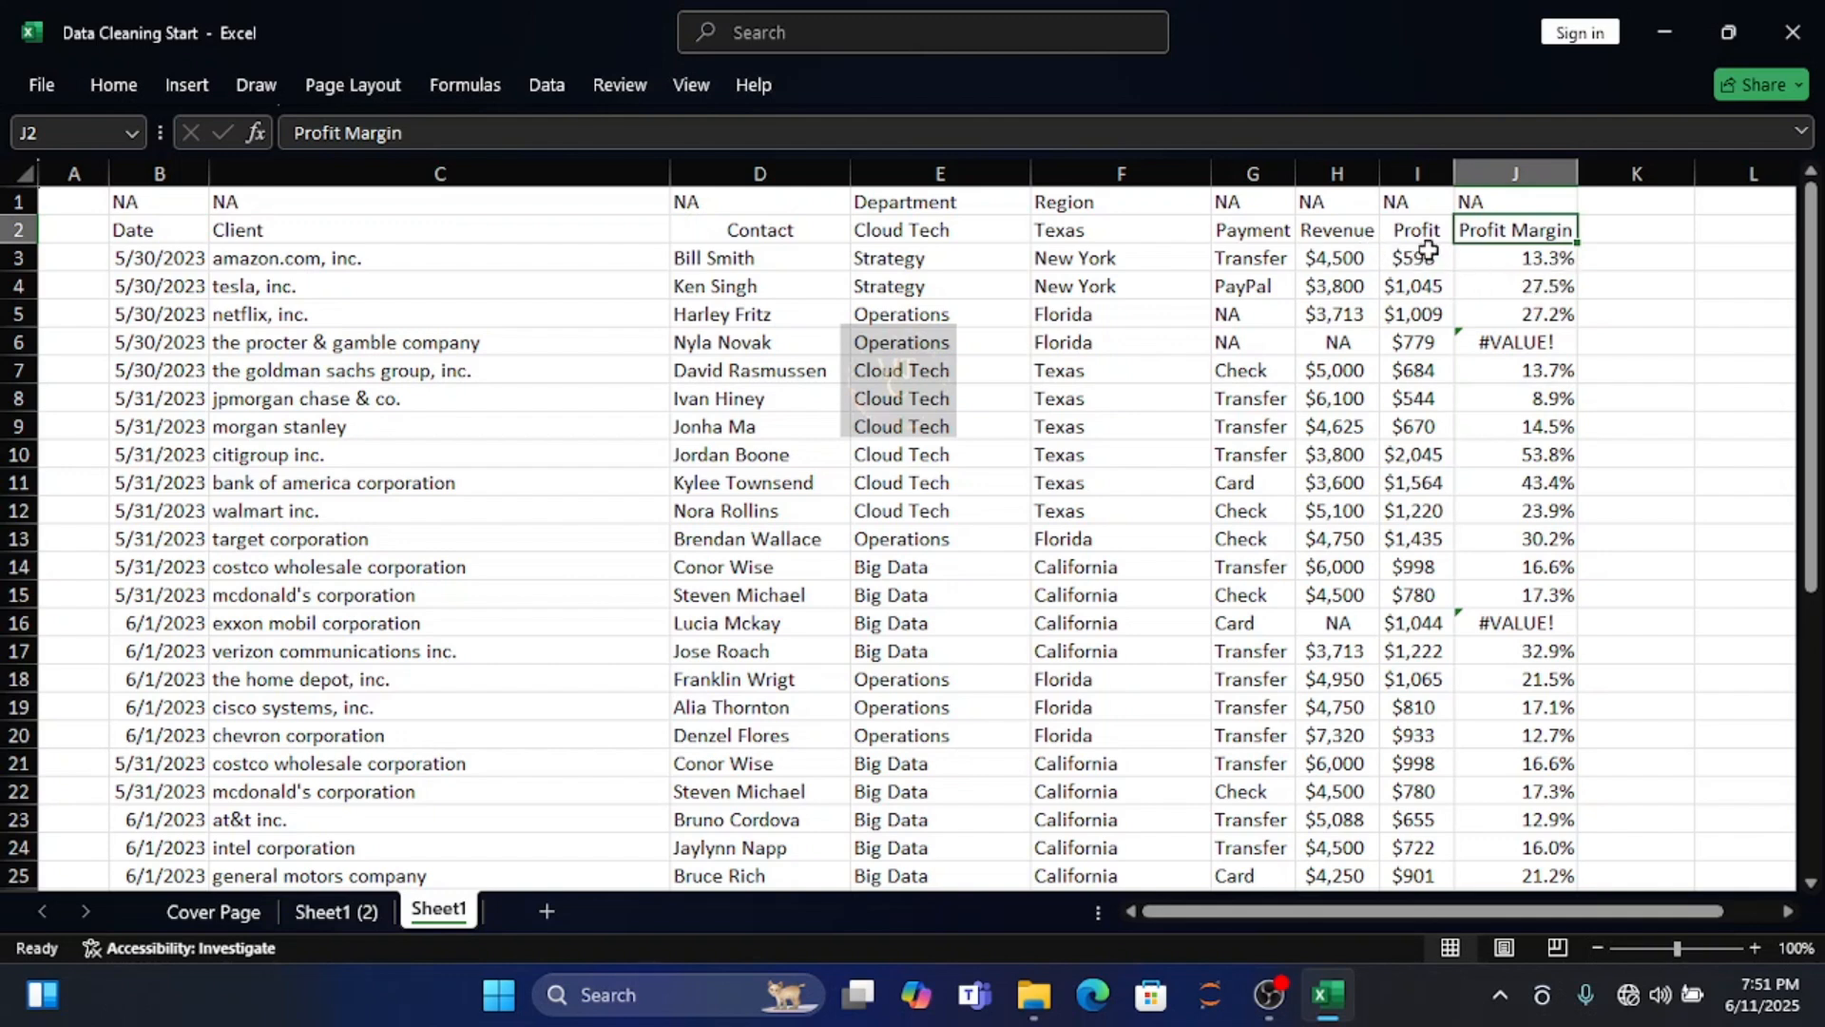
left_click(1528, 257)
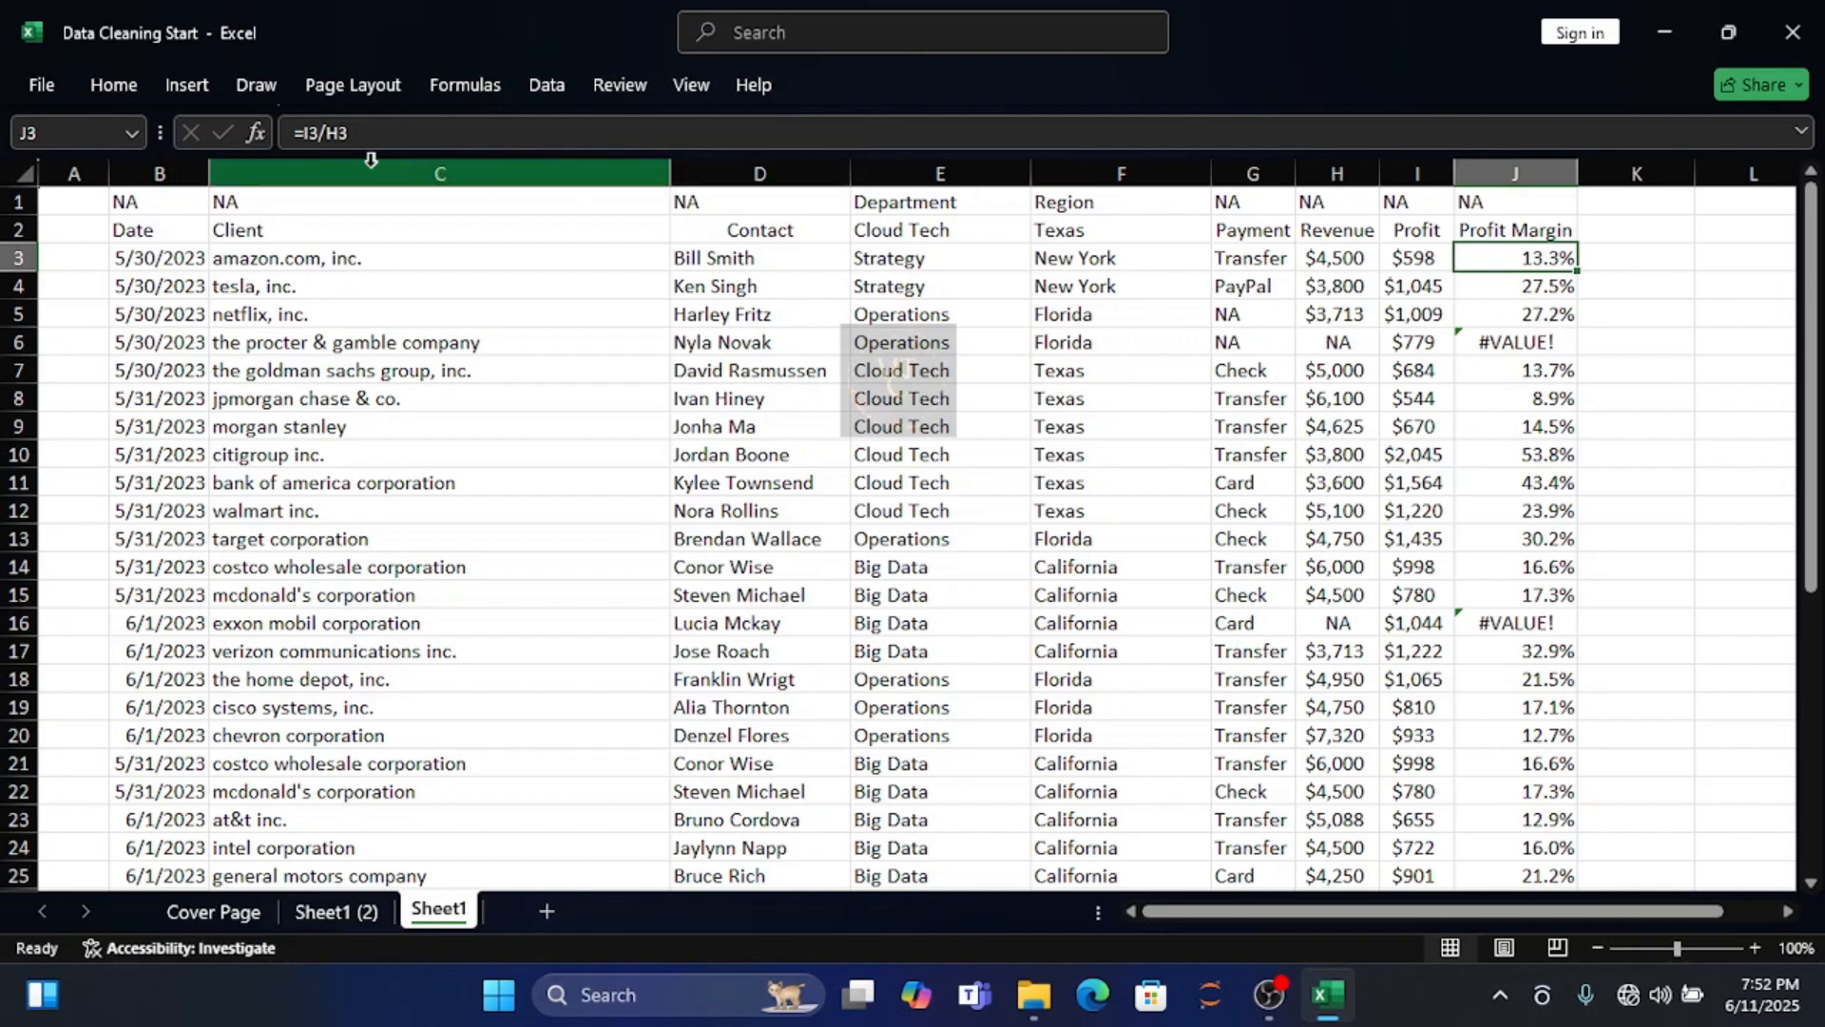
left_click(303, 131)
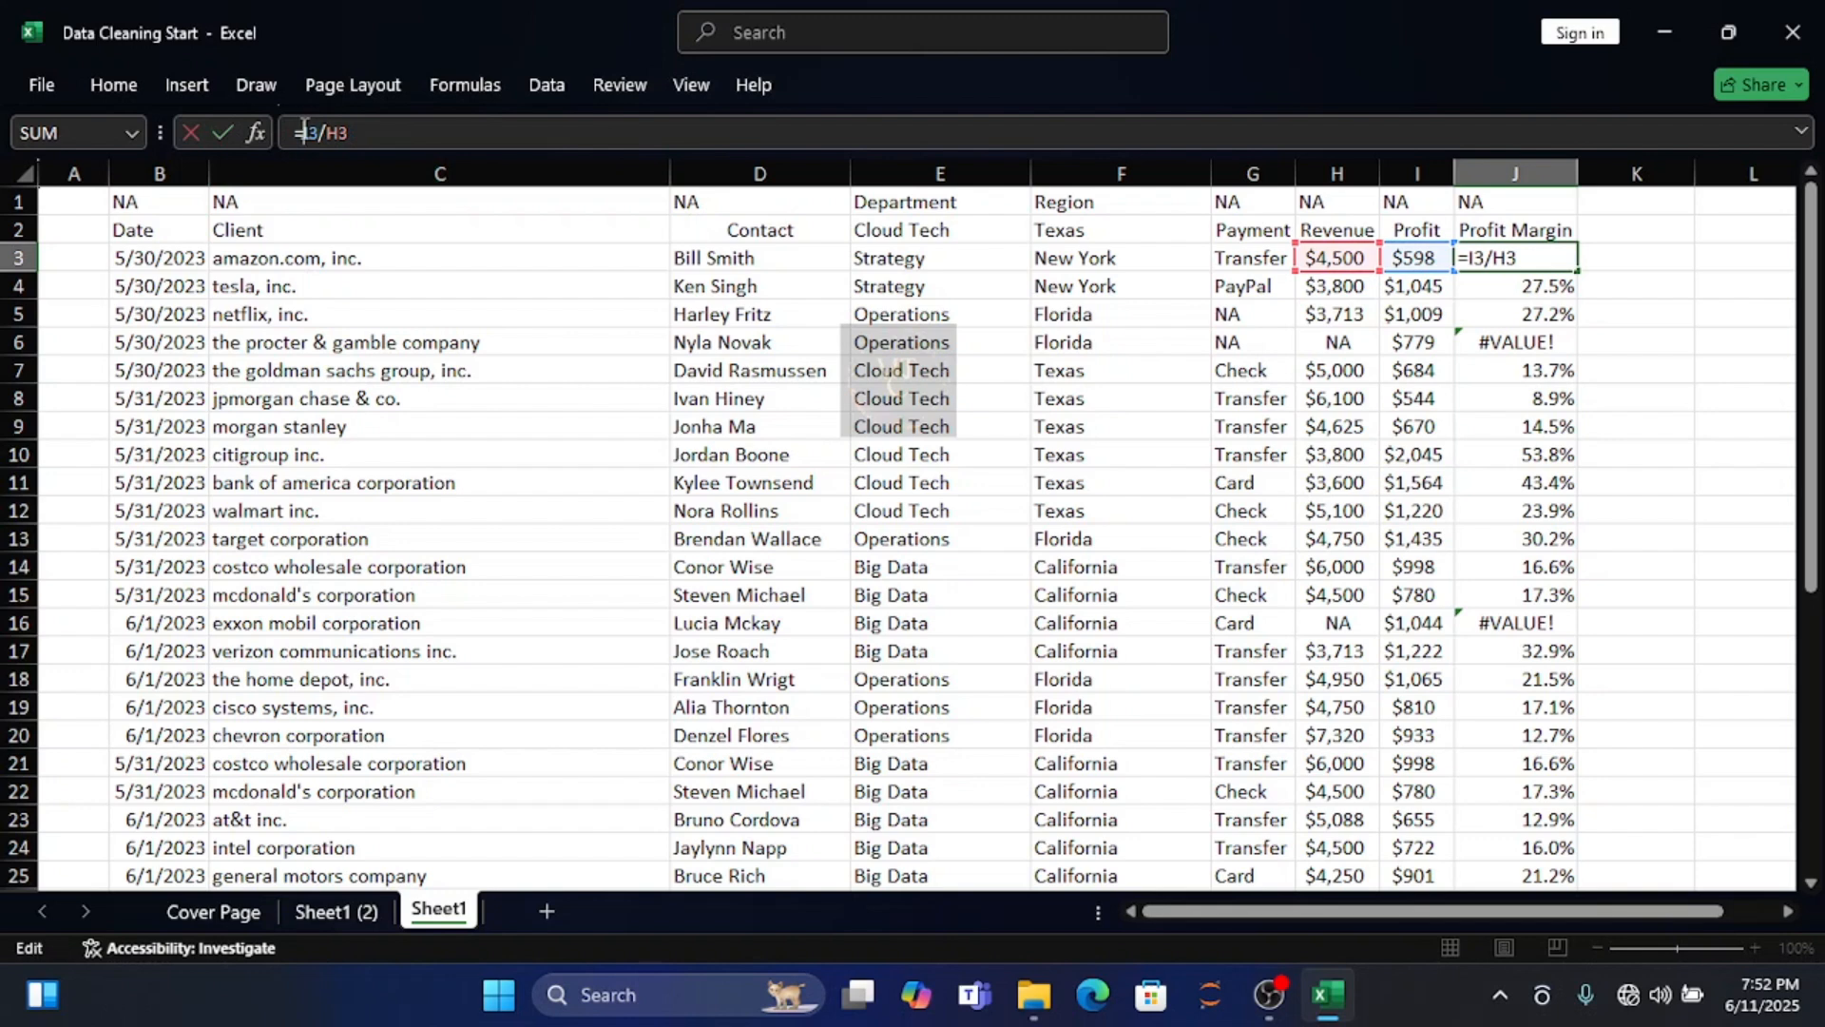
type("I")
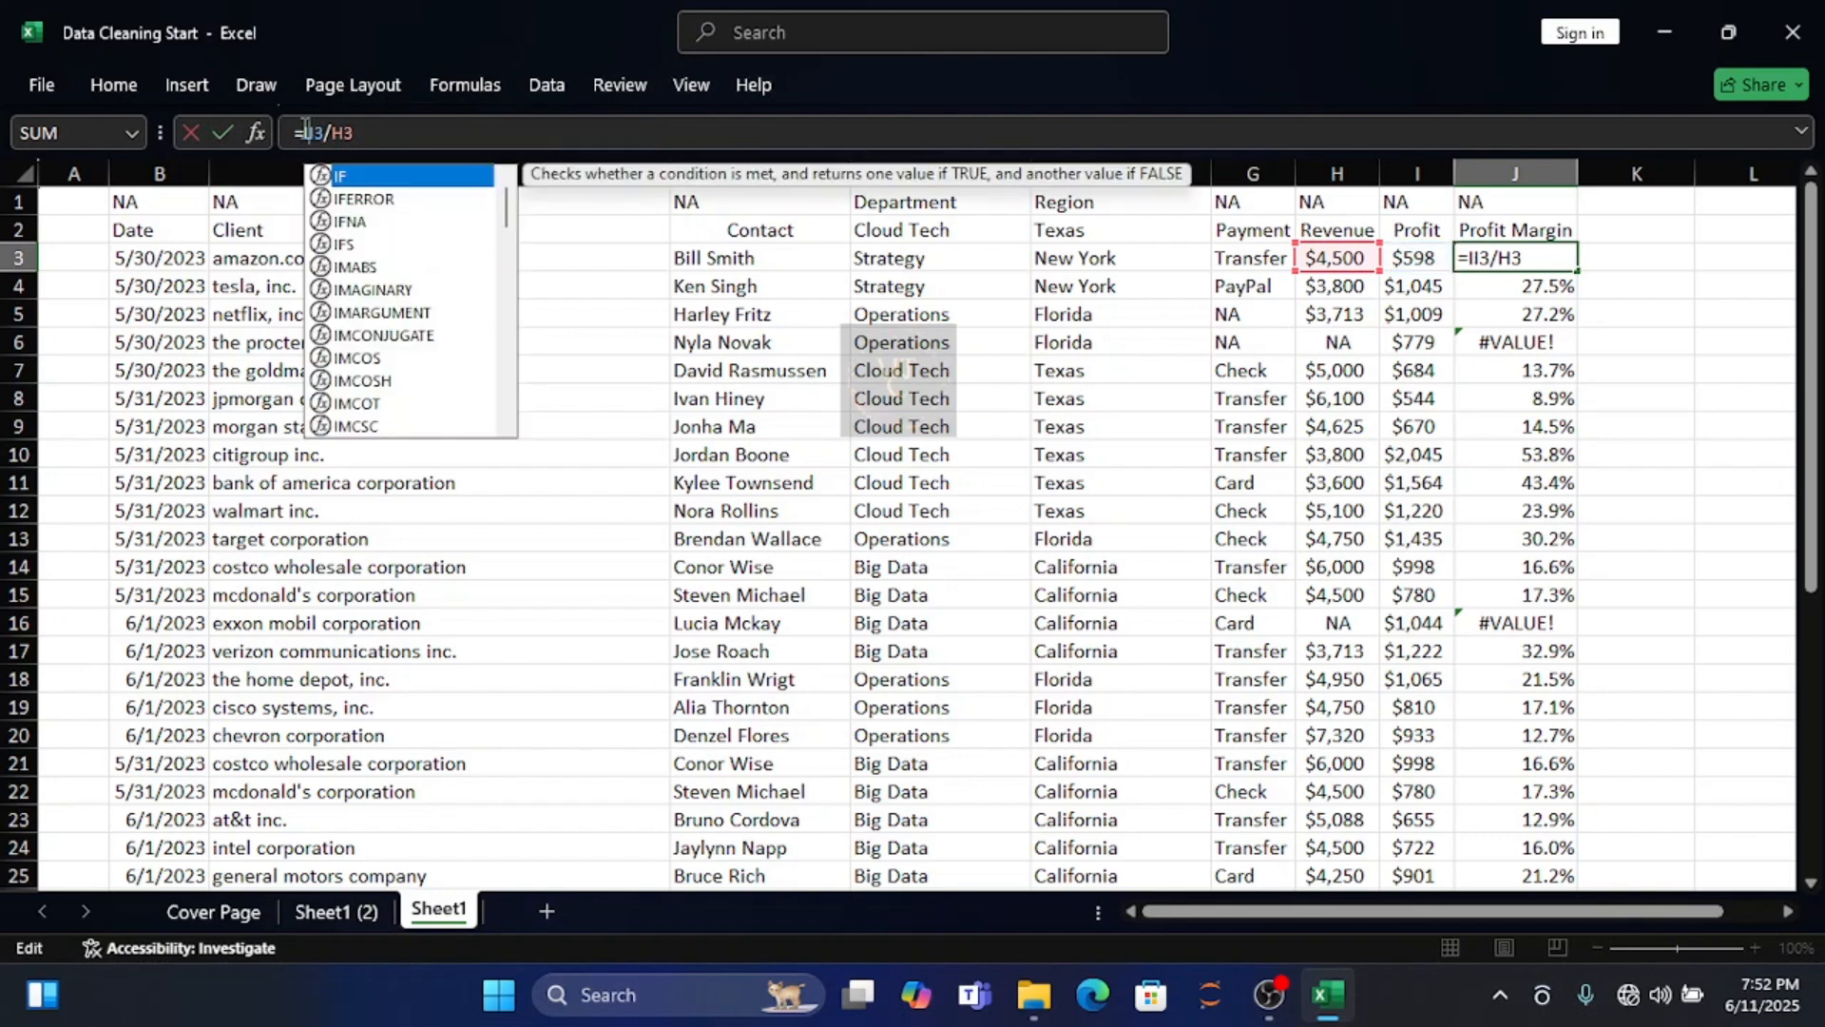
double_click(355, 199)
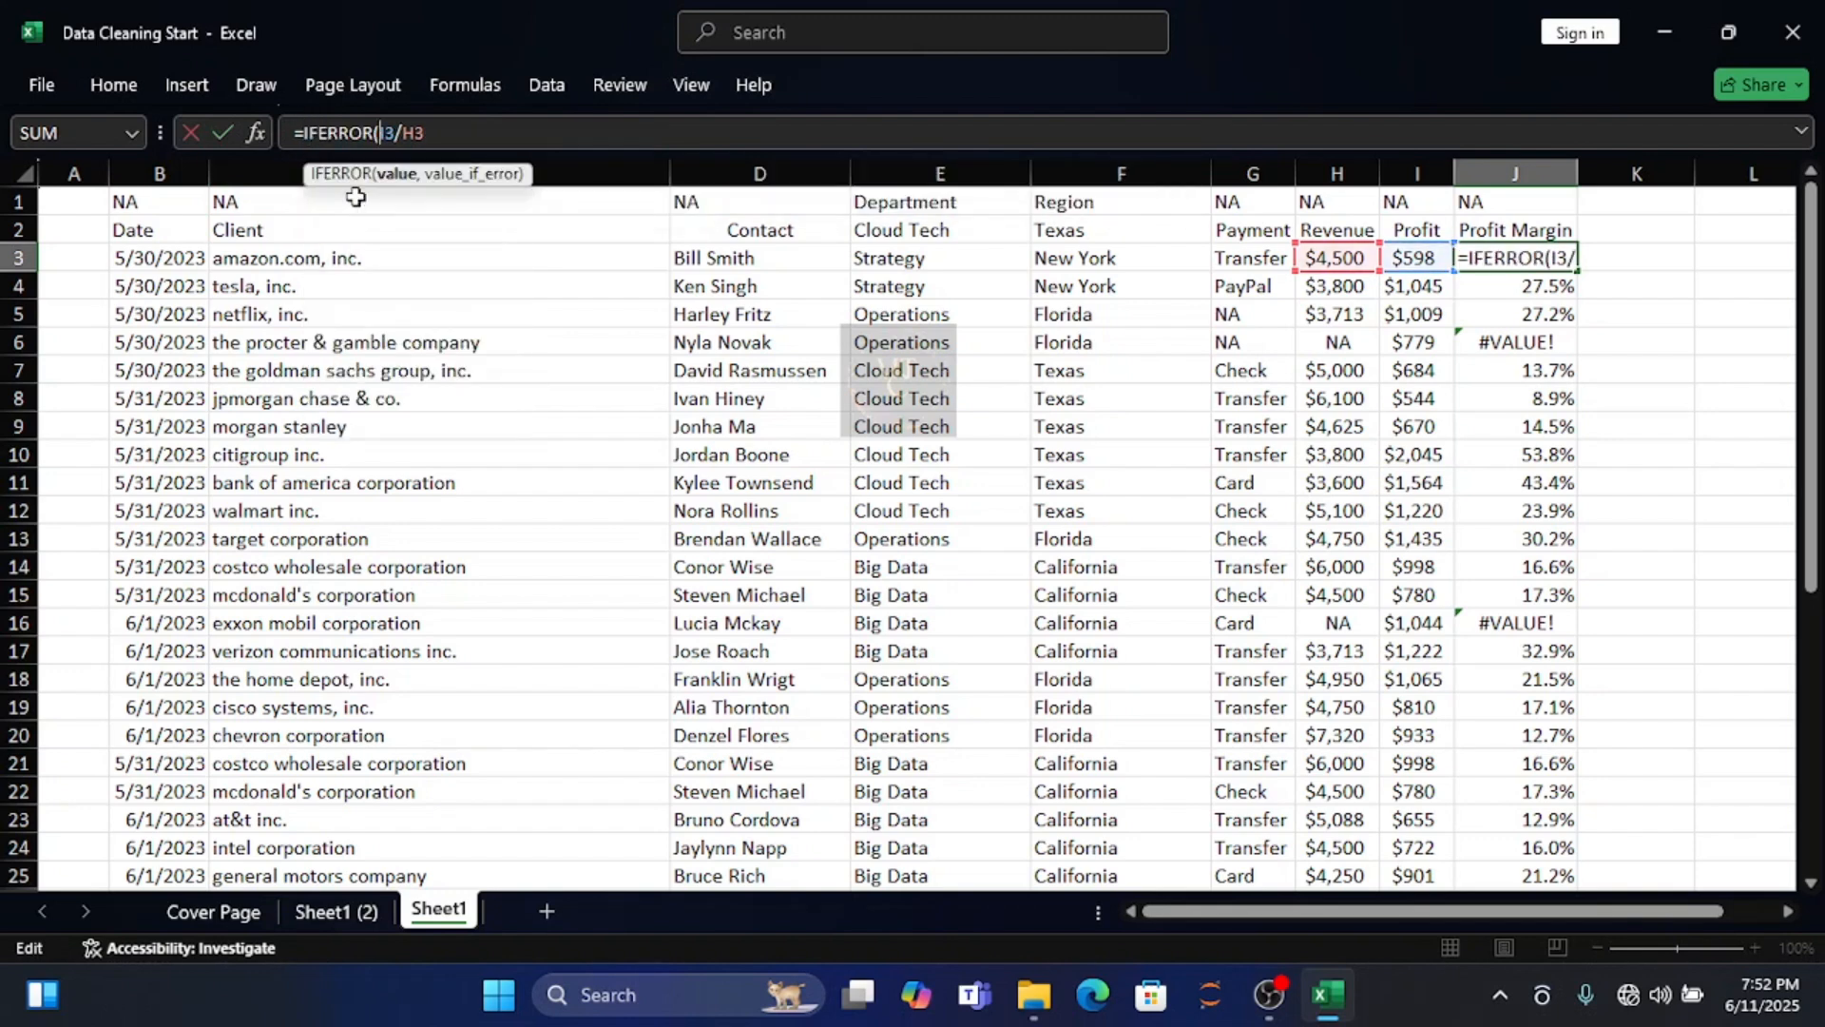
left_click(430, 136)
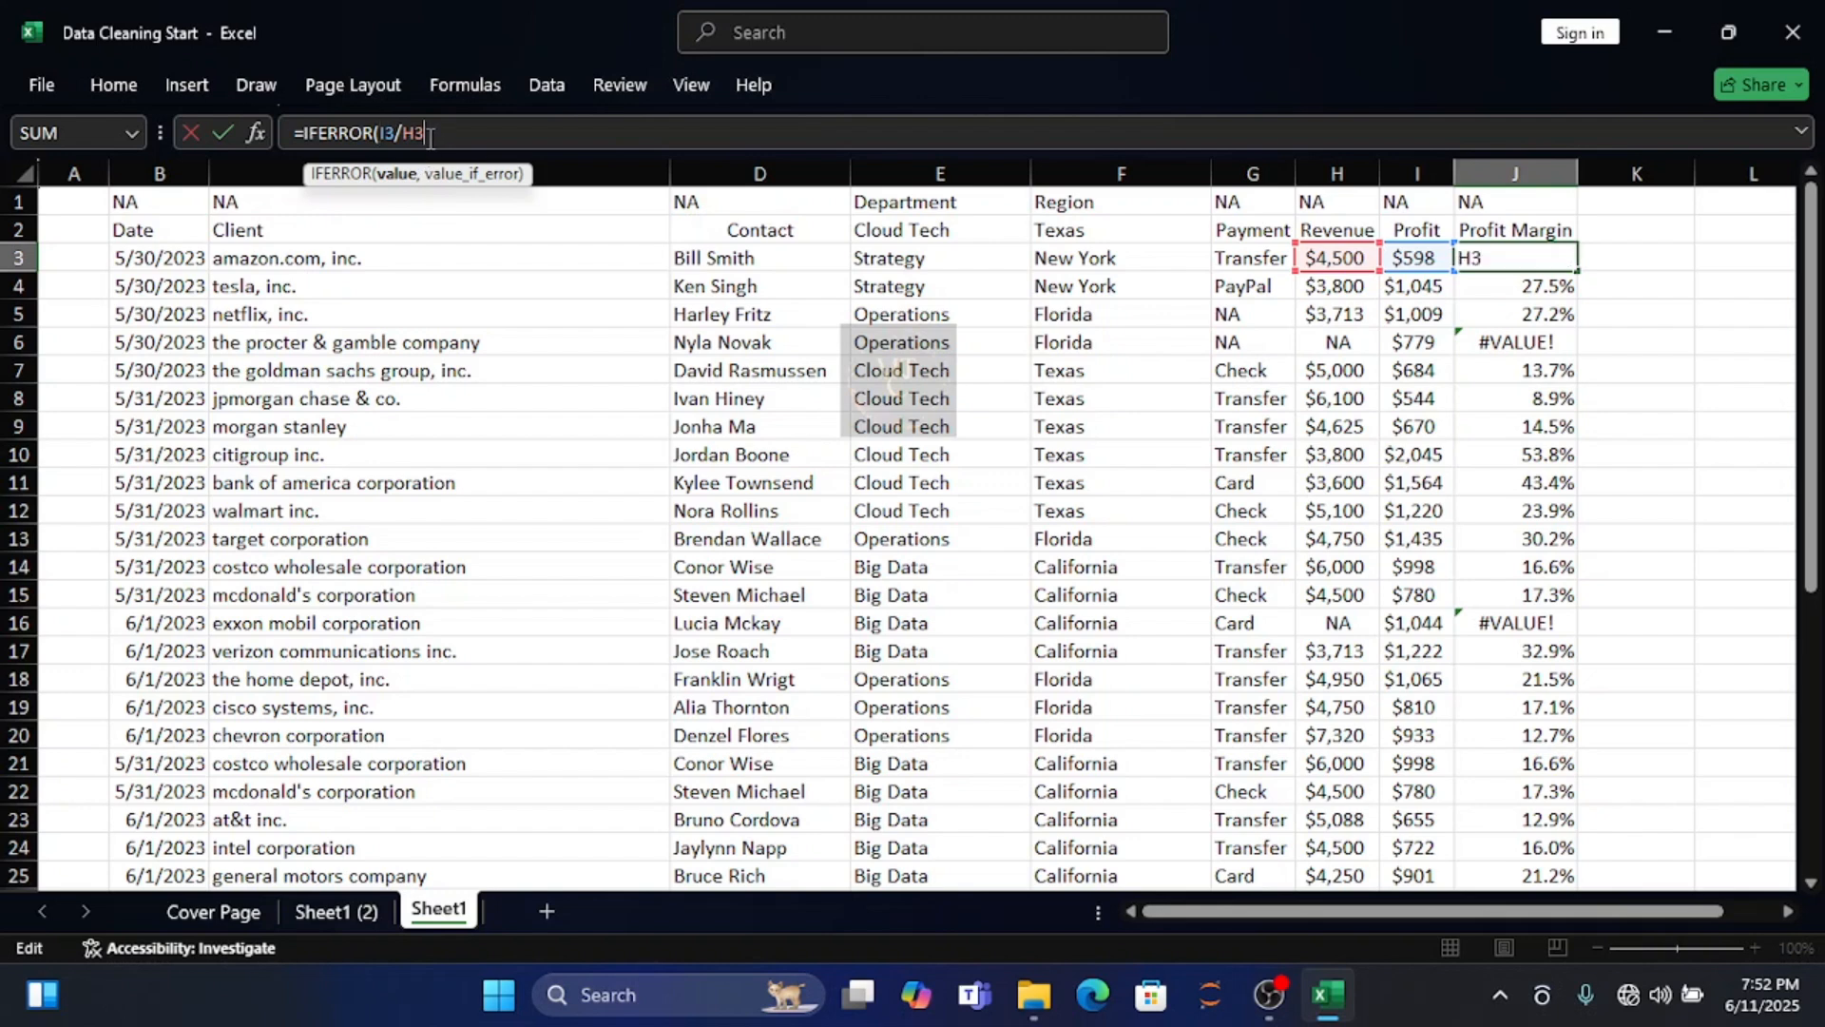
type(",")
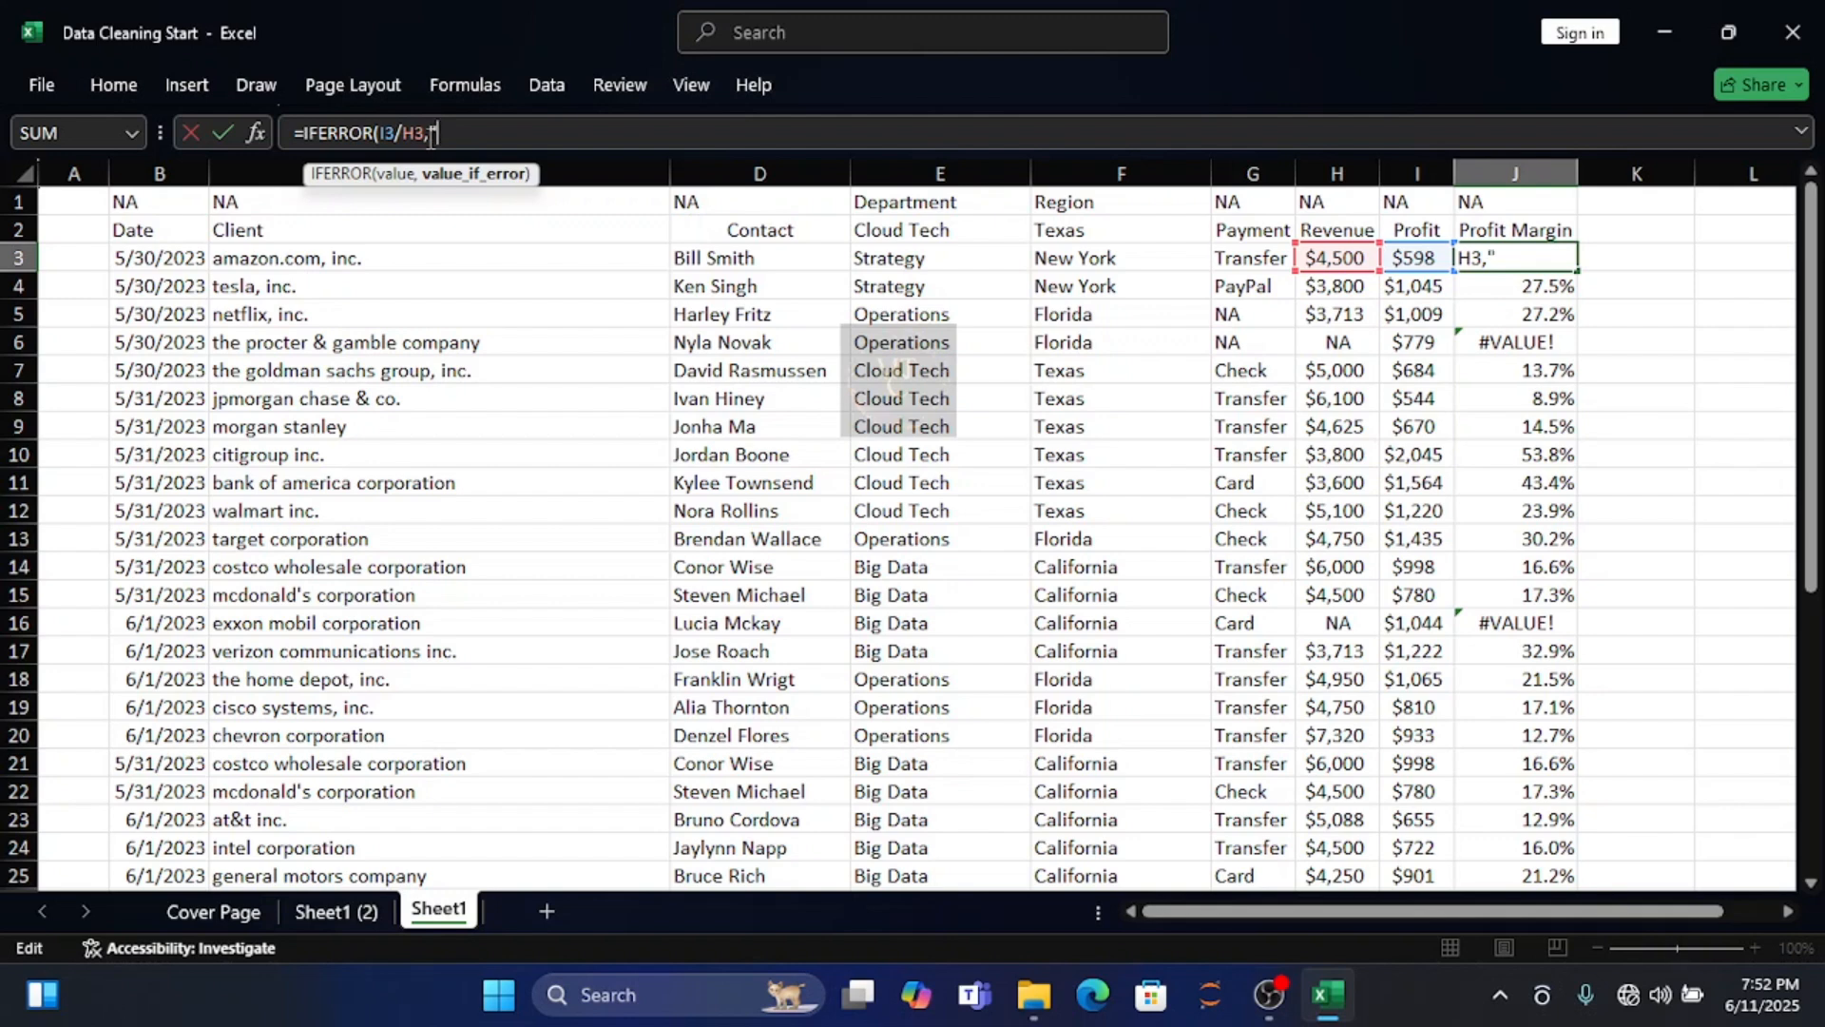
type("\"Wrong\")")
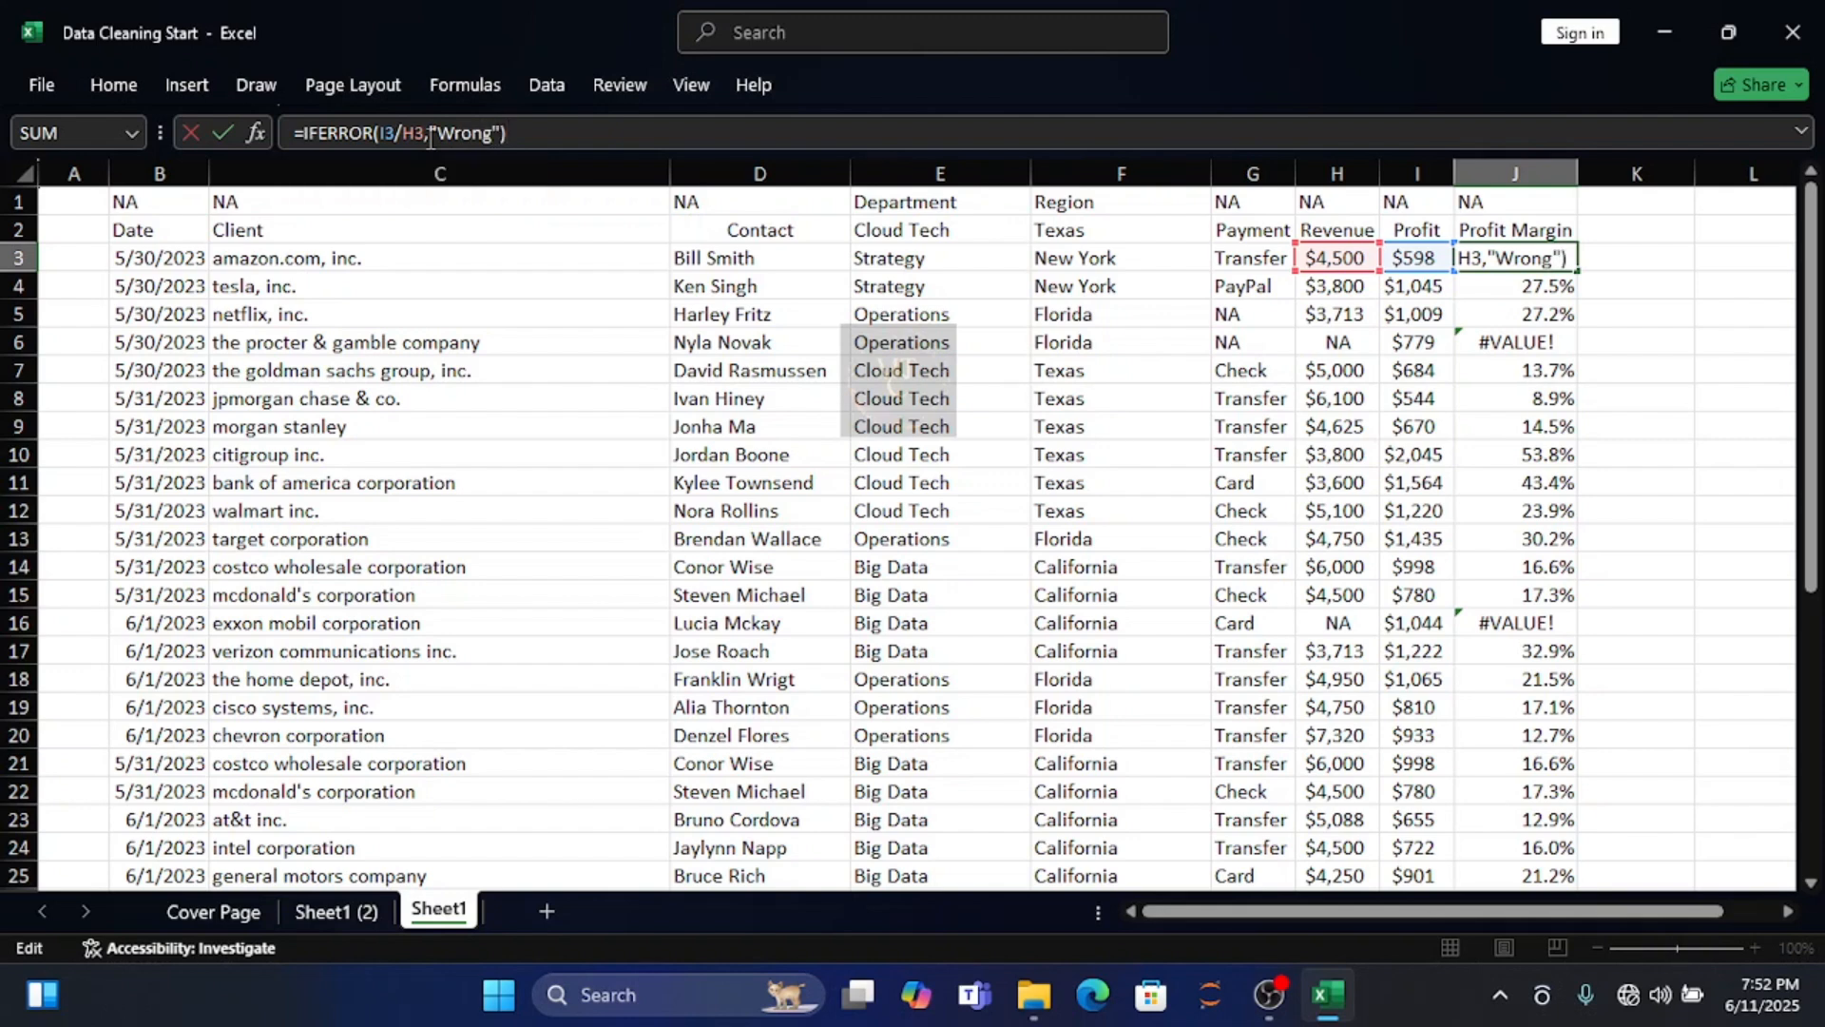
key("Return")
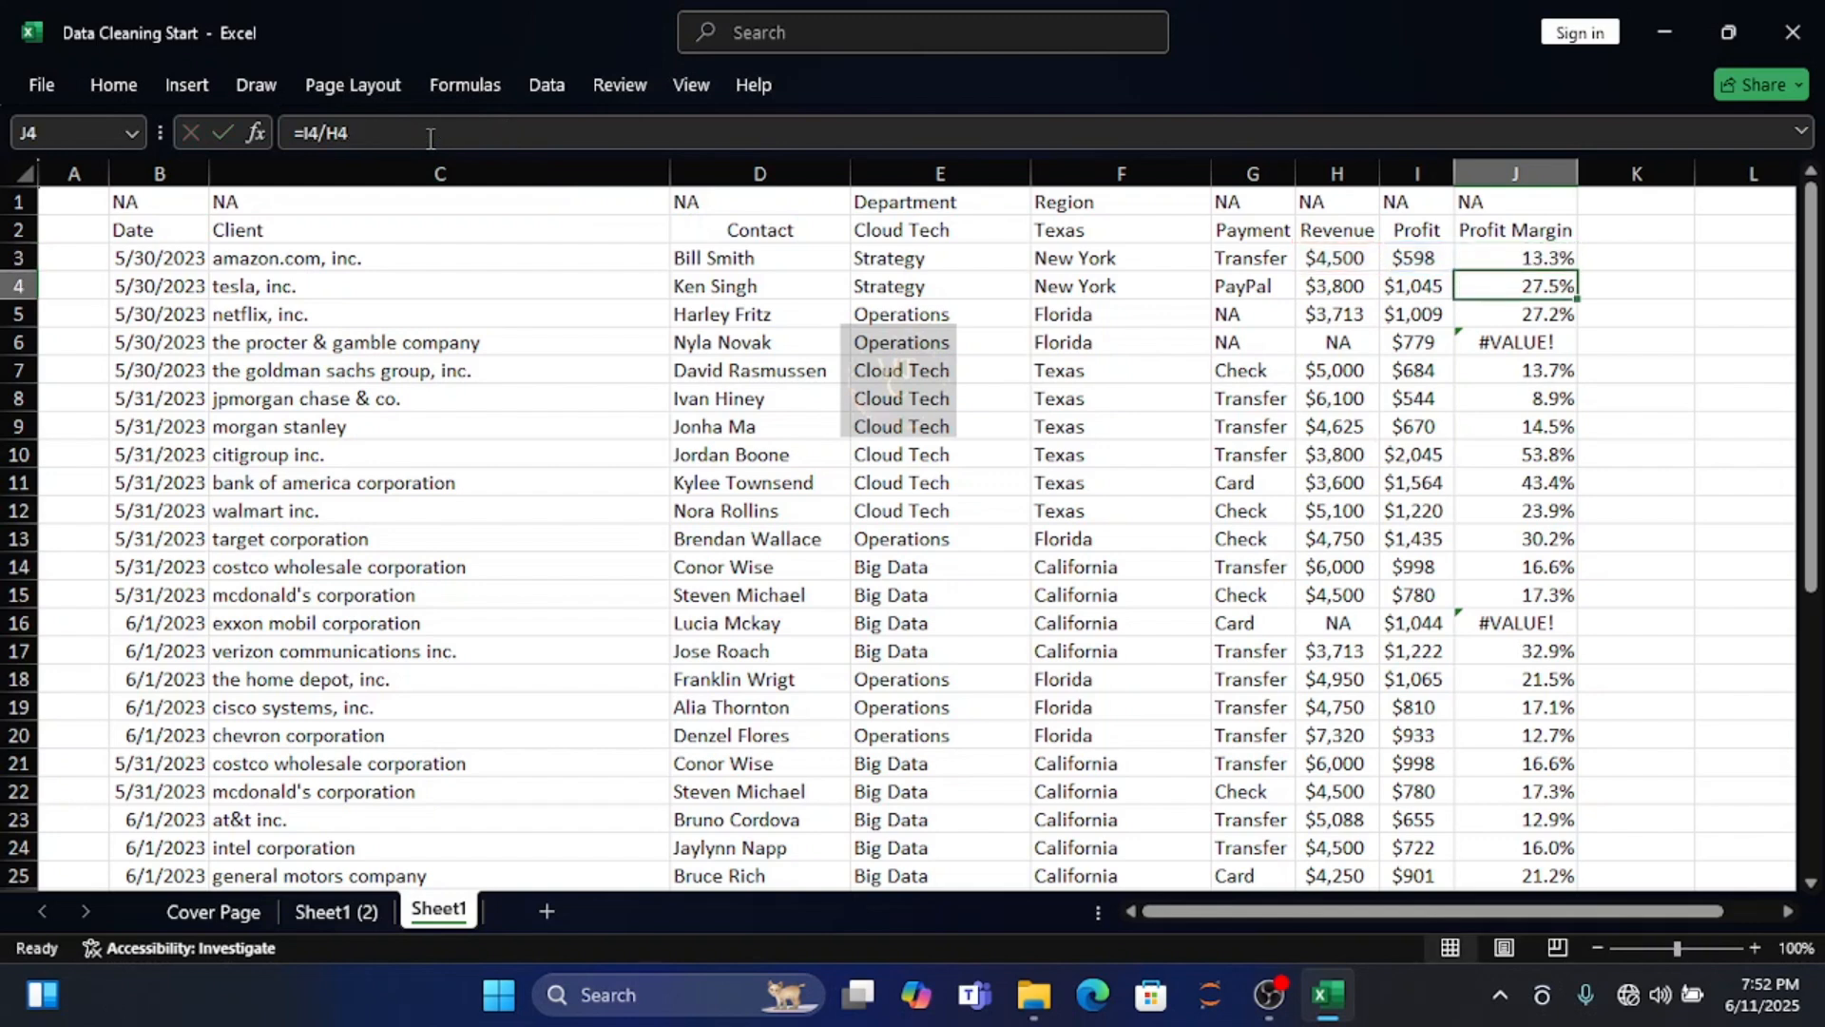
left_click(1561, 256)
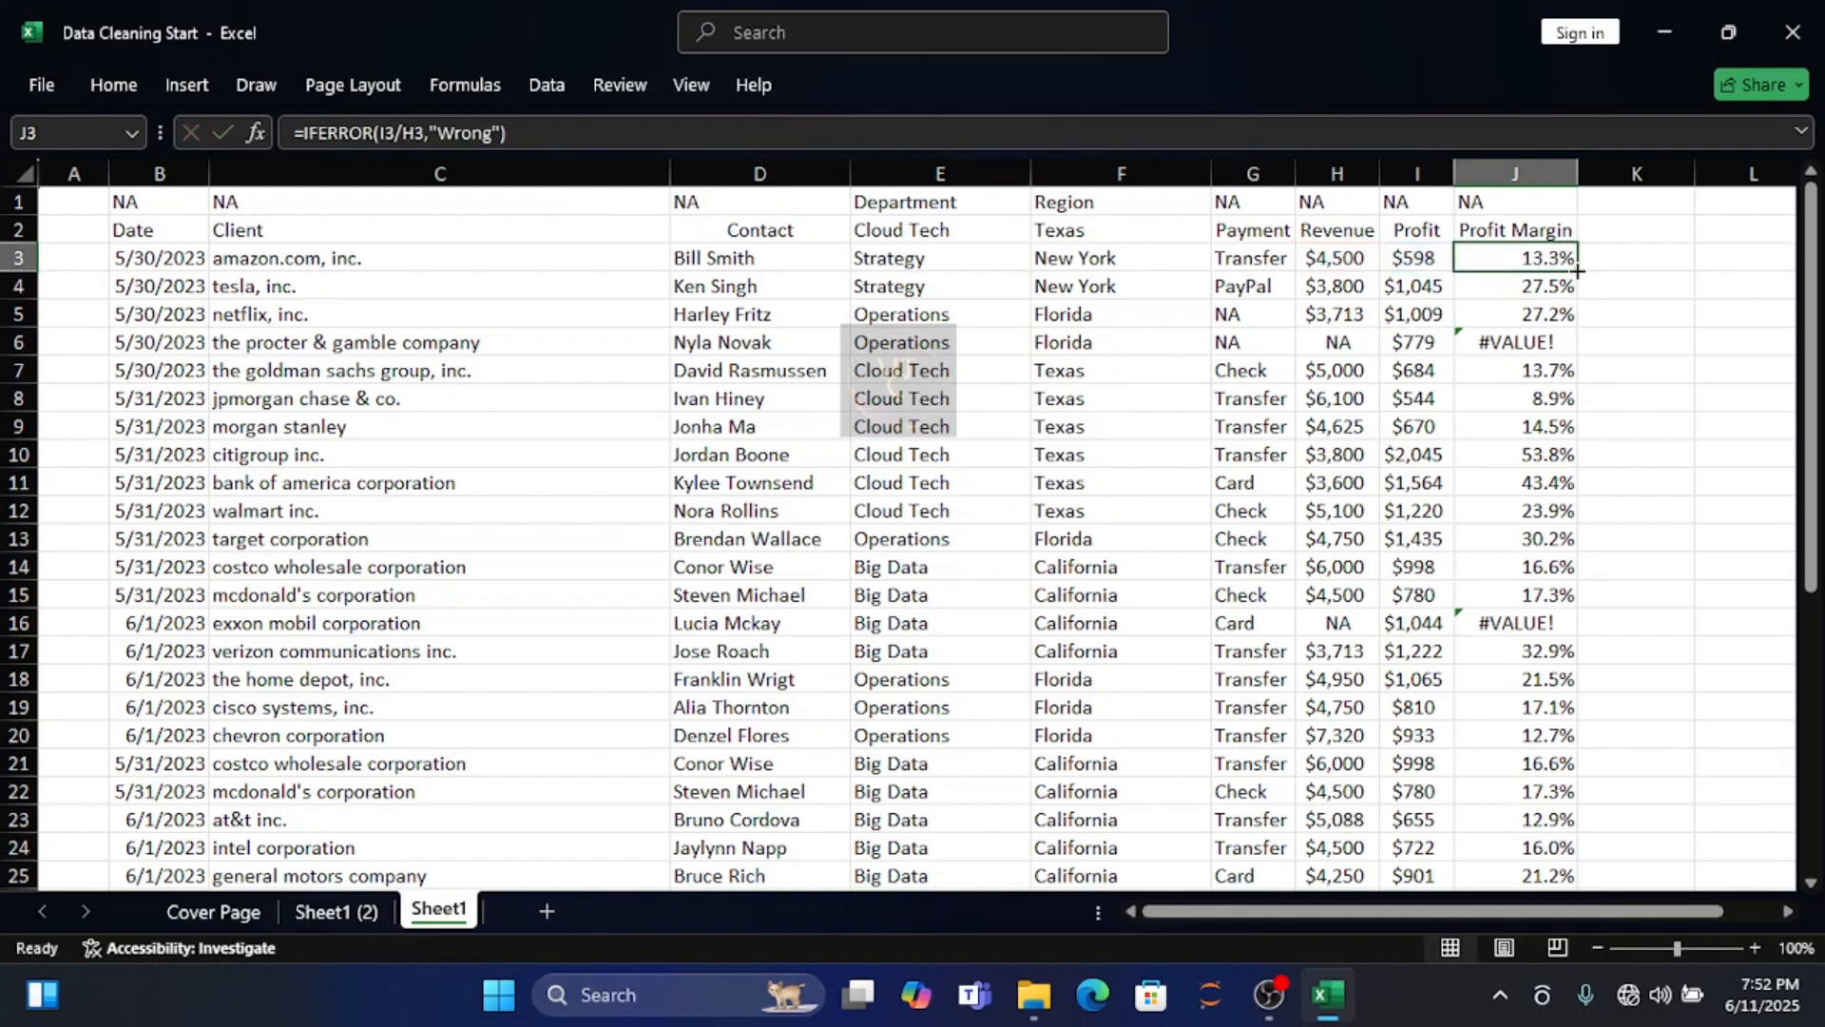
double_click(1577, 271)
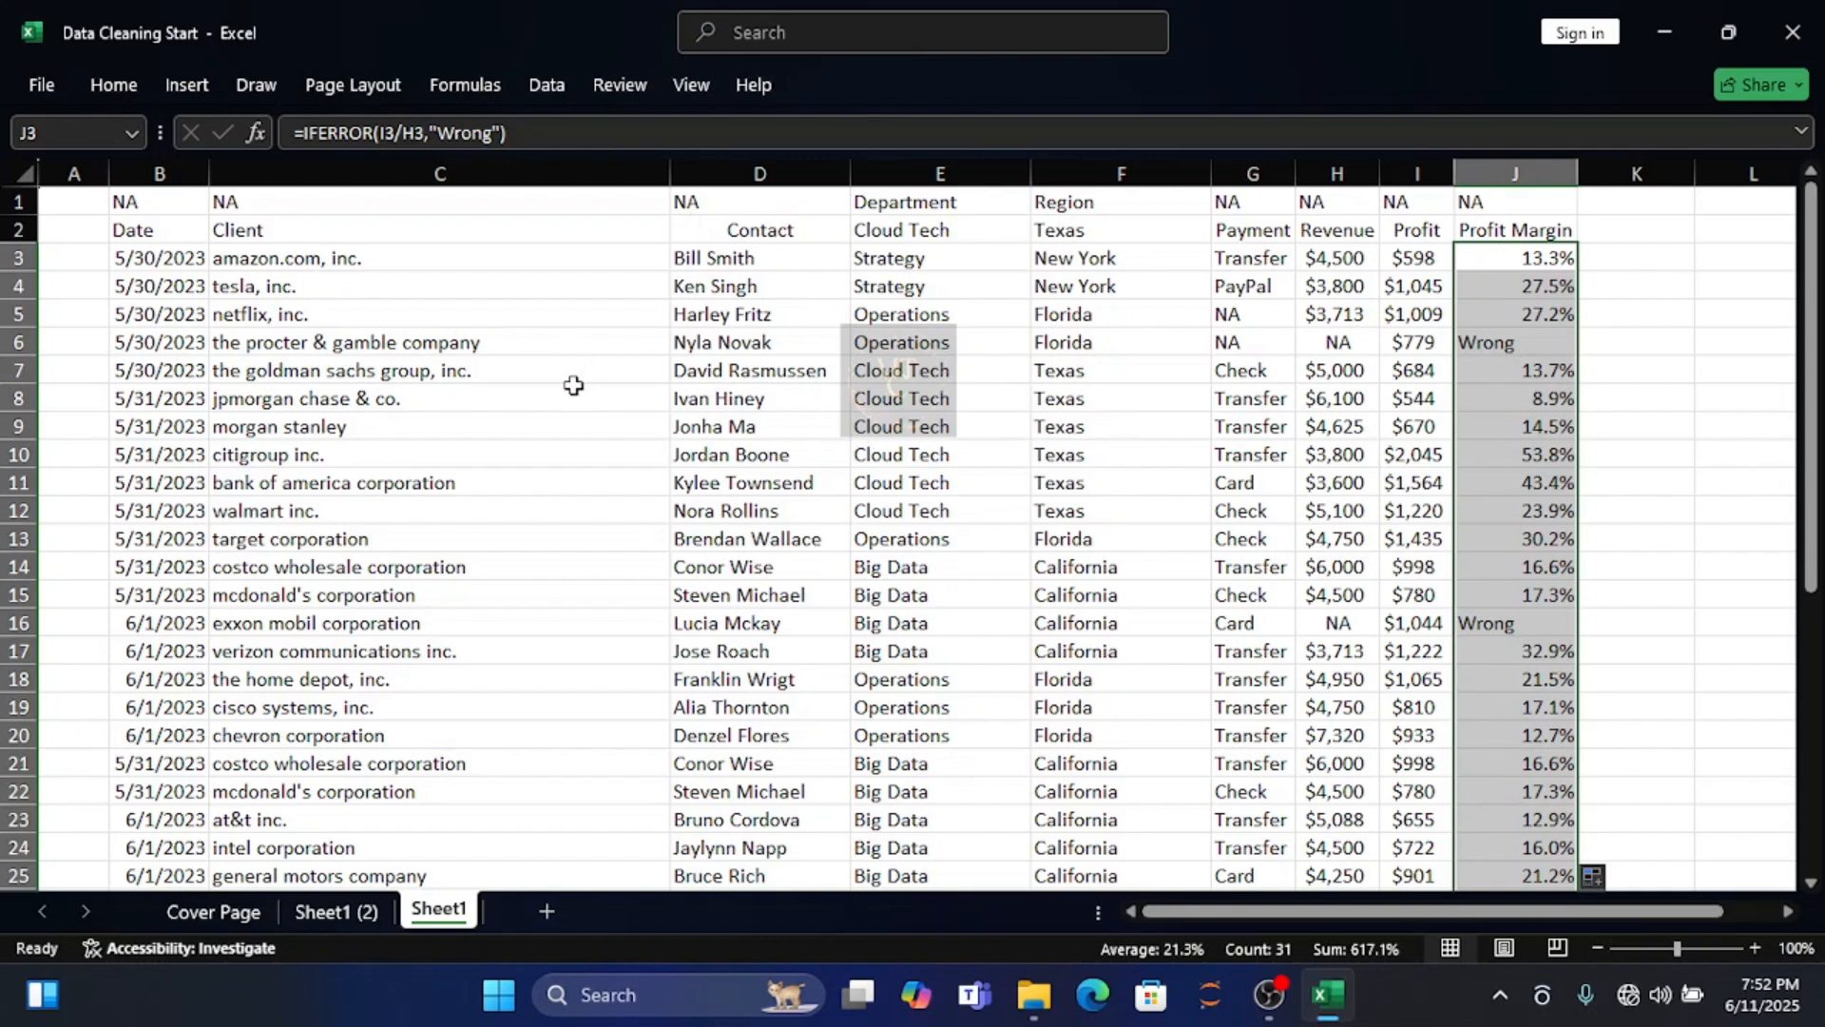
Remove duplicate rows from the whole data range, comparing all columns and treating the first row as headers
left_click(141, 232)
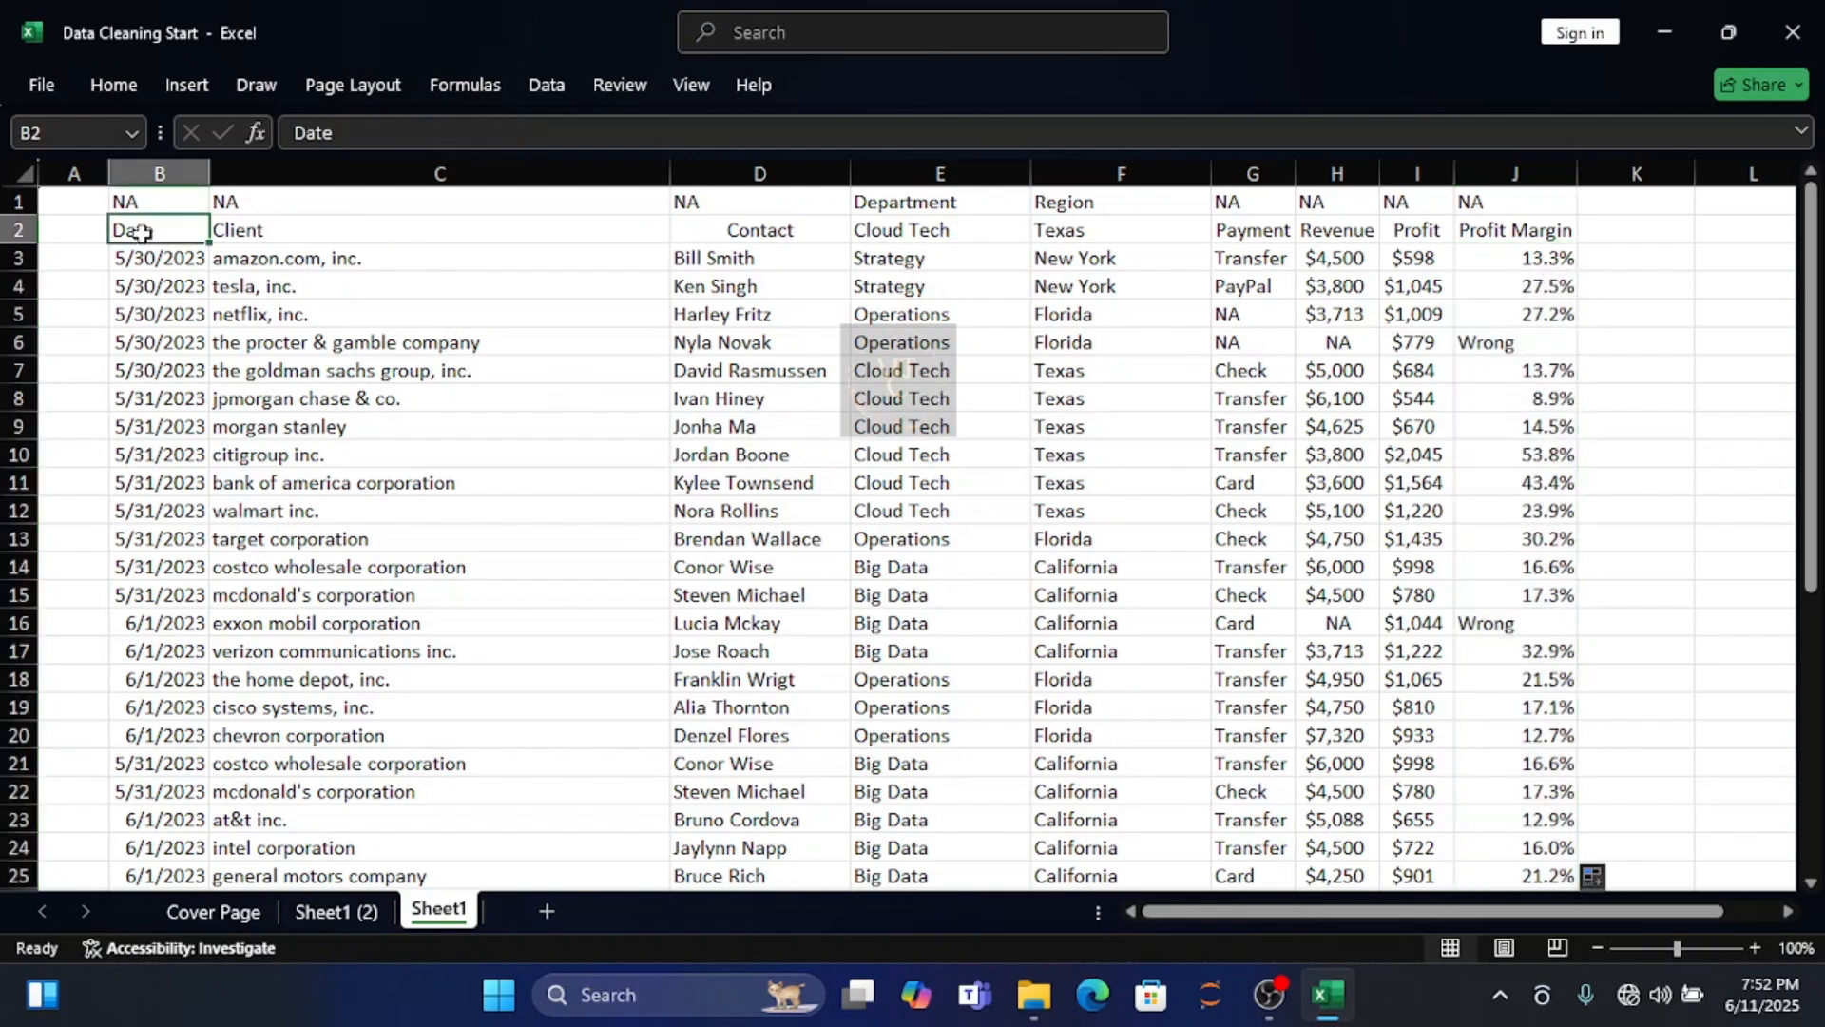
key("ctrl+a")
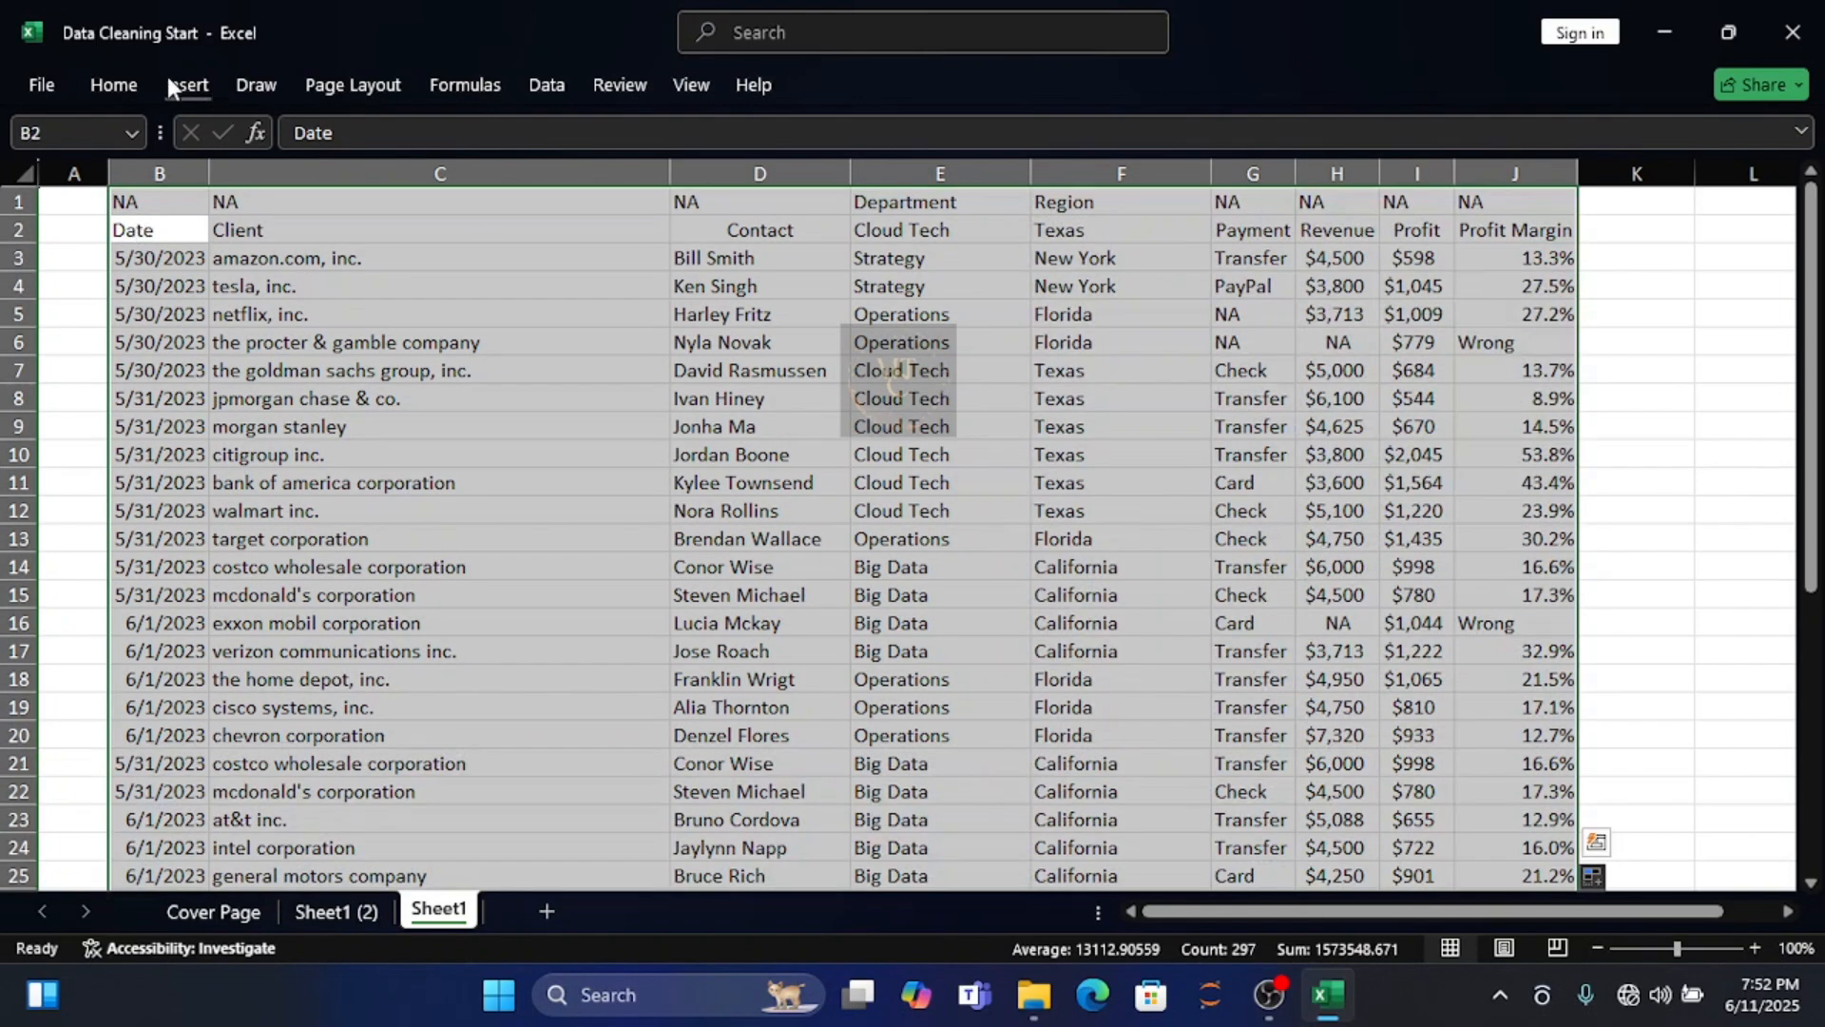
left_click(538, 85)
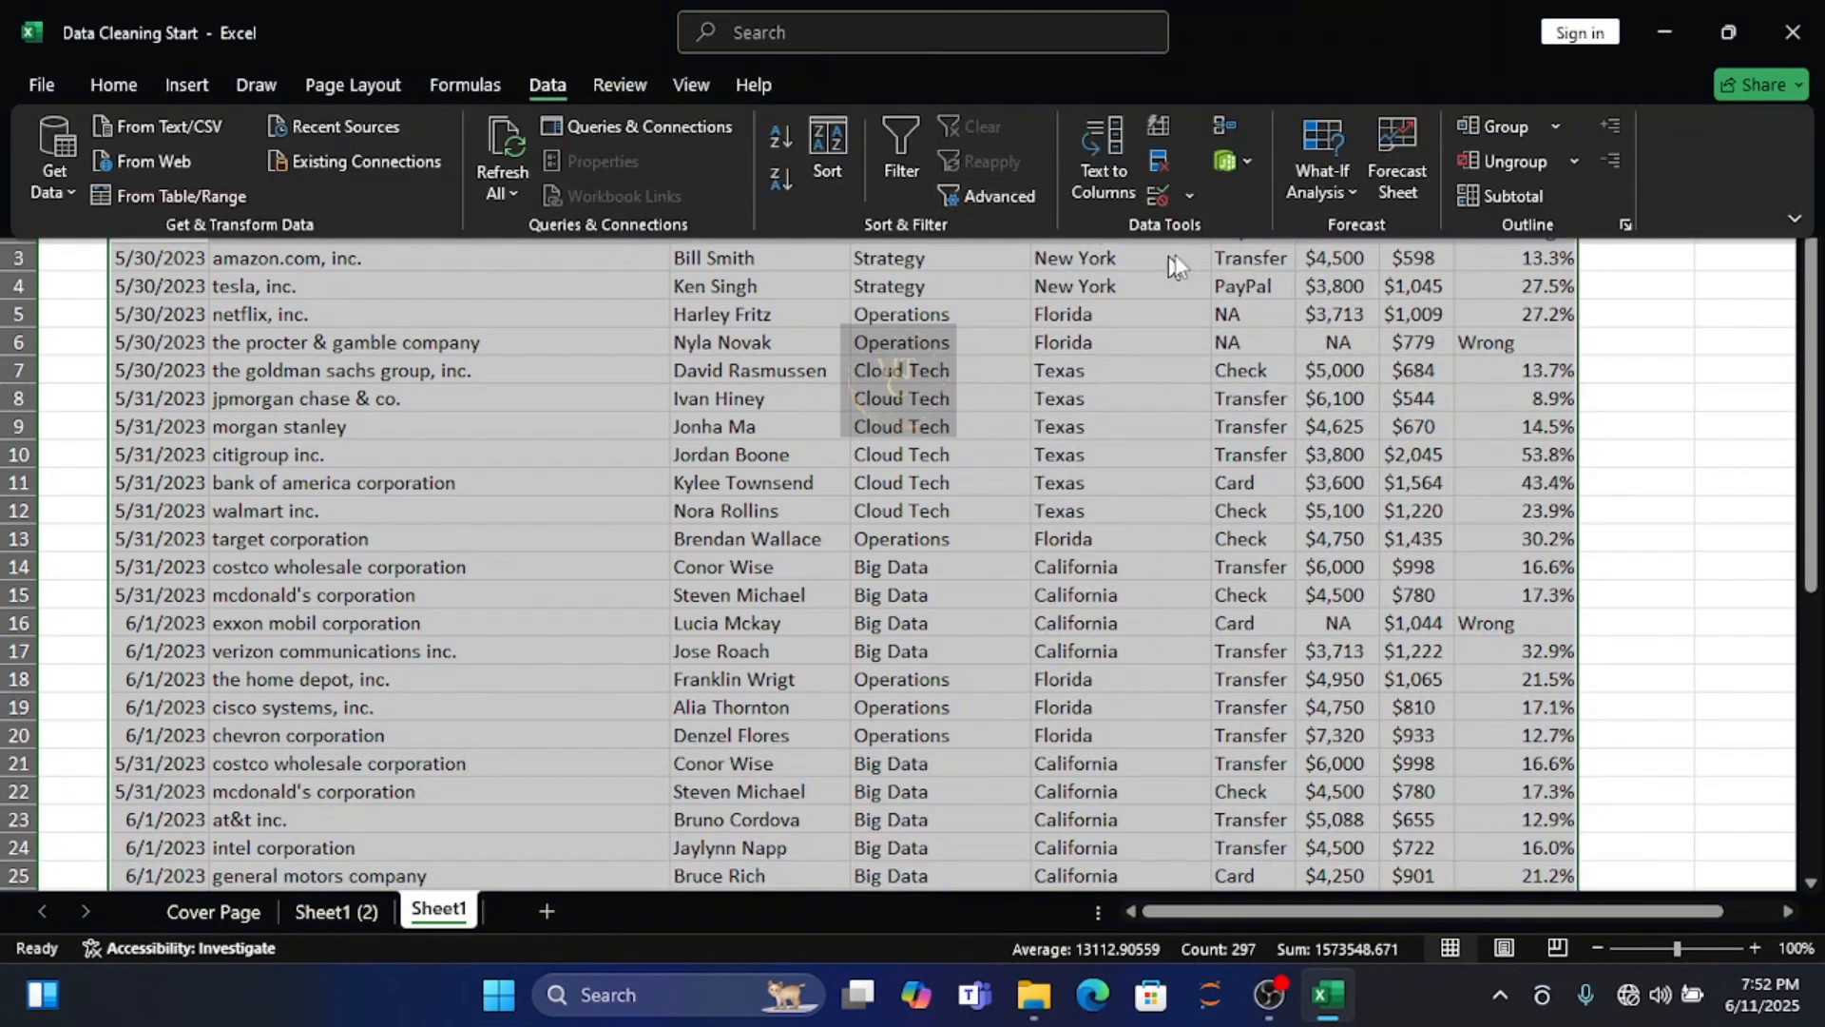
left_click(1159, 159)
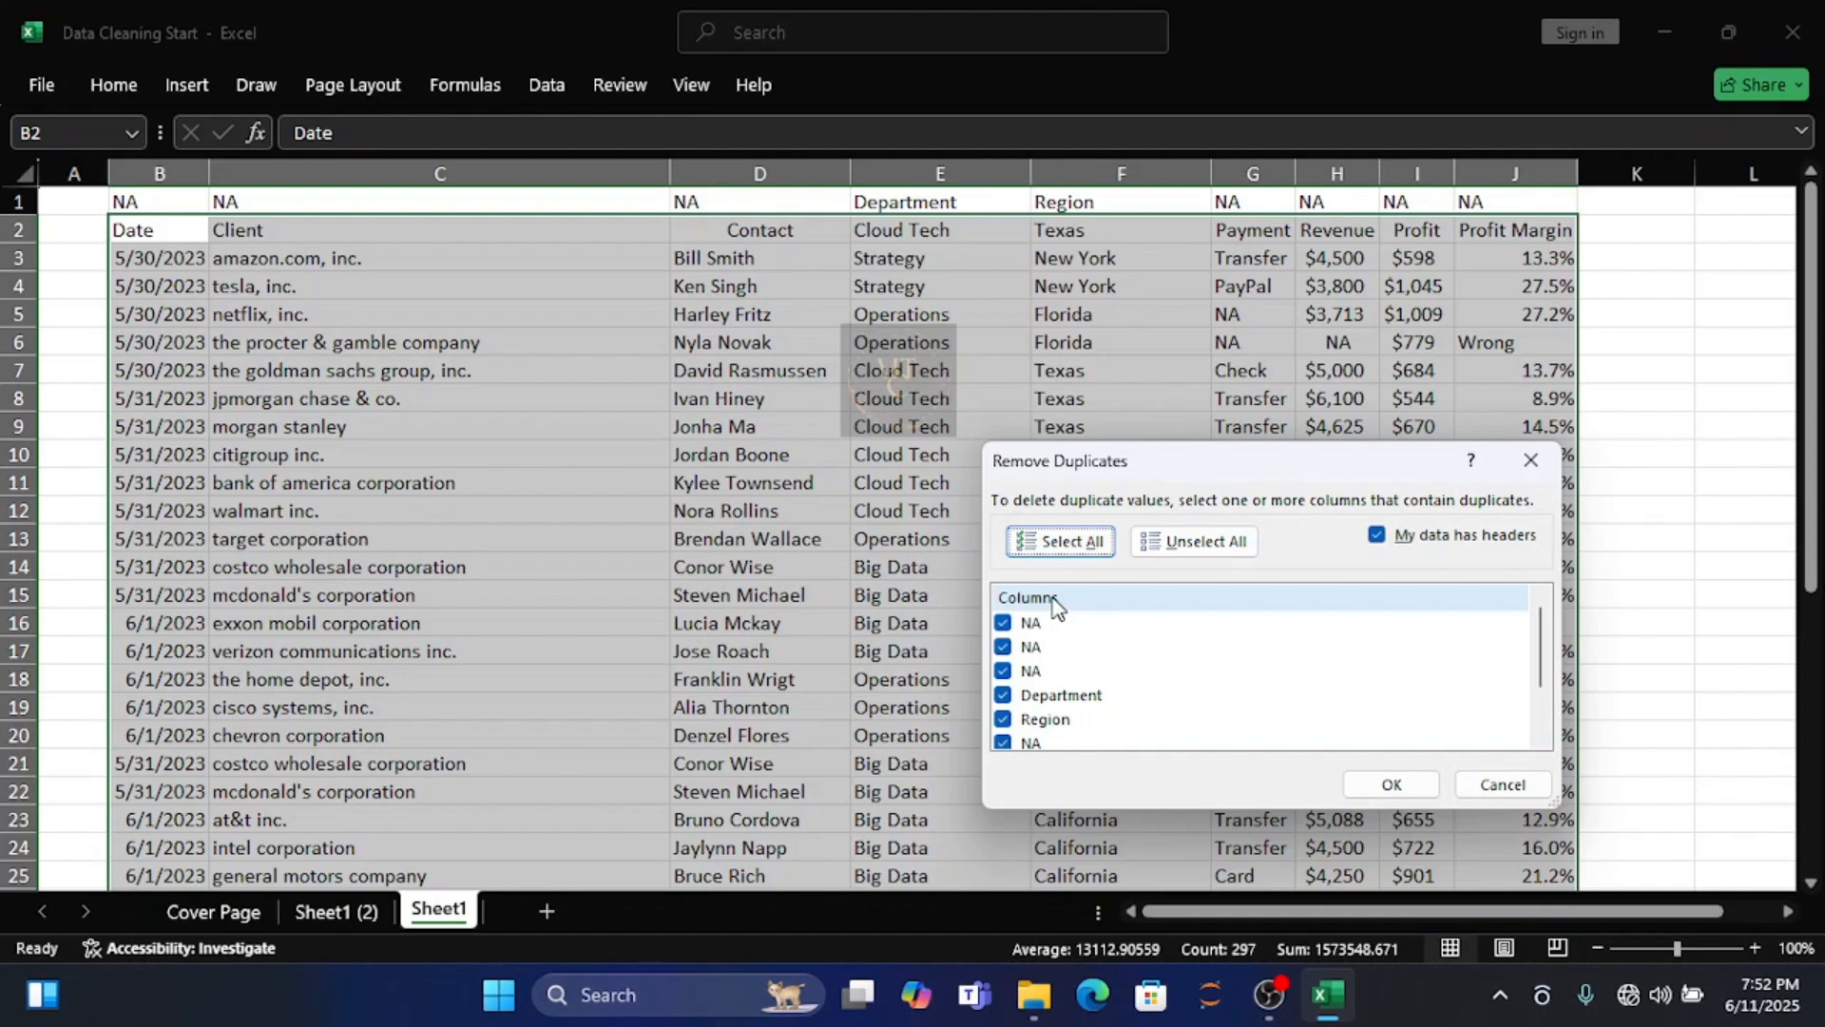
left_click(1392, 785)
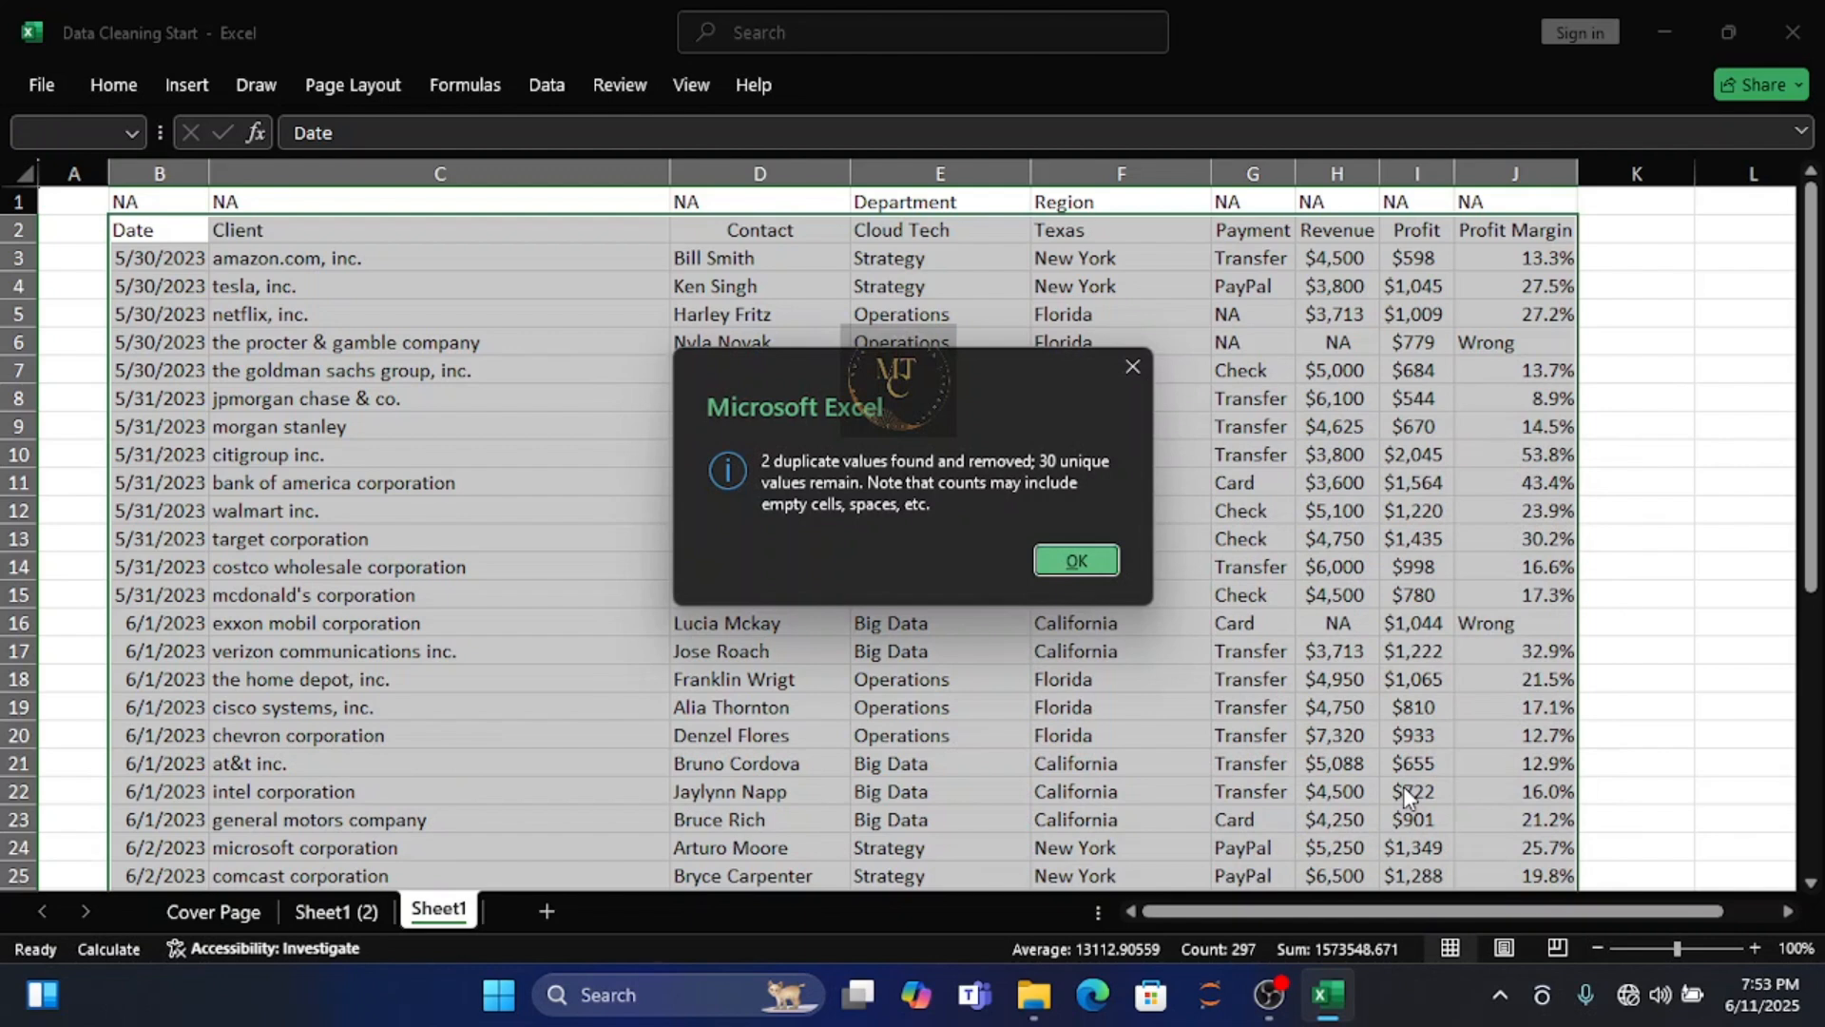
left_click(1078, 561)
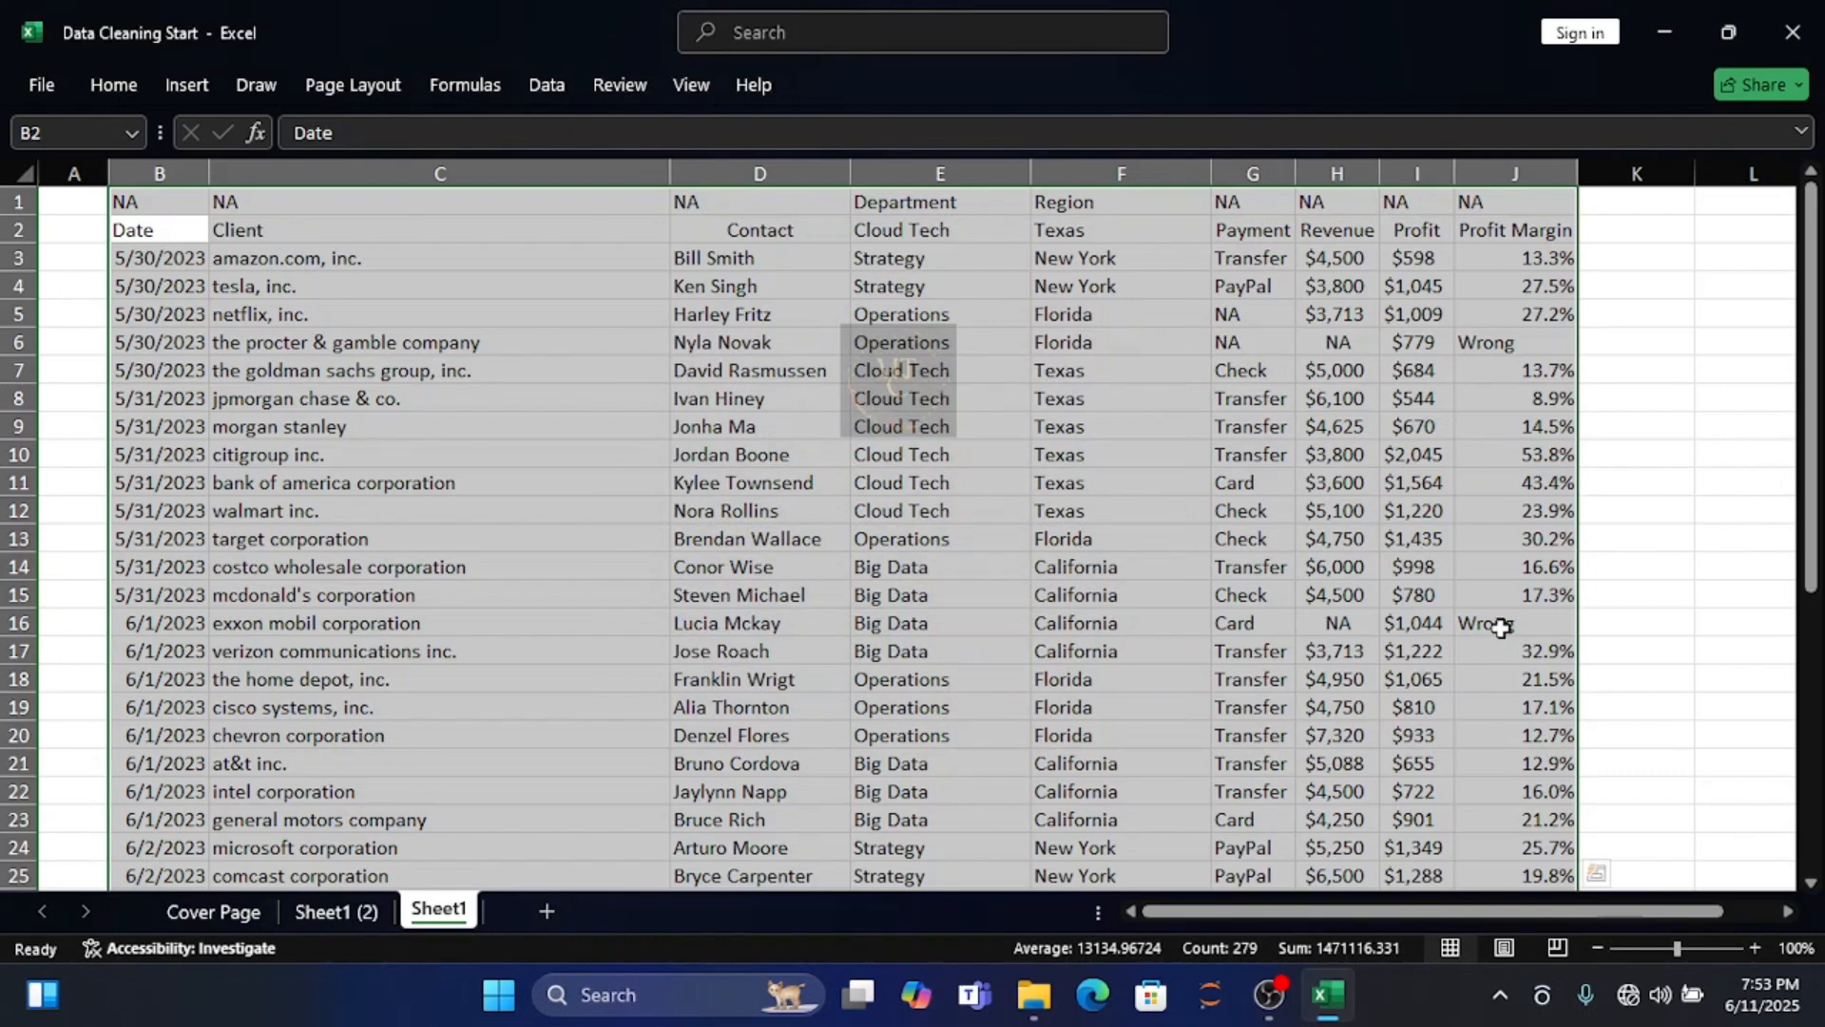
left_click(1255, 456)
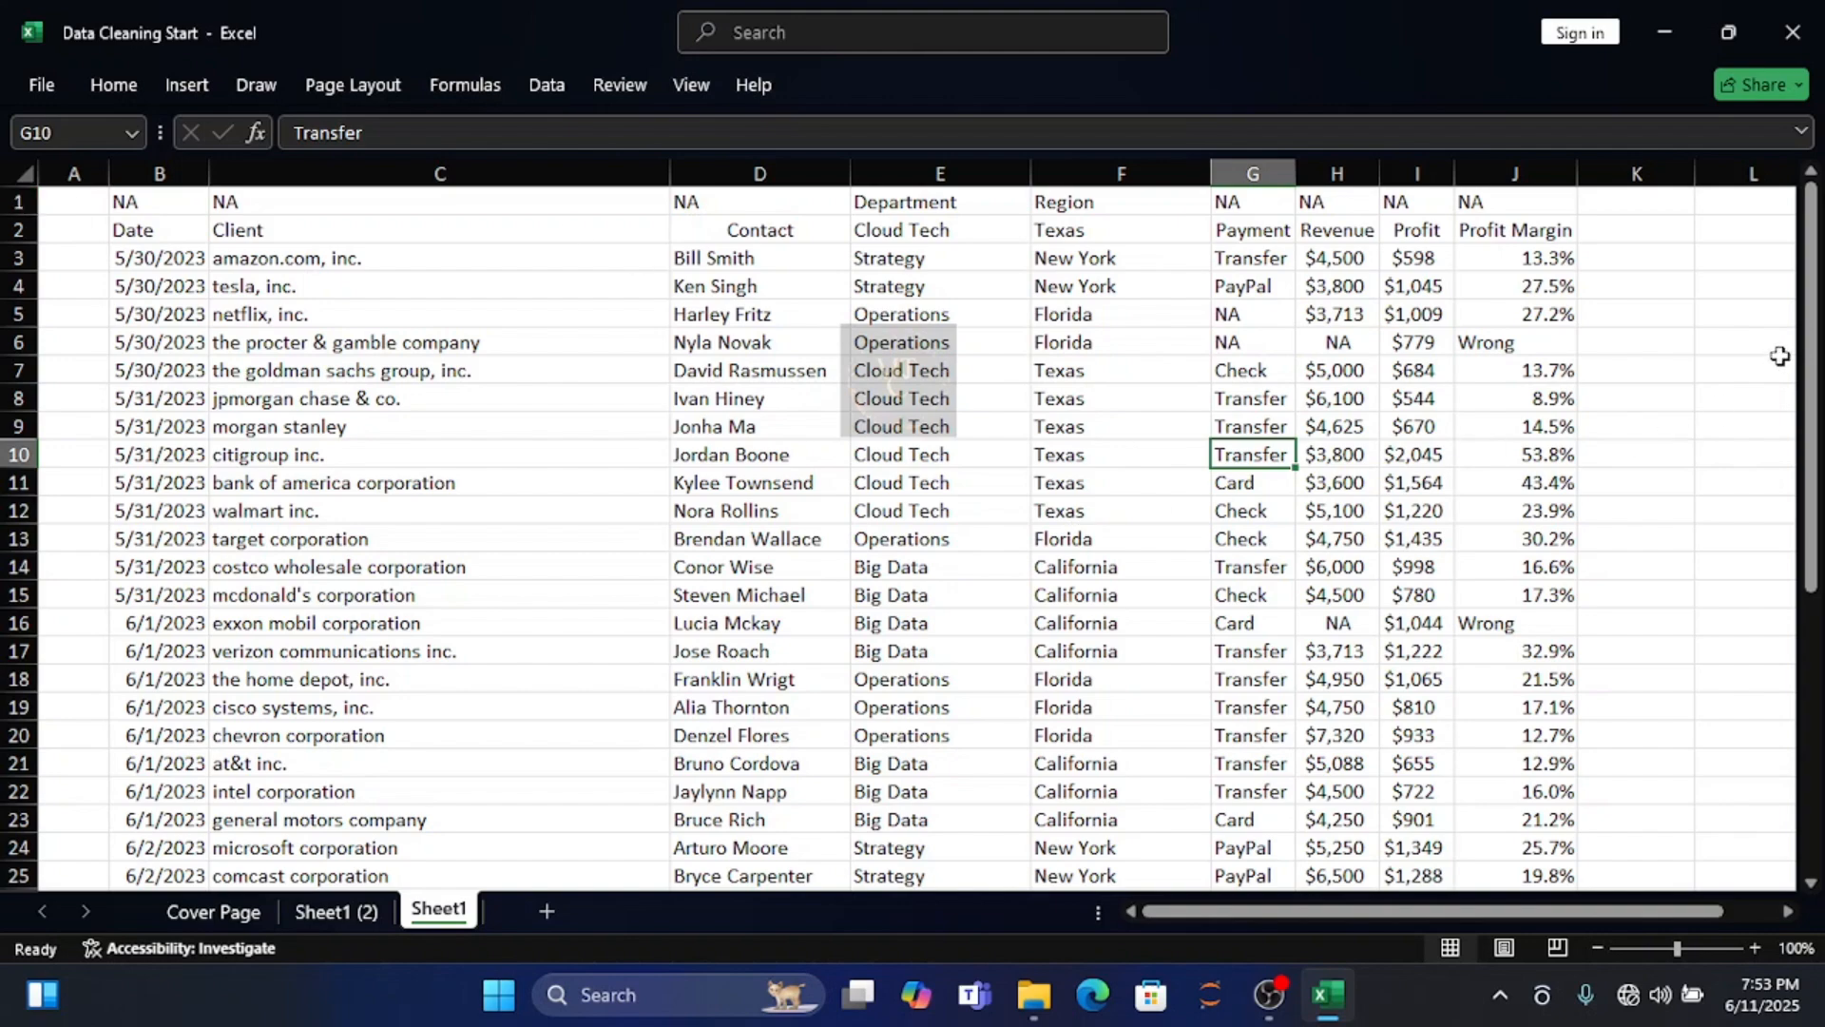
mouse_move(1810, 355)
left_mouse_down()
mouse_move(1811, 636)
mouse_move(1818, 378)
left_mouse_up()
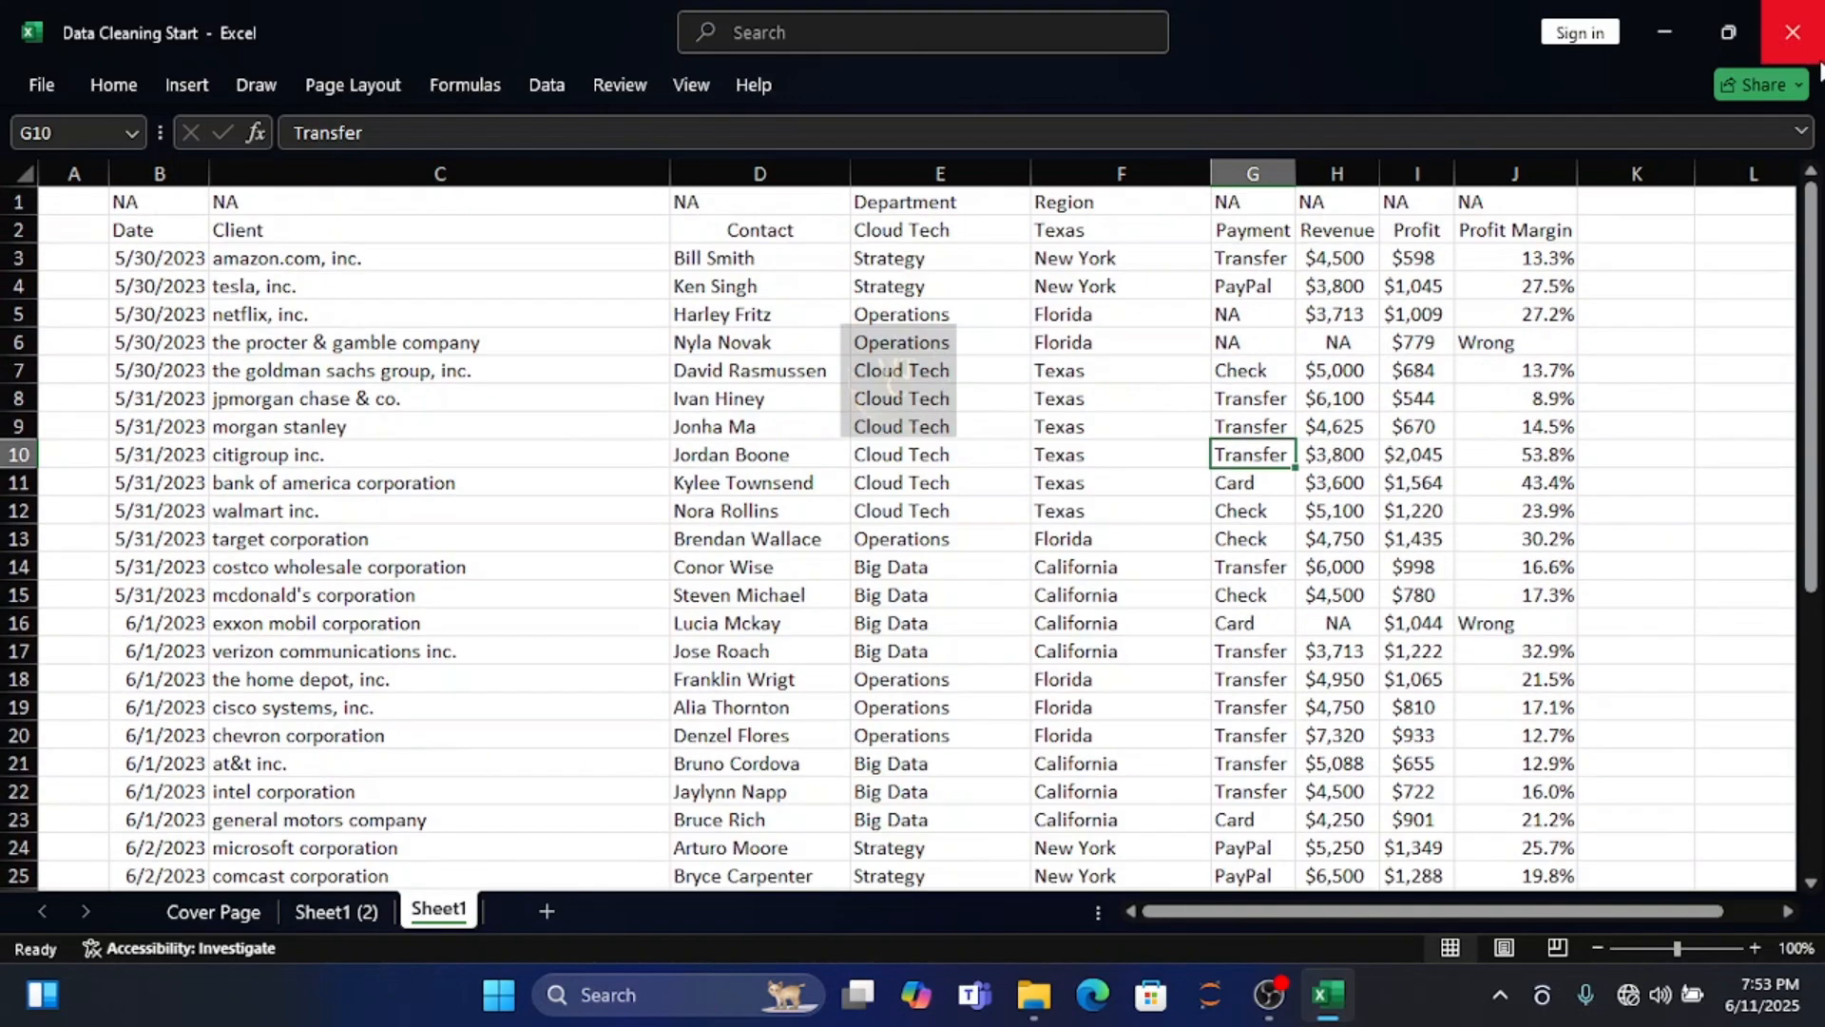
Clear the stray NA entries from row 1 in cells B1, C1, D1, G1, H1, I1 and J1
left_click(728, 200)
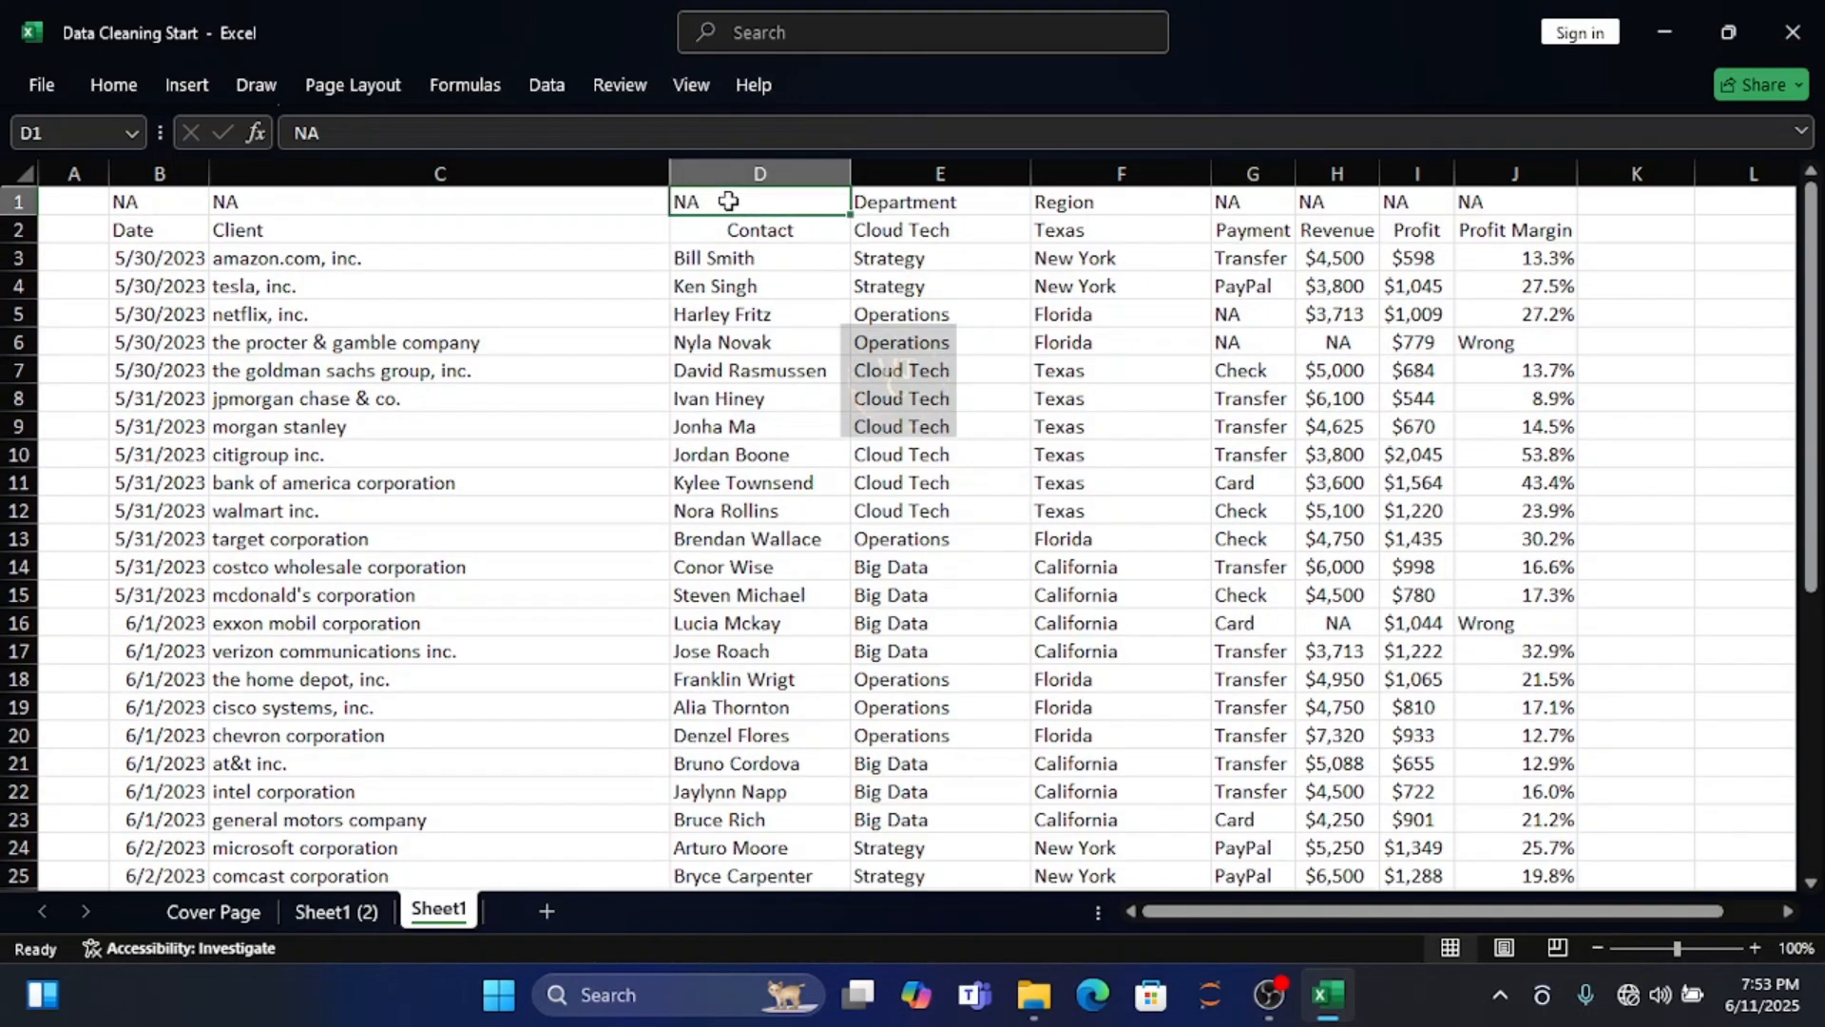
key("Delete")
left_click(286, 202)
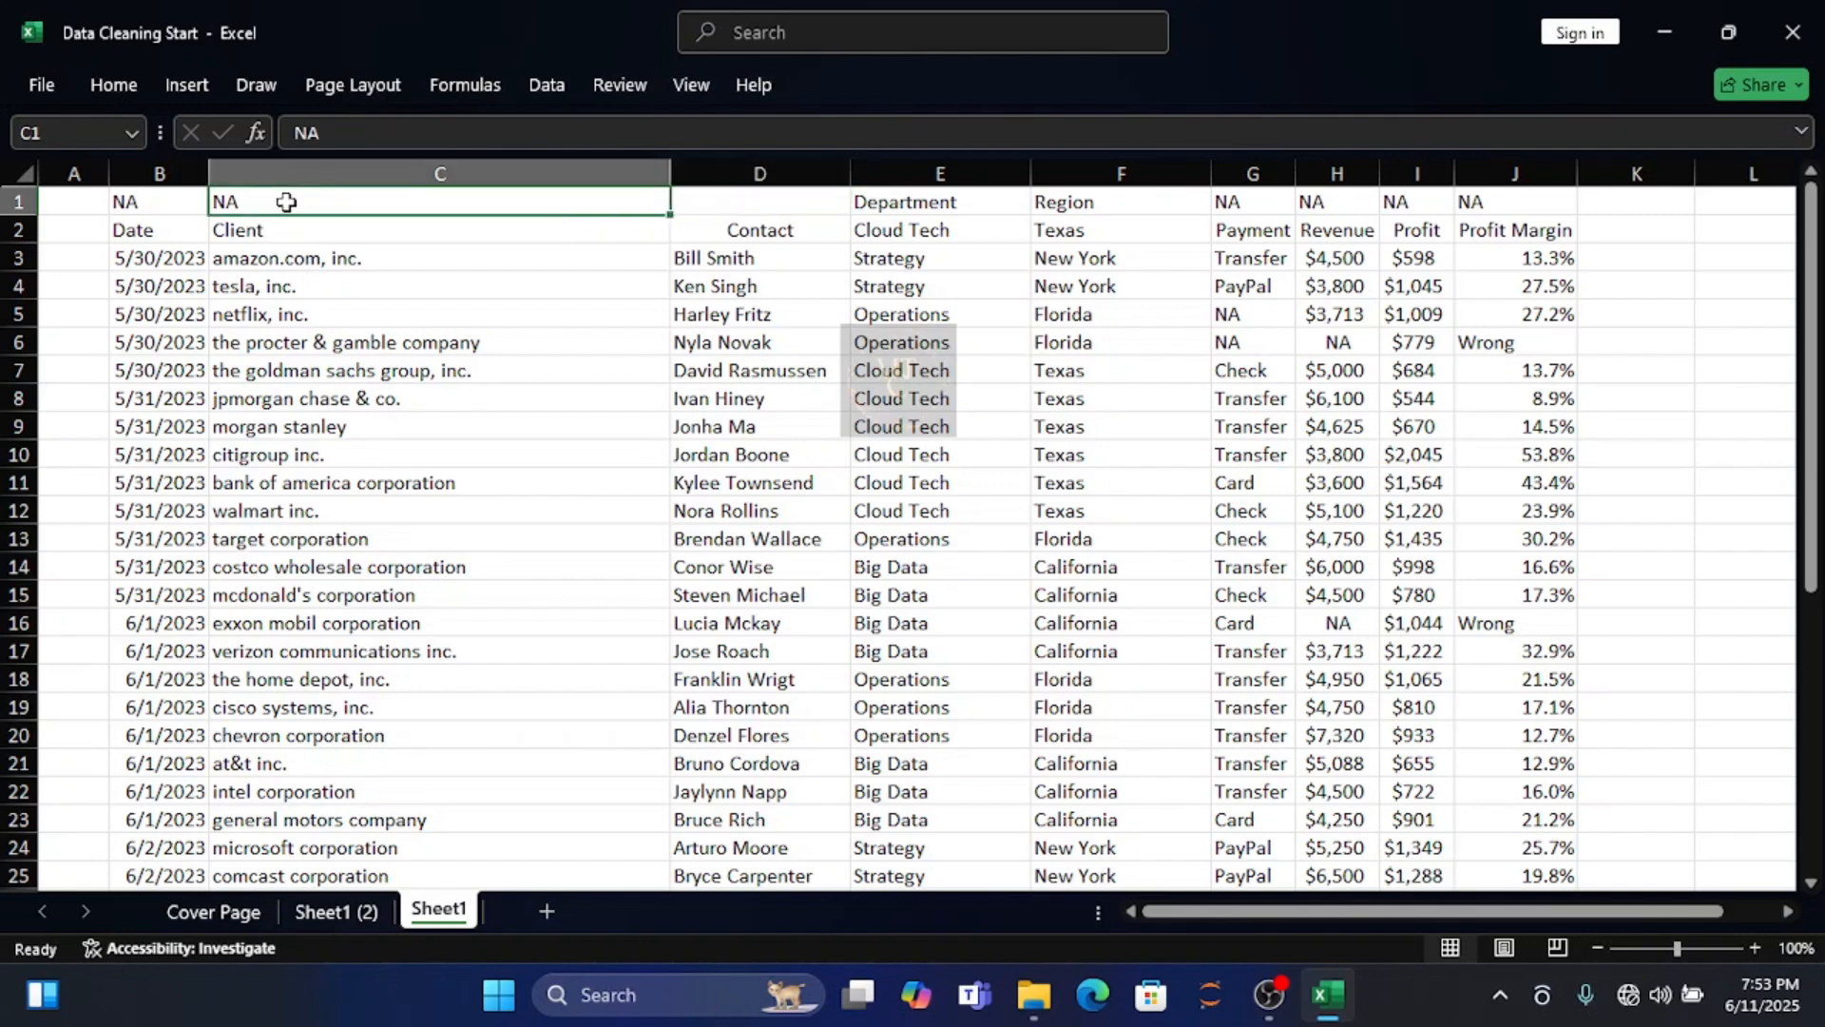
key("Delete")
left_click(130, 203)
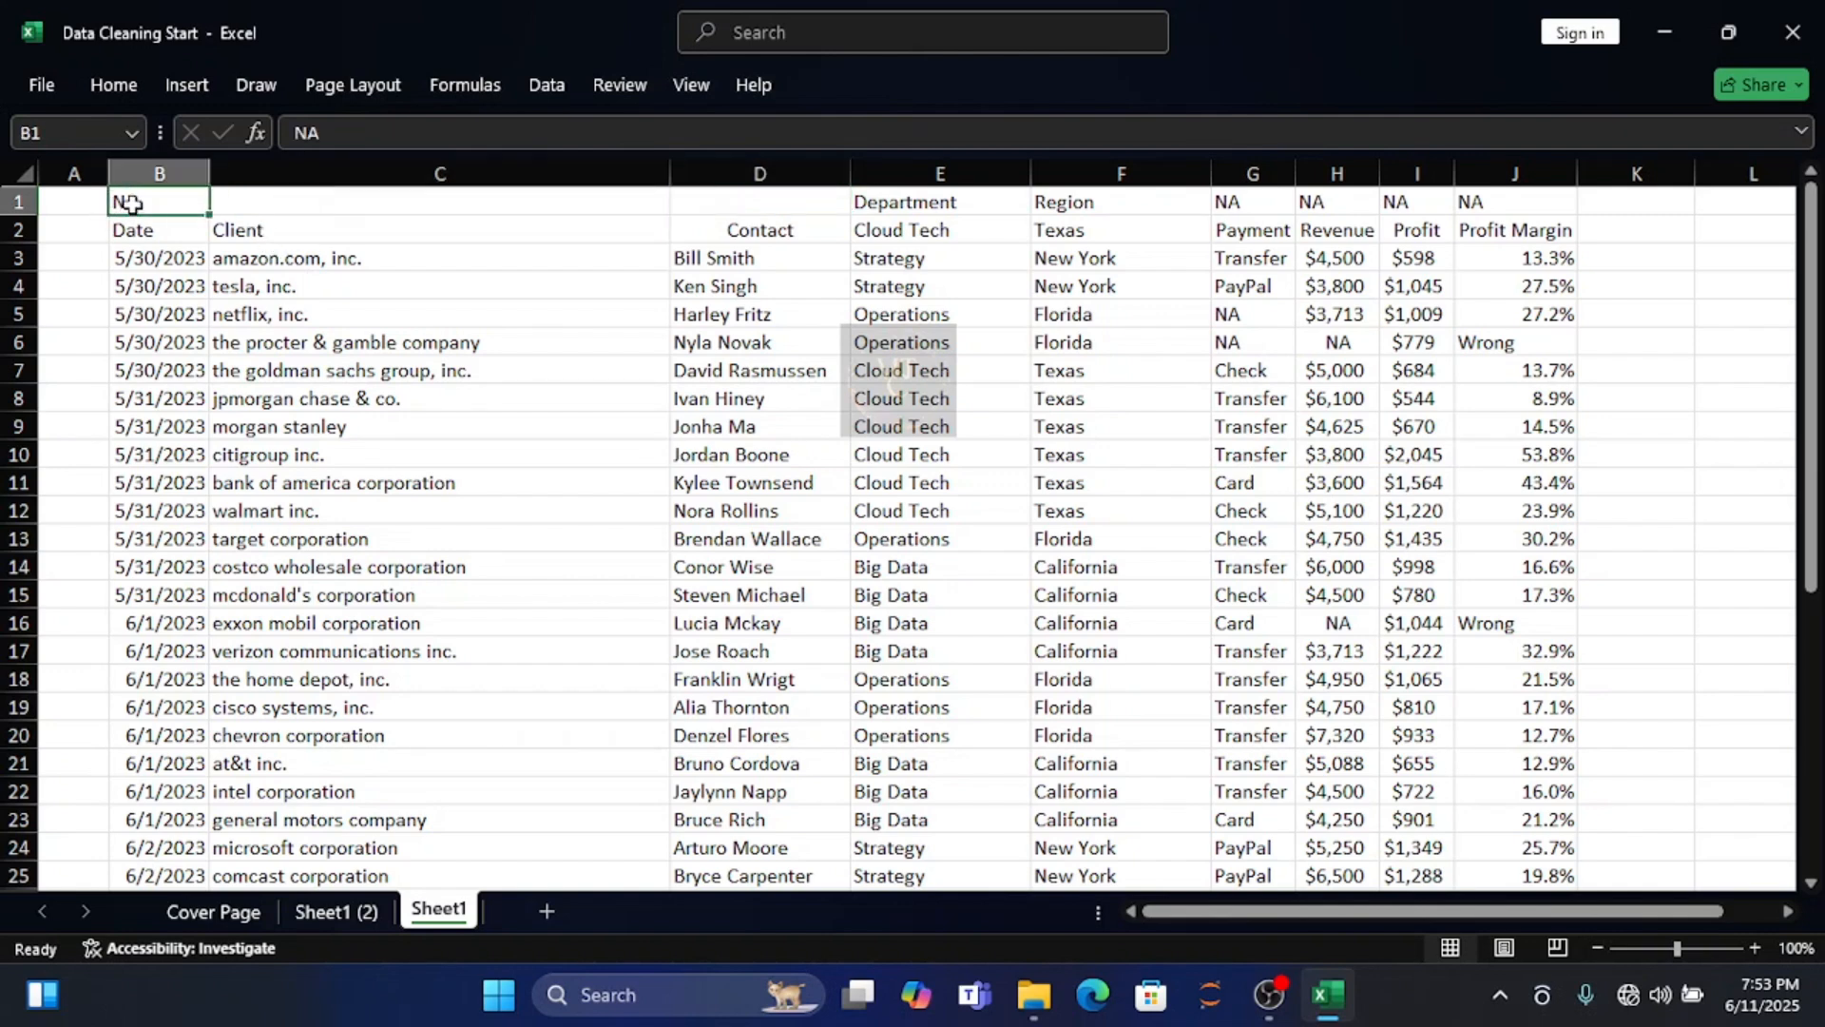
key("Delete")
left_click(1248, 204)
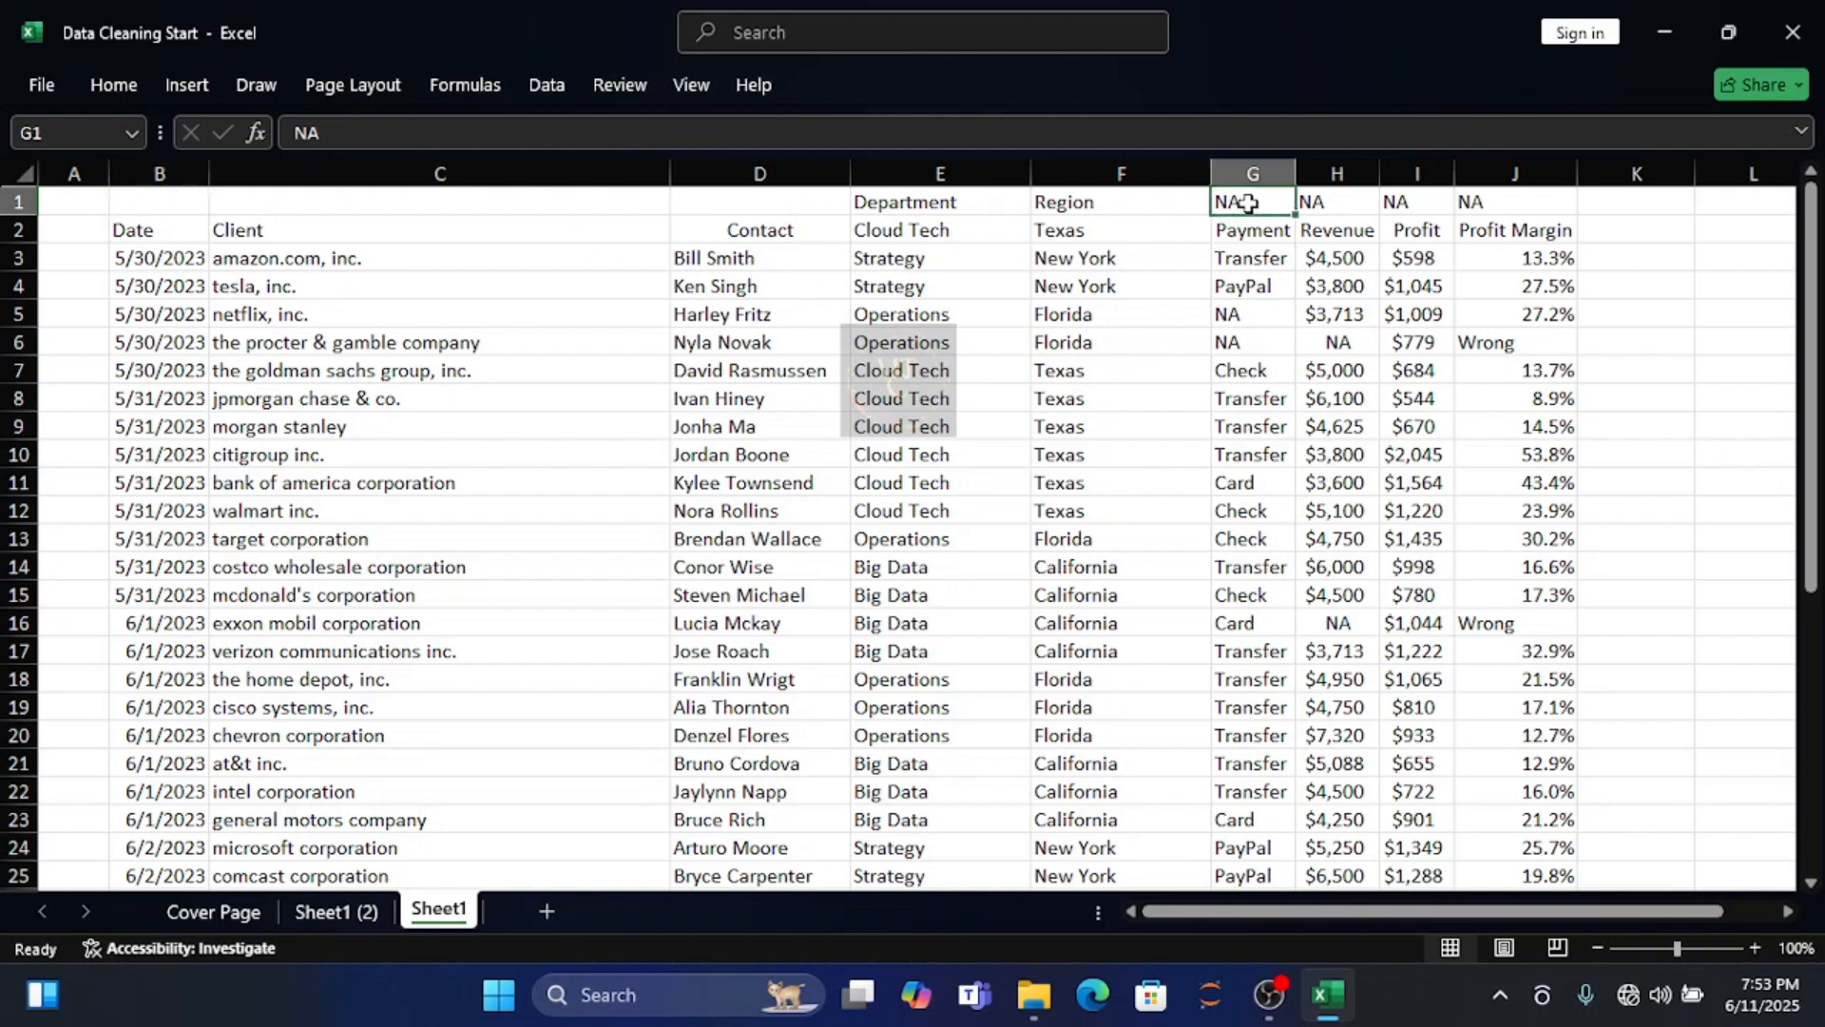
key("Delete")
left_click(1336, 206)
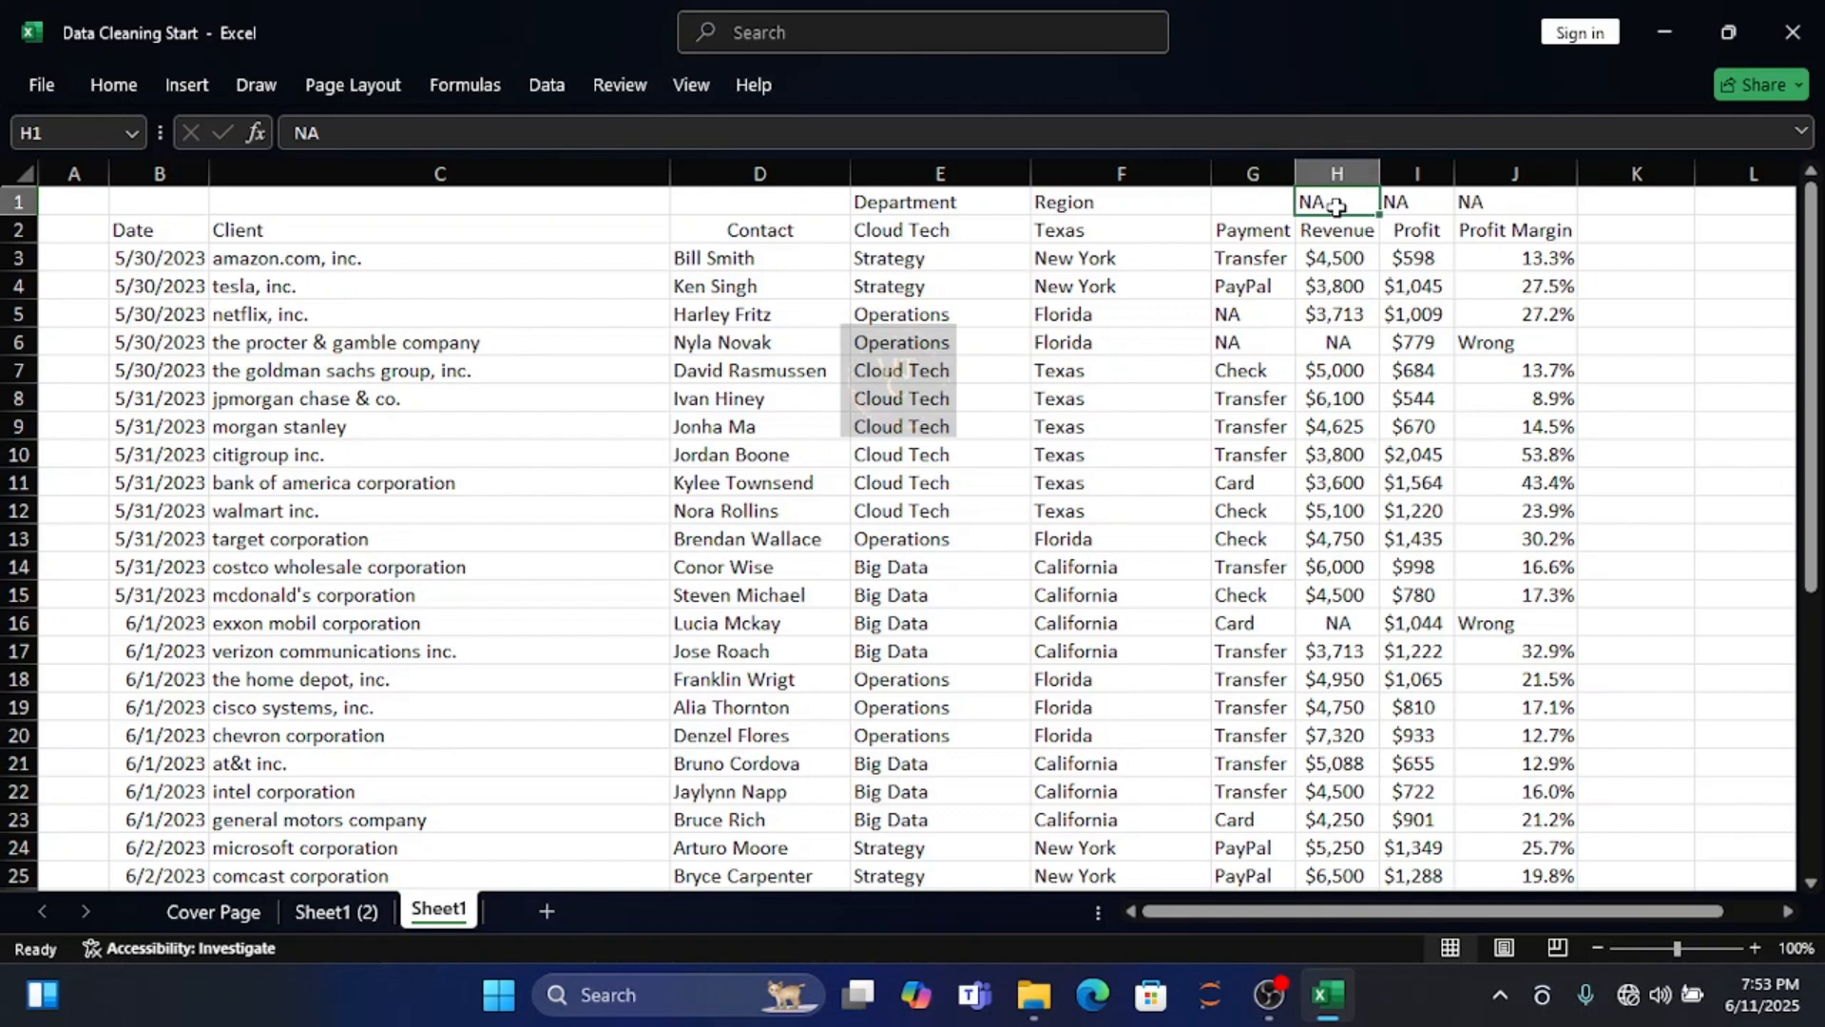
key("Delete")
left_click(1415, 208)
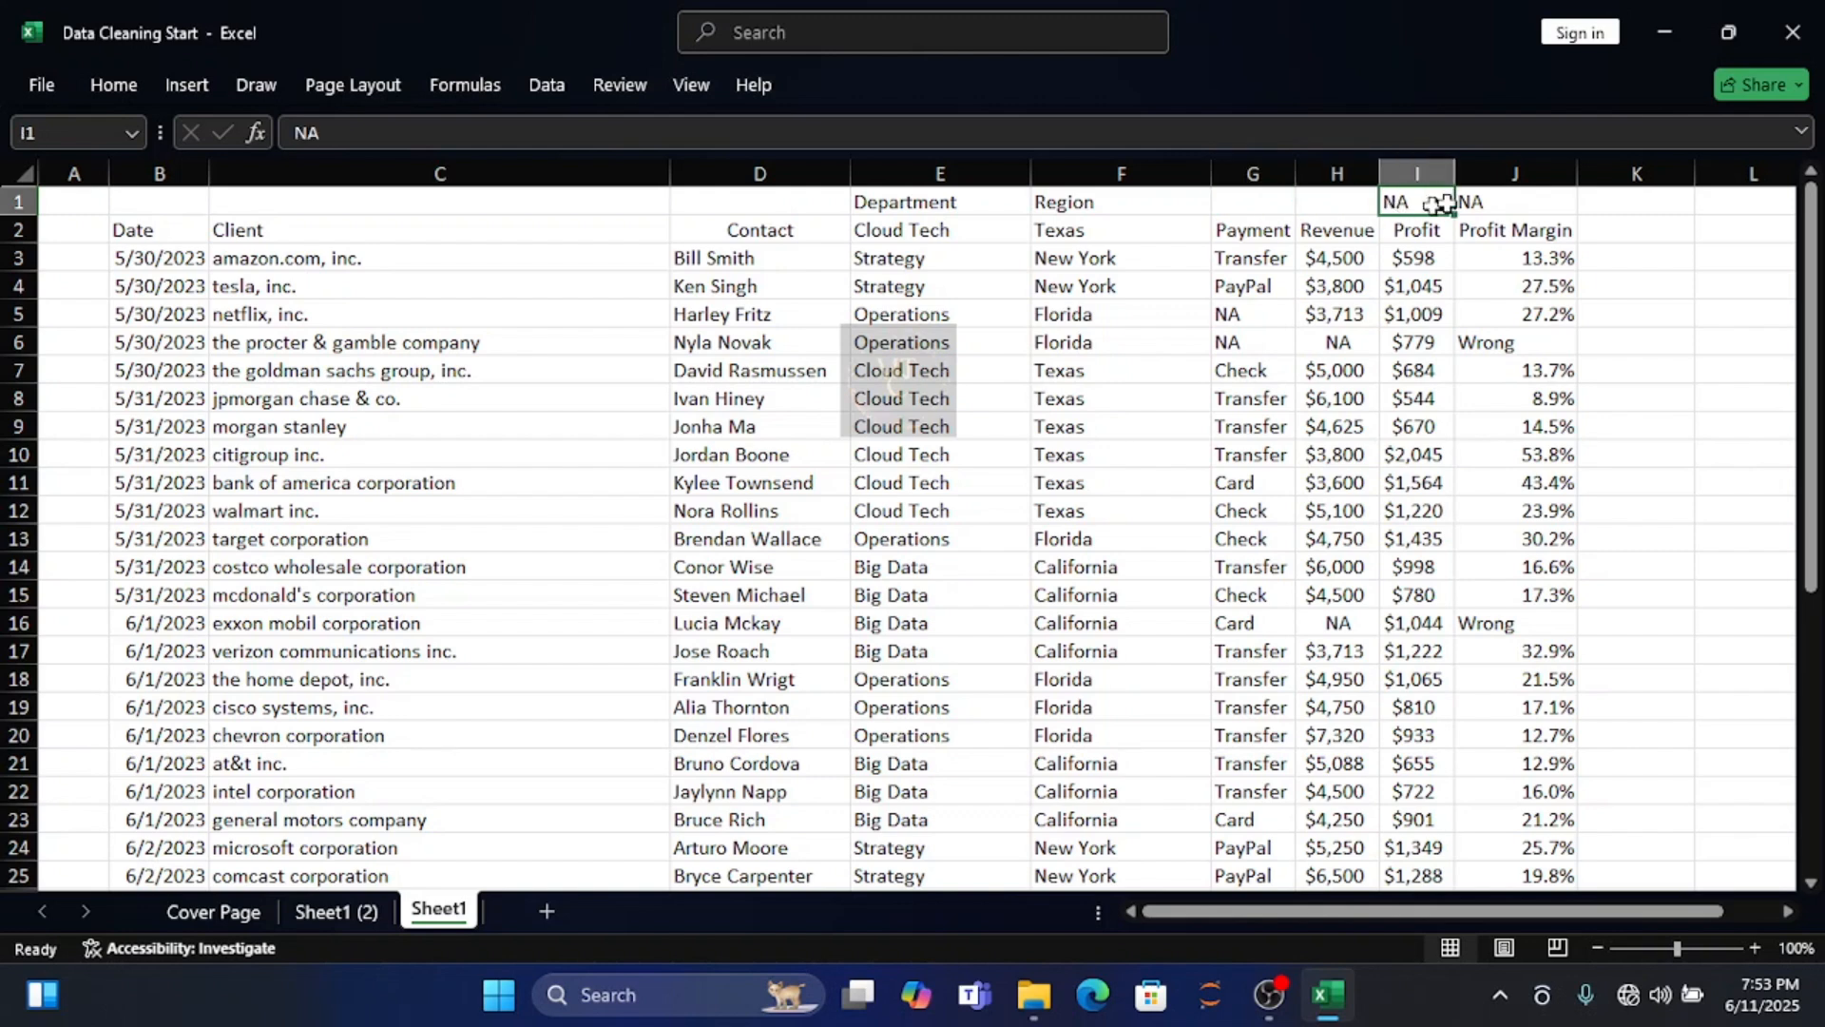
key("Delete")
left_click(1494, 201)
key("Delete")
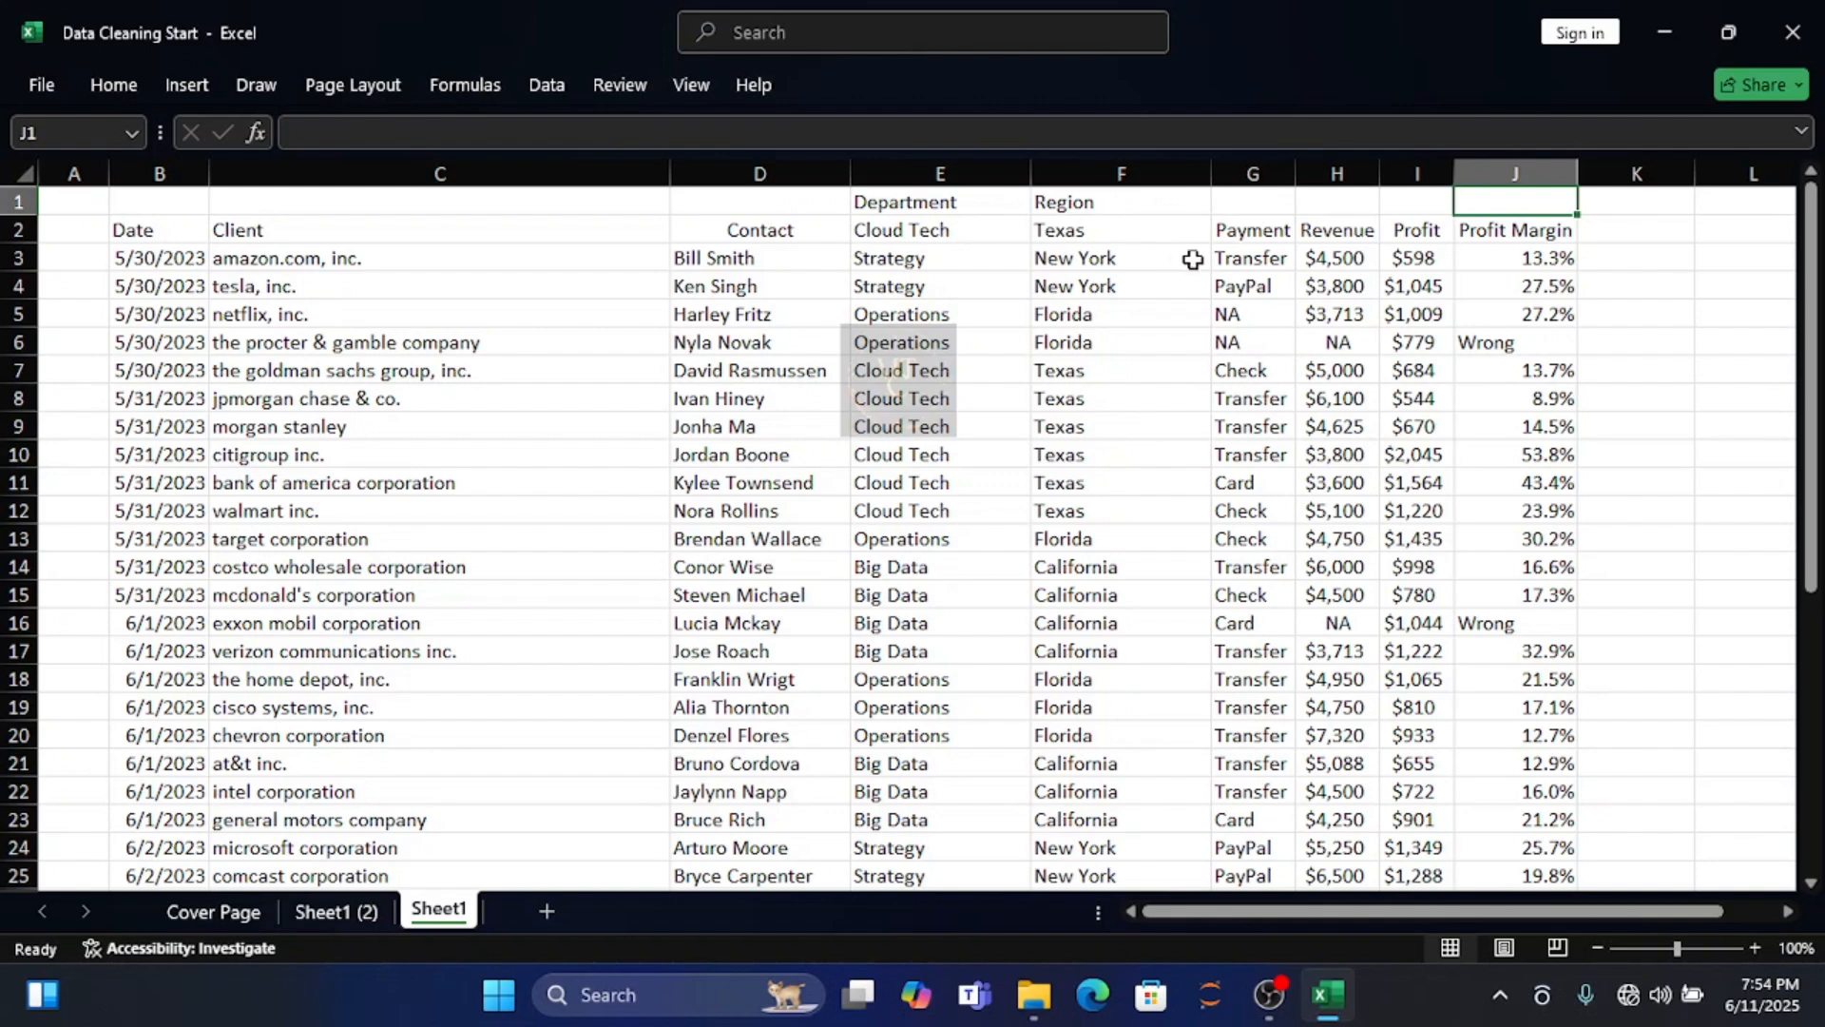
Replace the text in E2 with the header Department
left_click(939, 233)
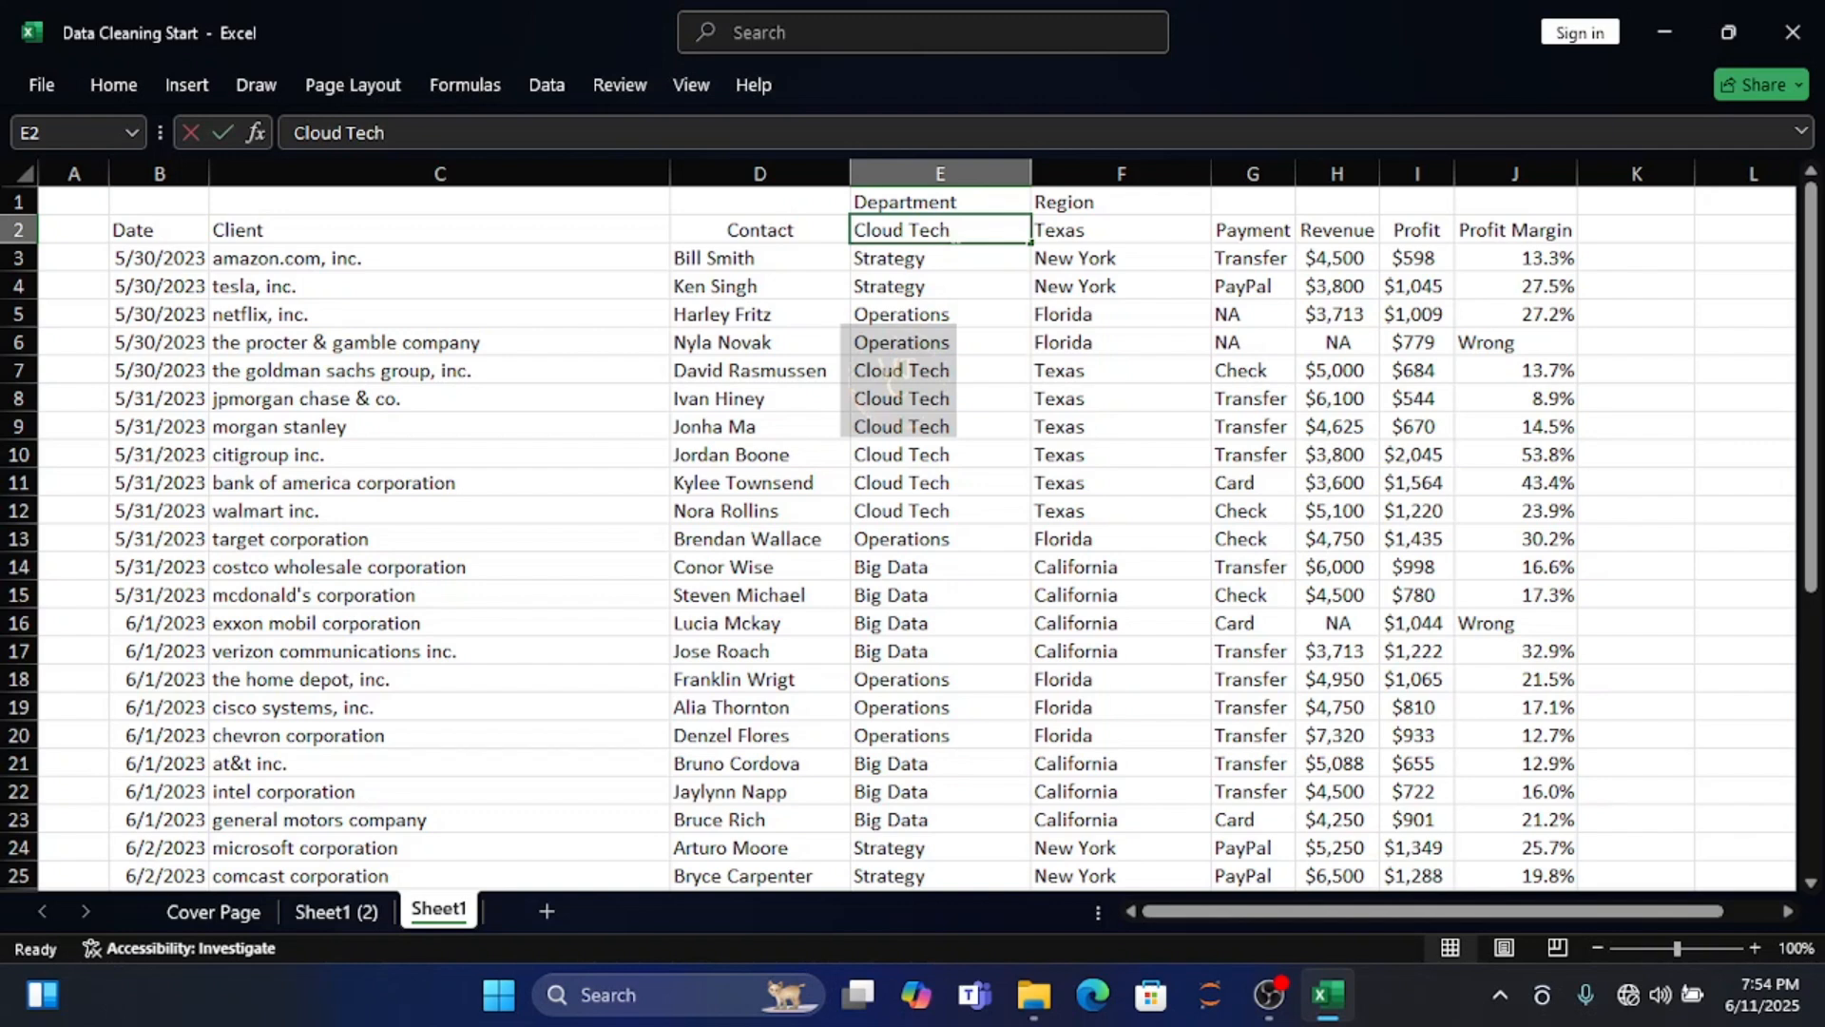
double_click(947, 232)
key("BackSpace")
key("BackSpace")
key("BackSpace")
key("BackSpace")
key("BackSpace")
key("BackSpace")
key("BackSpace")
key("BackSpace")
key("BackSpace")
key("BackSpace")
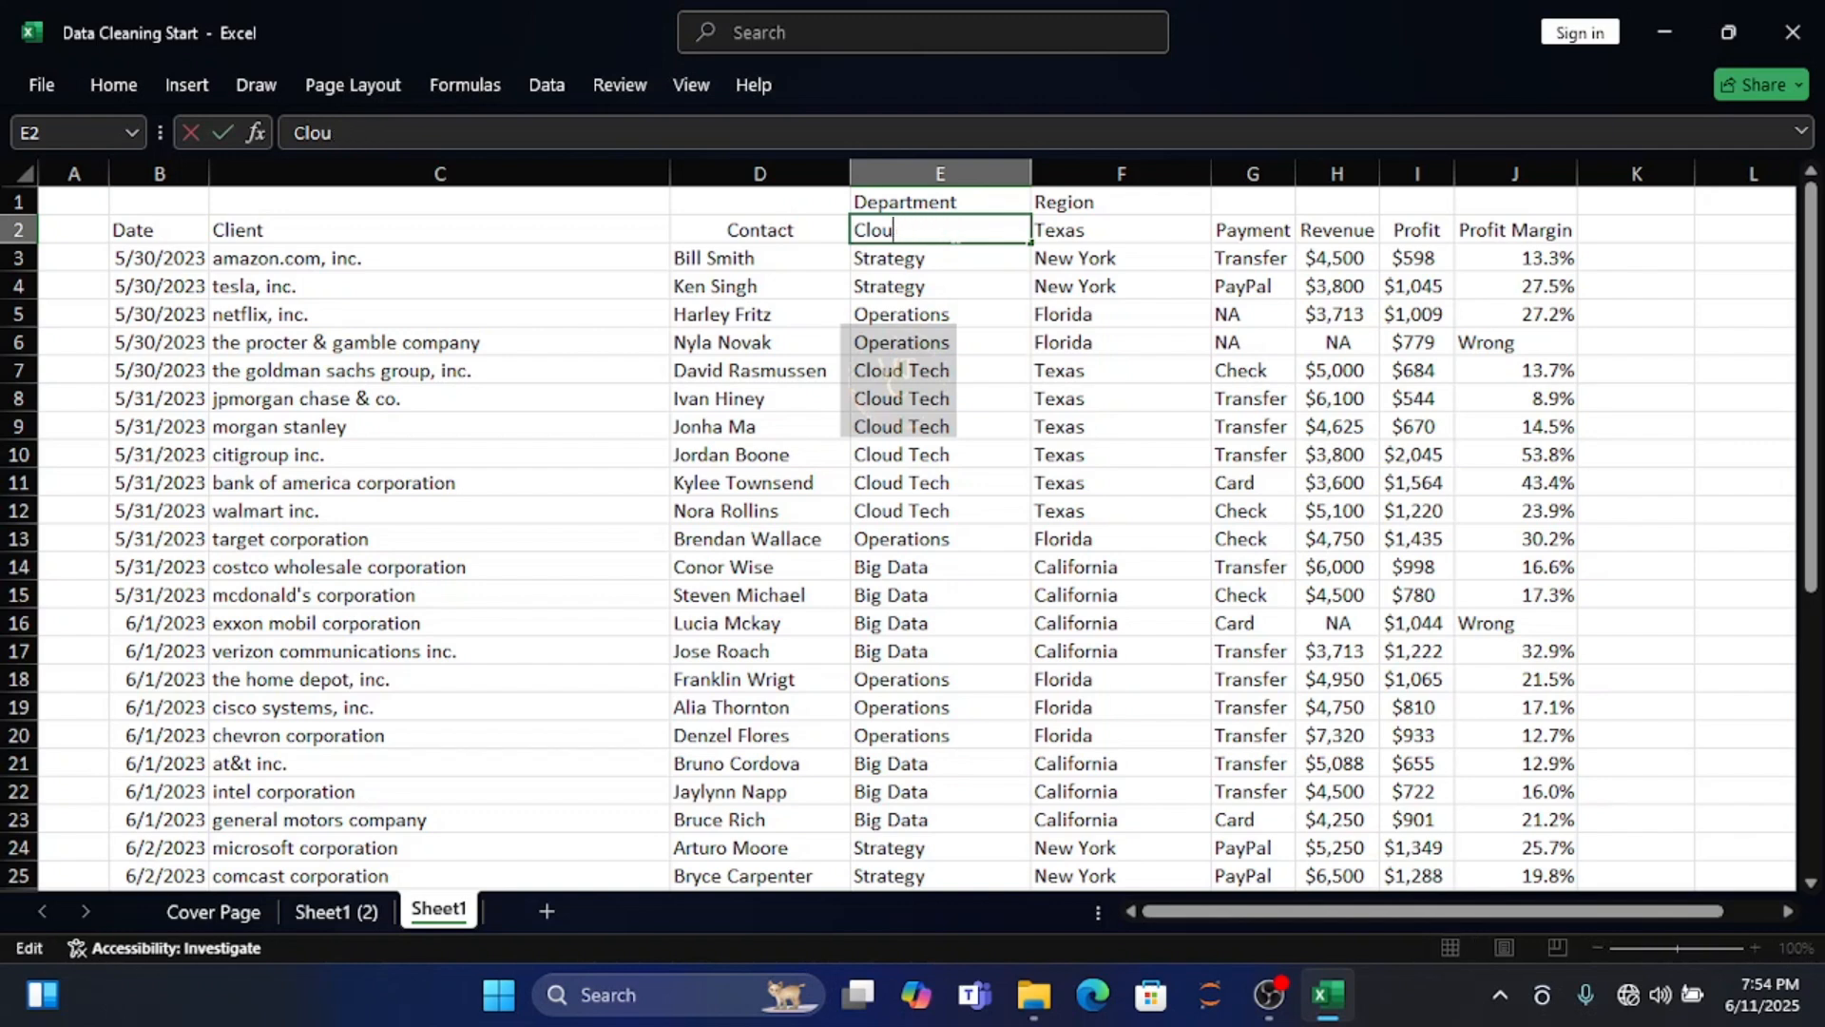
type("Department")
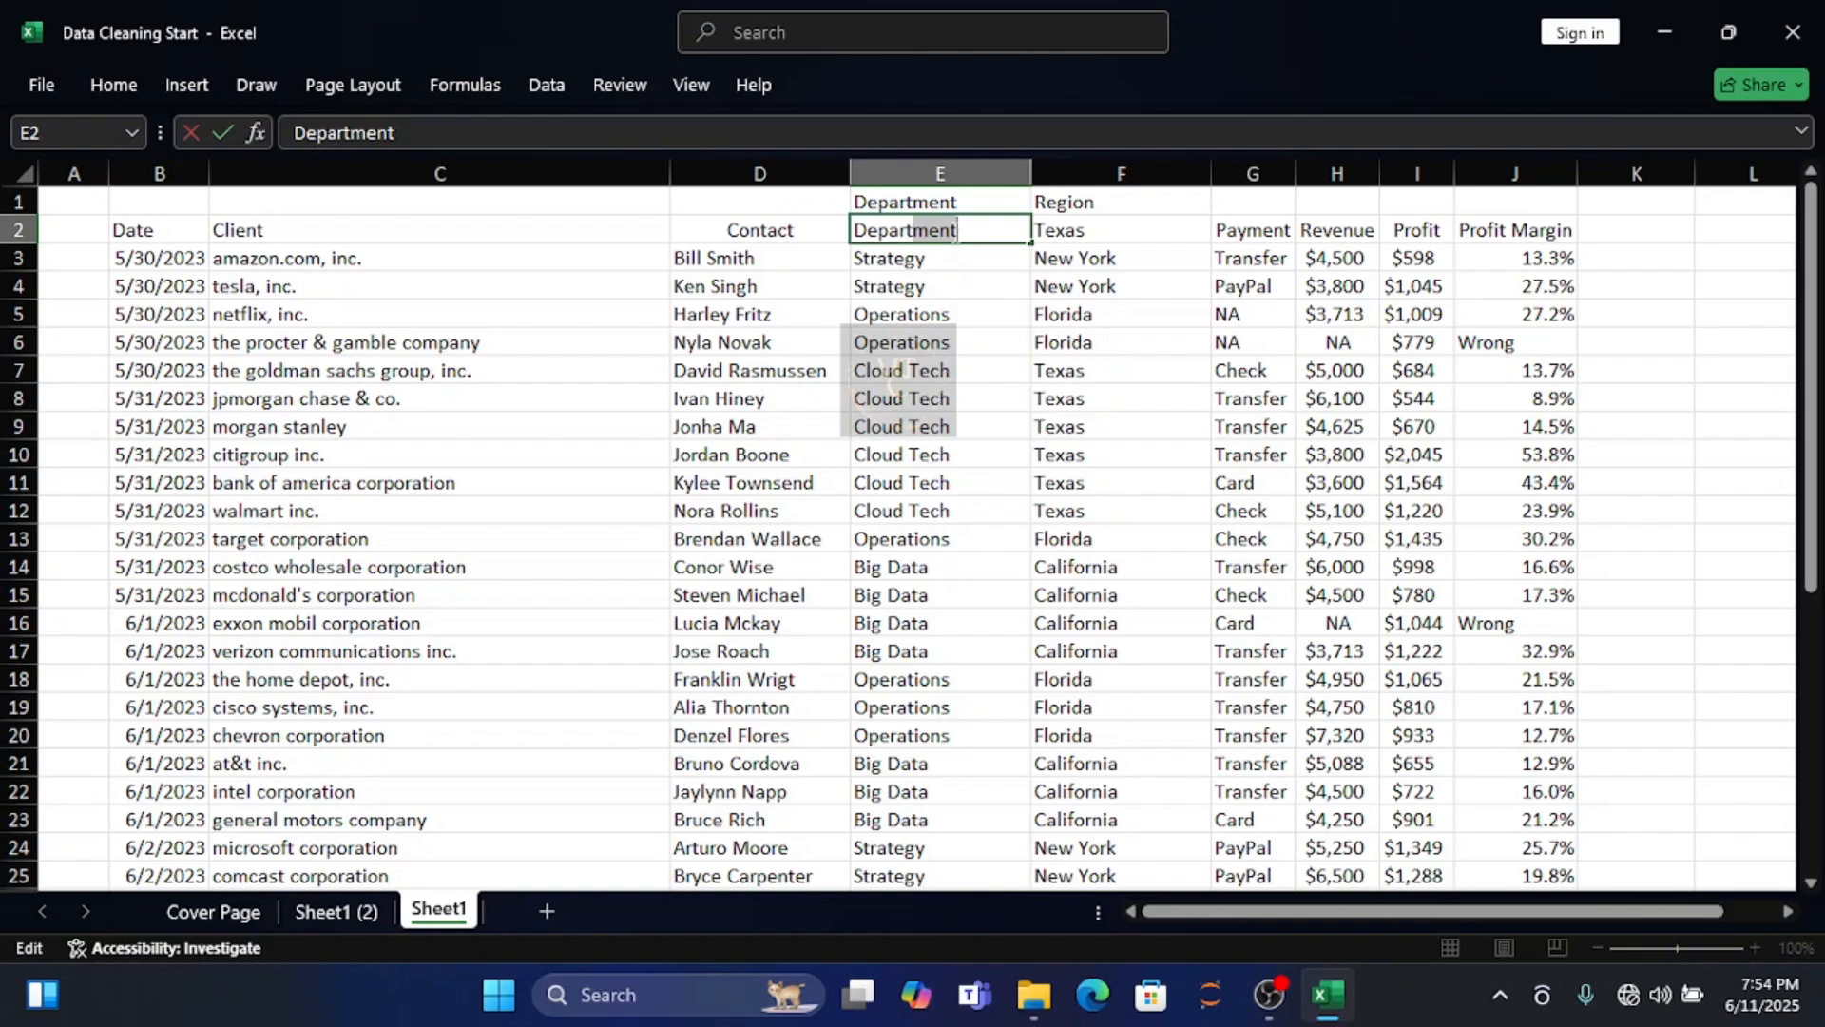
key("Return")
Replace the text in F2 with the header Region
double_click(1065, 230)
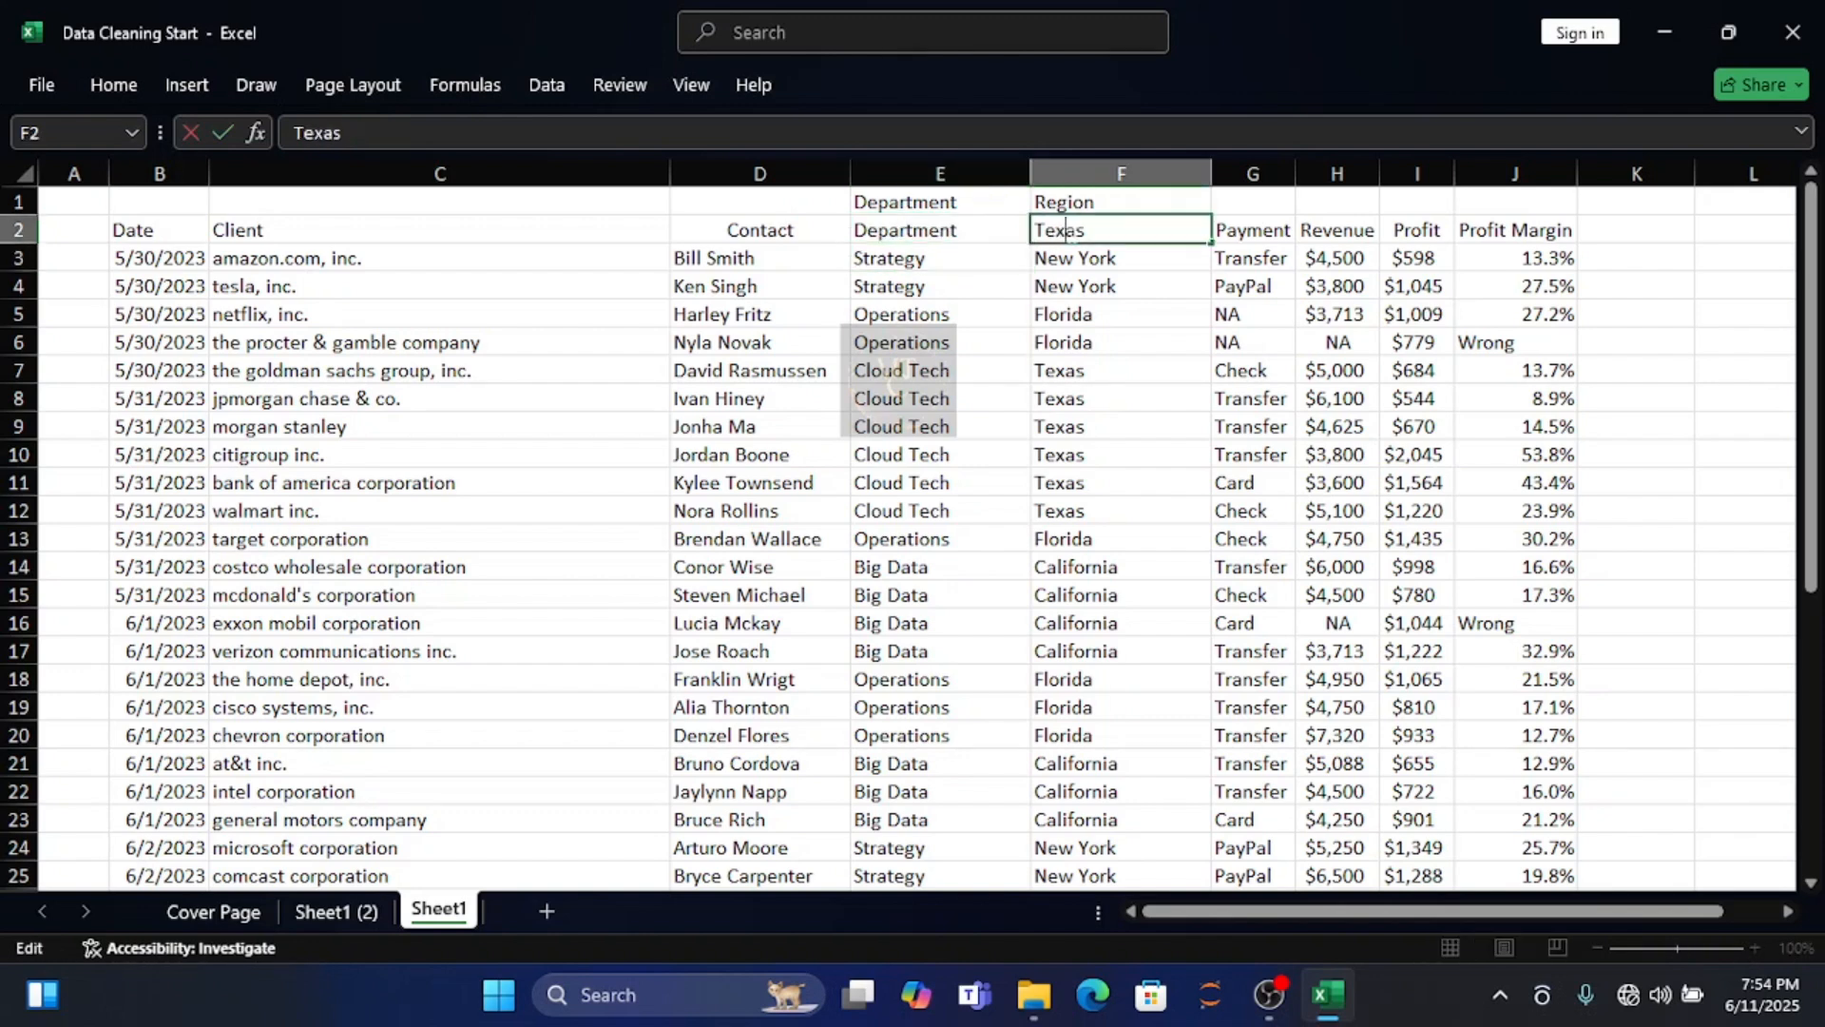
left_click_drag(1089, 230, 1033, 230)
type("Region")
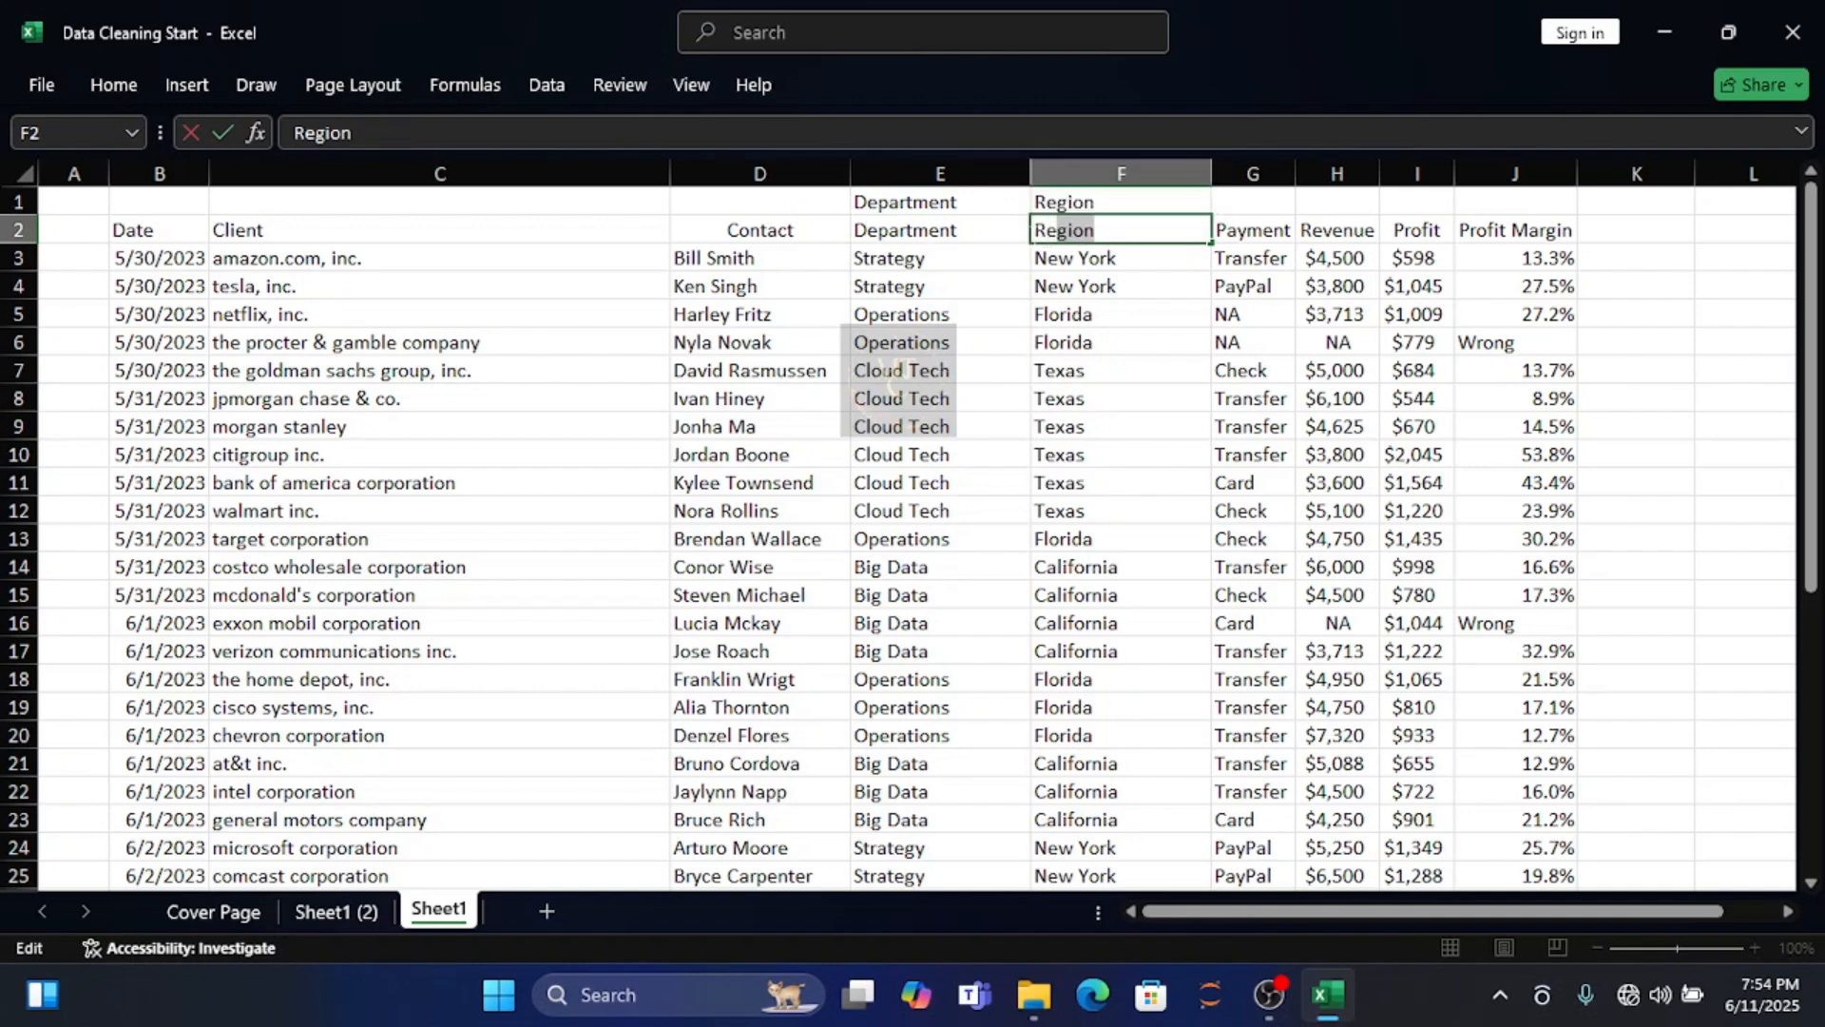
key("Return")
Clear the redundant Region and Department headers from F1 and E1
left_click(1116, 205)
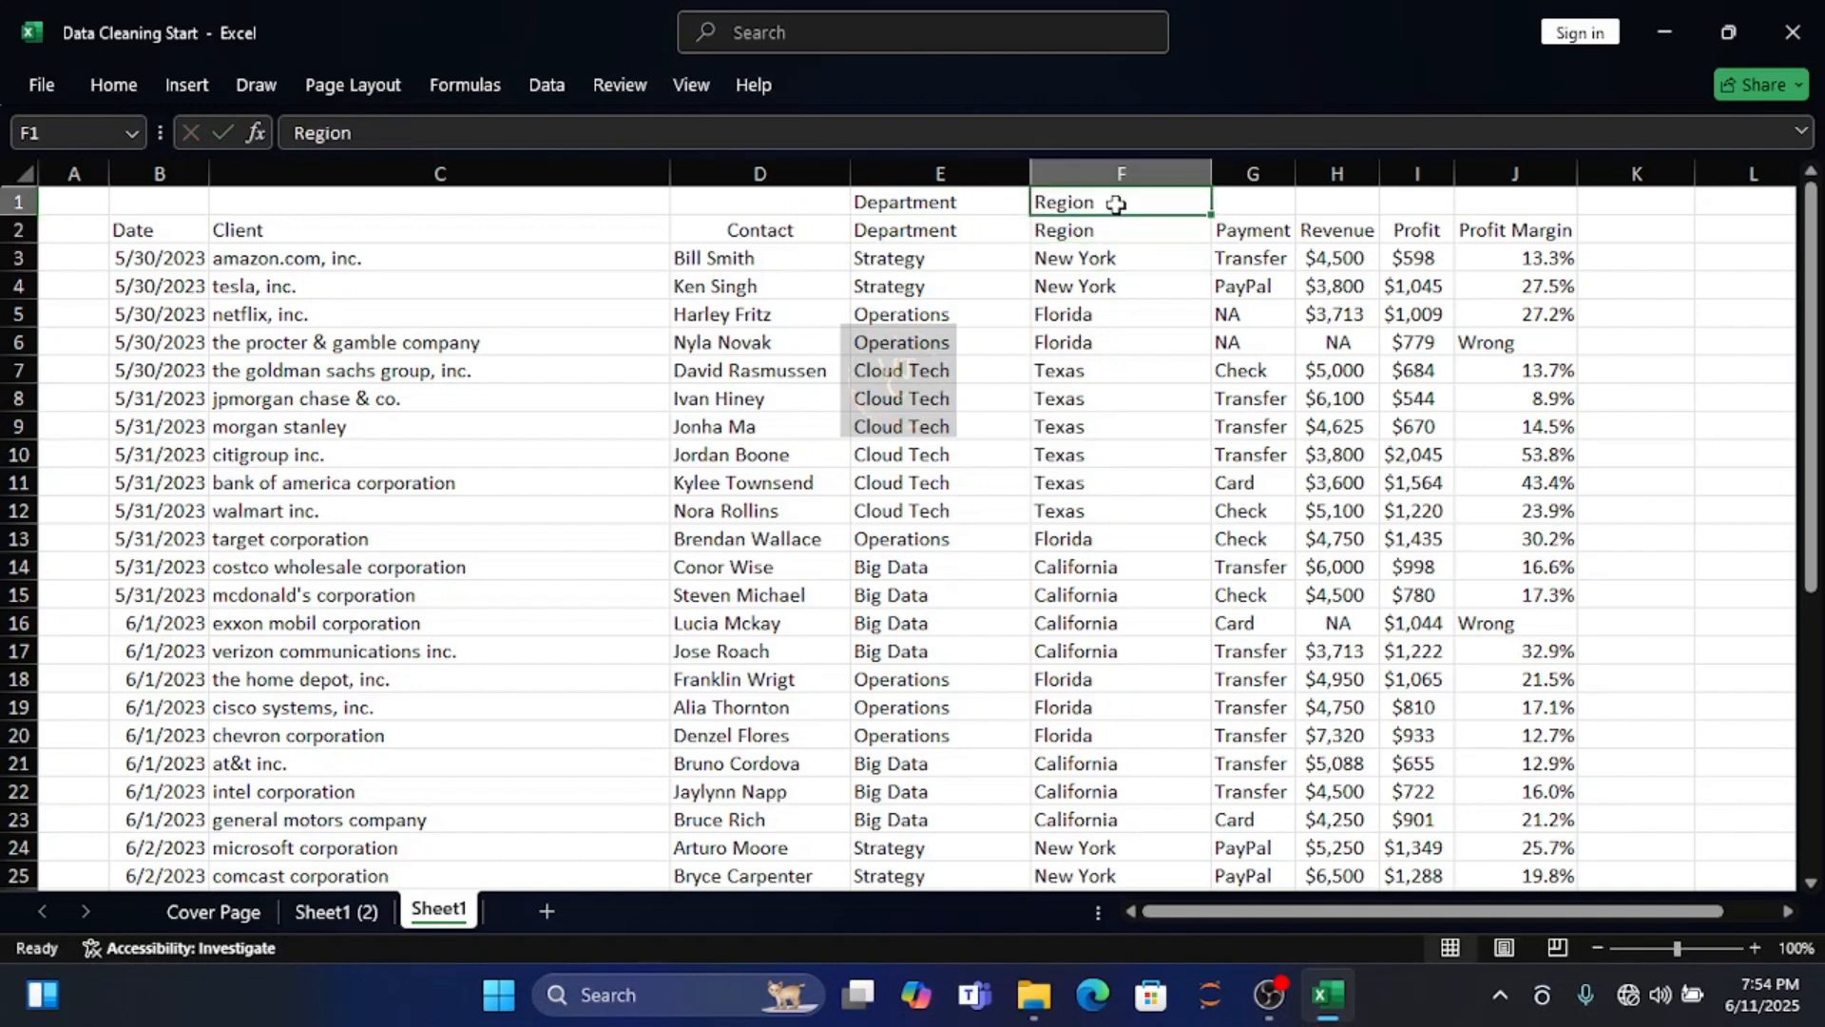
key("Delete")
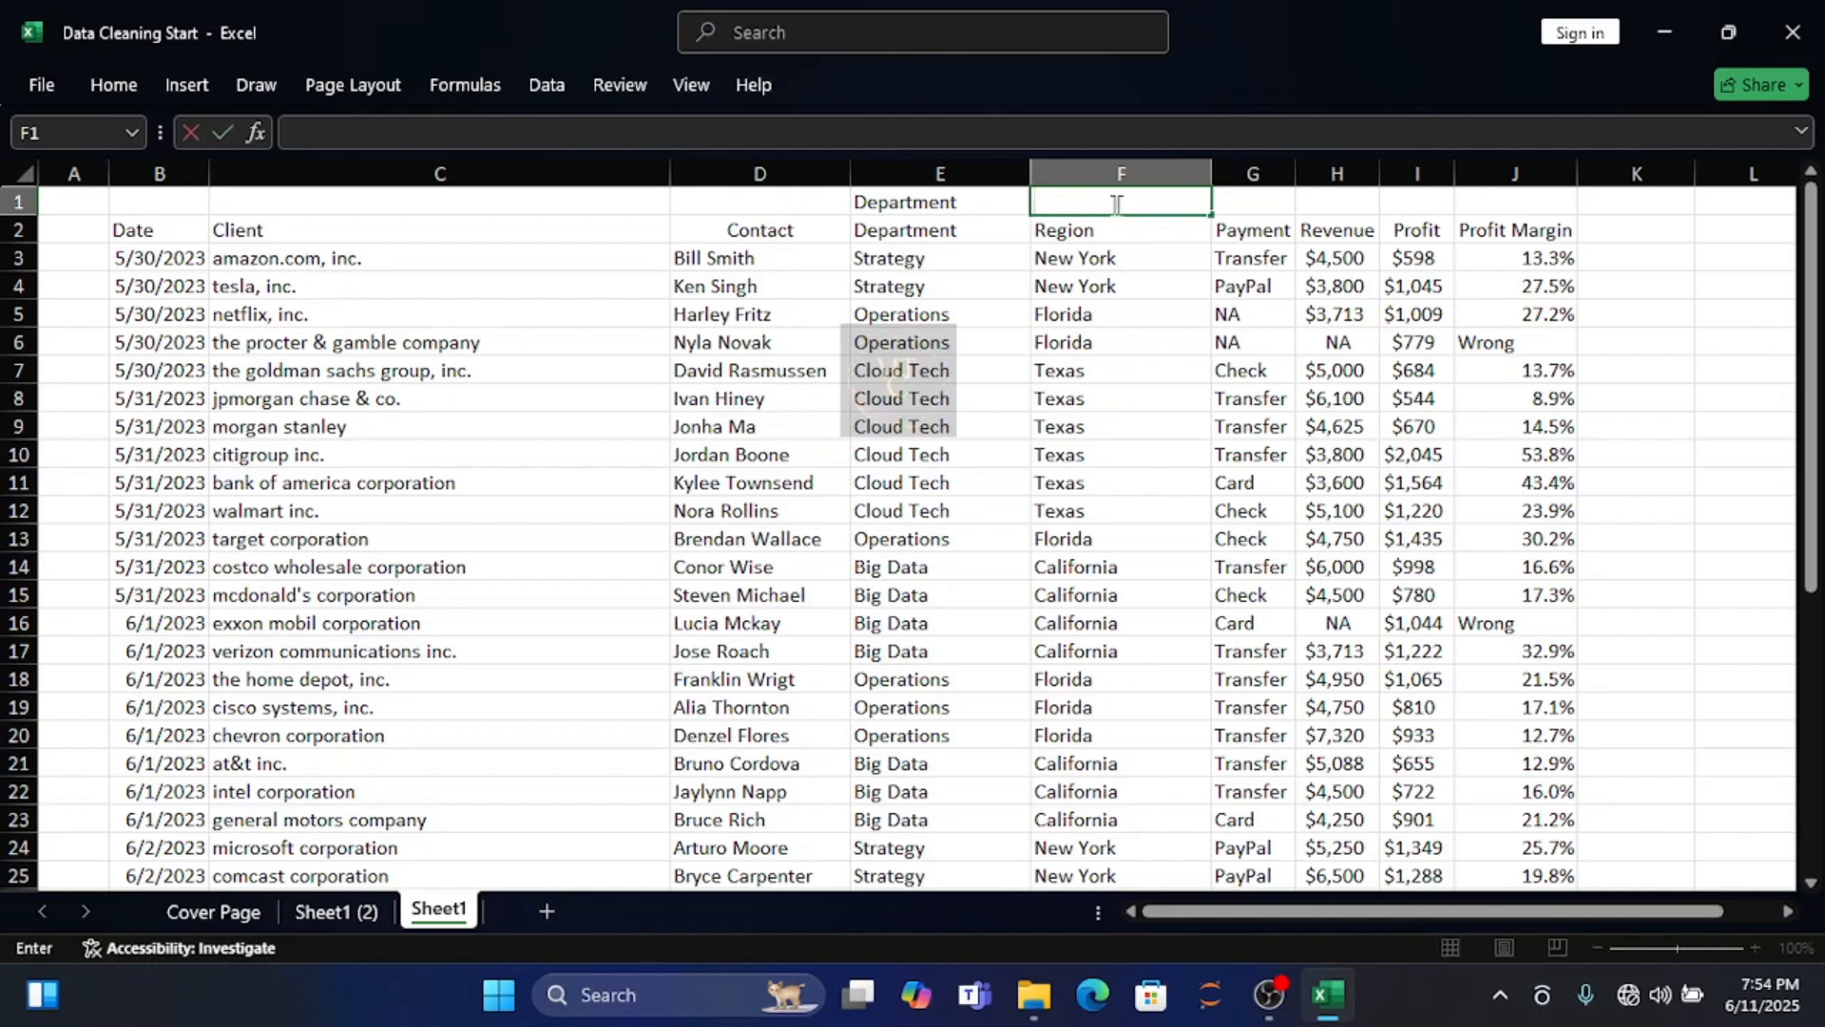
left_click(966, 204)
key("BackSpace")
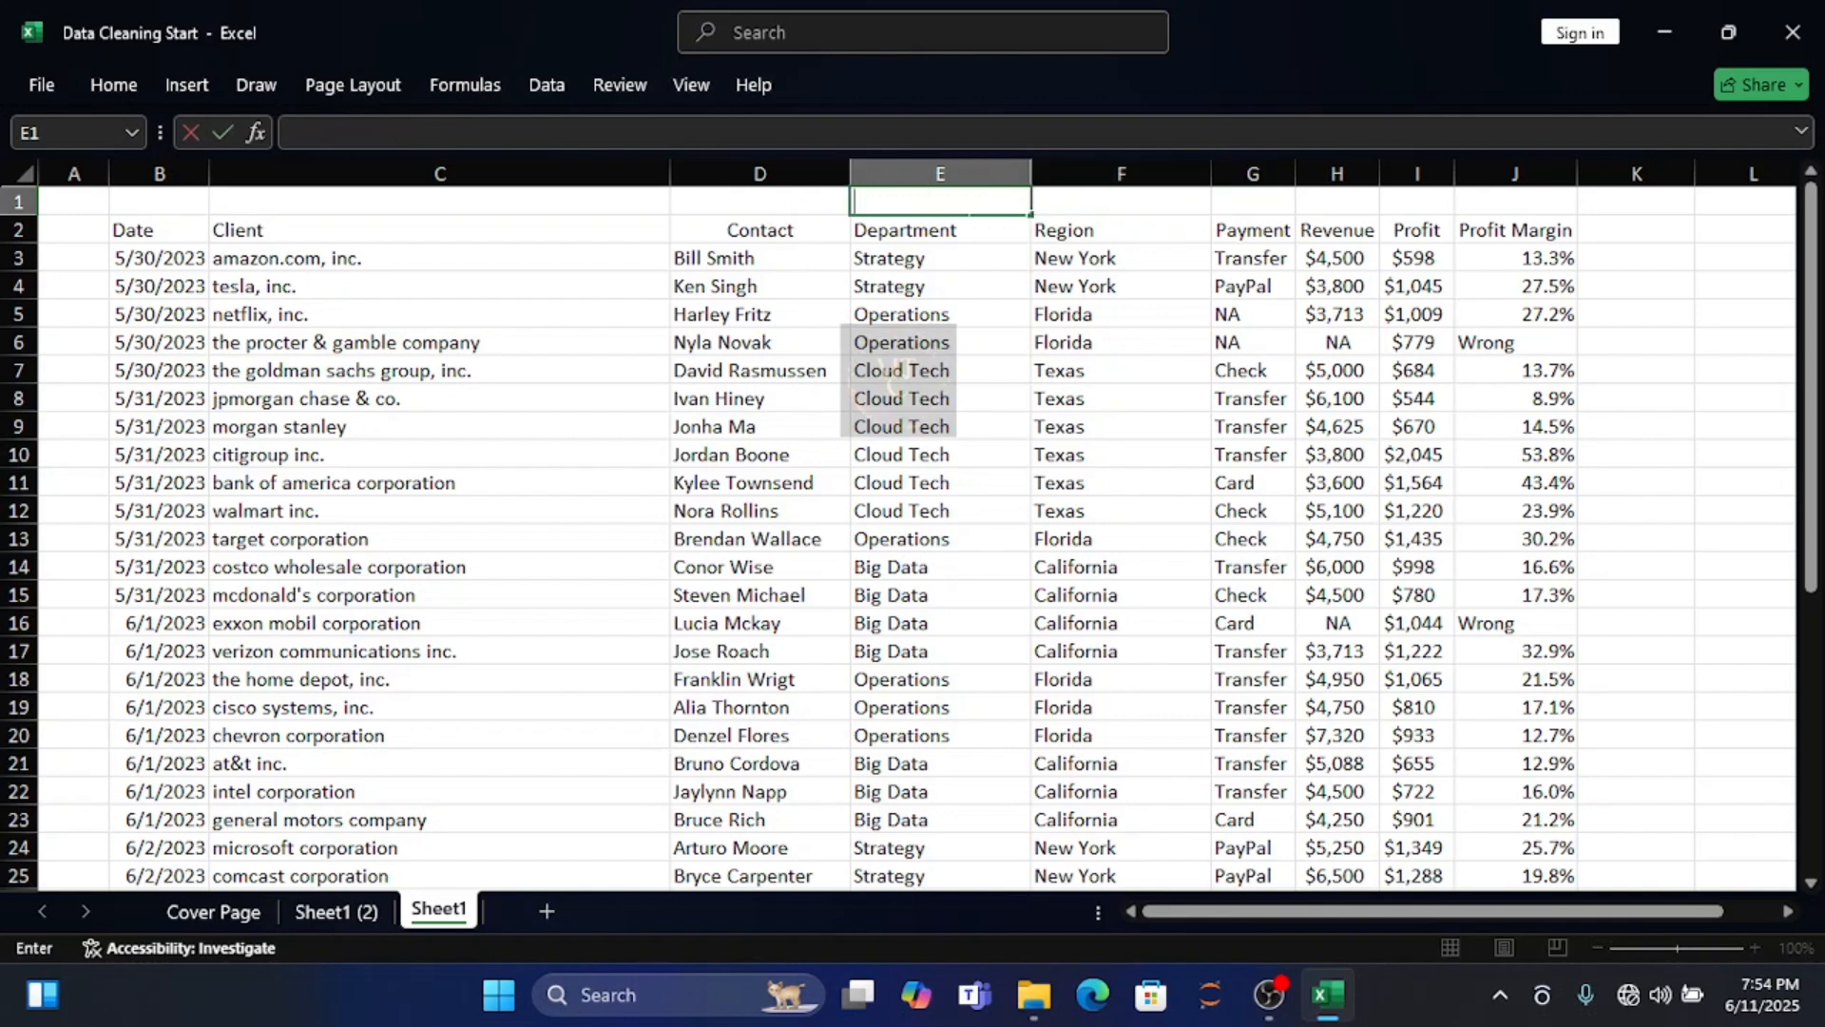
Fill header row 2 with a dark orange background and set its font color to white
left_click(18, 231)
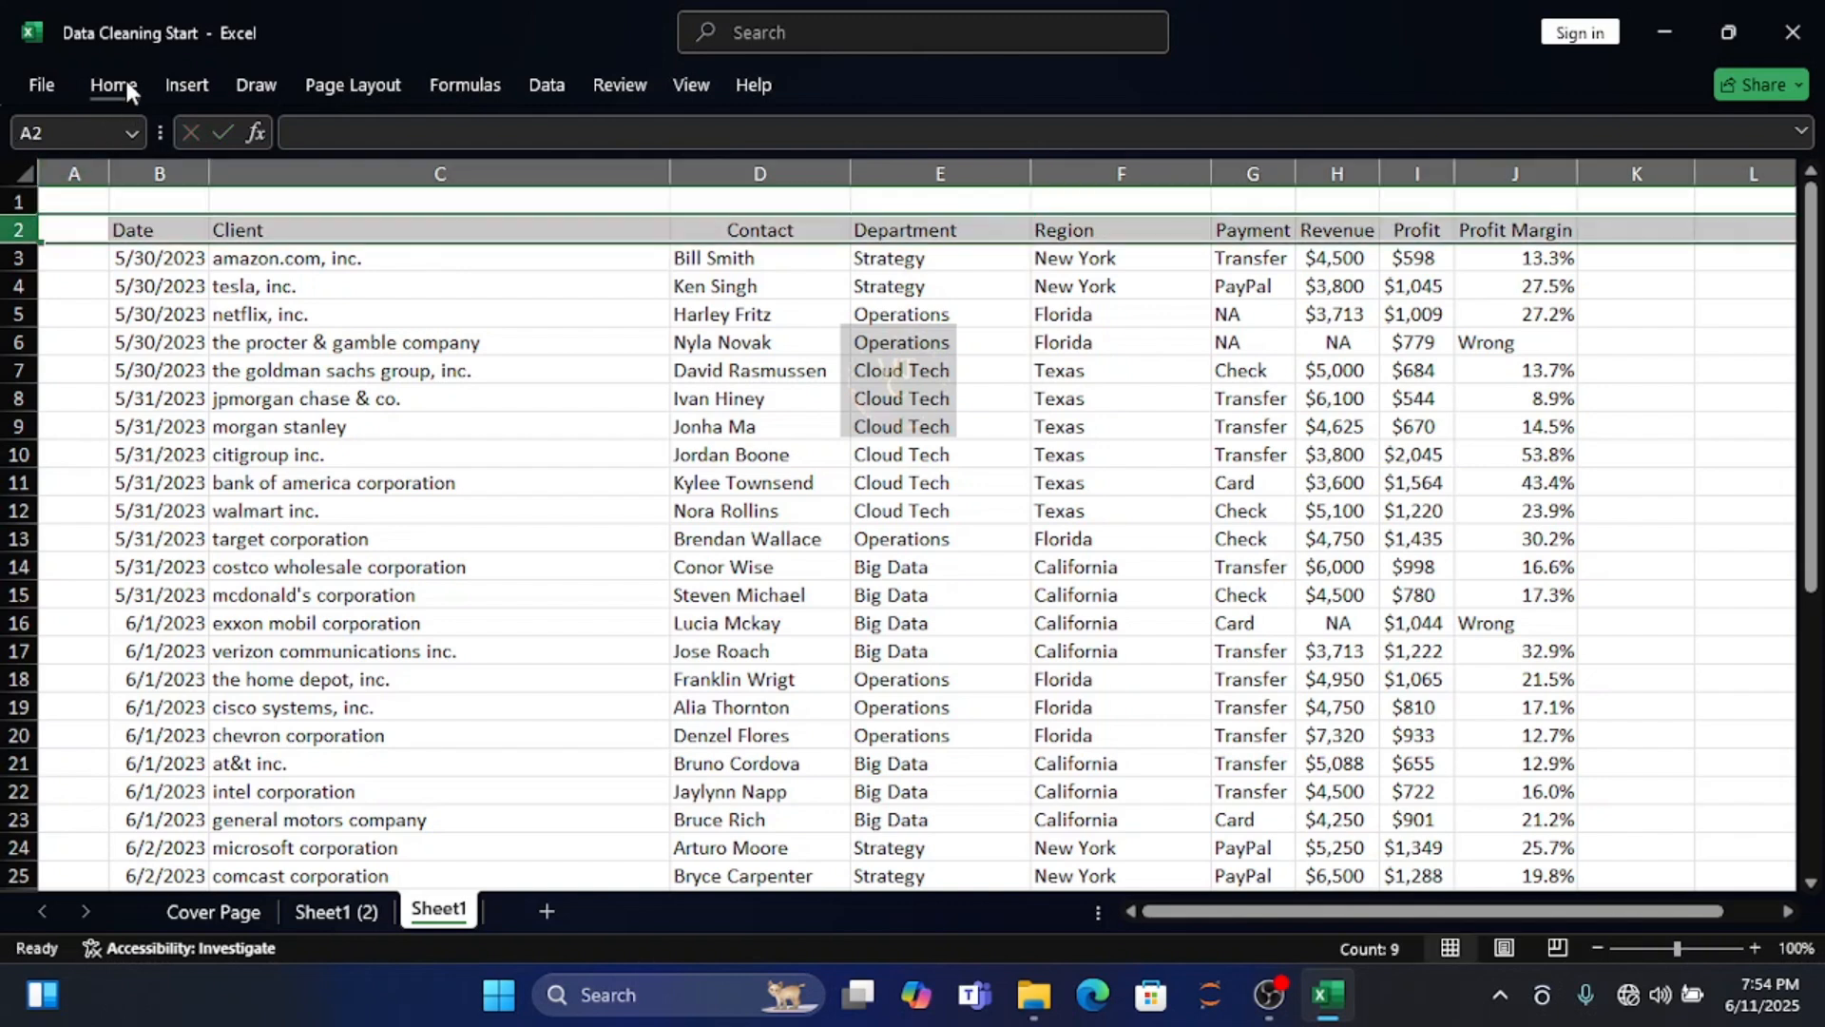
left_click(114, 85)
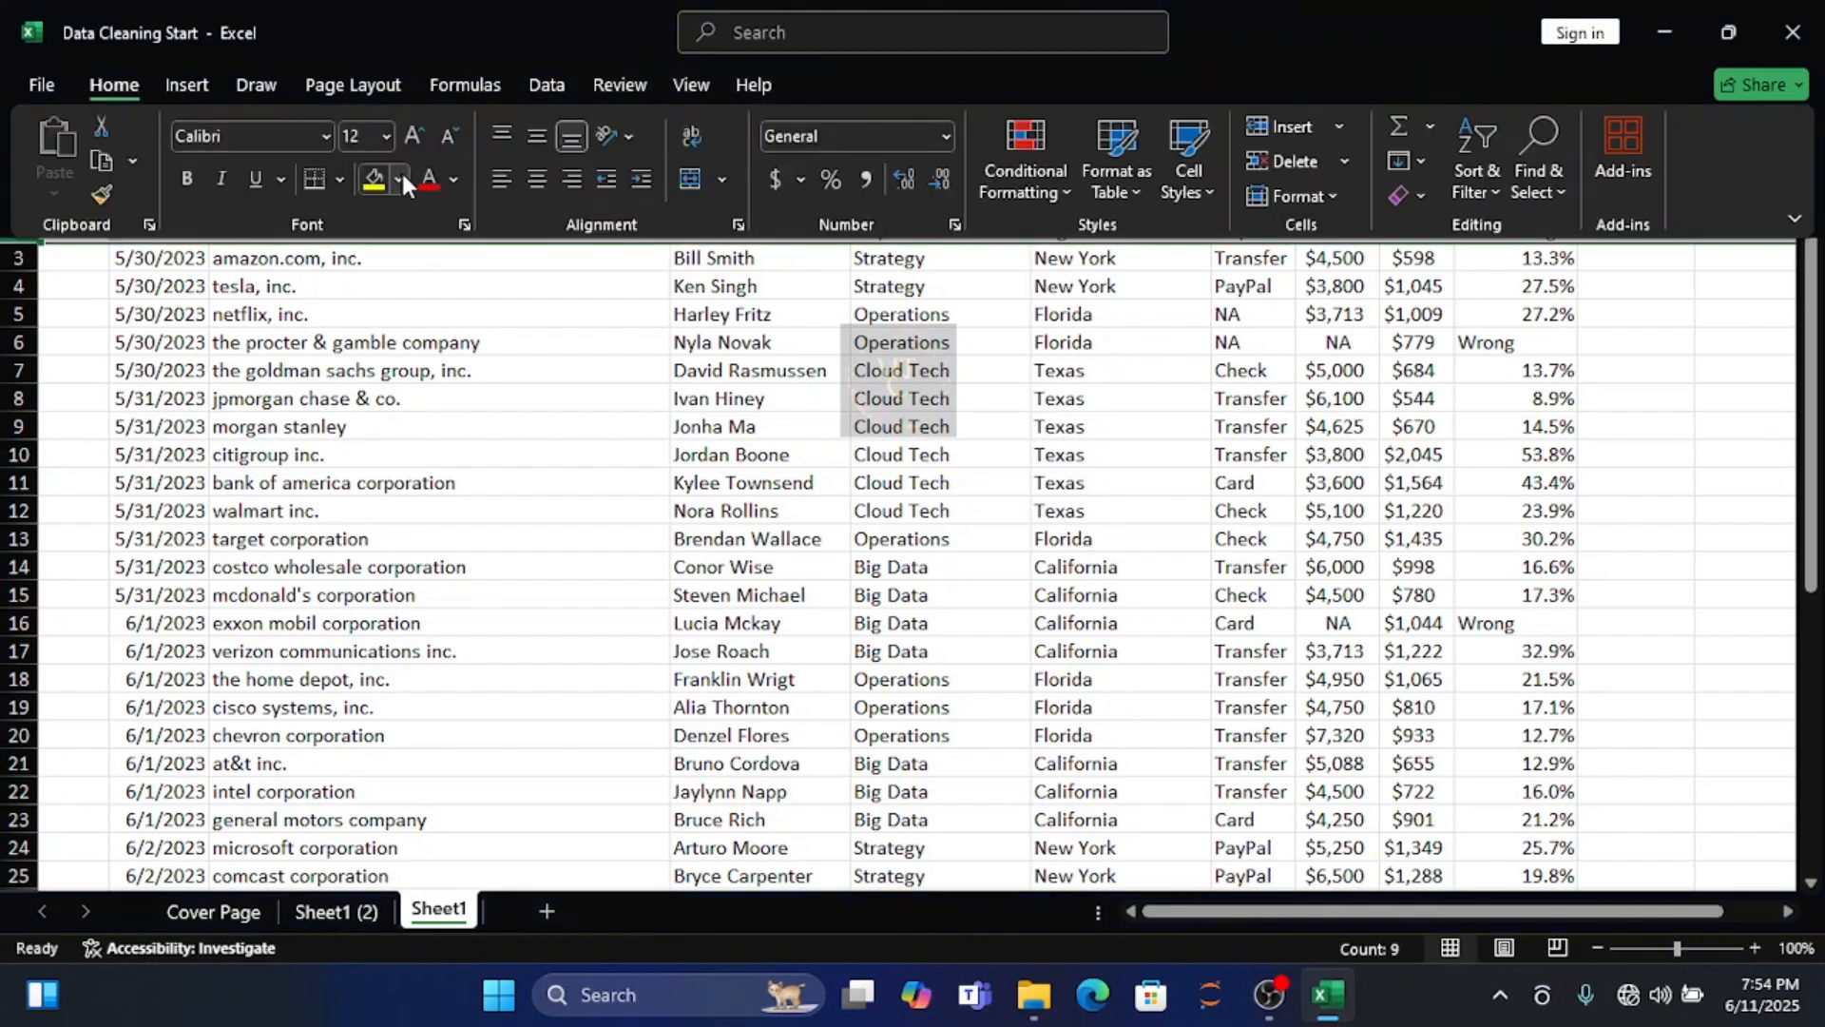
left_click(397, 178)
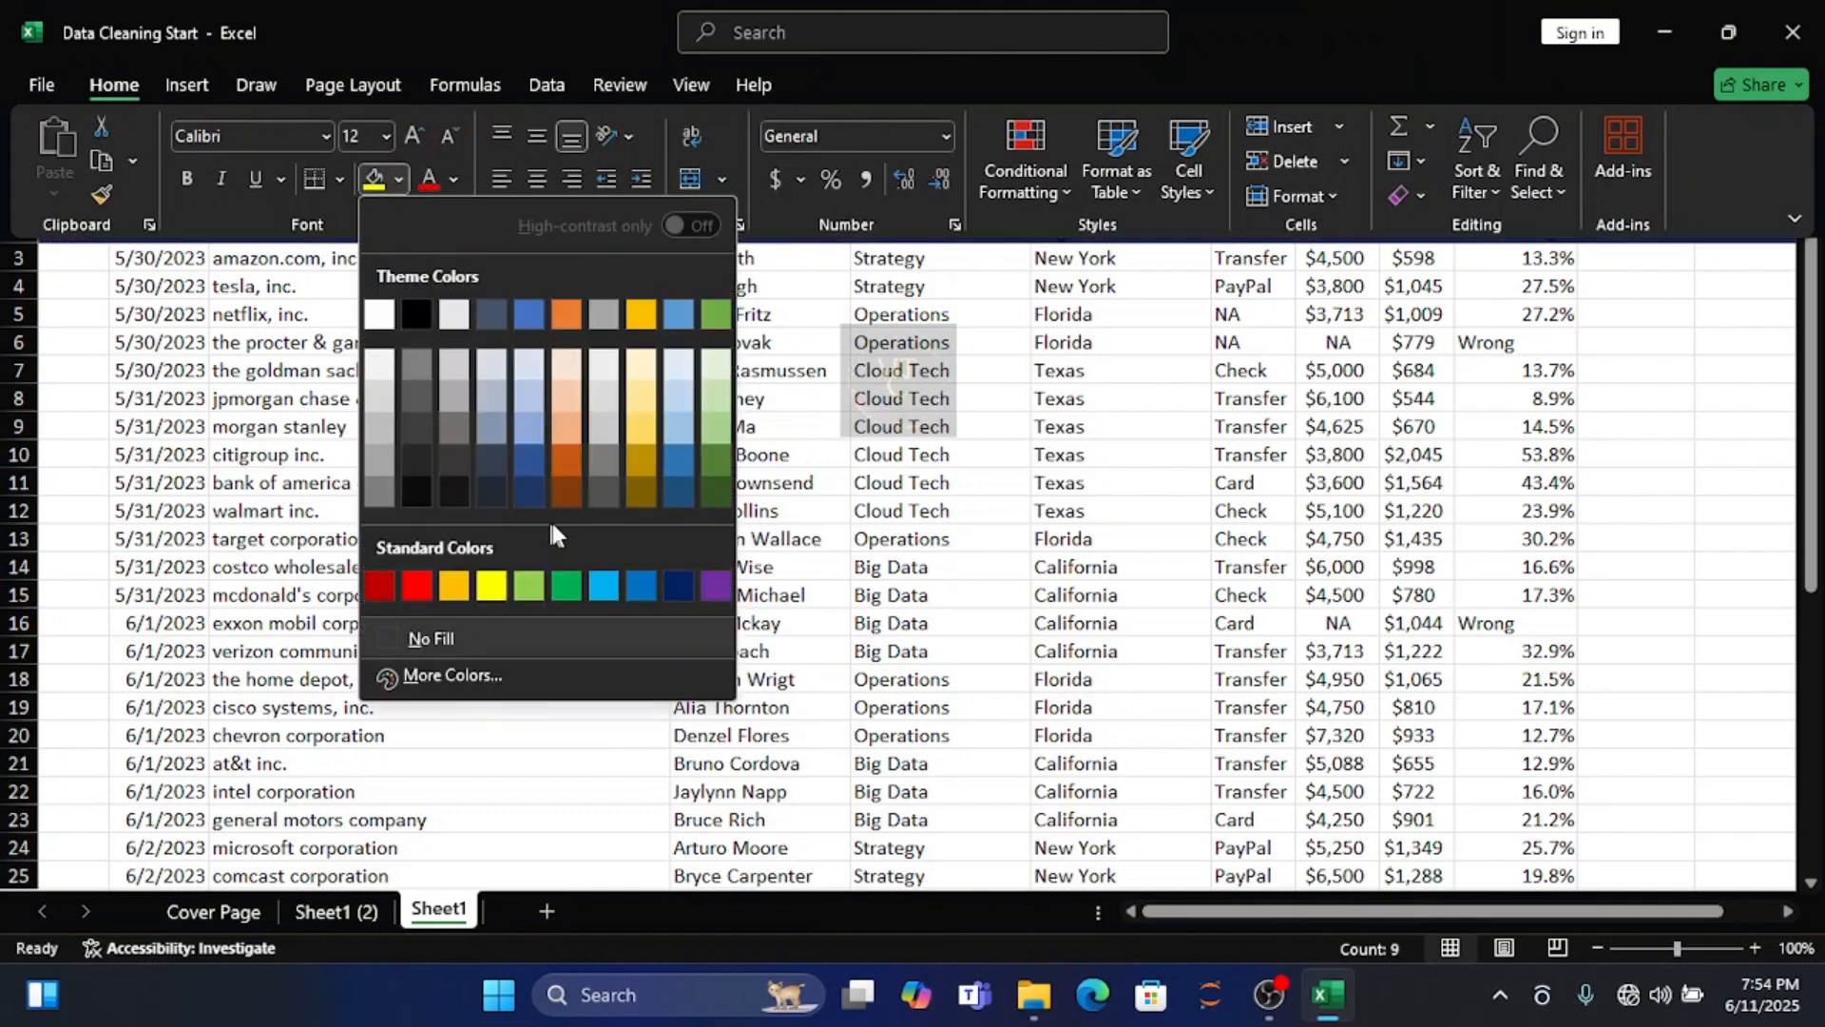
left_click(567, 458)
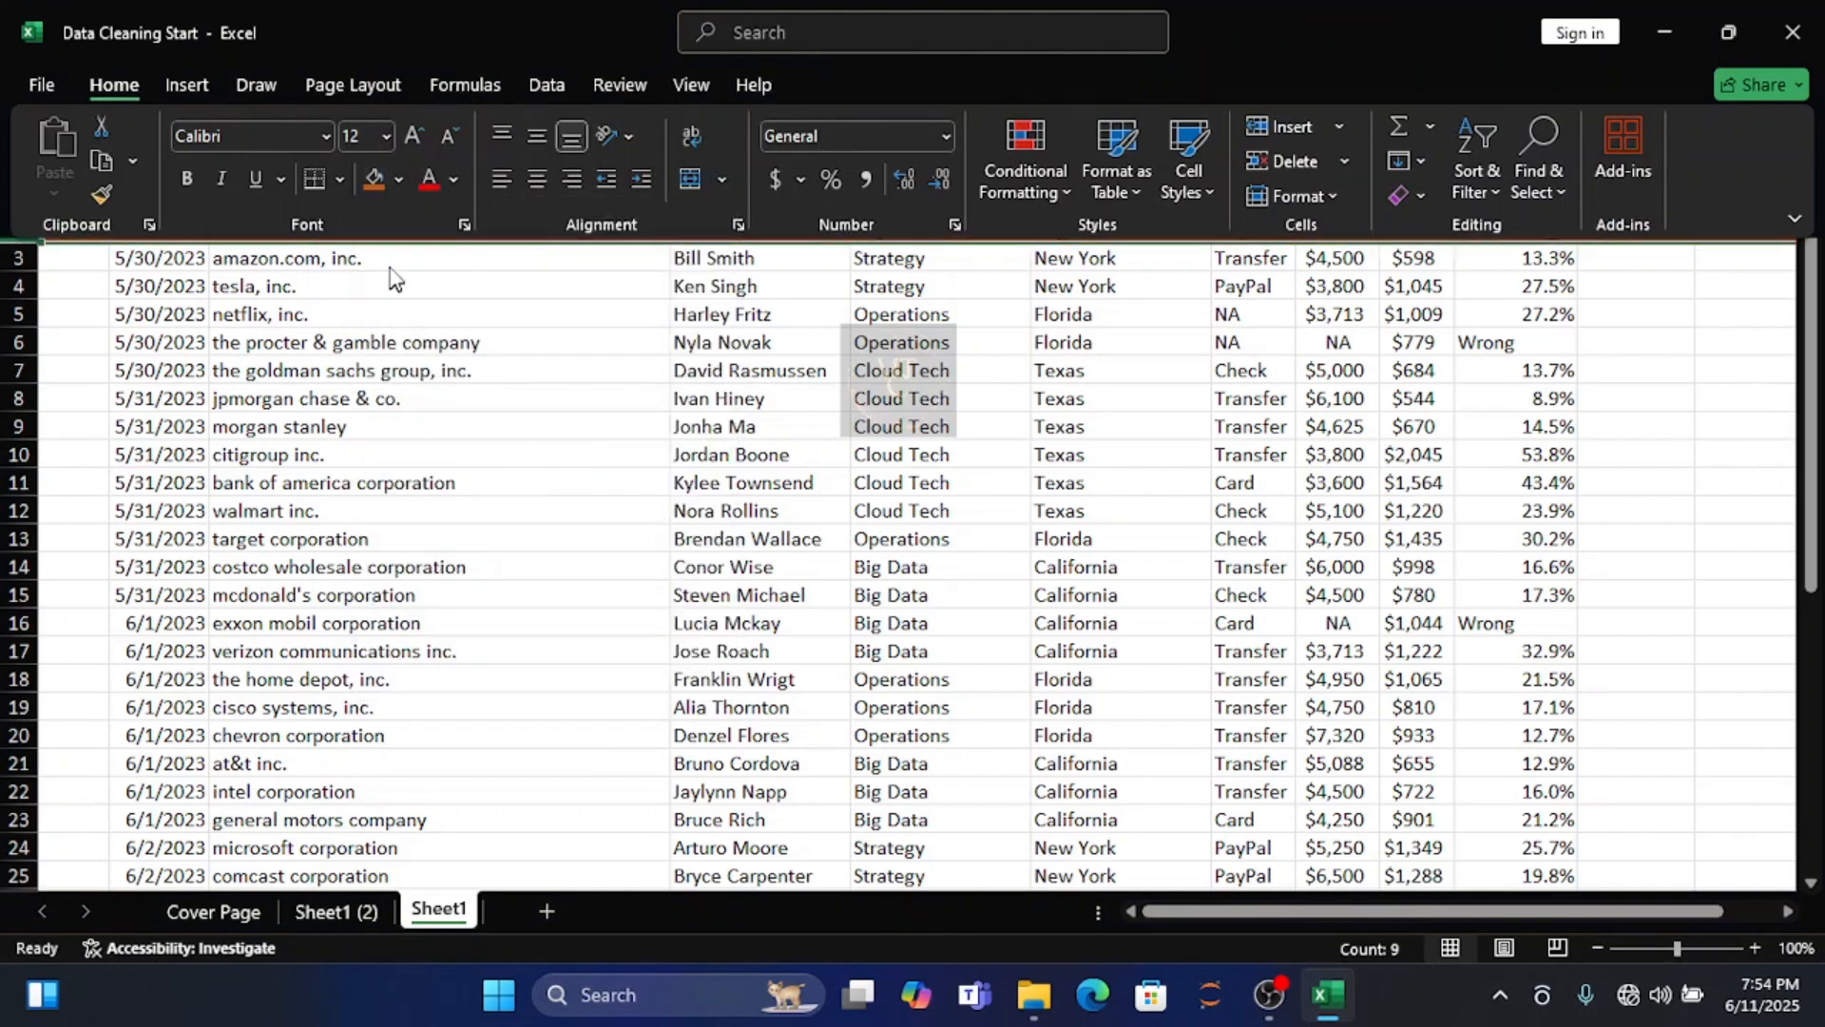
left_click(455, 178)
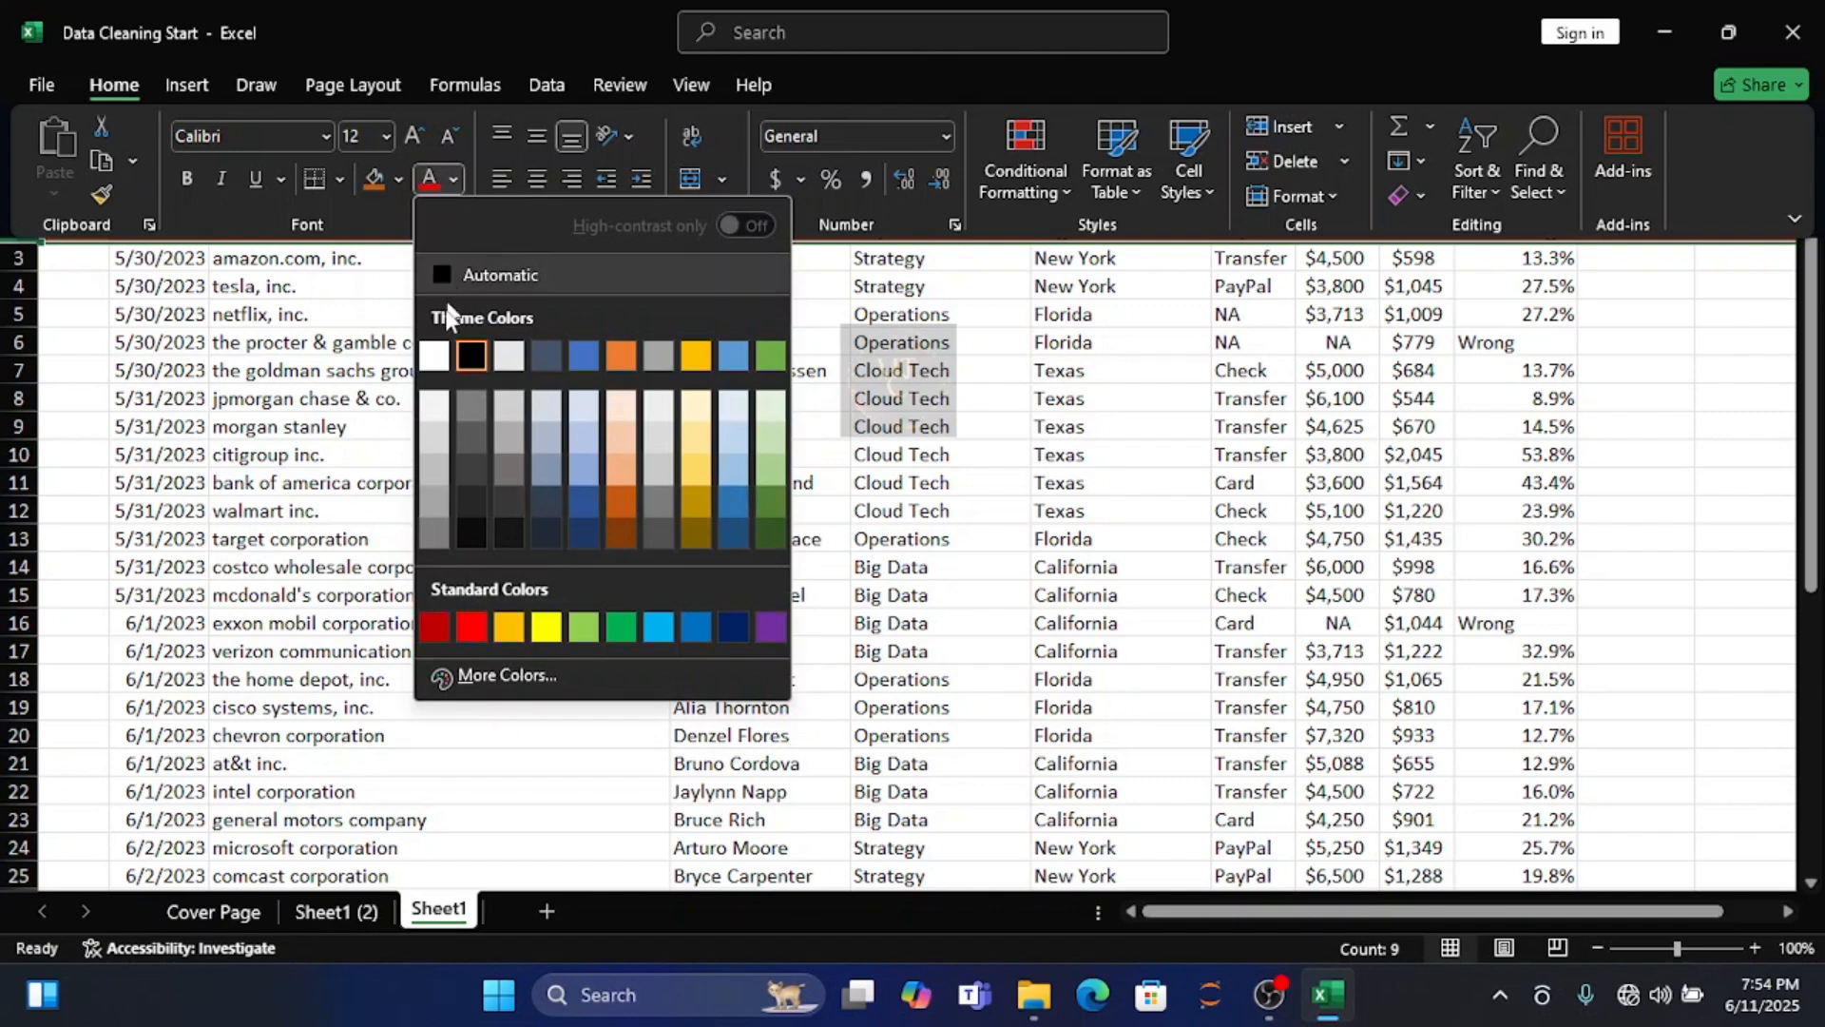
left_click(434, 355)
key("ctrl+F1")
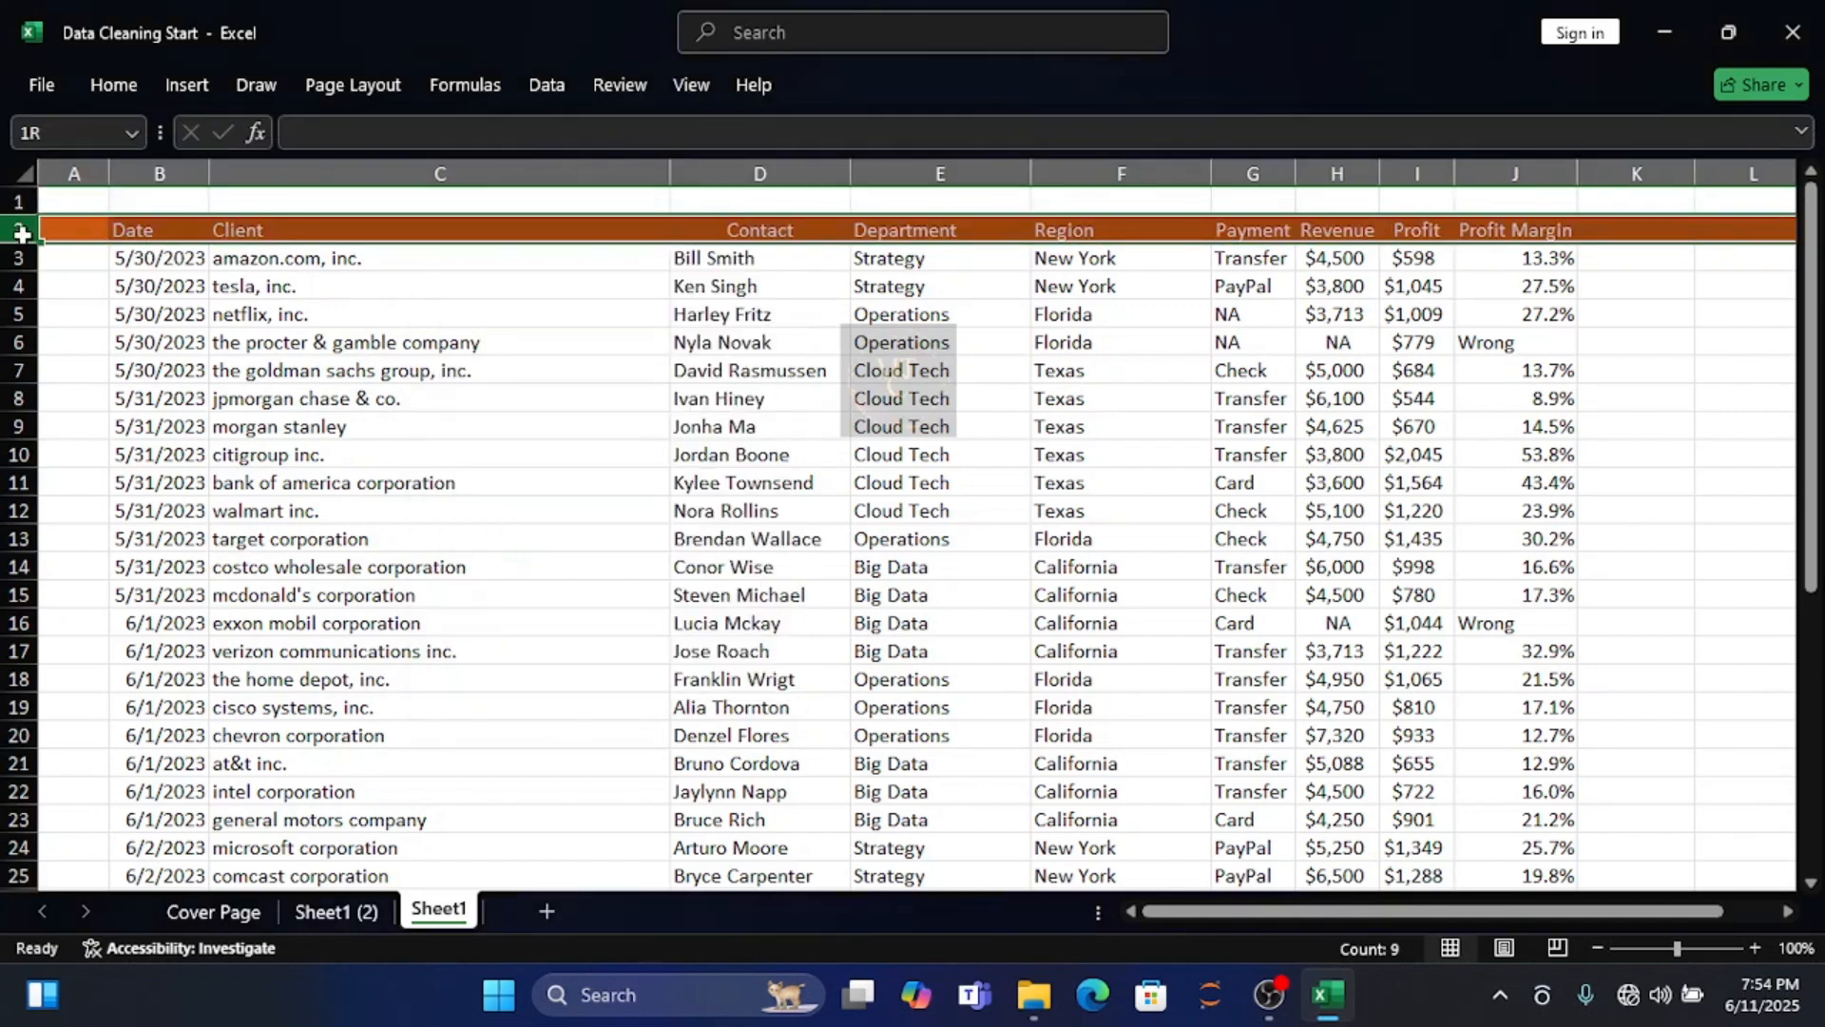
Set the header row's font size to 14 and widen the Payment, Revenue and Profit columns to fit their headers
left_click(114, 85)
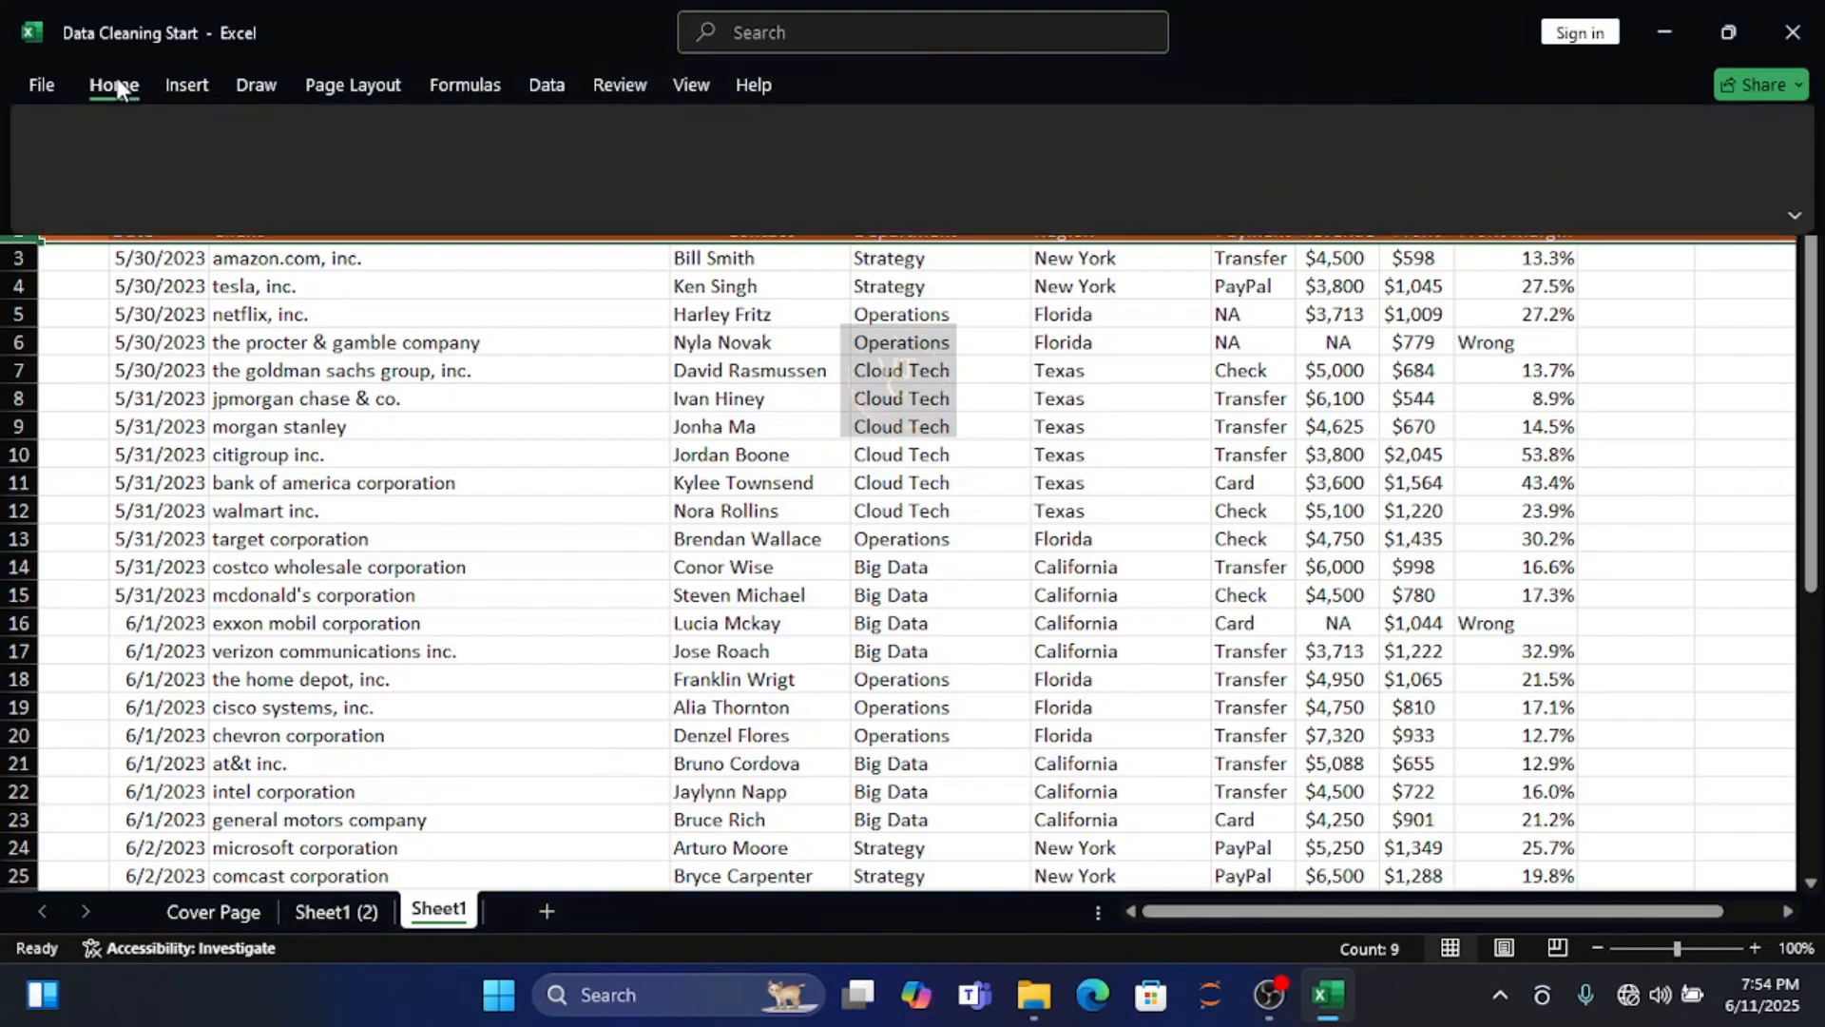
left_click(383, 134)
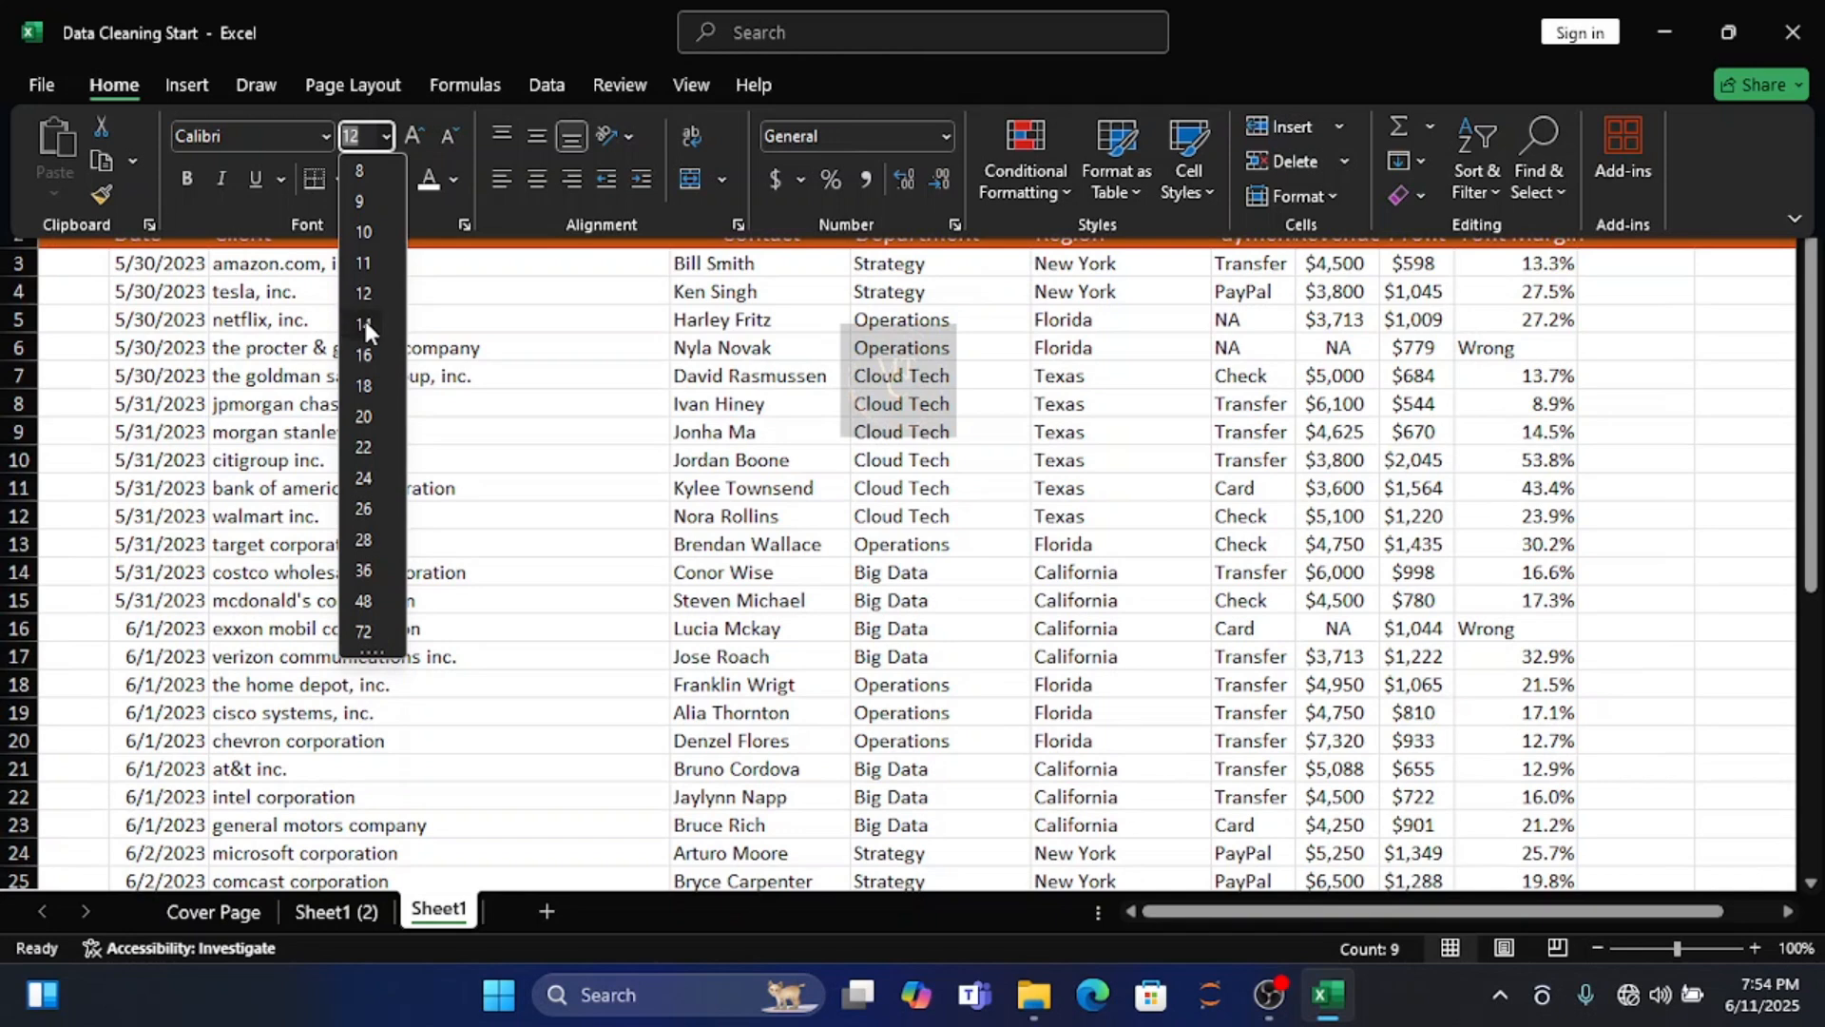
left_click(364, 325)
left_click(750, 444)
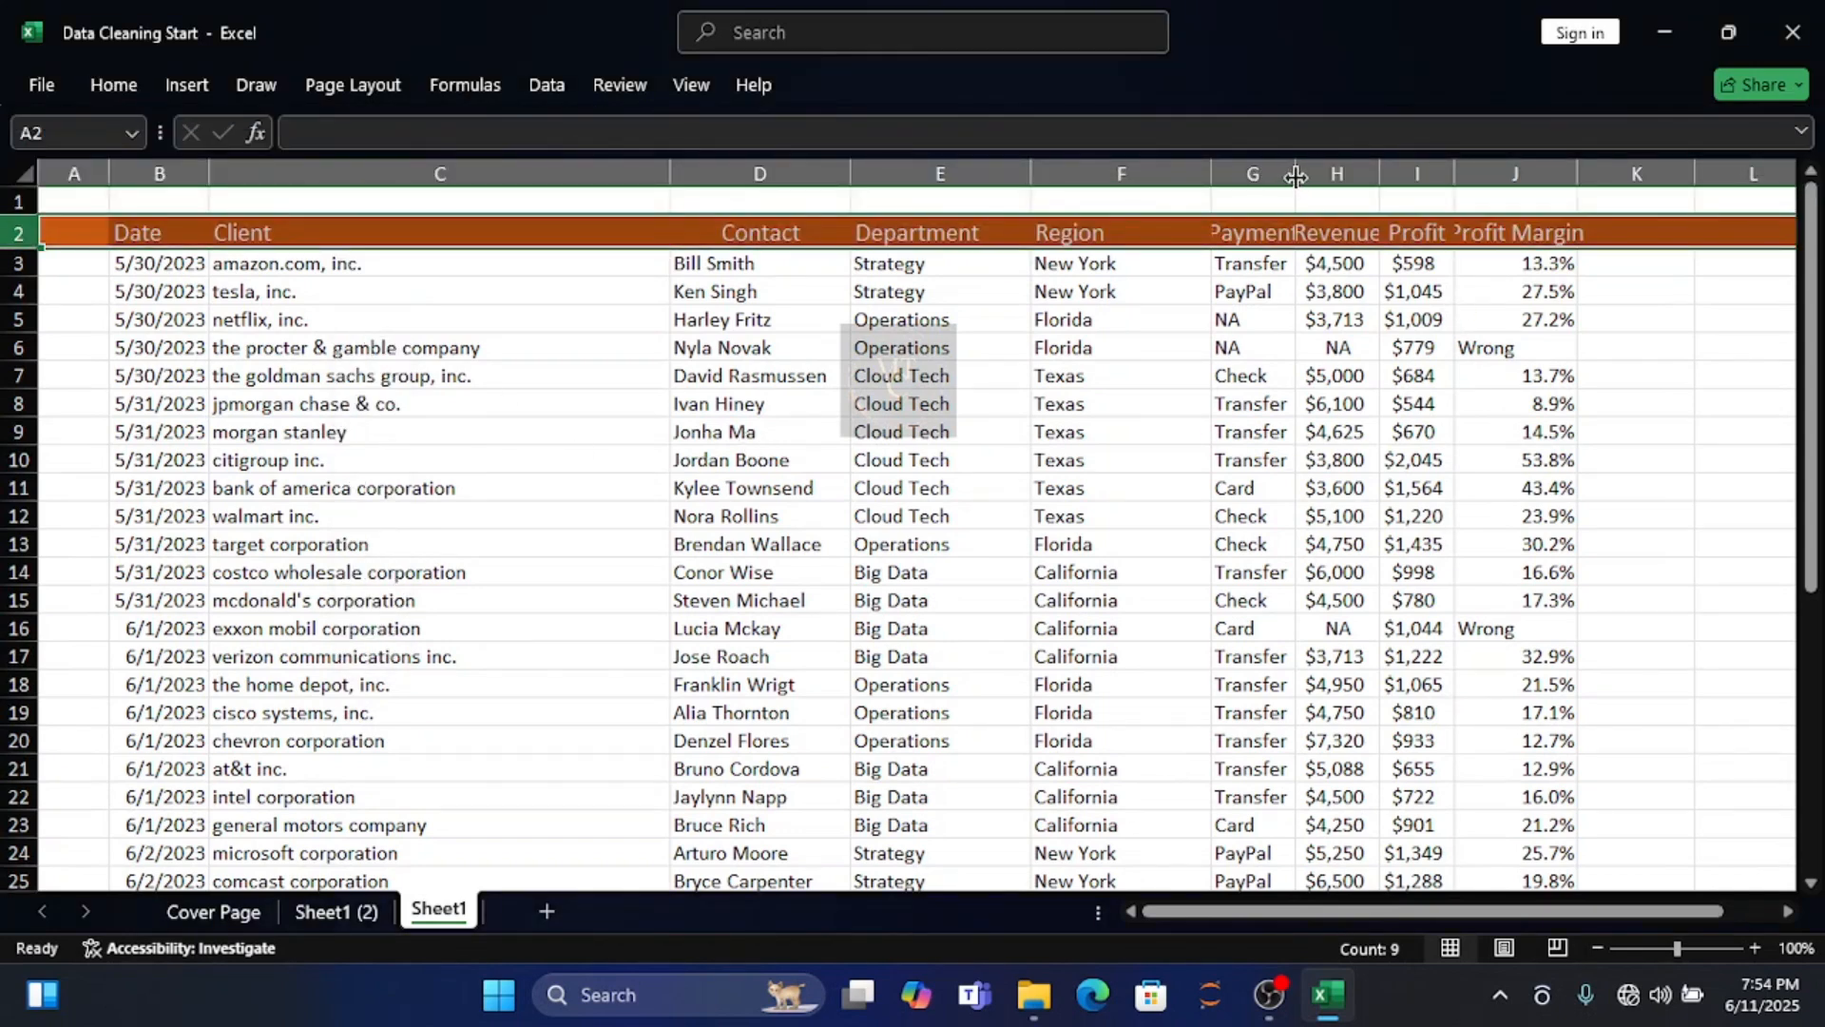
left_click_drag(1293, 181, 1510, 175)
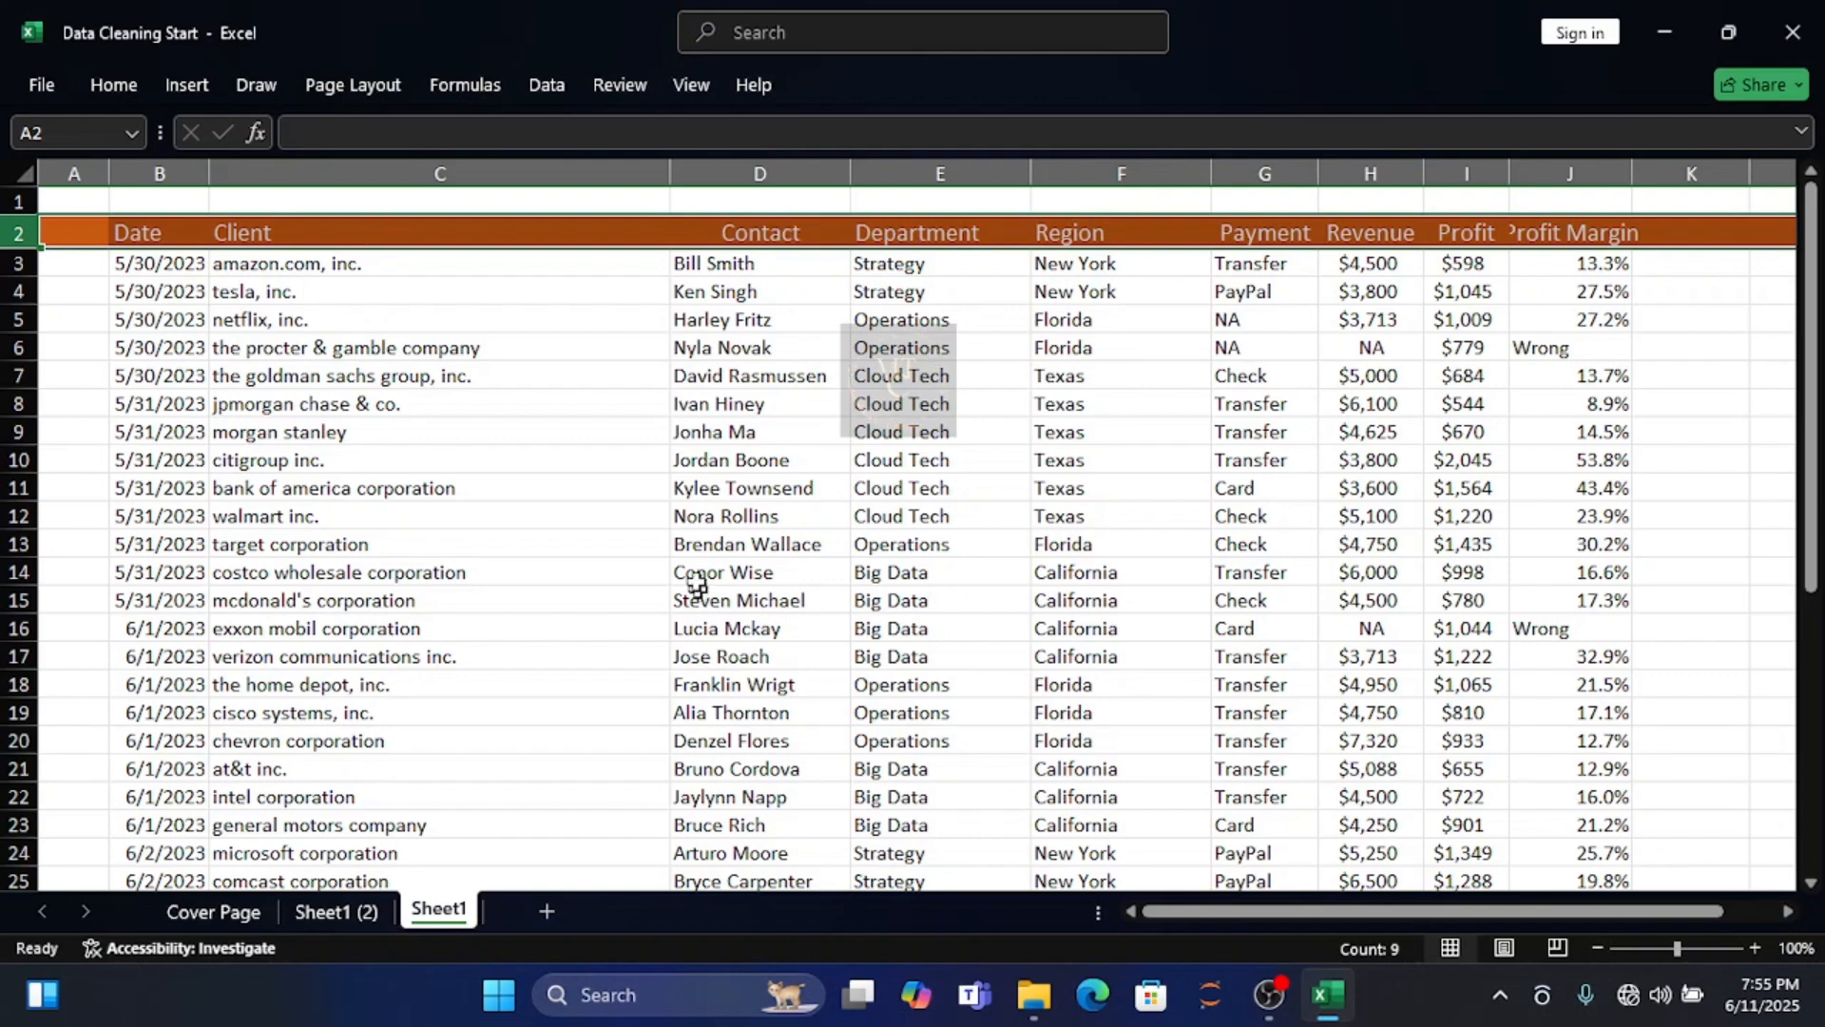
left_click(689, 85)
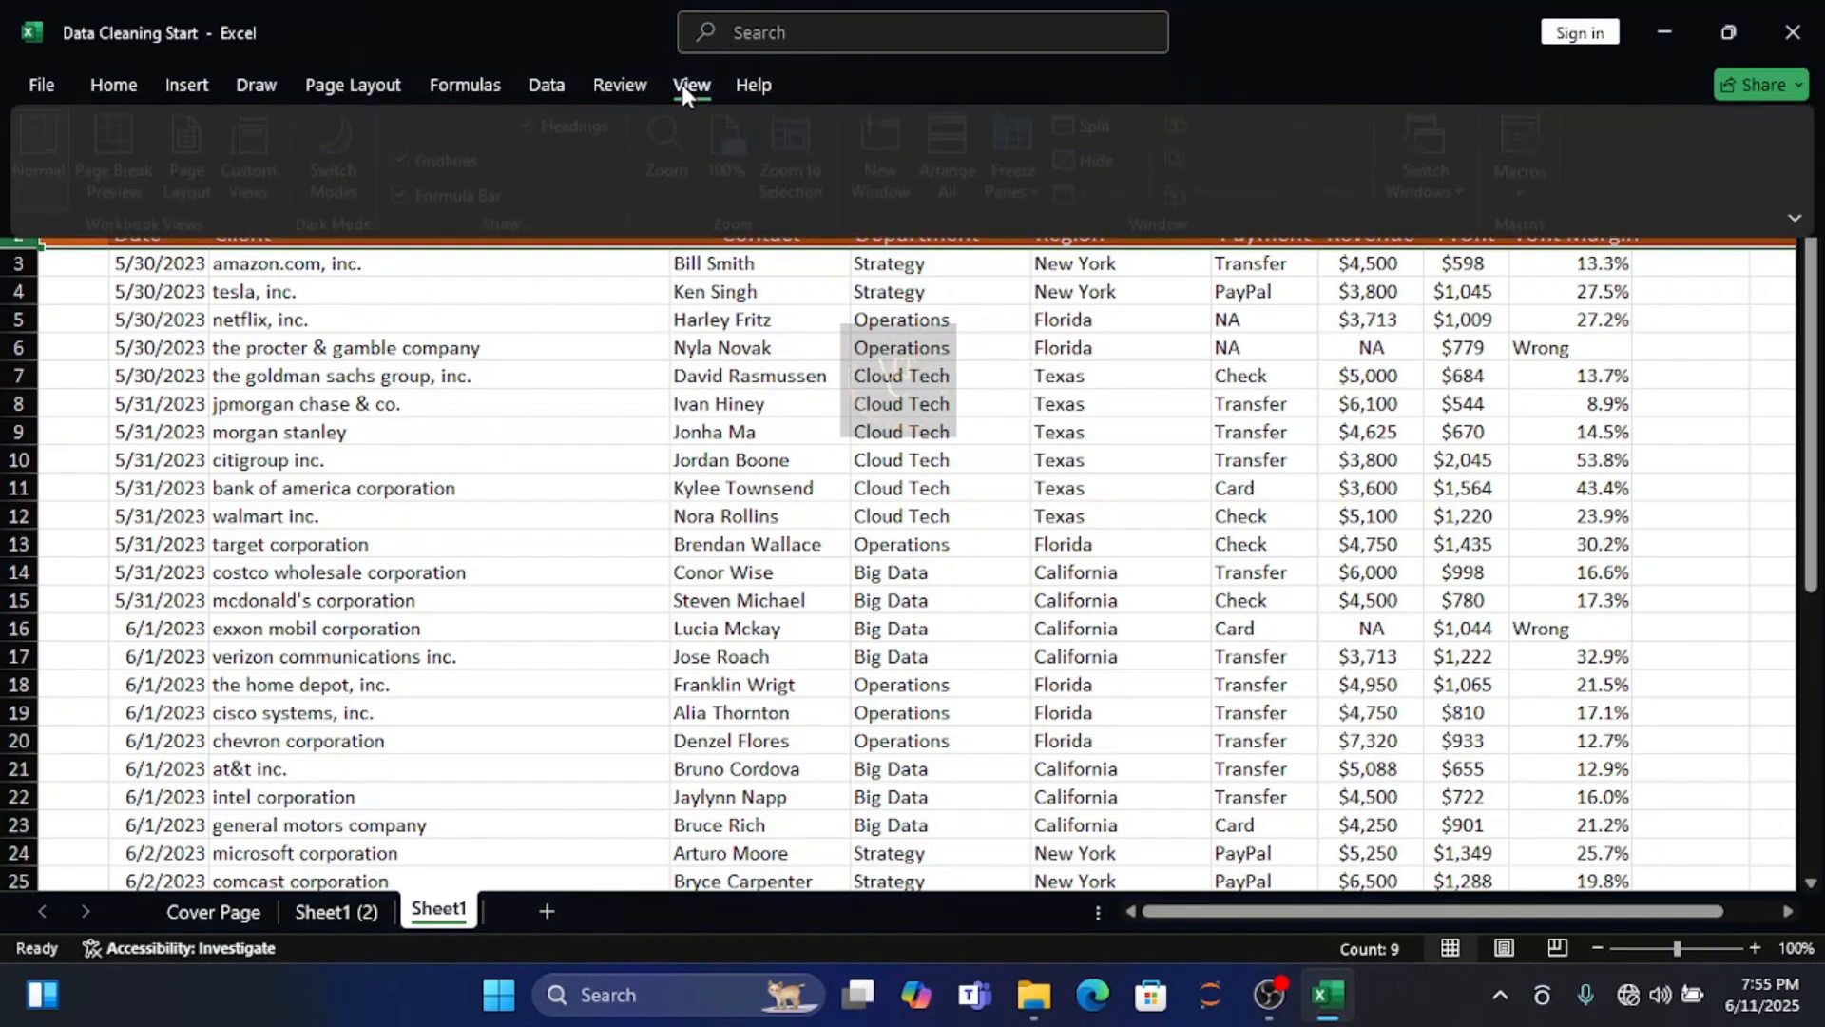
left_click(670, 366)
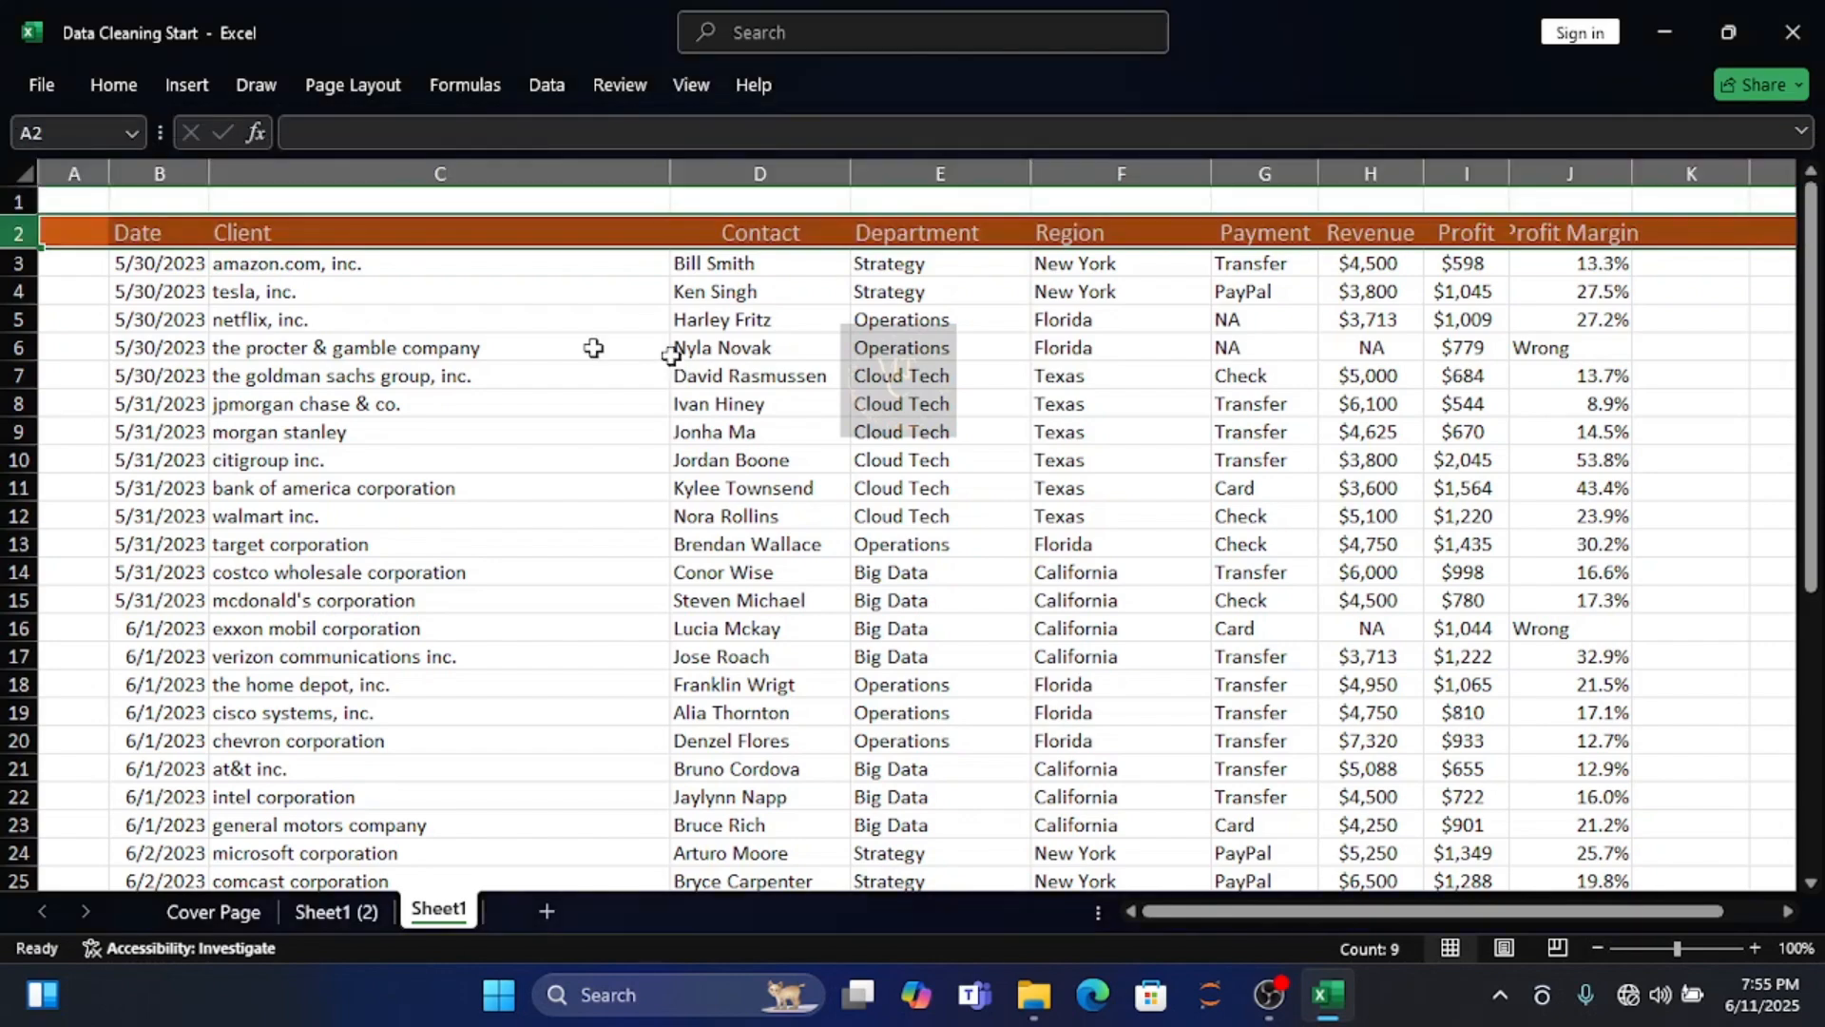
left_click(133, 234)
key("ctrl+shift+End")
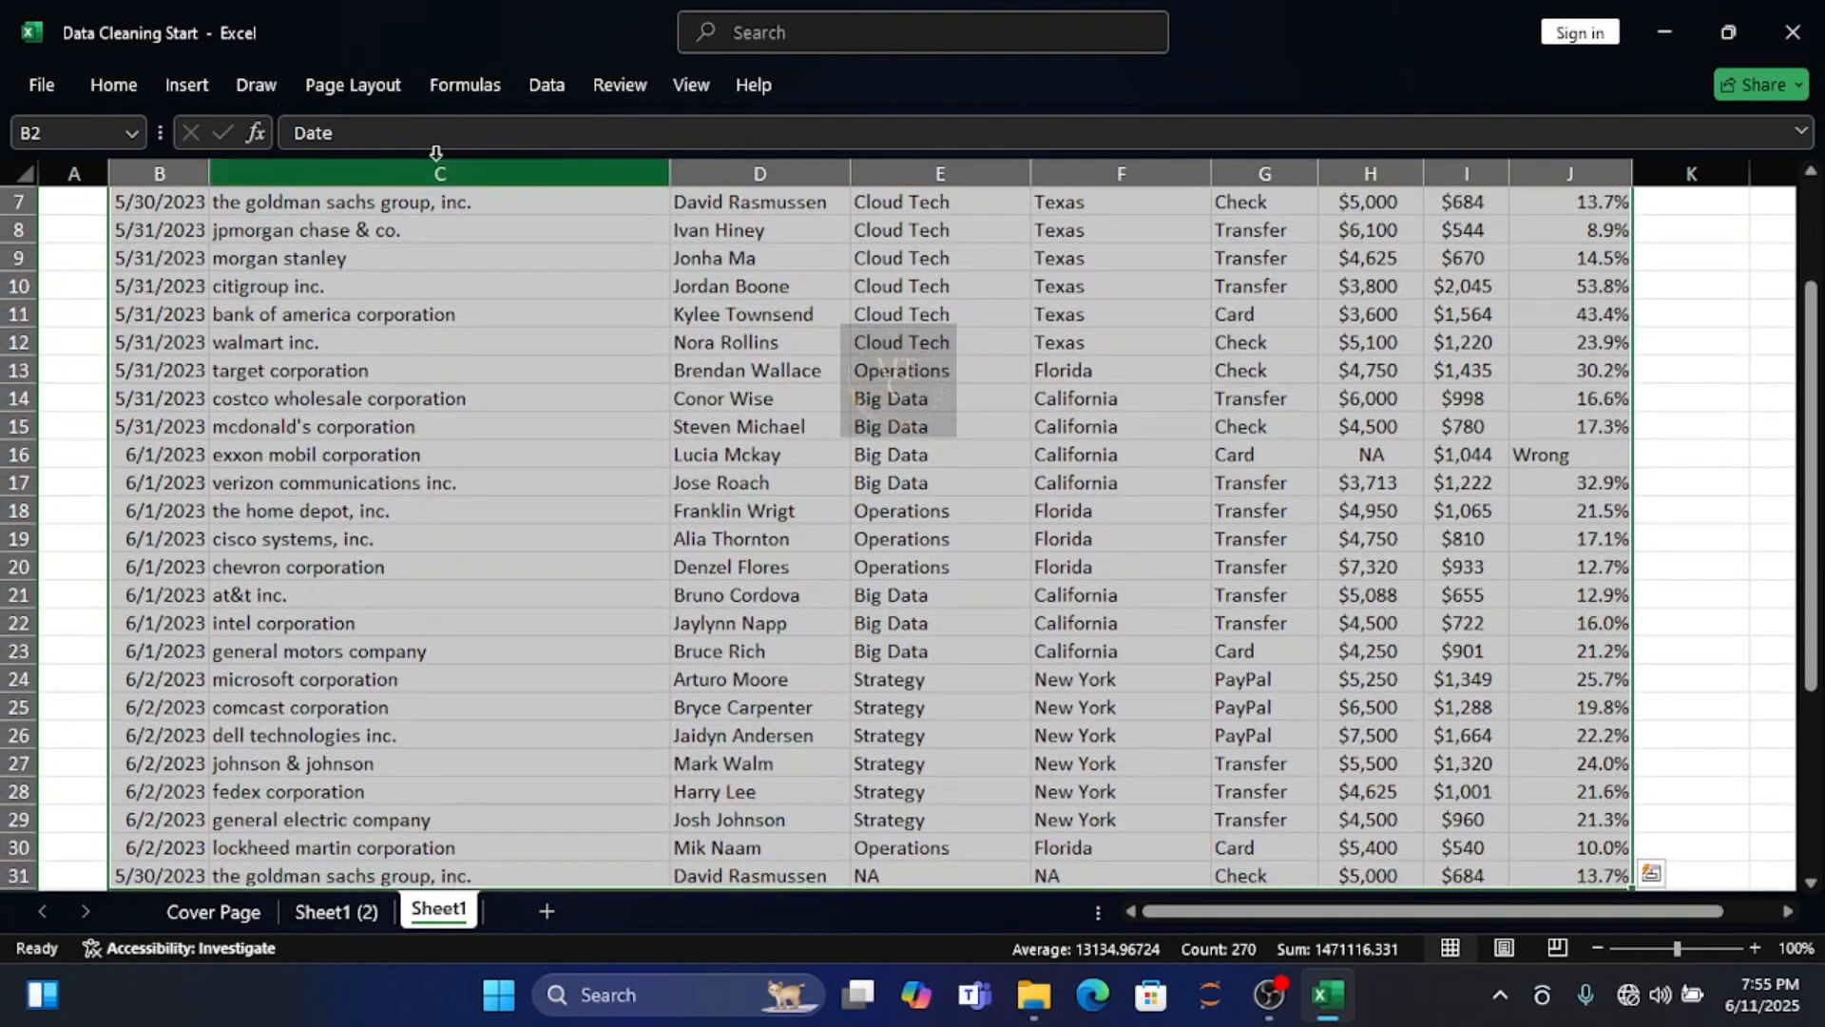
left_click(697, 93)
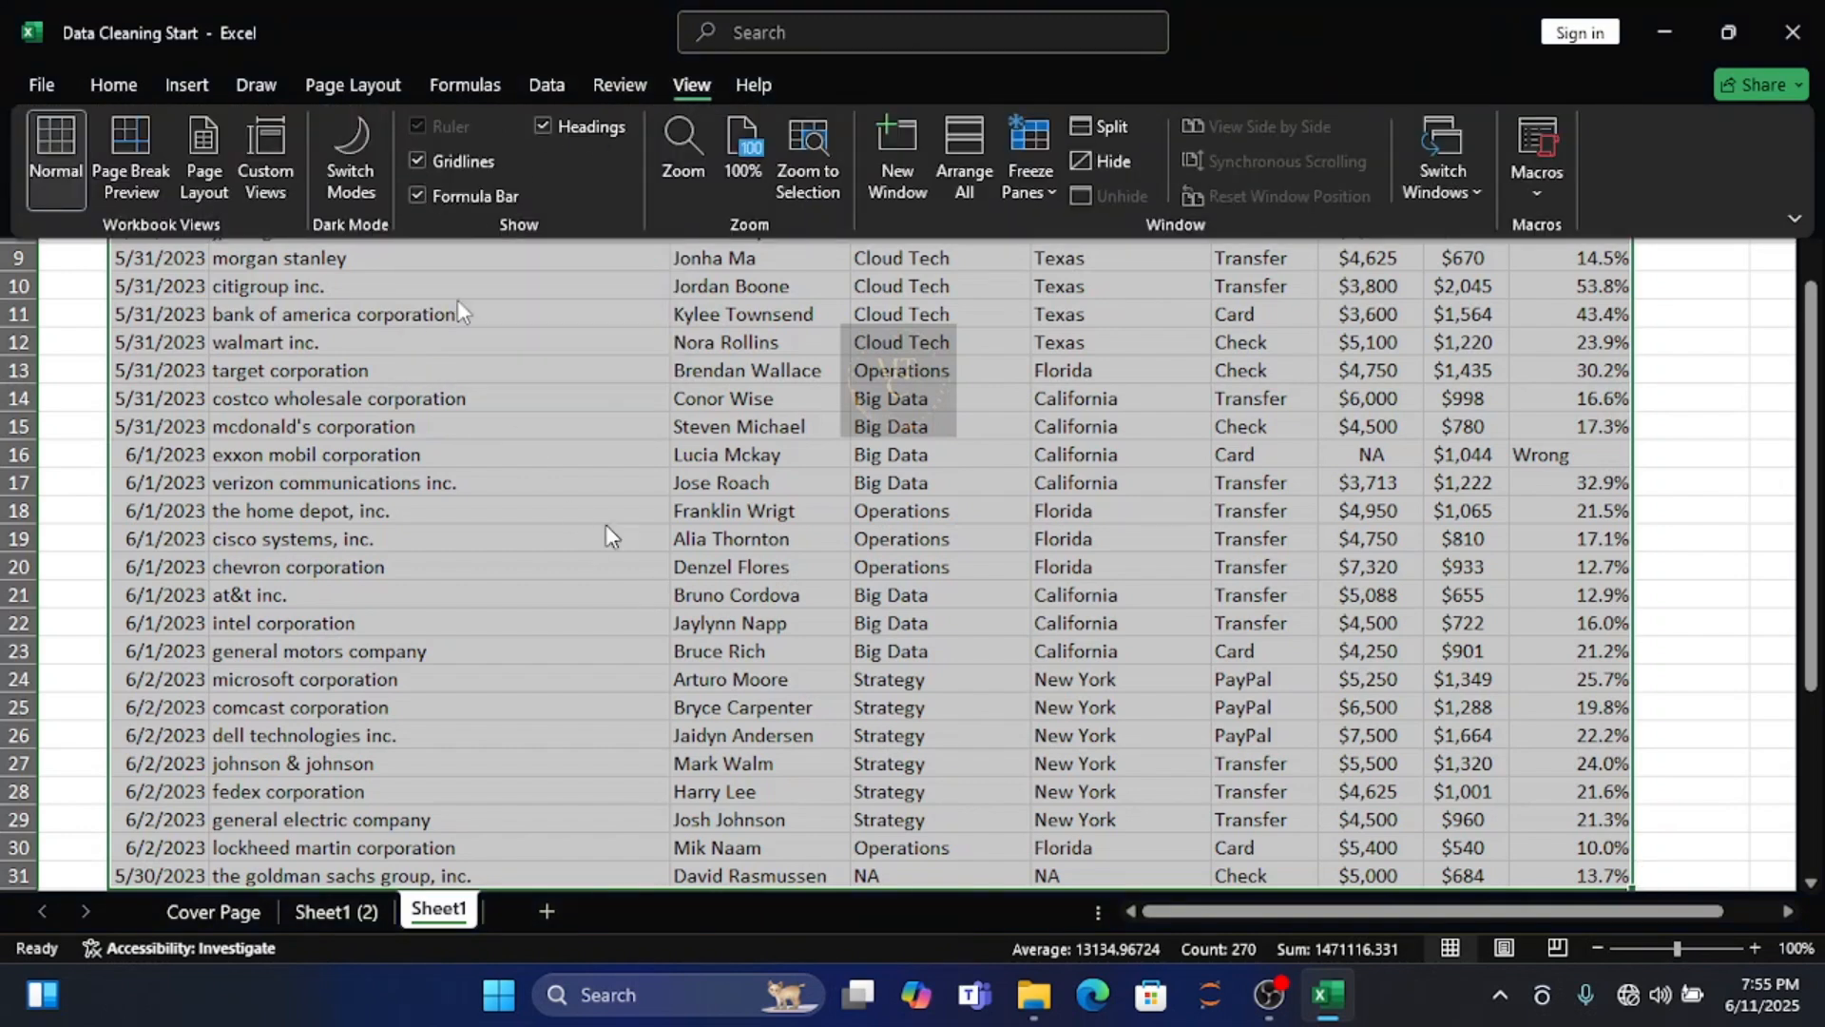
left_click(113, 85)
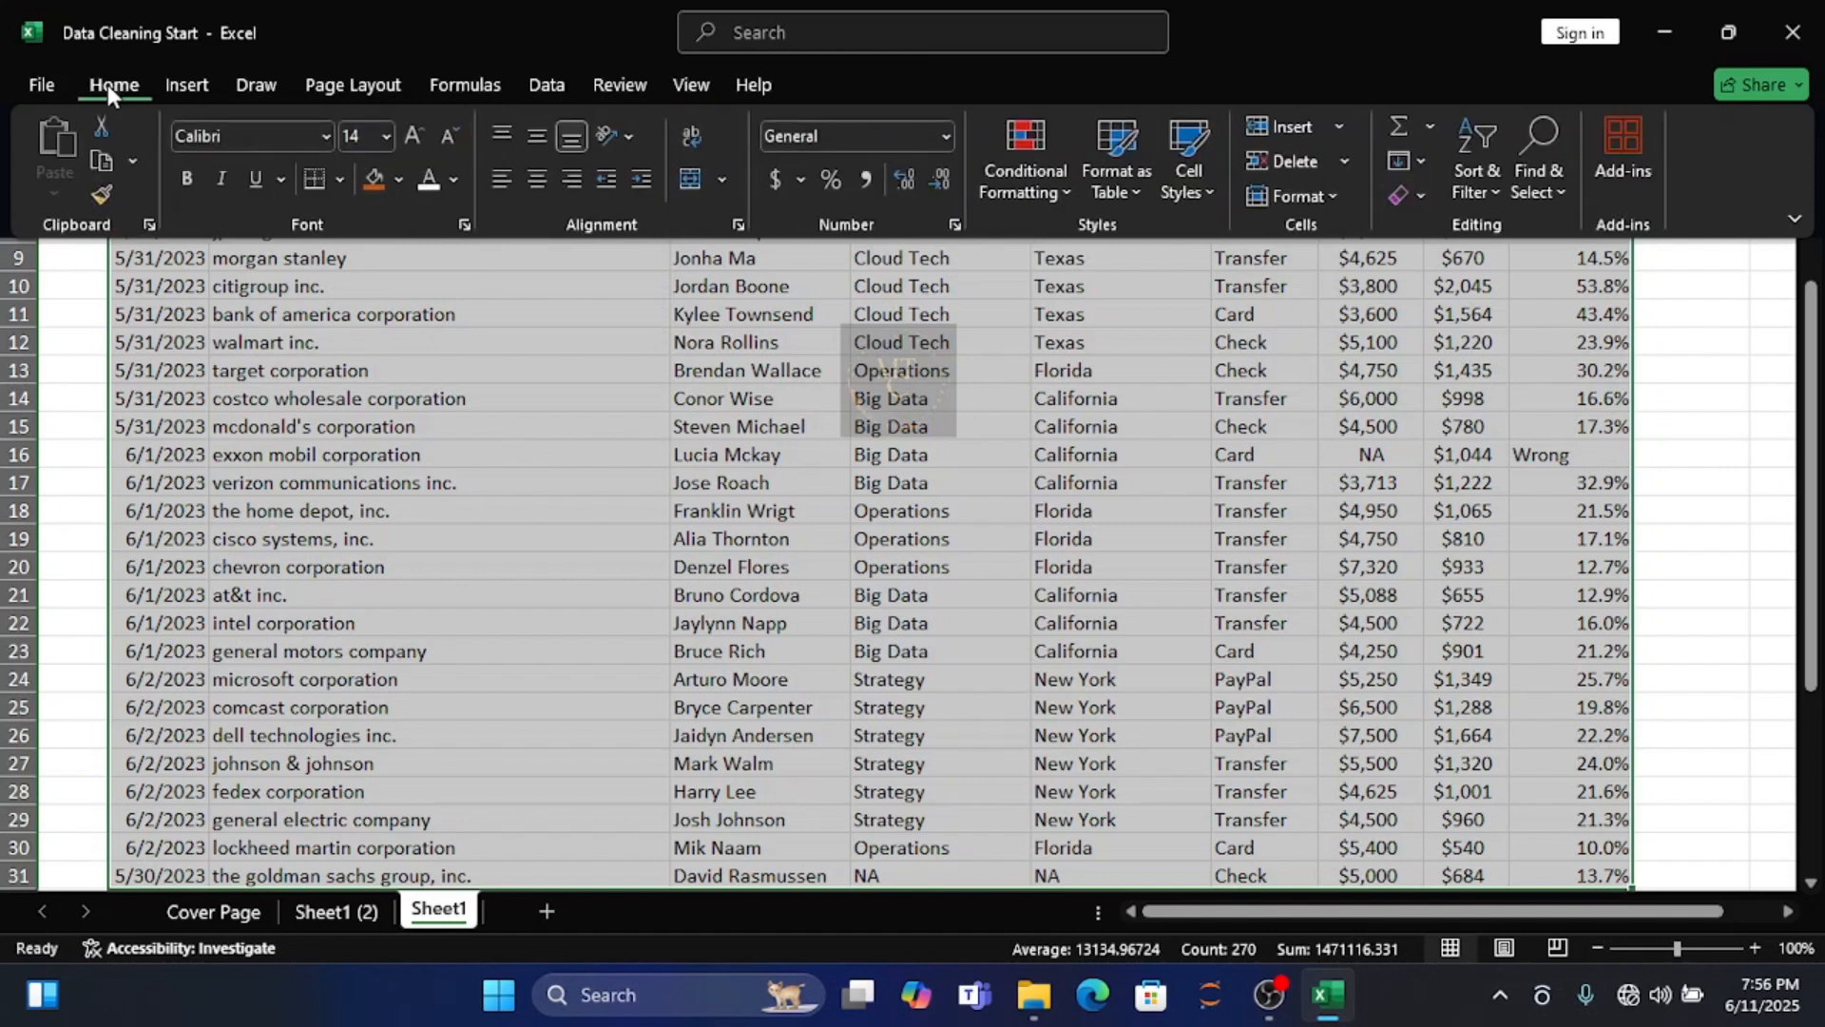
left_click(419, 403)
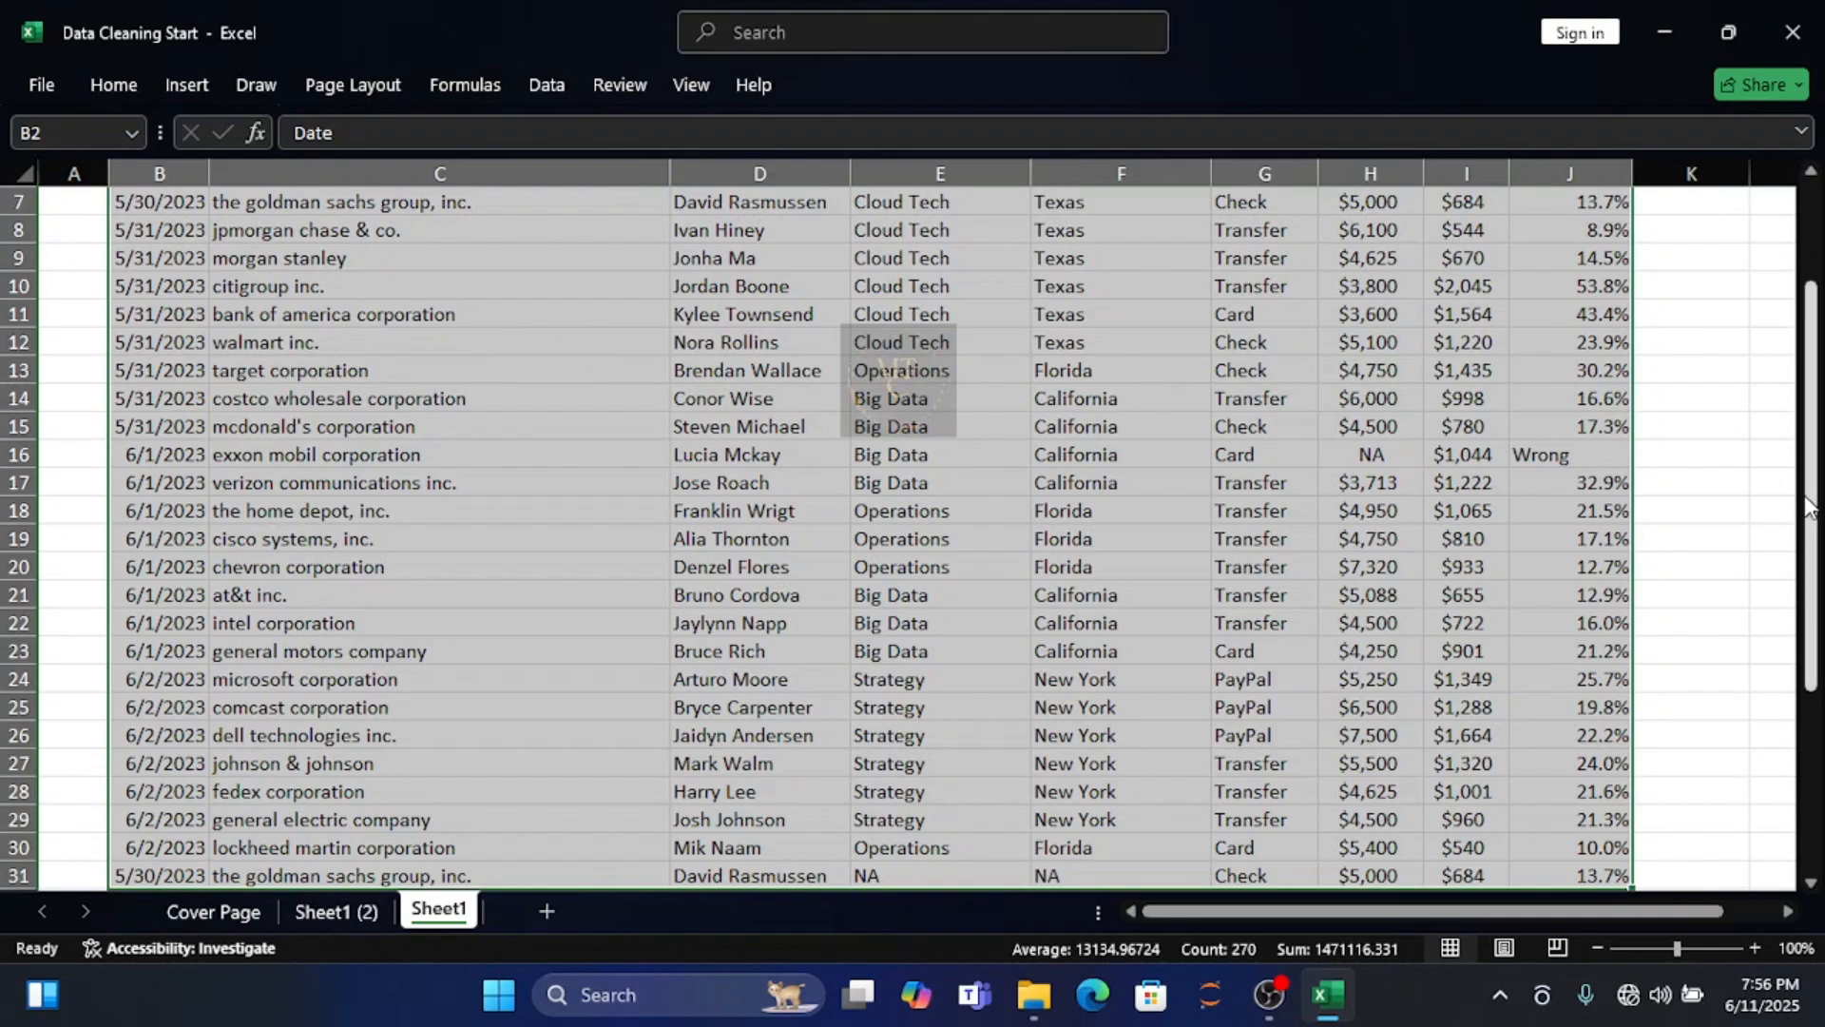
Deselect the data table and slightly widen the Profit column
left_click_drag(1812, 503, 1812, 404)
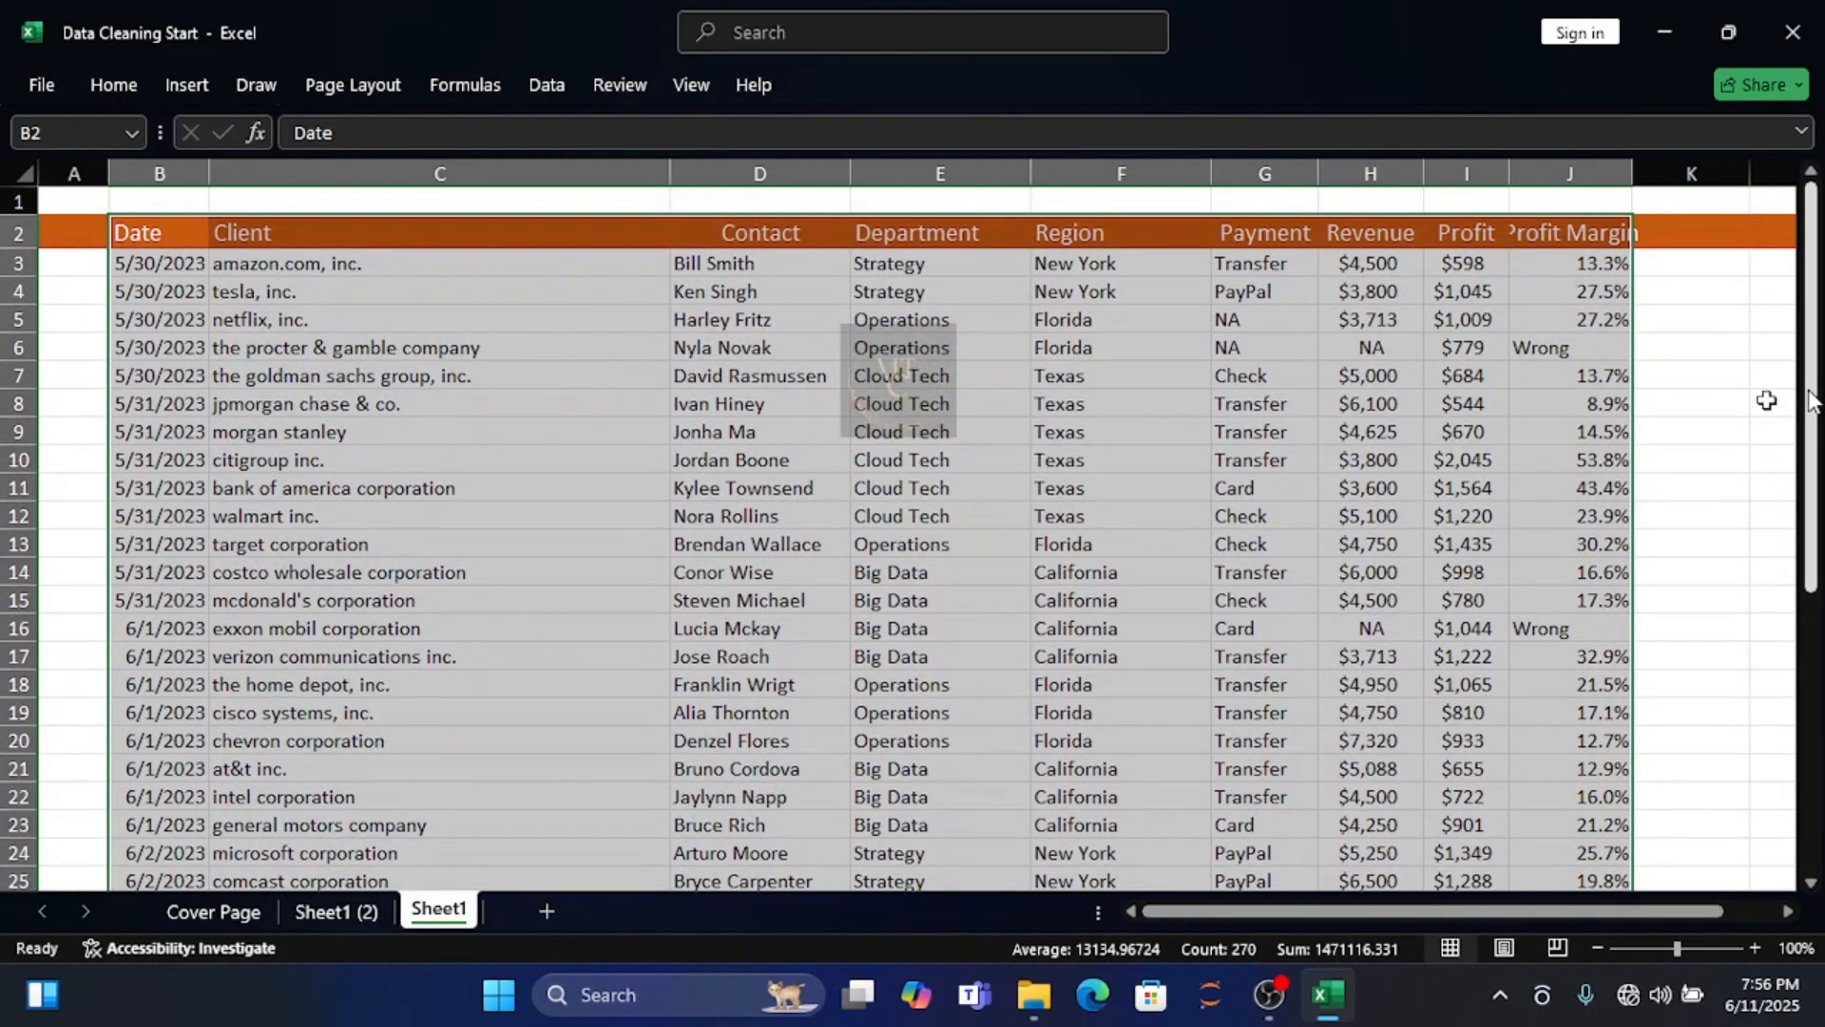
left_click(1602, 457)
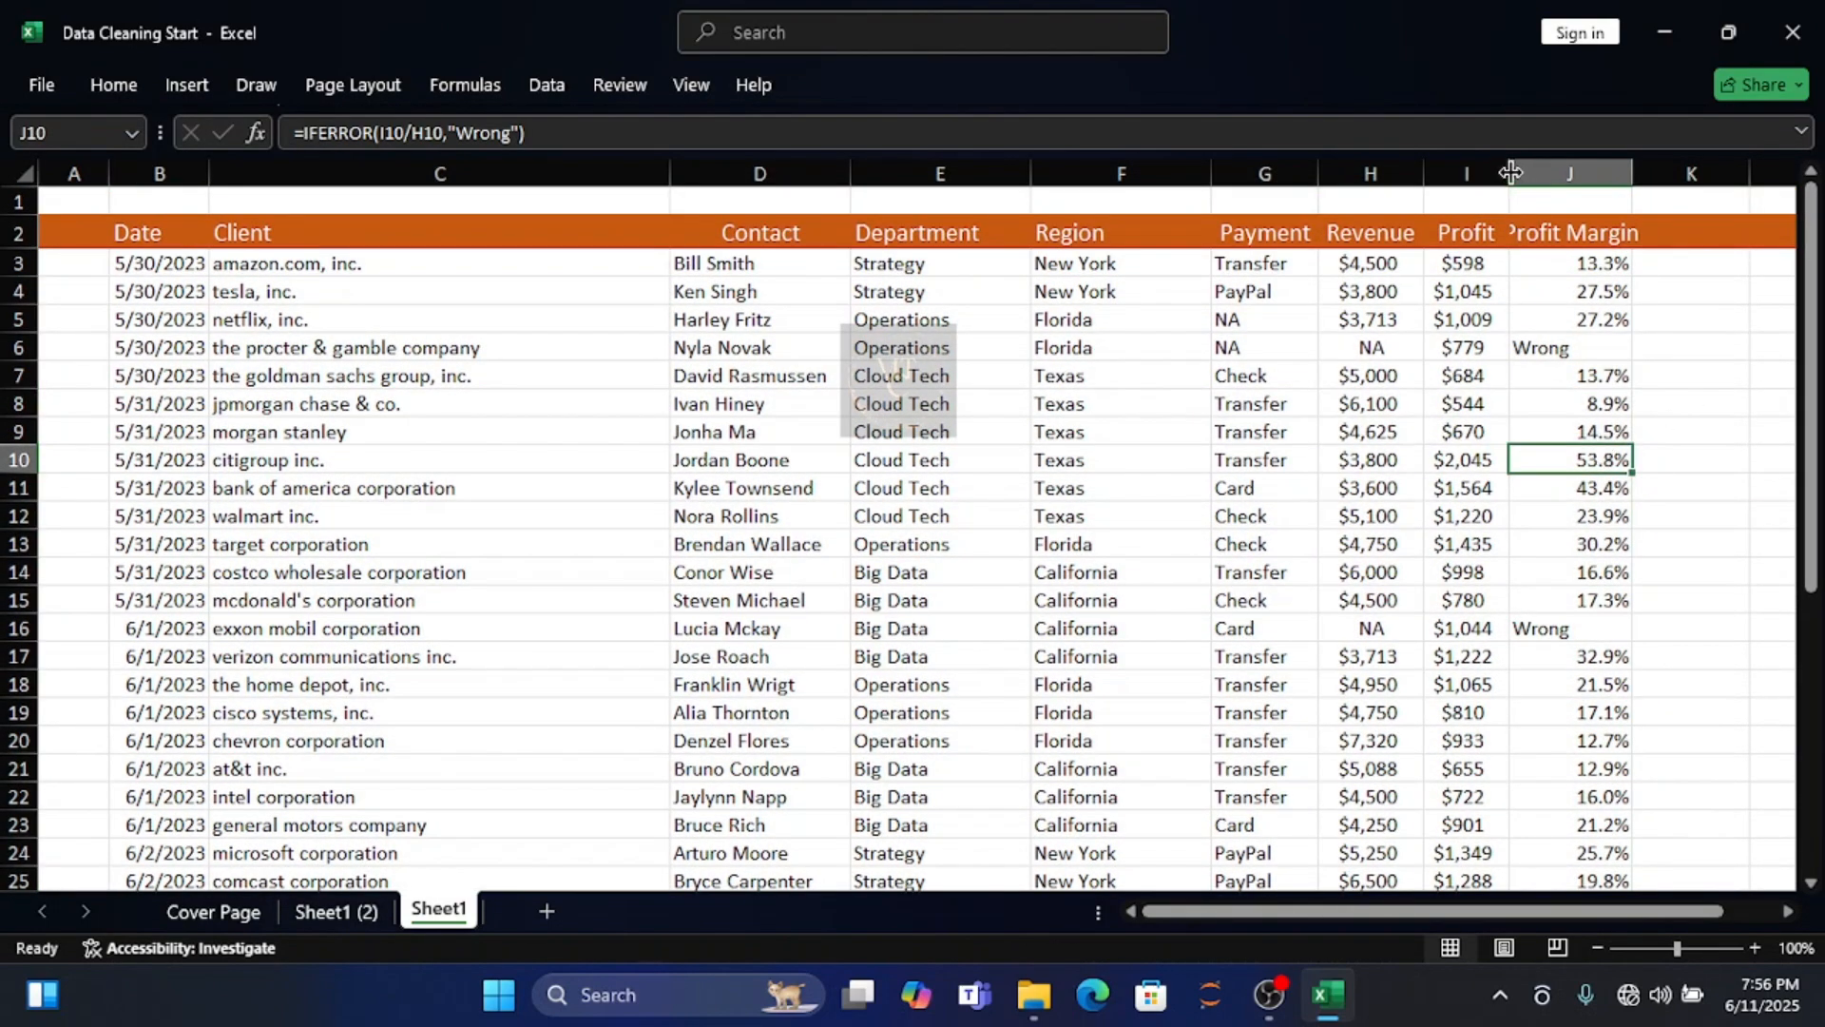
left_click_drag(1511, 172, 1532, 172)
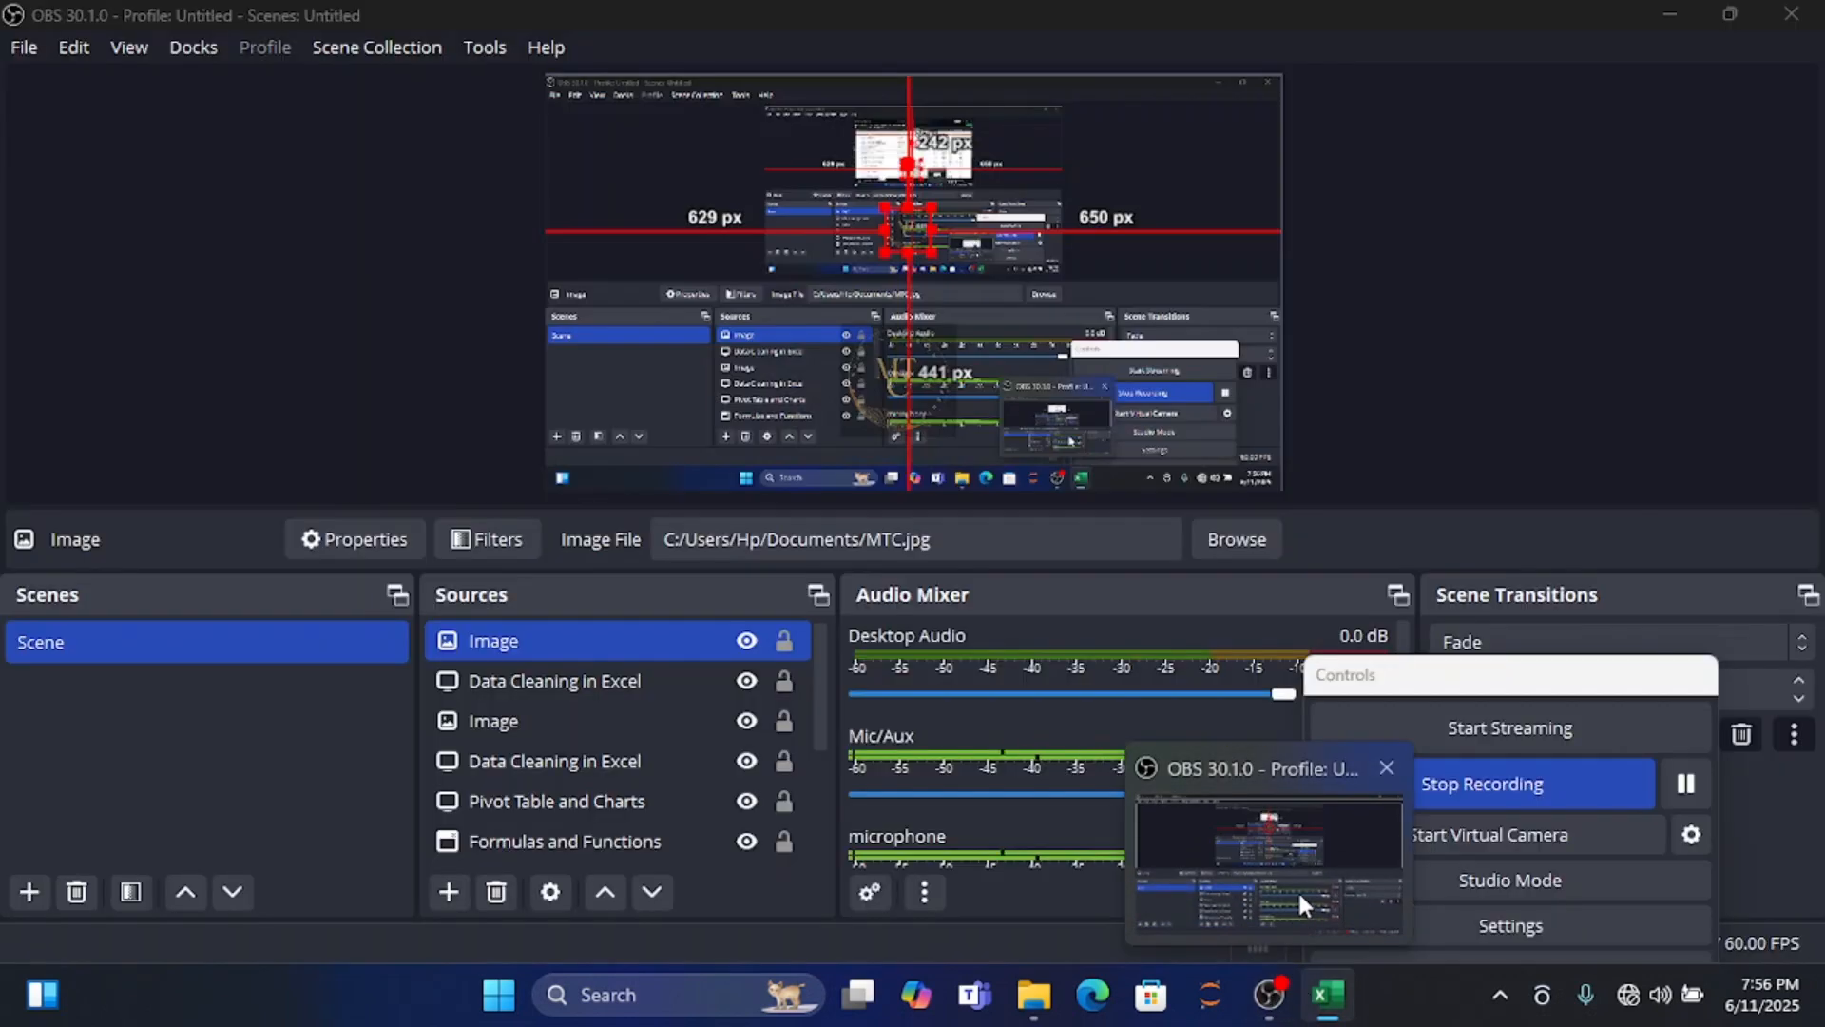
left_click(1297, 888)
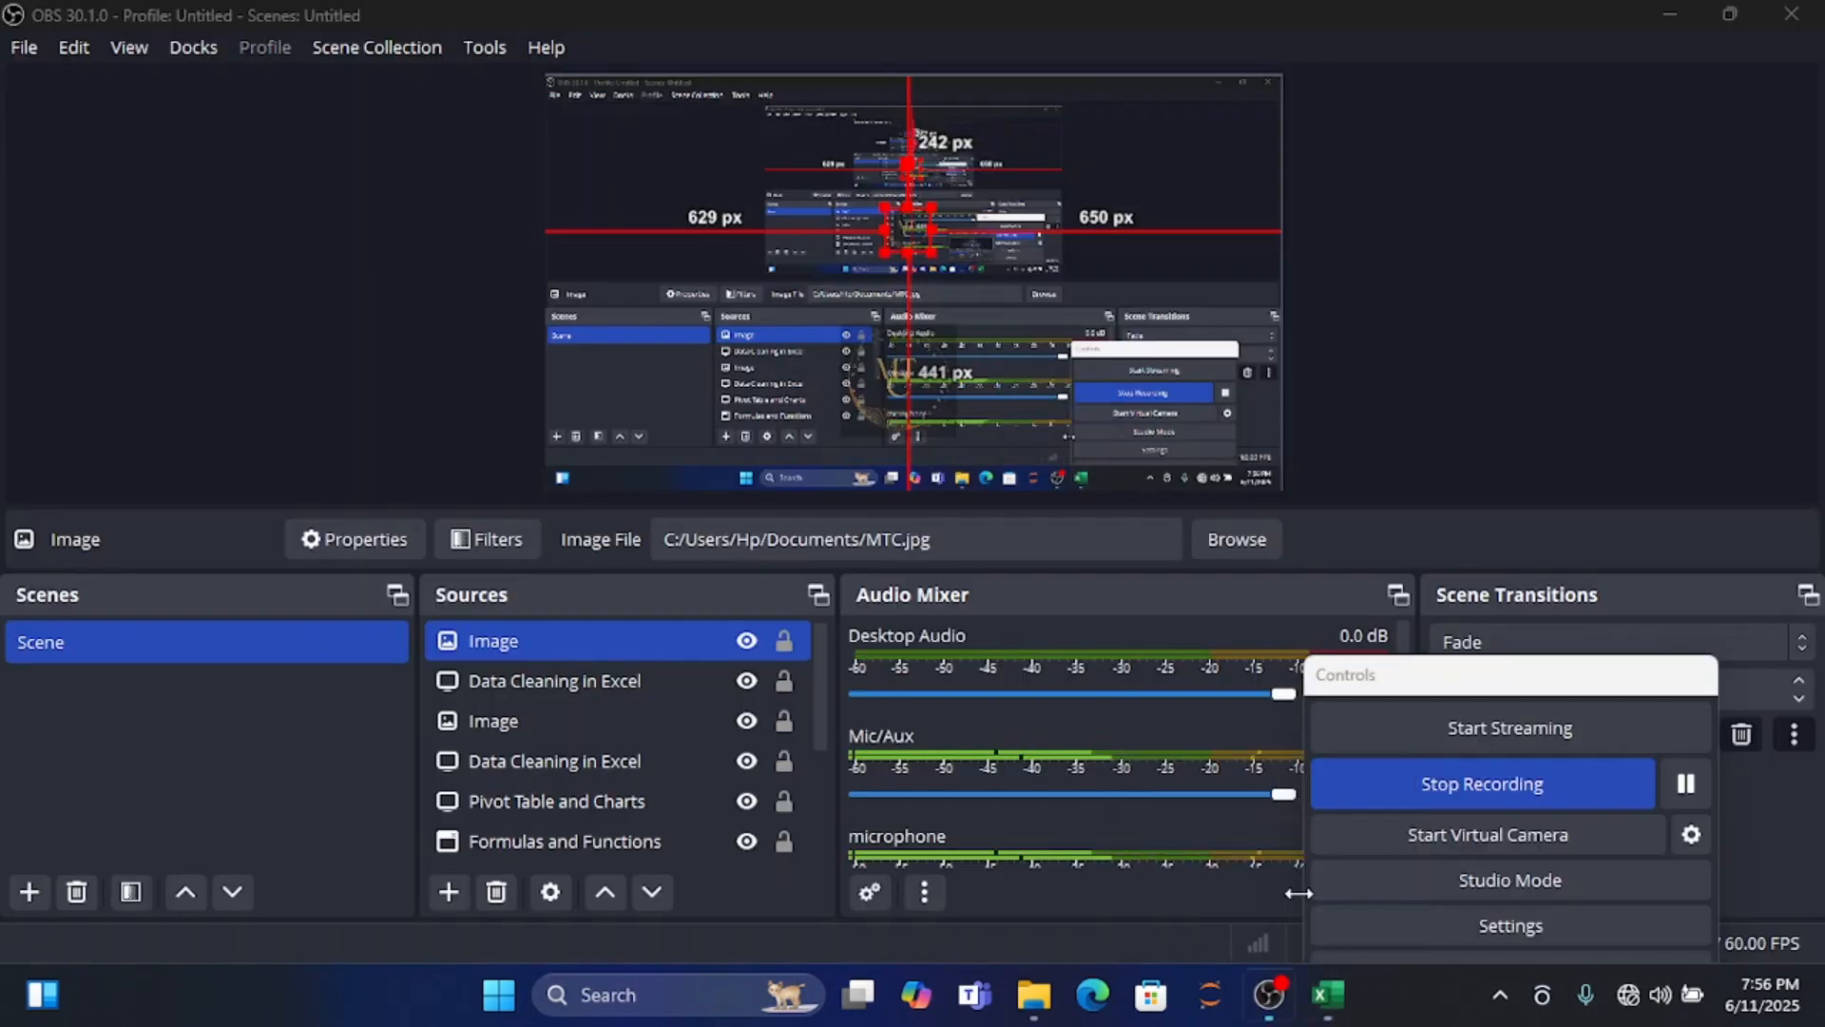